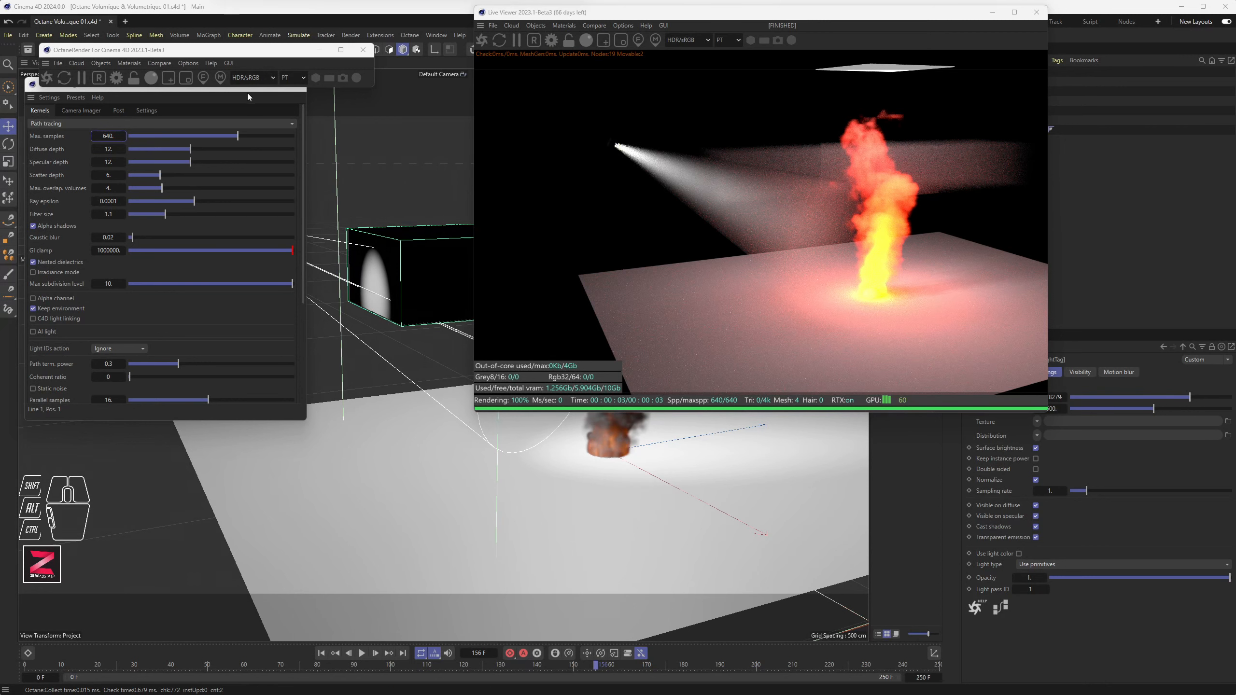
# Step: Close the Octane render settings, select the box-shaped fog volume and examine it from several angles
pyautogui.click(226, 94)
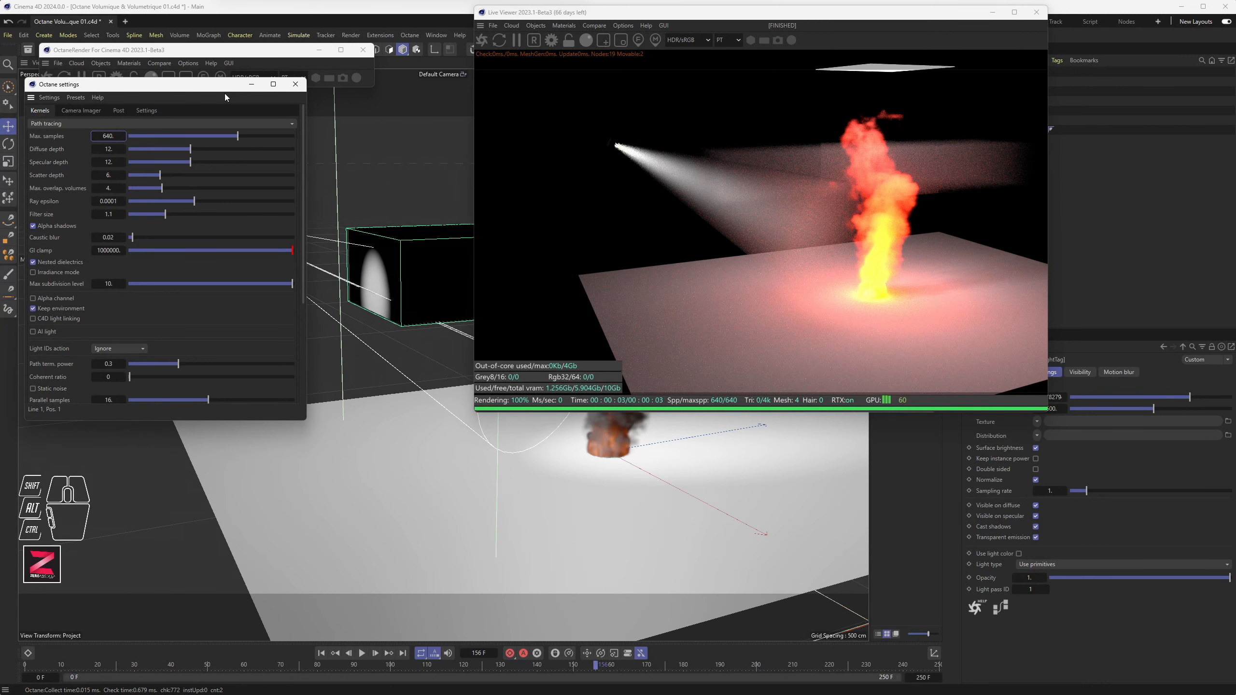
pyautogui.click(296, 83)
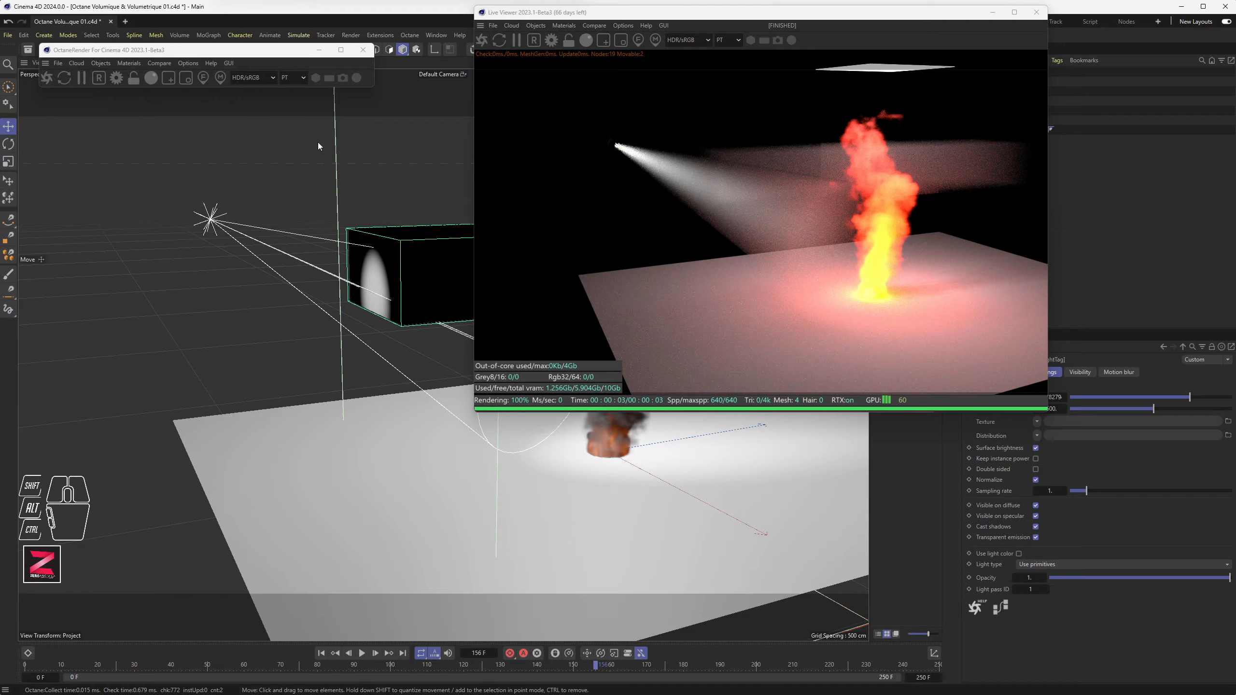
pyautogui.click(407, 260)
pyautogui.keyDown('alt'); pyautogui.moveTo(408, 260); pyautogui.dragTo(454, 182); pyautogui.keyUp('alt')
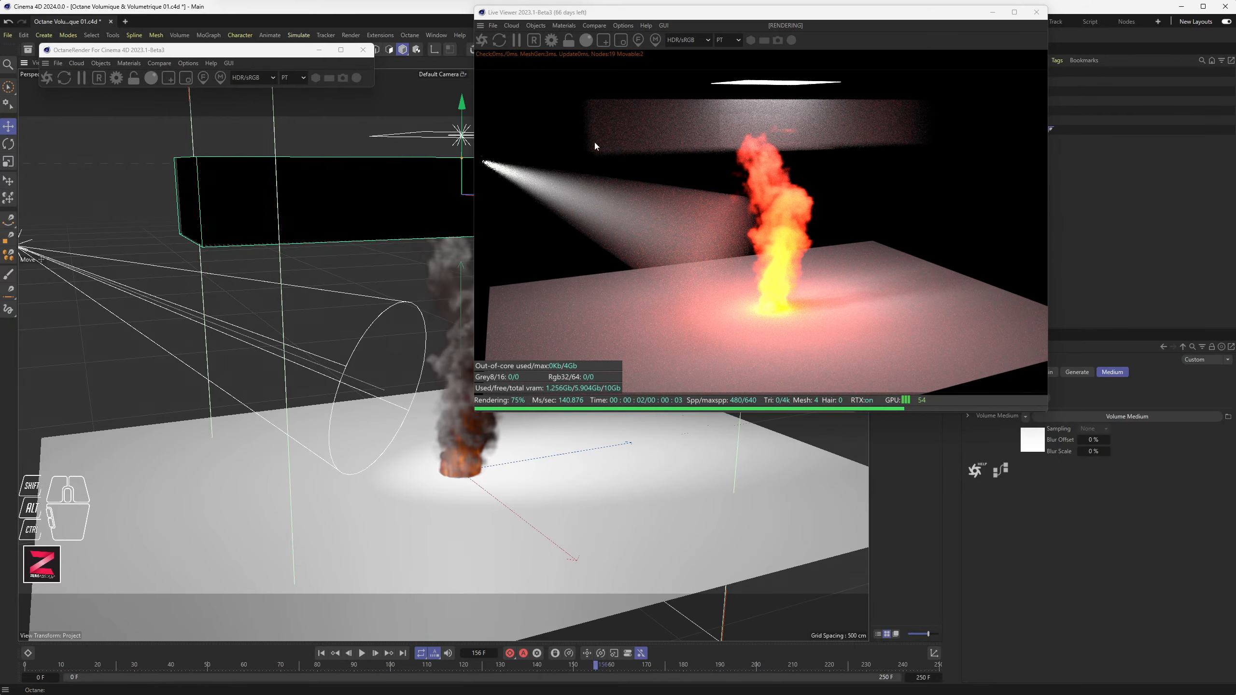
pyautogui.keyDown('alt'); pyautogui.moveTo(364, 246); pyautogui.dragTo(356, 286); pyautogui.keyUp('alt')
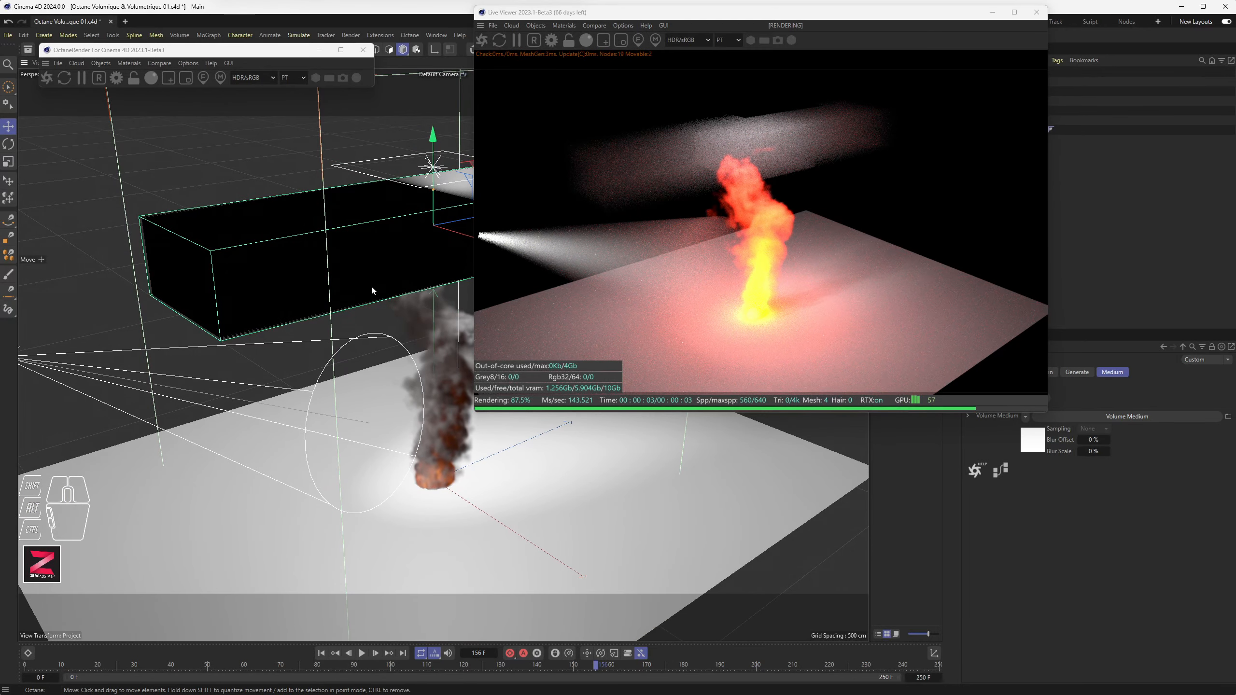
pyautogui.keyDown('alt'); pyautogui.moveTo(362, 299); pyautogui.dragTo(329, 289); pyautogui.keyUp('alt')
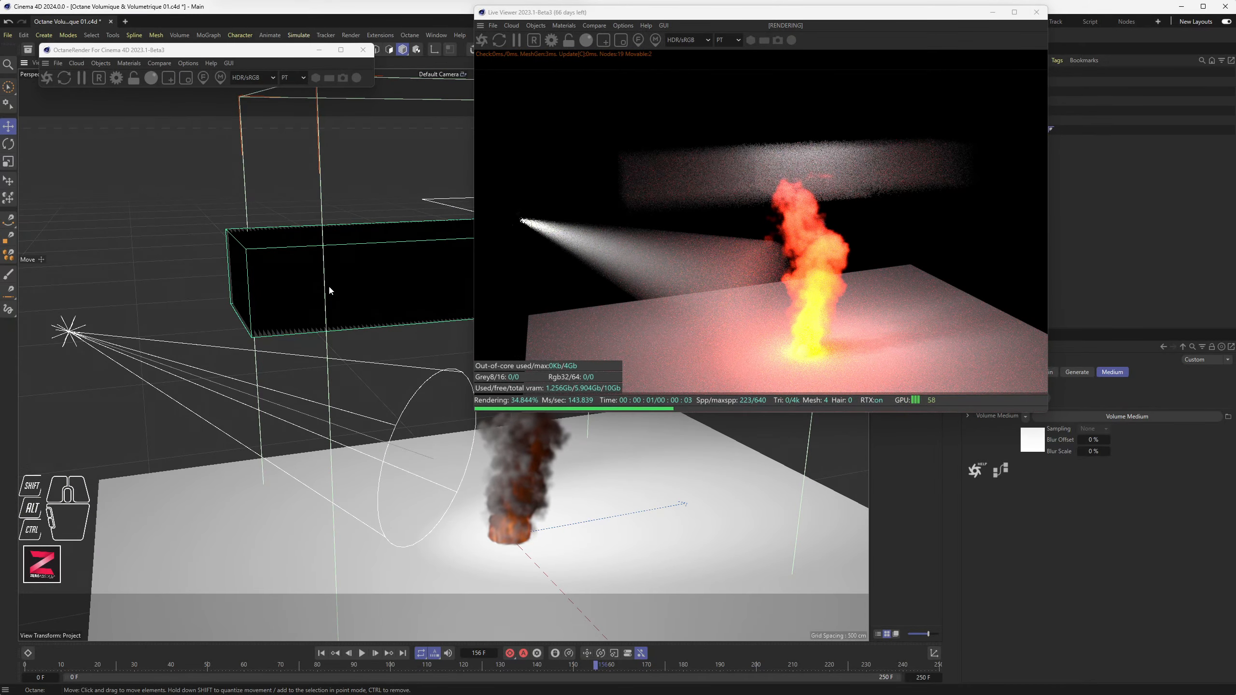
pyautogui.keyDown('alt'); pyautogui.moveTo(339, 283); pyautogui.dragTo(375, 268, button='middle'); pyautogui.keyUp('alt')
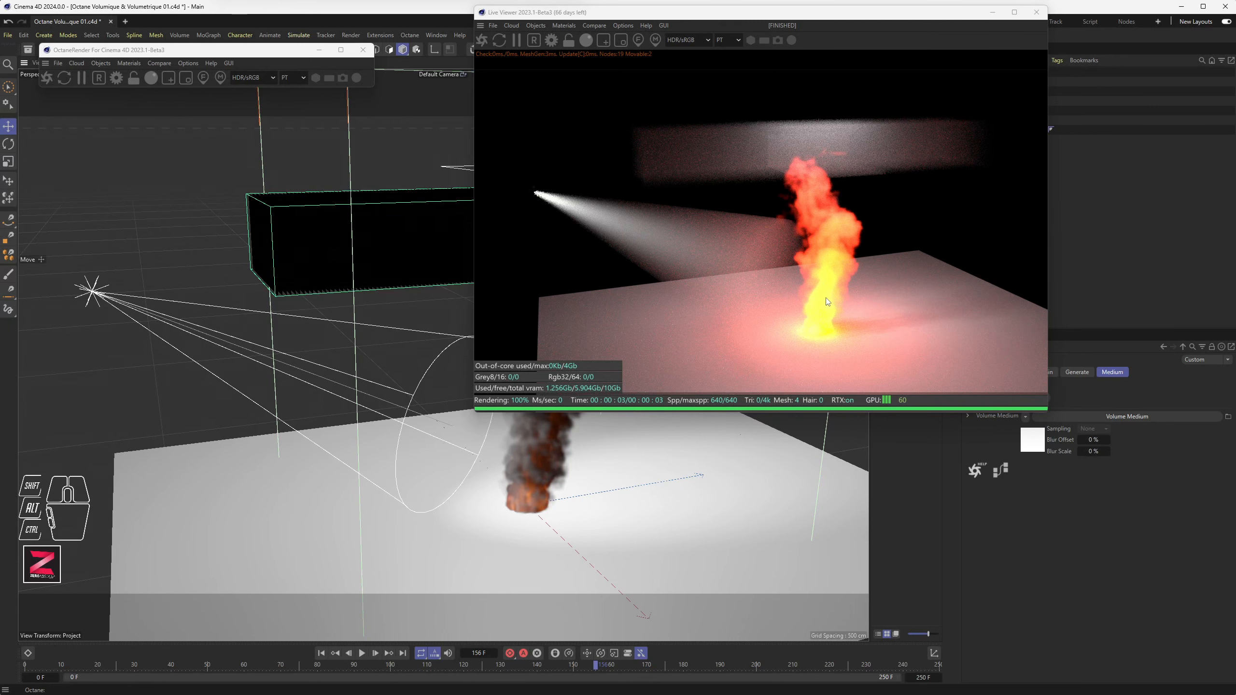
# Step: Disable the Vdb volume and toggle OctaneLight off and back on to compare its effect in the Live Viewer
pyautogui.moveTo(914, 28); pyautogui.dragTo(629, 64)
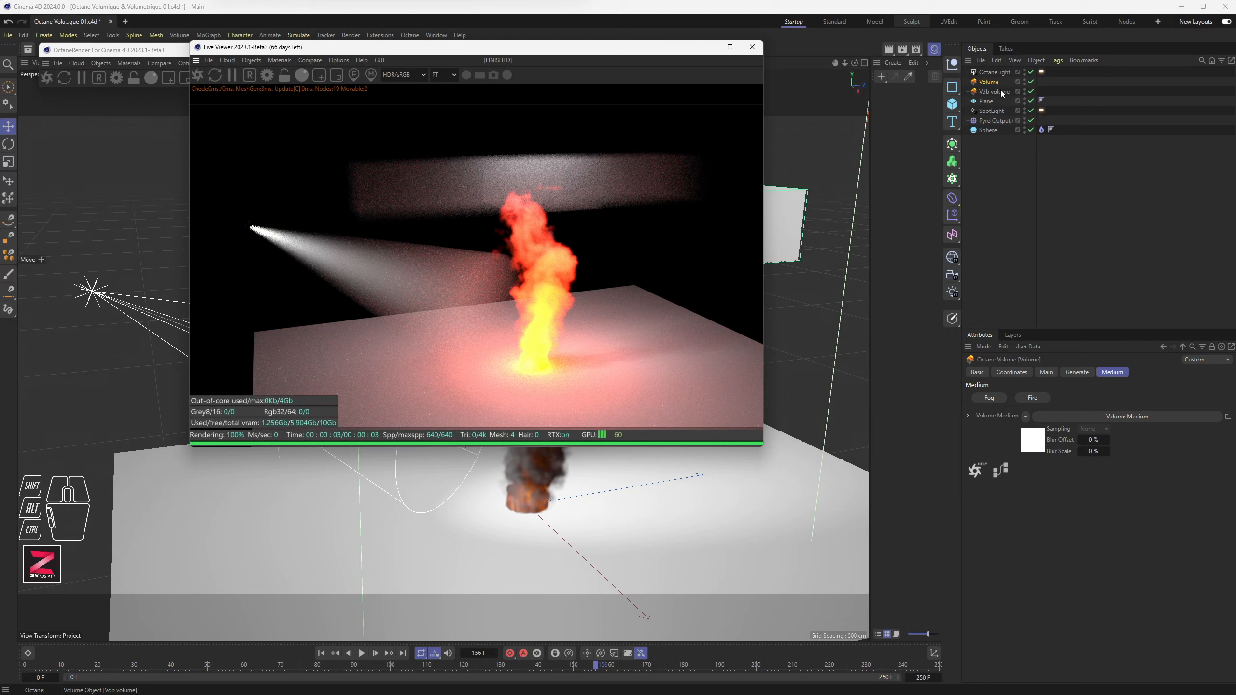
pyautogui.click(1031, 92)
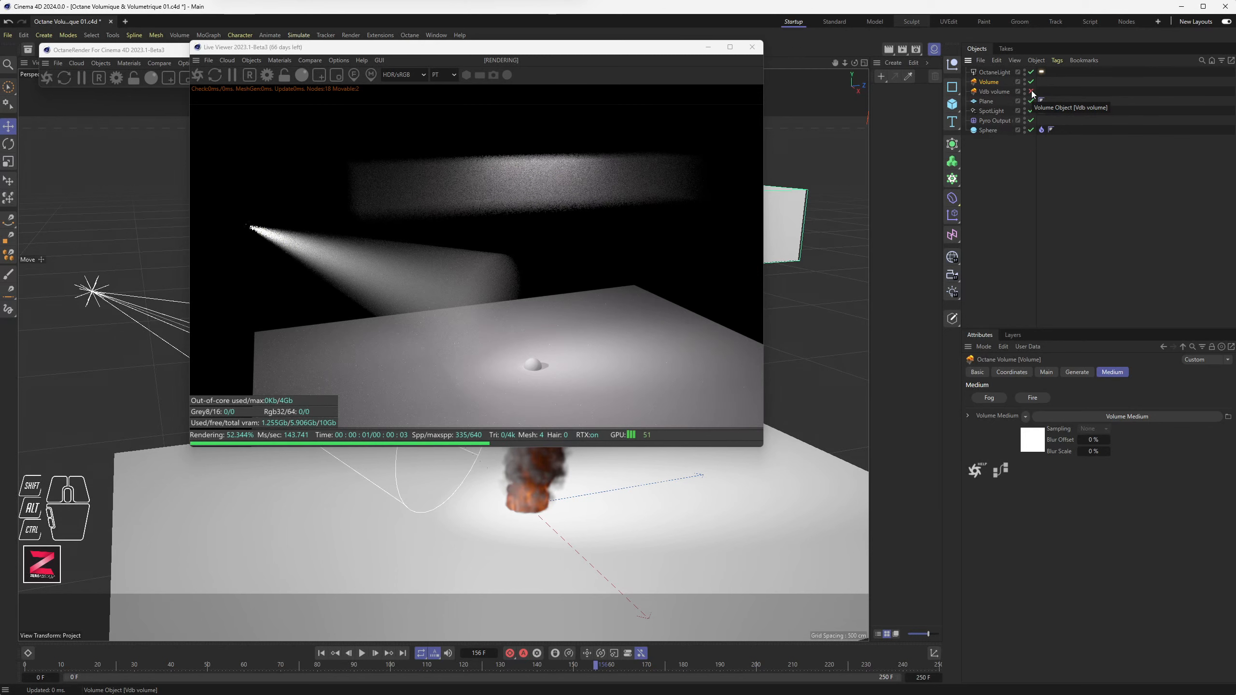
pyautogui.click(1031, 72)
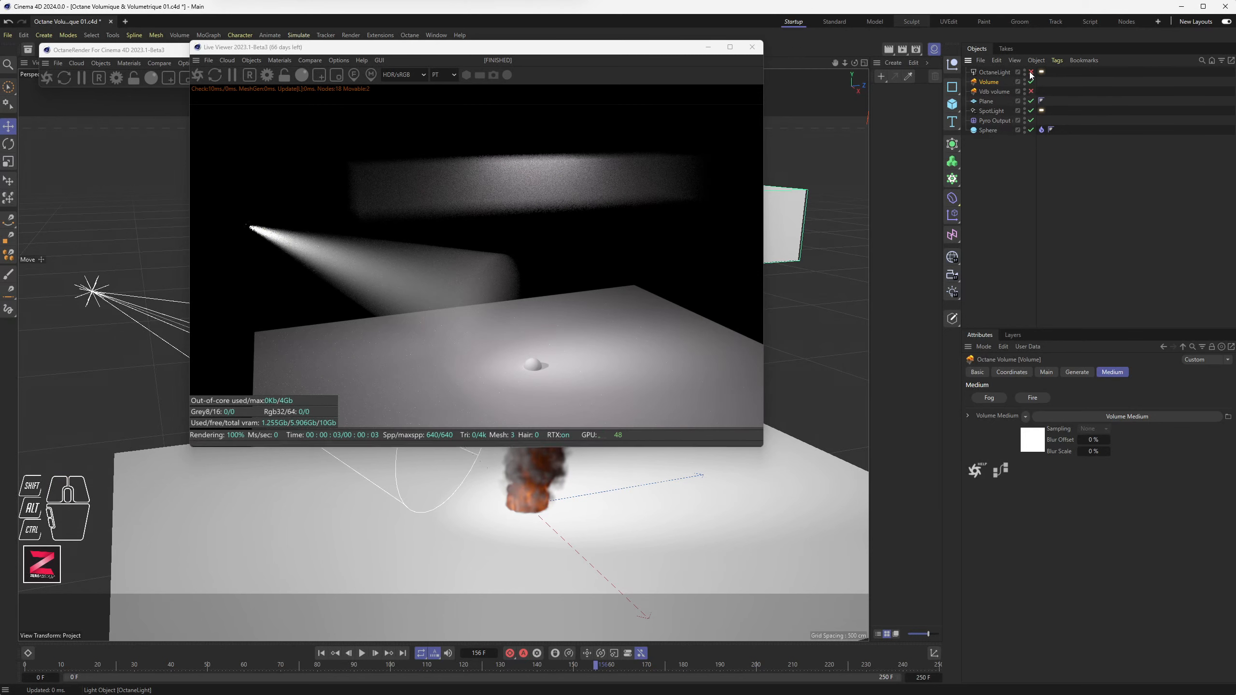
pyautogui.click(1031, 72)
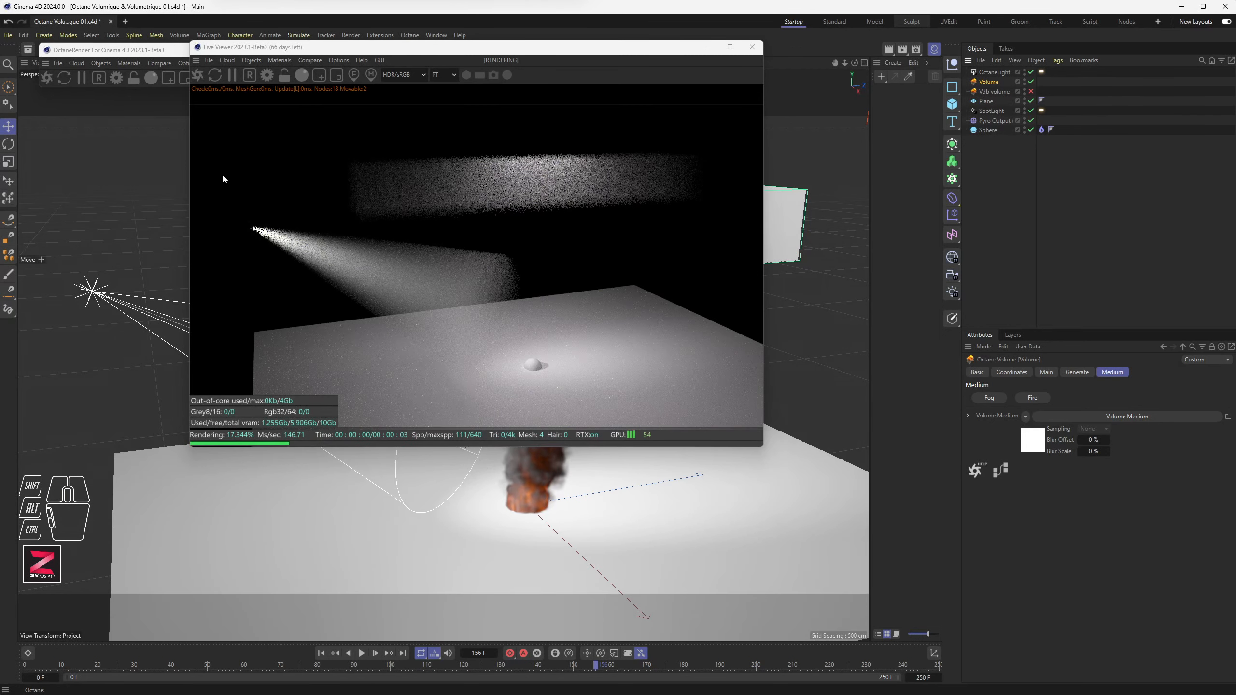
# Step: Select OctaneLight and raise it vertically so it sits clear above the box-shaped fog volume
pyautogui.moveTo(229, 46); pyautogui.dragTo(641, 81)
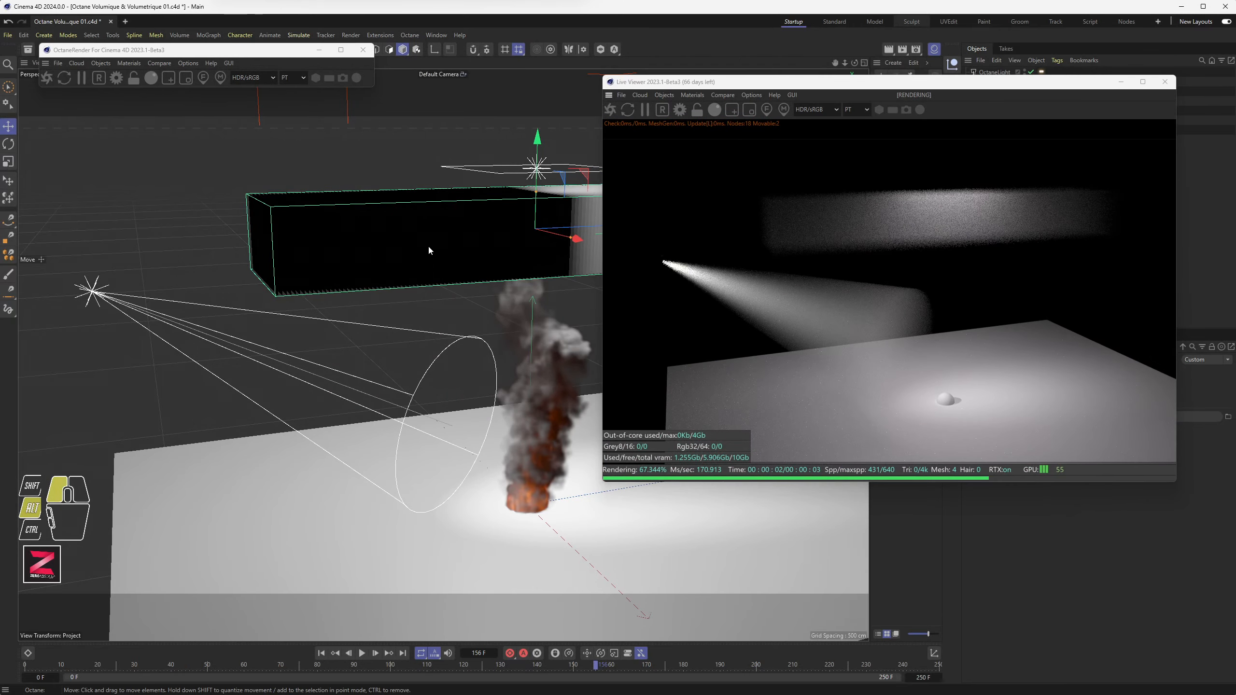
pyautogui.keyDown('alt'); pyautogui.moveTo(428, 250); pyautogui.dragTo(436, 193); pyautogui.keyUp('alt')
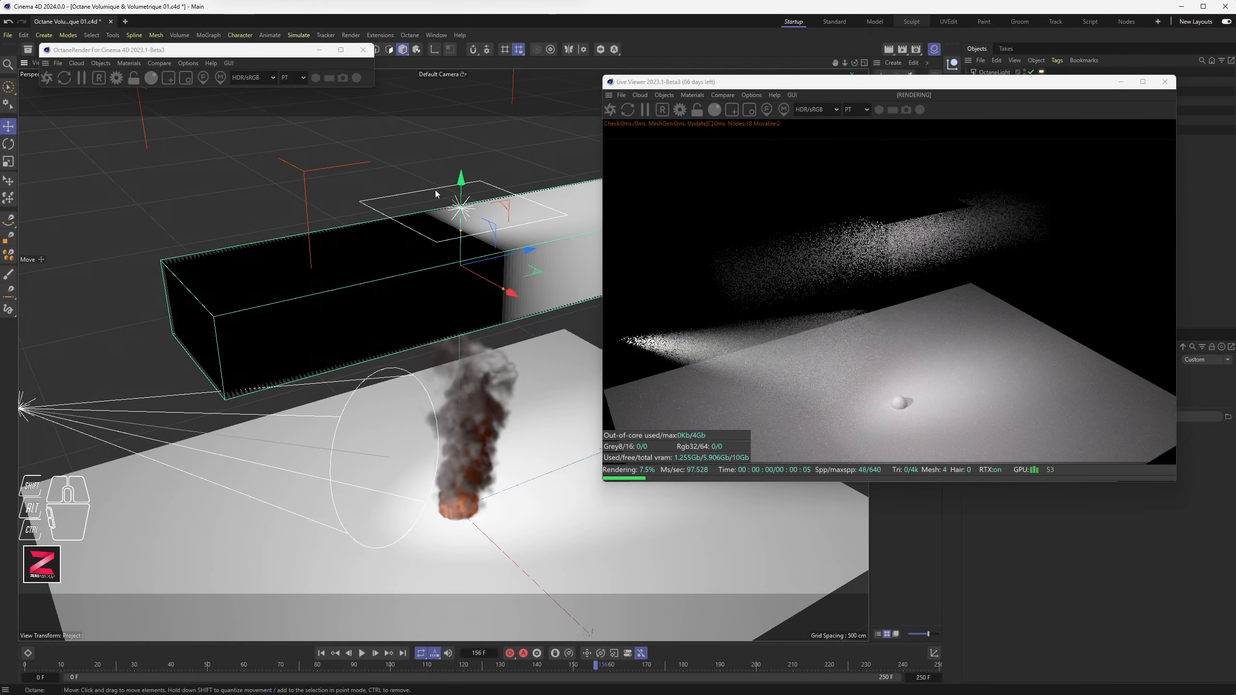
pyautogui.click(436, 190)
pyautogui.click(461, 205)
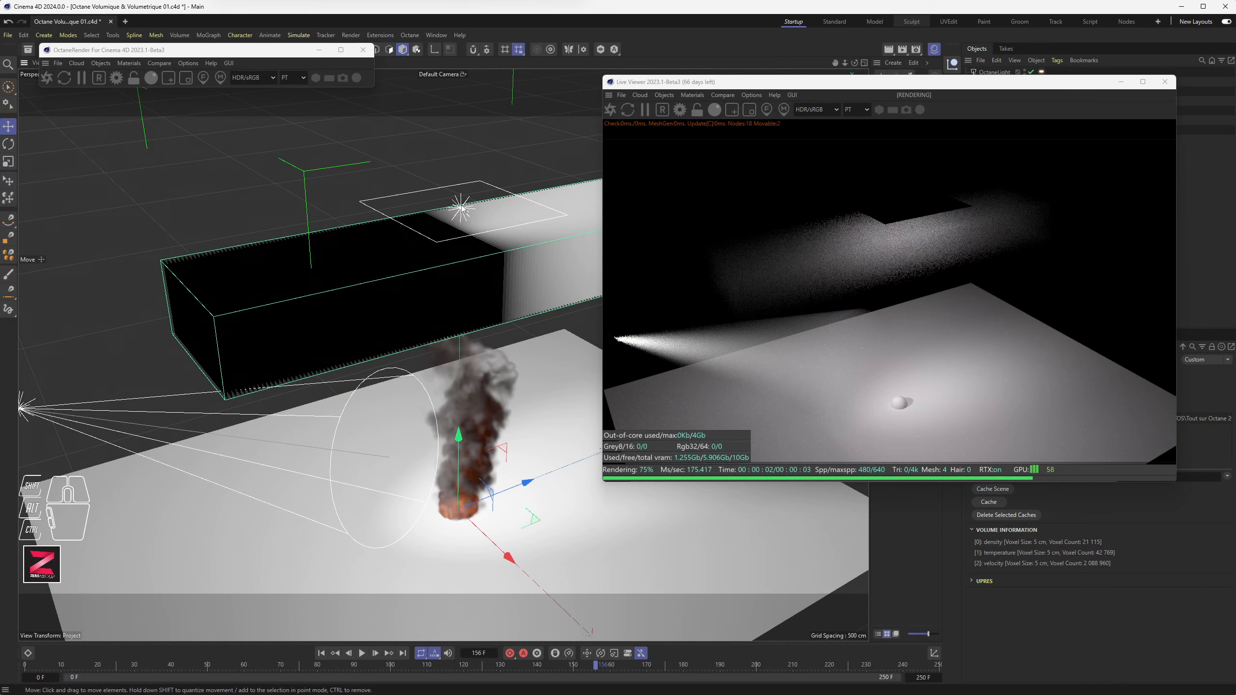
pyautogui.moveTo(796, 85); pyautogui.dragTo(790, 140)
pyautogui.click(1005, 73)
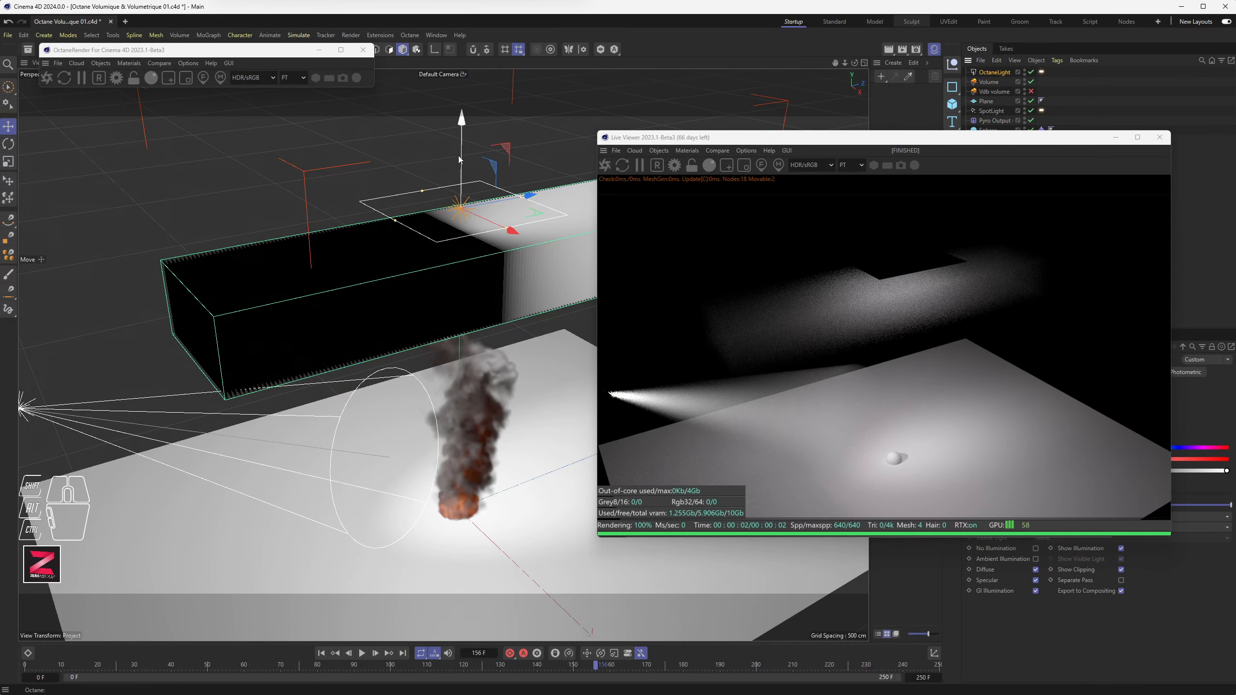
pyautogui.moveTo(461, 156); pyautogui.dragTo(466, 85)
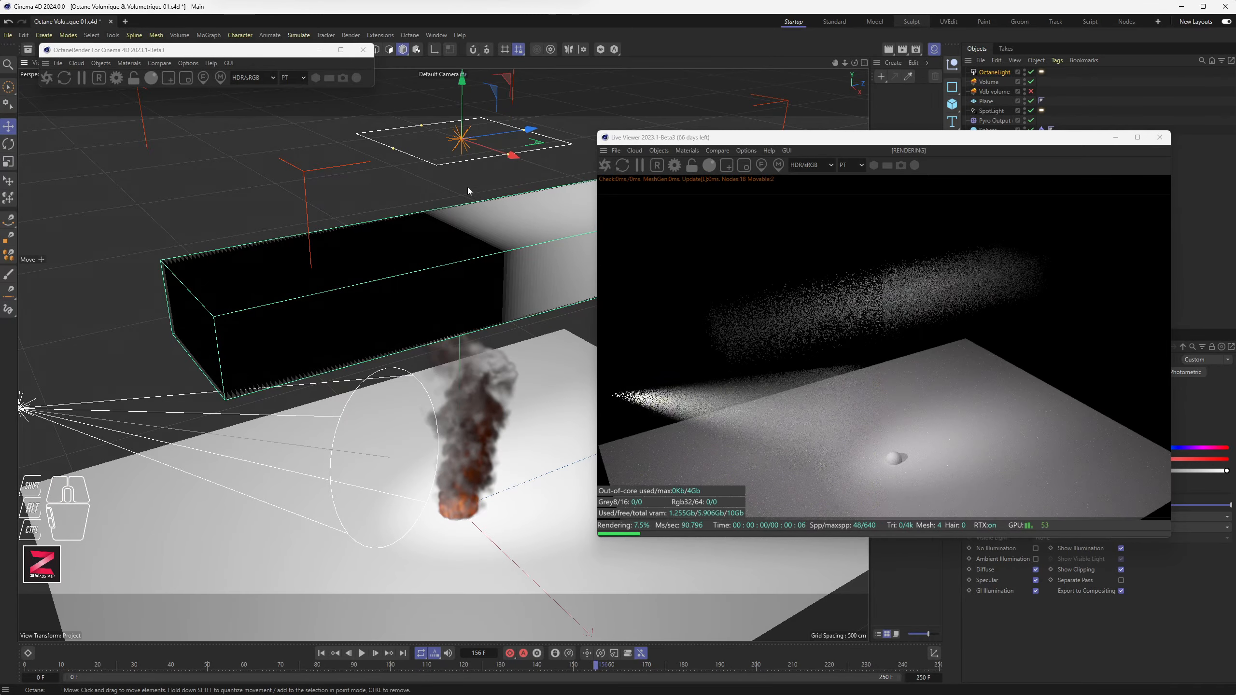
pyautogui.keyDown('alt'); pyautogui.moveTo(468, 276); pyautogui.dragTo(511, 278); pyautogui.keyUp('alt')
pyautogui.keyDown('alt'); pyautogui.moveTo(485, 273); pyautogui.dragTo(357, 248, button='middle'); pyautogui.keyUp('alt')
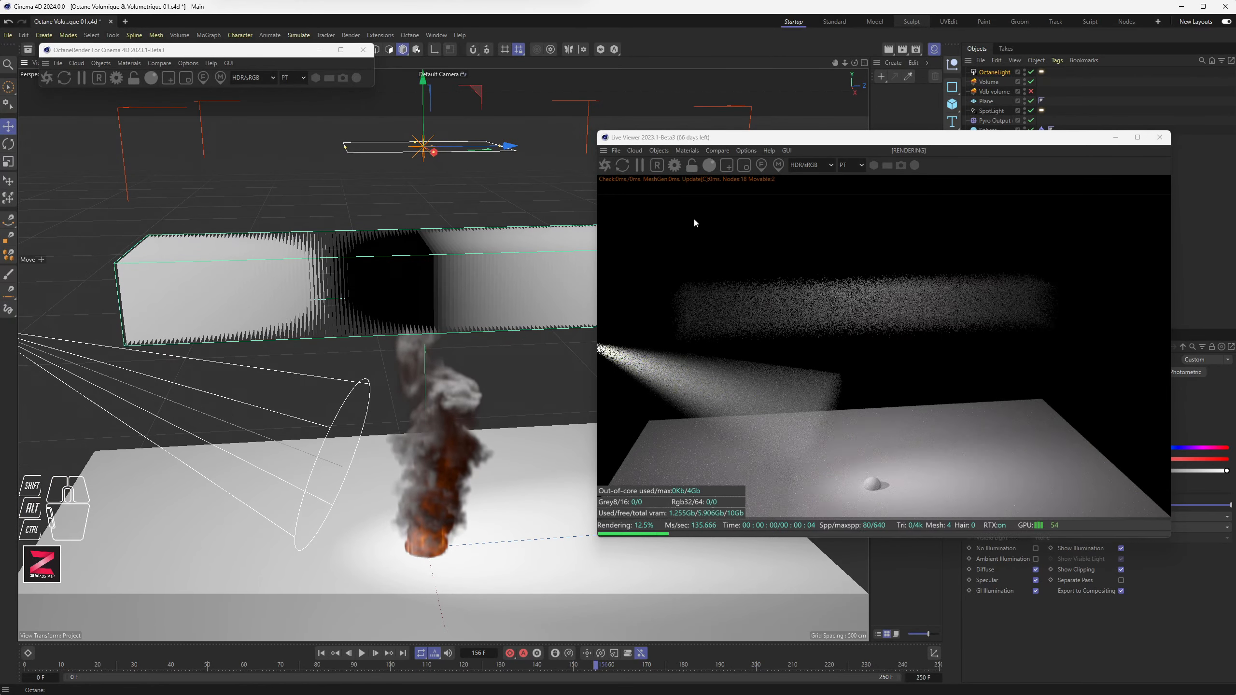
# Step: Disable OctaneLight and examine the SpotLight's volumetric beam on its own from several angles
pyautogui.moveTo(708, 141); pyautogui.dragTo(518, 151)
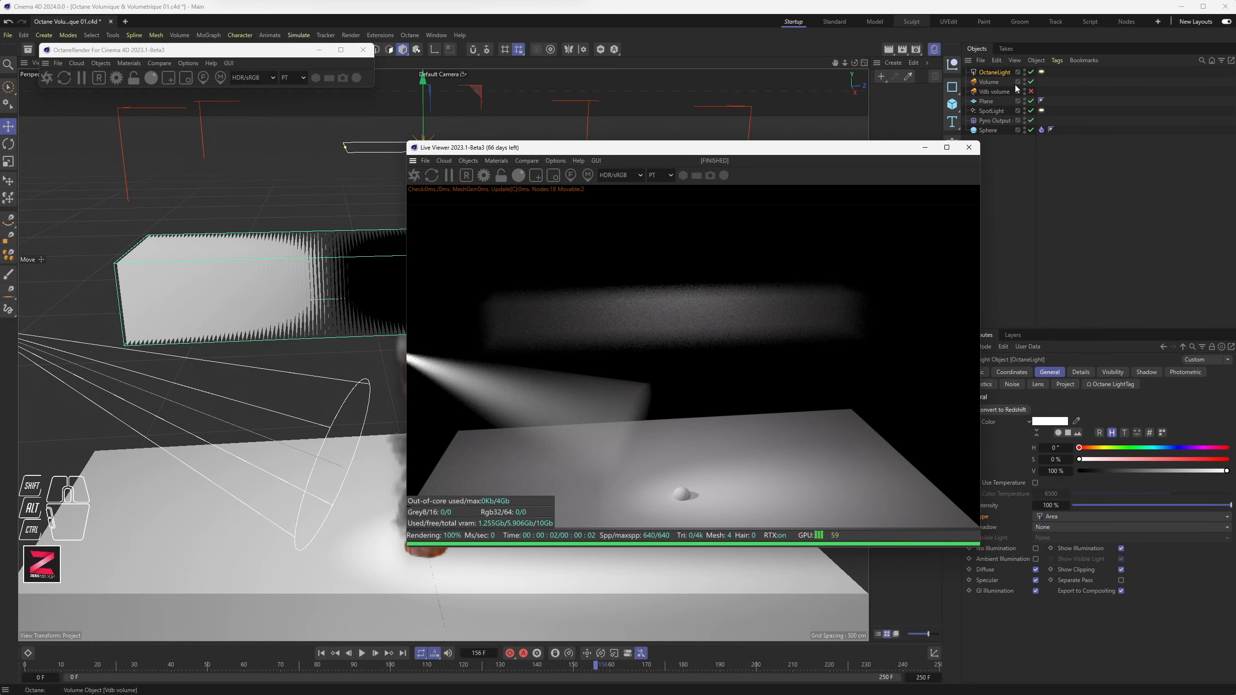
pyautogui.click(1031, 72)
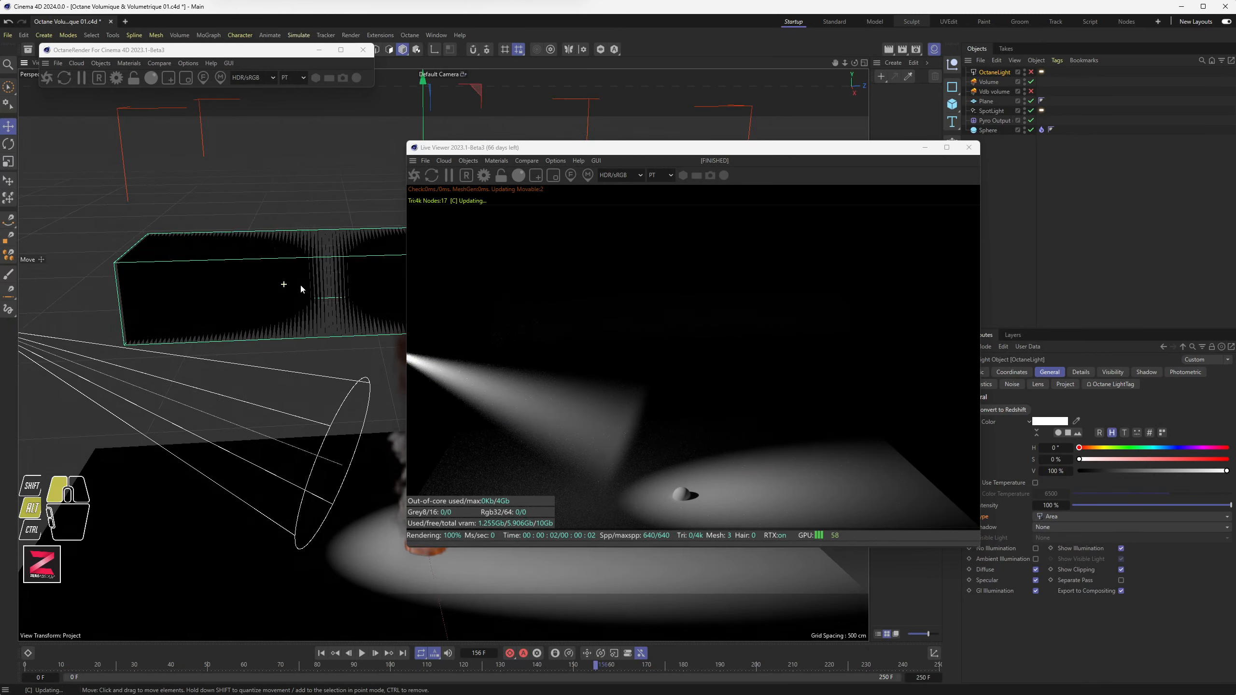
pyautogui.keyDown('alt'); pyautogui.moveTo(287, 285); pyautogui.dragTo(336, 278); pyautogui.keyUp('alt')
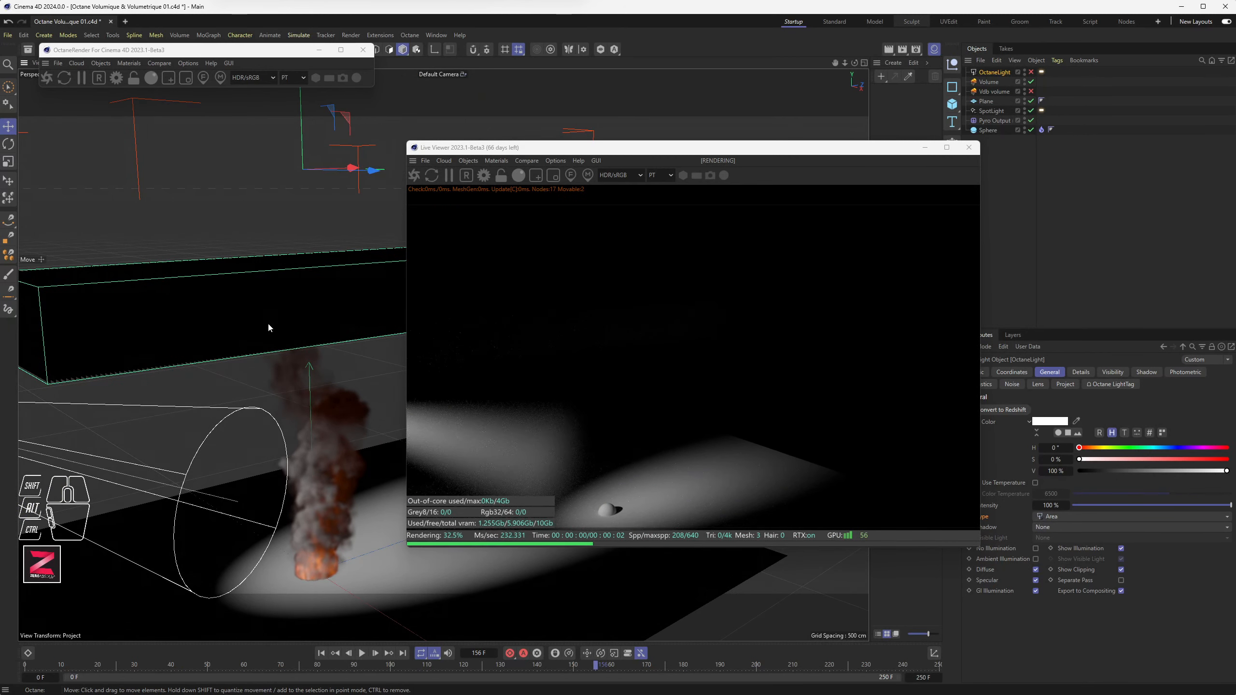
pyautogui.keyDown('alt'); pyautogui.moveTo(268, 322); pyautogui.dragTo(279, 267); pyautogui.keyUp('alt')
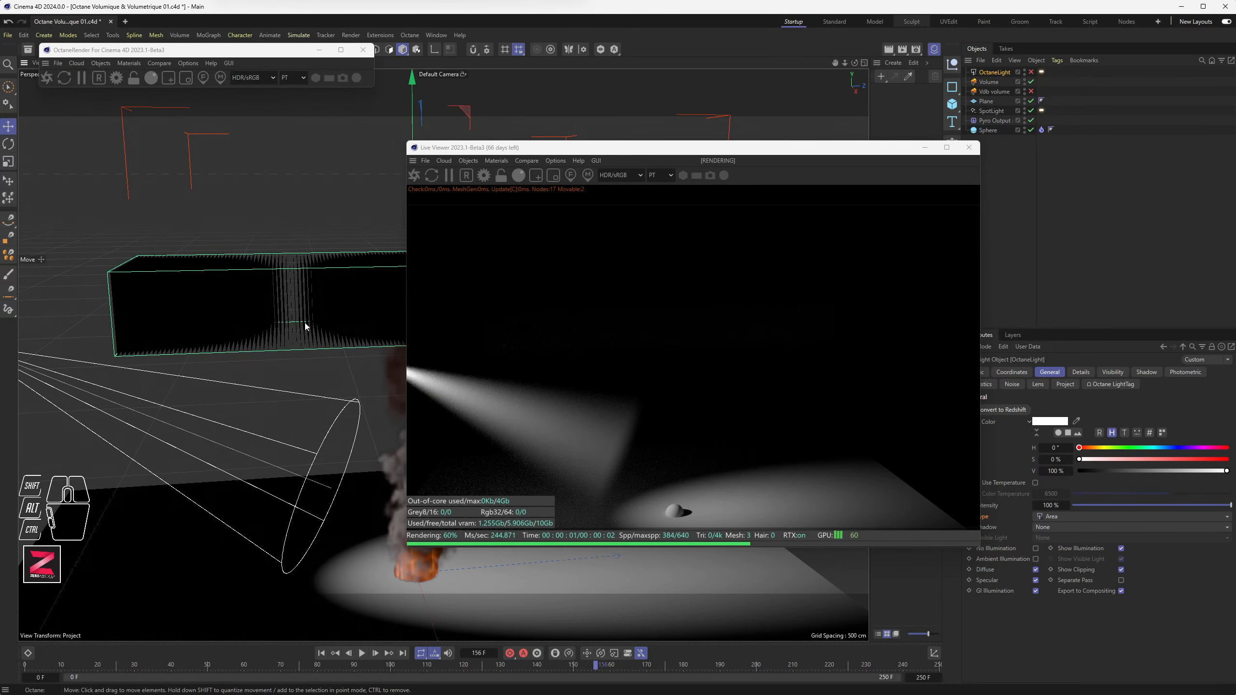
pyautogui.keyDown('alt'); pyautogui.moveTo(321, 322); pyautogui.dragTo(487, 235); pyautogui.keyUp('alt')
pyautogui.moveTo(655, 155); pyautogui.dragTo(794, 141)
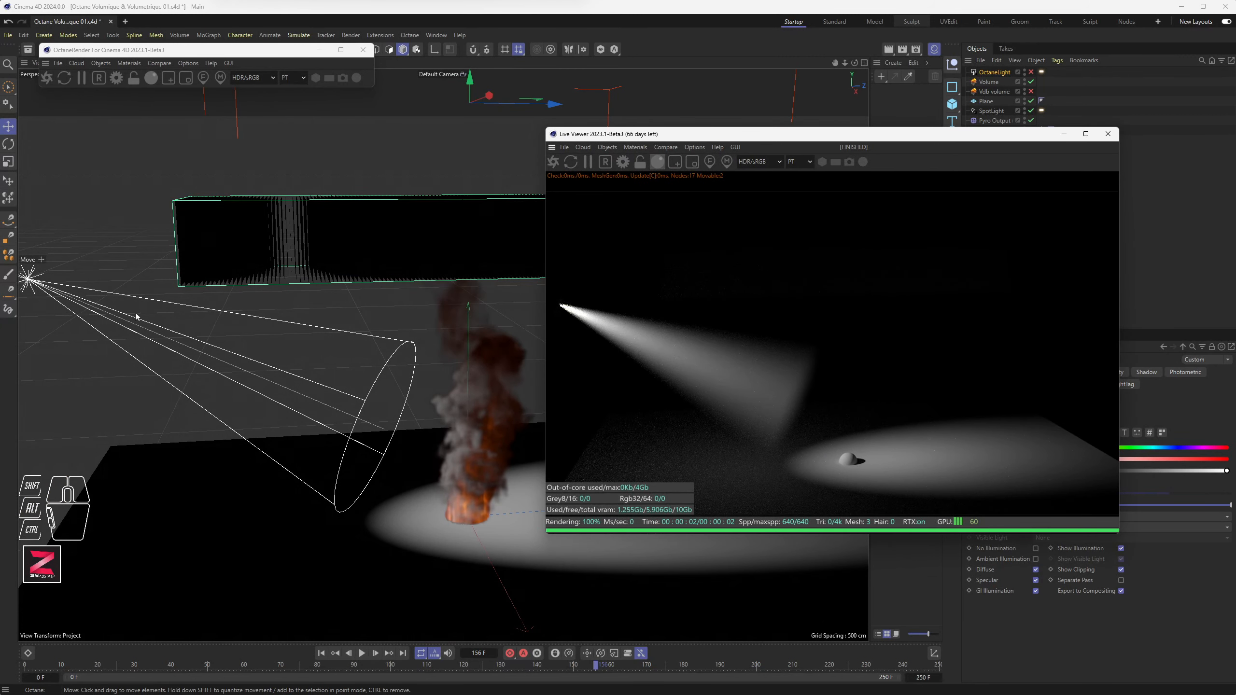
pyautogui.keyDown('alt'); pyautogui.moveTo(135, 316); pyautogui.dragTo(228, 299); pyautogui.keyUp('alt')
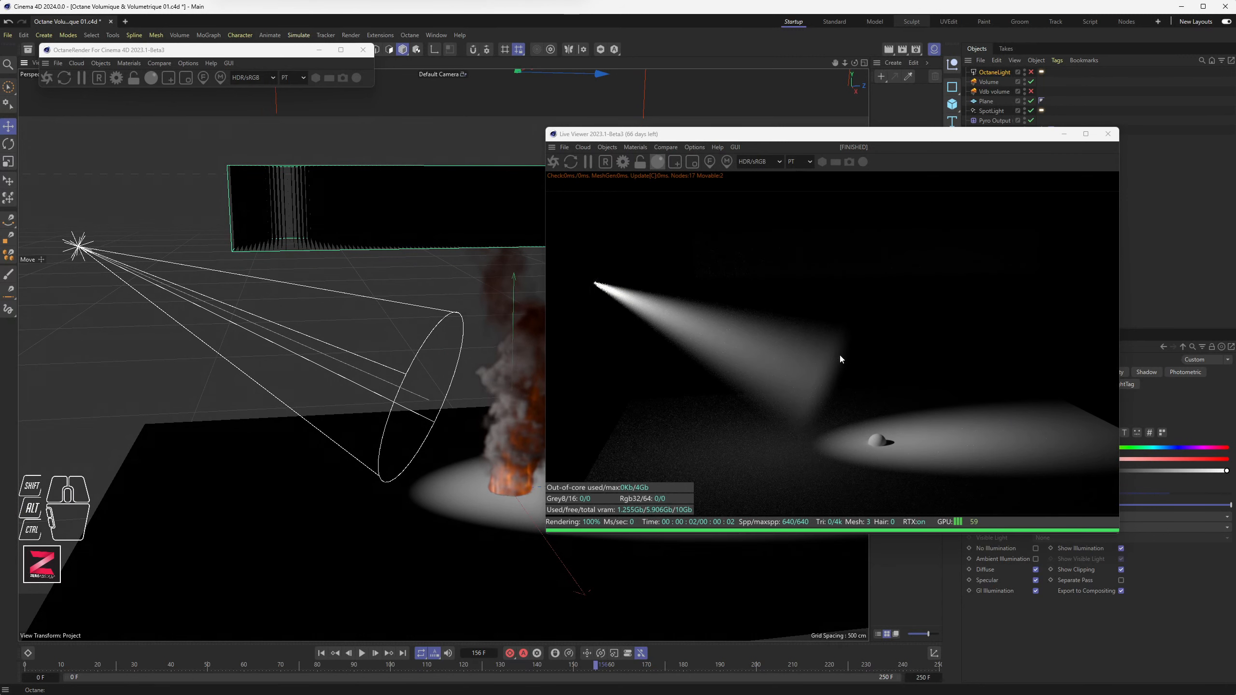
pyautogui.moveTo(880, 138); pyautogui.dragTo(364, 89)
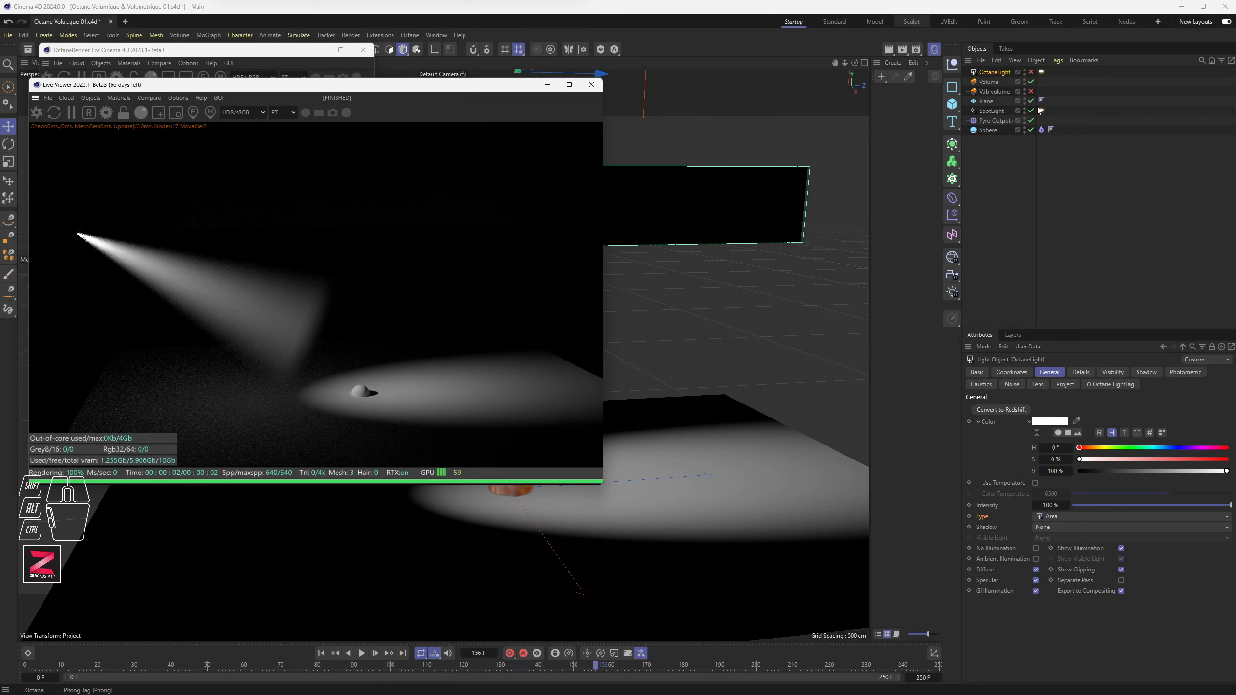
# Step: Select SpotLight and extend its cone length in the viewport until the beam reaches past the floor plane
pyautogui.click(992, 112)
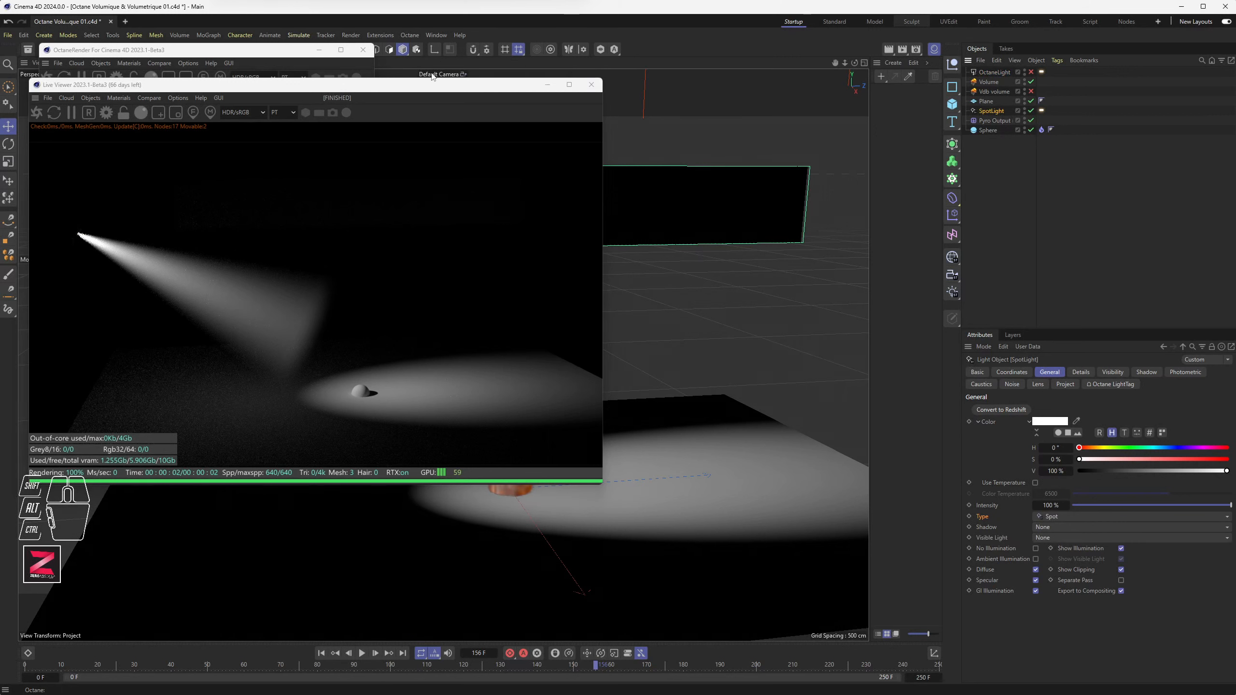
pyautogui.moveTo(427, 88); pyautogui.dragTo(912, 105)
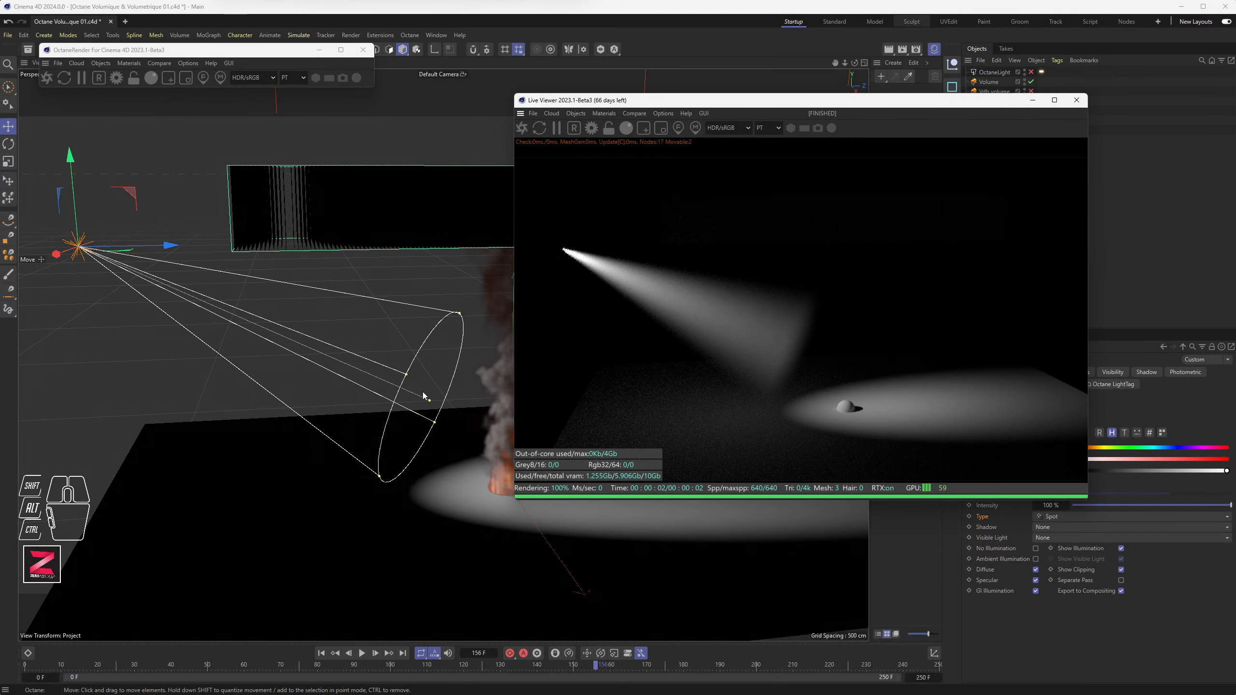
pyautogui.moveTo(430, 400); pyautogui.dragTo(924, 507)
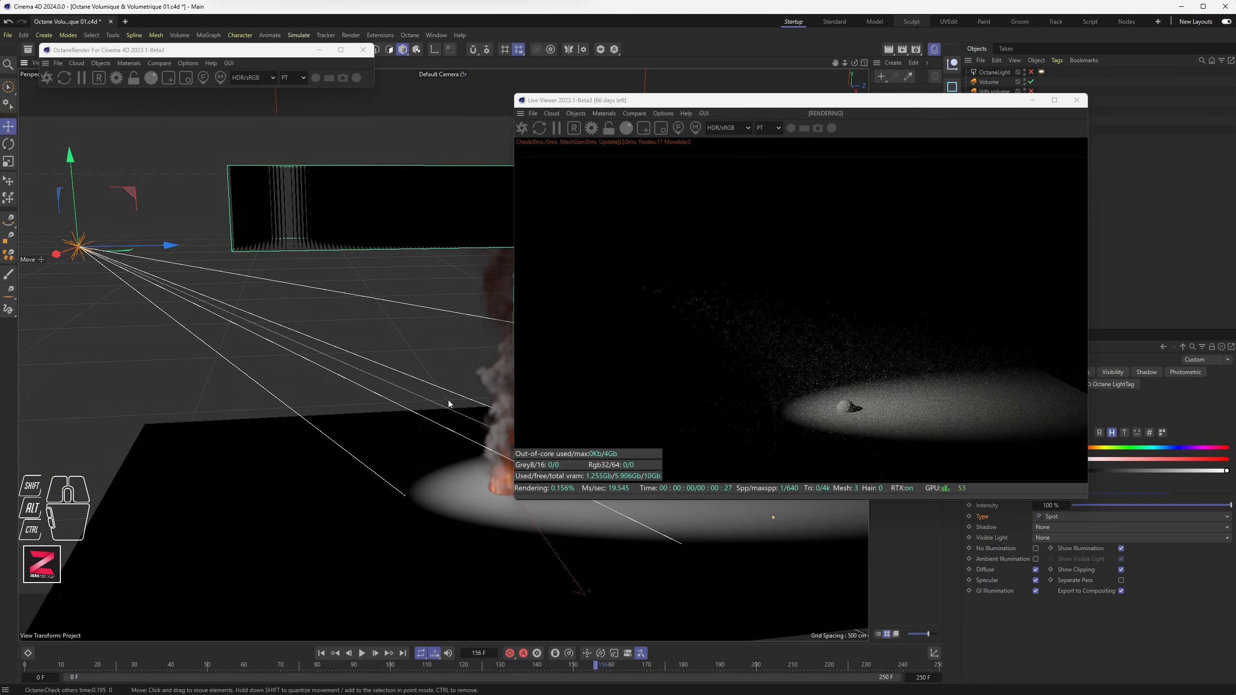
pyautogui.scroll(-1, 296, 226)
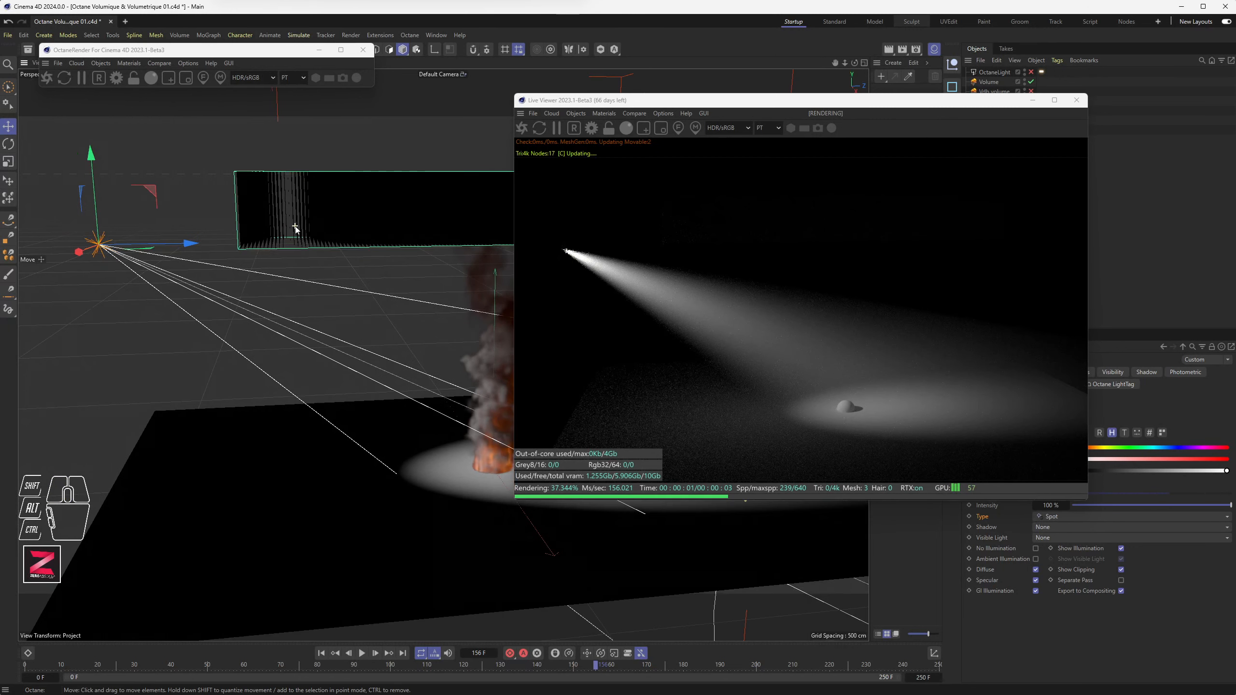
pyautogui.scroll(-2, 296, 226)
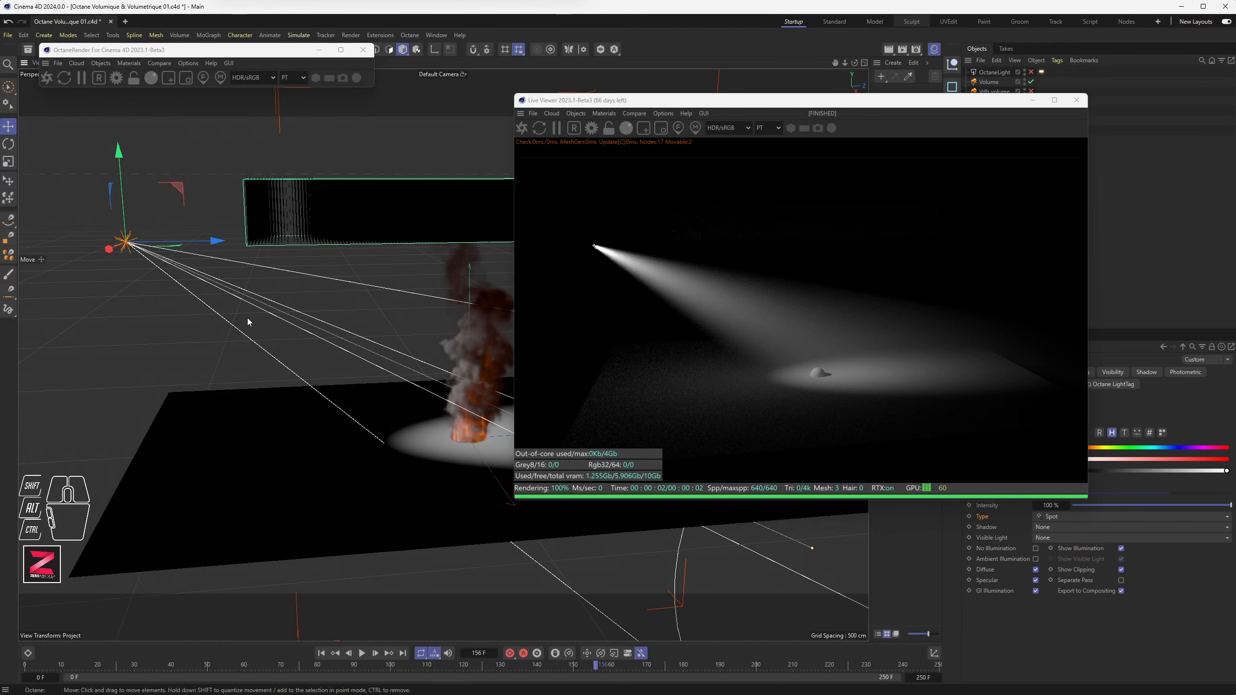
pyautogui.scroll(-2, 249, 318)
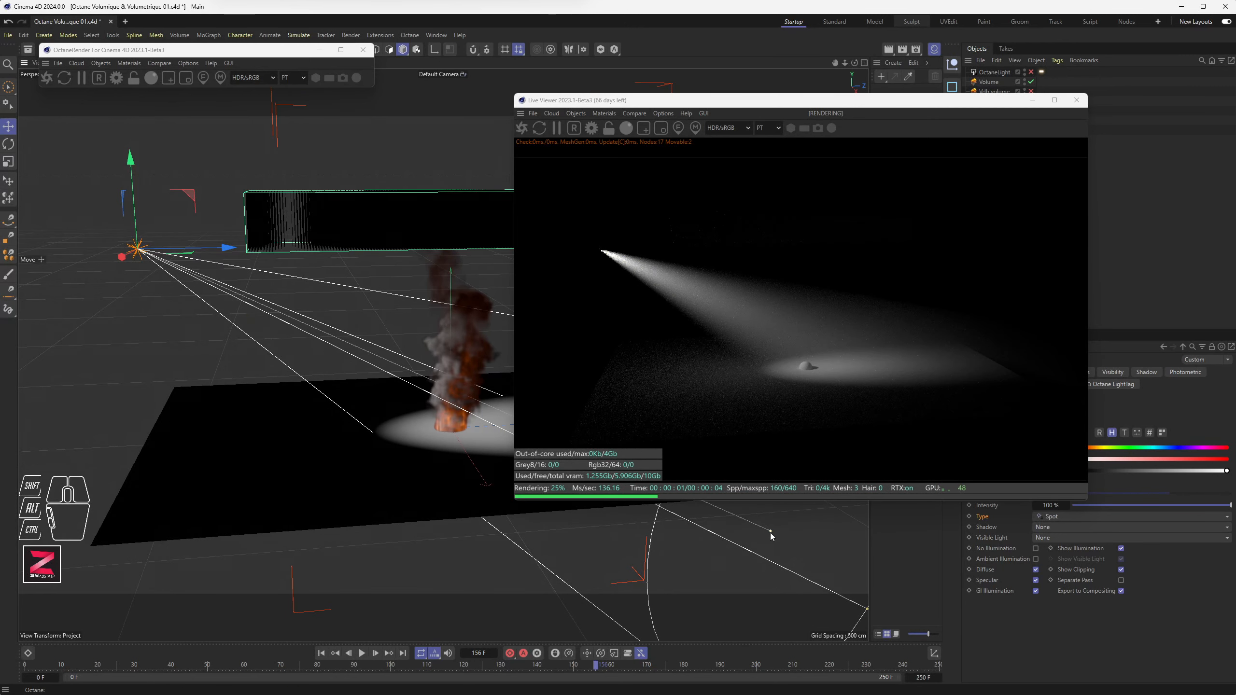
# Step: Shorten the SpotLight's cone to end before the smoke column, and extend it past the floor plane again
pyautogui.moveTo(771, 533); pyautogui.dragTo(308, 338)
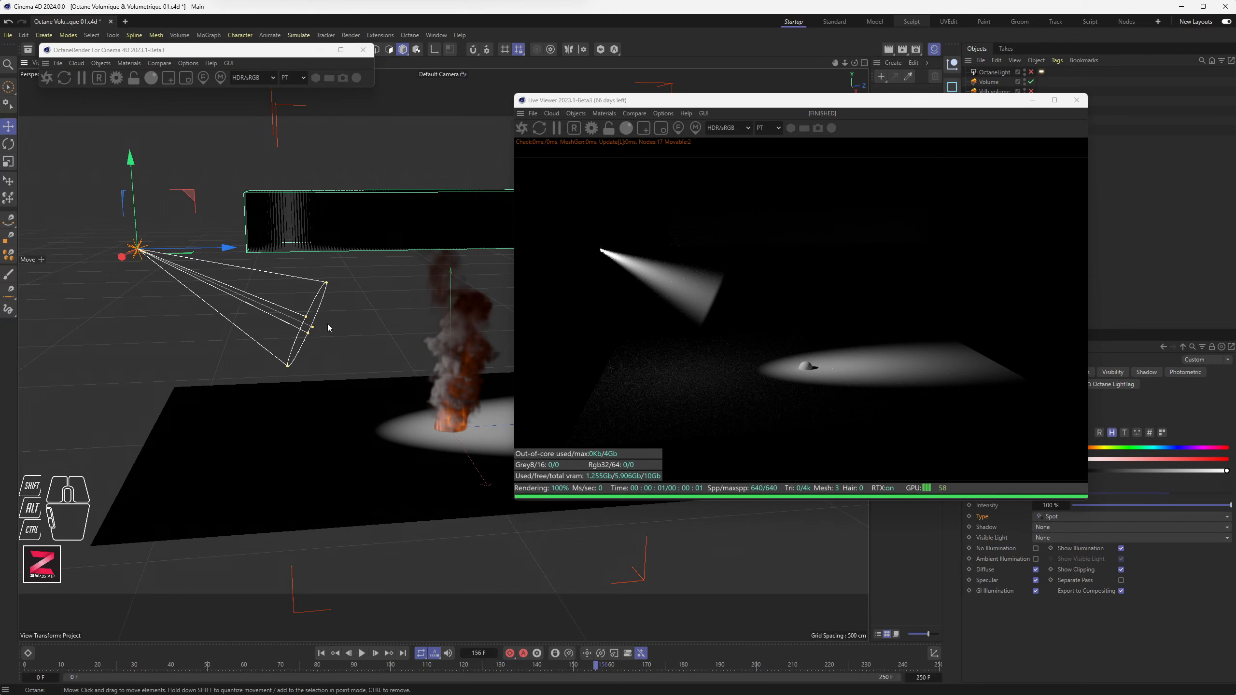
pyautogui.moveTo(312, 333); pyautogui.dragTo(771, 488)
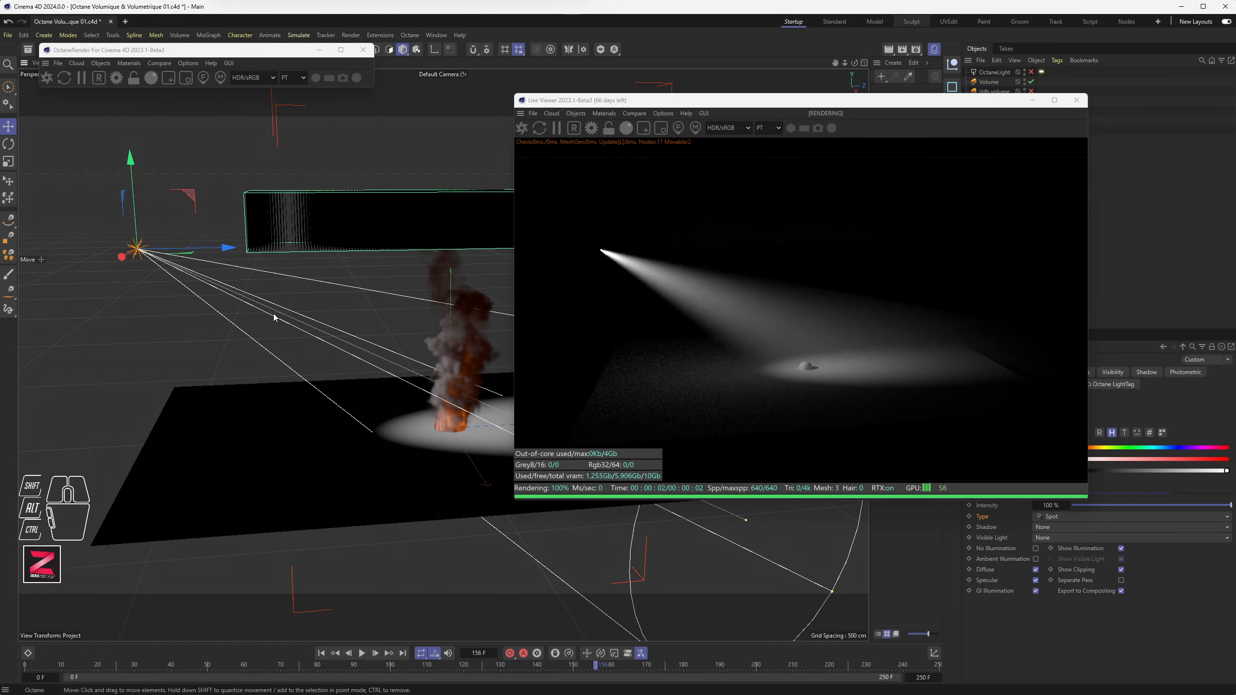
pyautogui.keyDown('alt'); pyautogui.moveTo(344, 379); pyautogui.dragTo(374, 399); pyautogui.keyUp('alt')
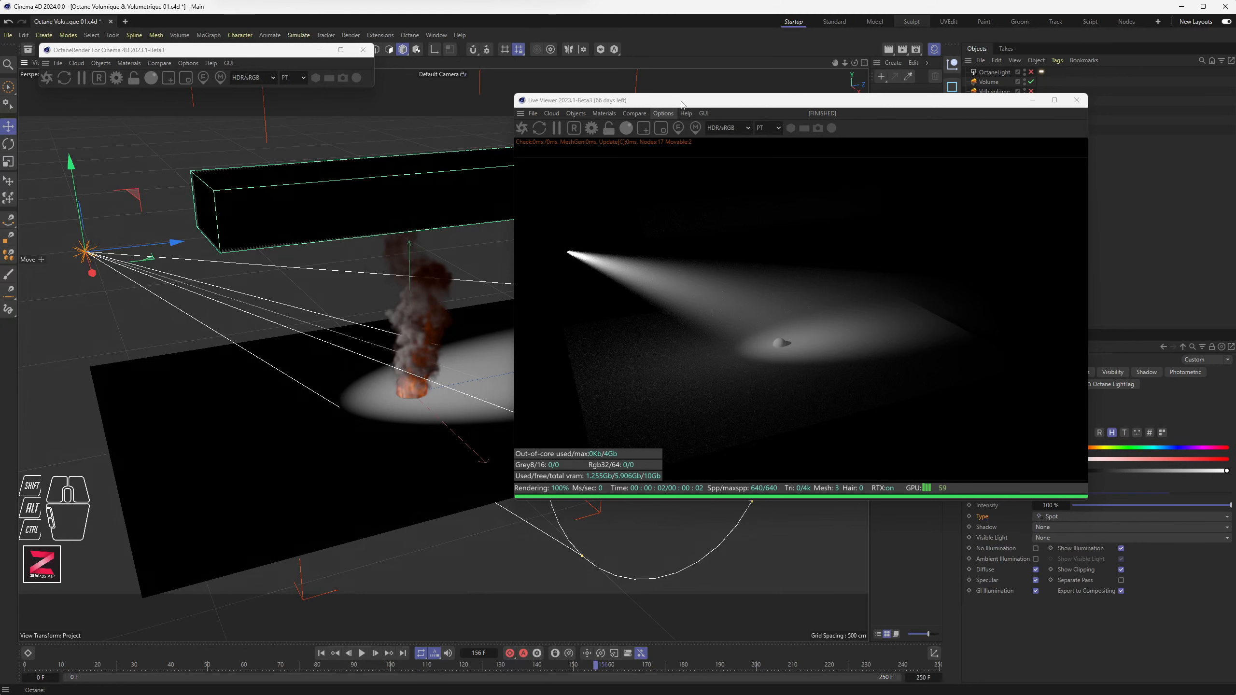
# Step: Re-enable OctaneLight and disable the box-shaped Volume object
pyautogui.moveTo(679, 105); pyautogui.dragTo(651, 155)
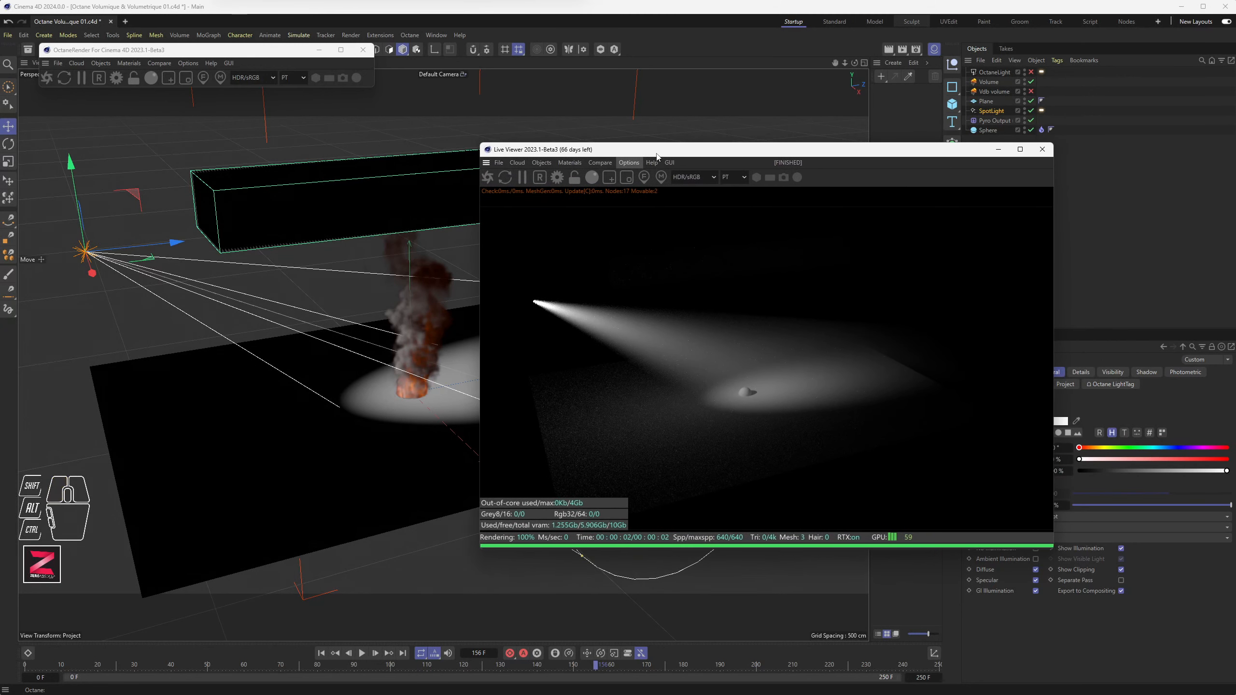
pyautogui.click(1031, 71)
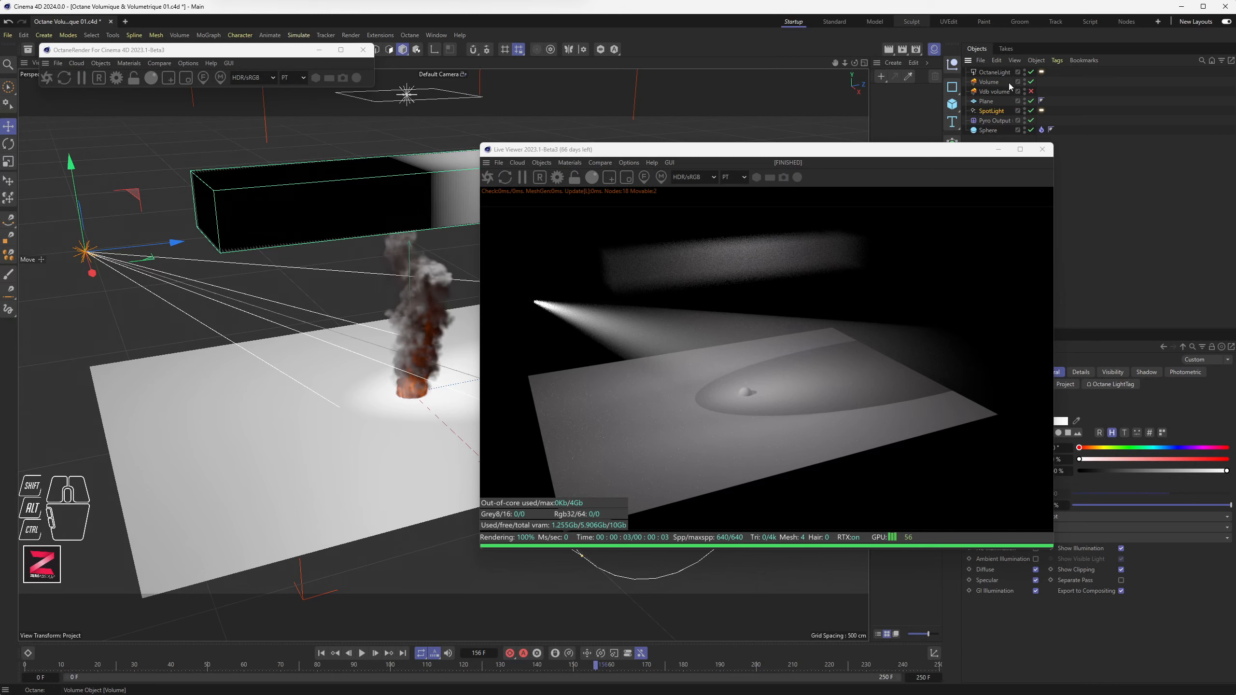
pyautogui.click(1031, 82)
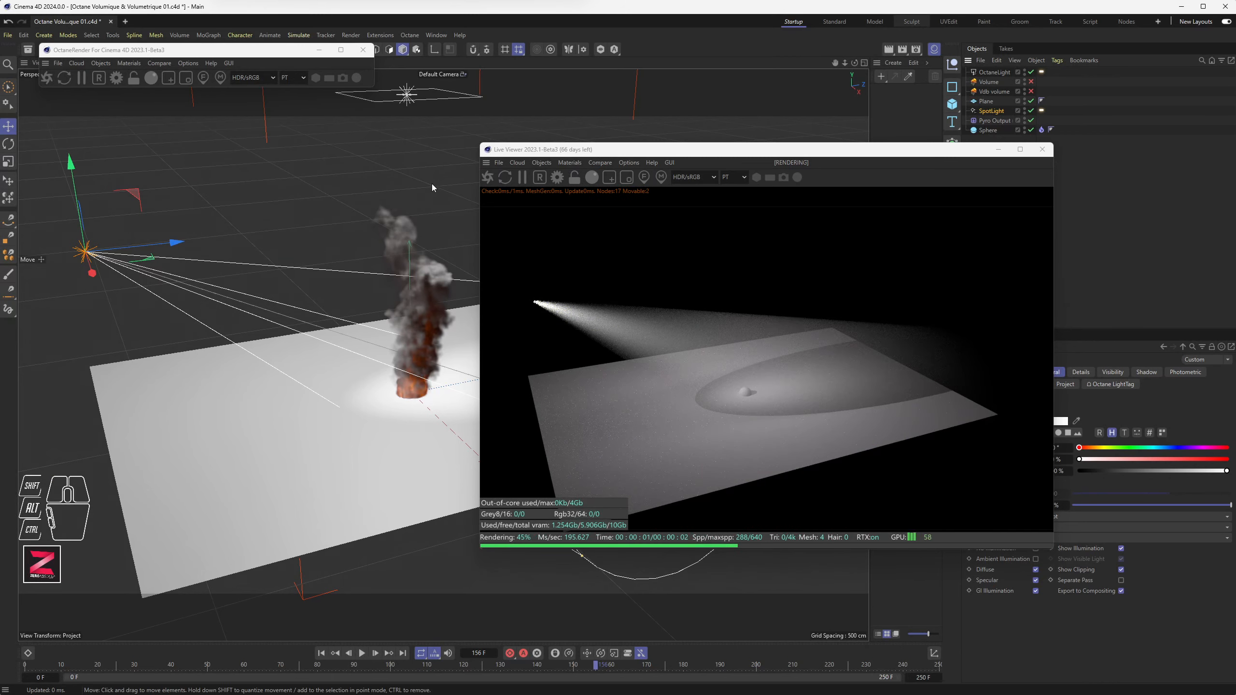
# Step: Select OctaneLight and lower it into the upper part of the SpotLight's beam, and examine the lighting from several angles
pyautogui.keyDown('alt'); pyautogui.moveTo(408, 270); pyautogui.dragTo(444, 178); pyautogui.keyUp('alt')
pyautogui.click(444, 179)
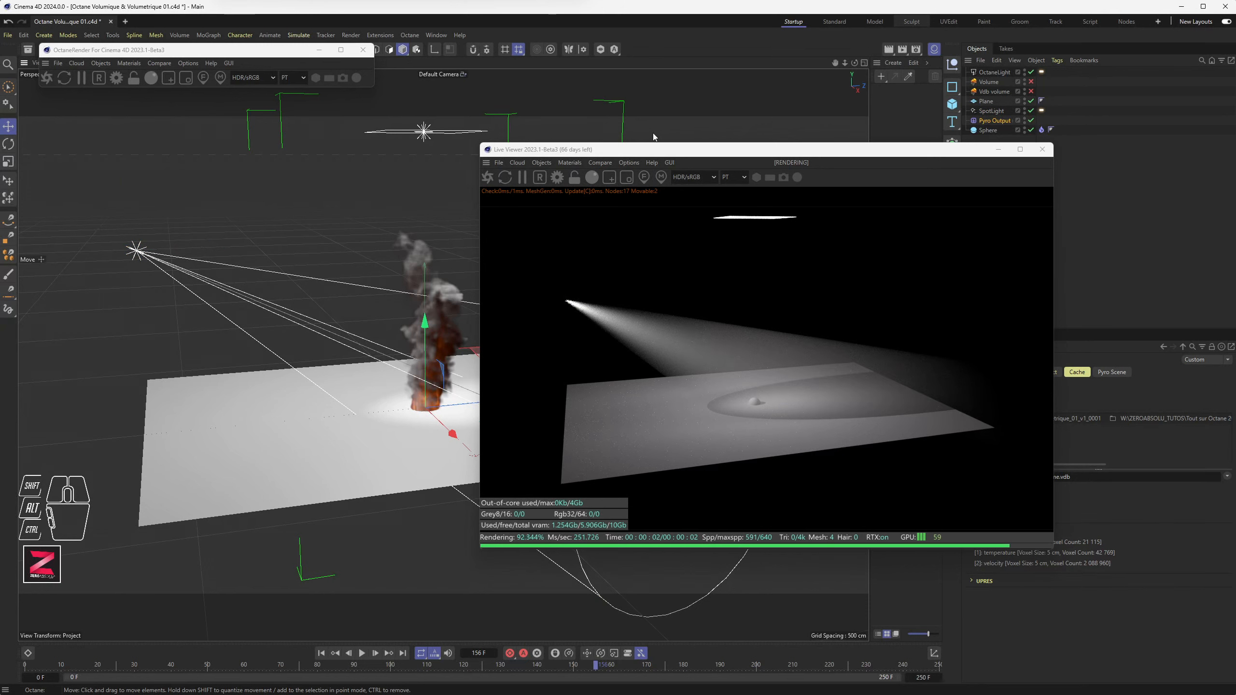
pyautogui.click(997, 72)
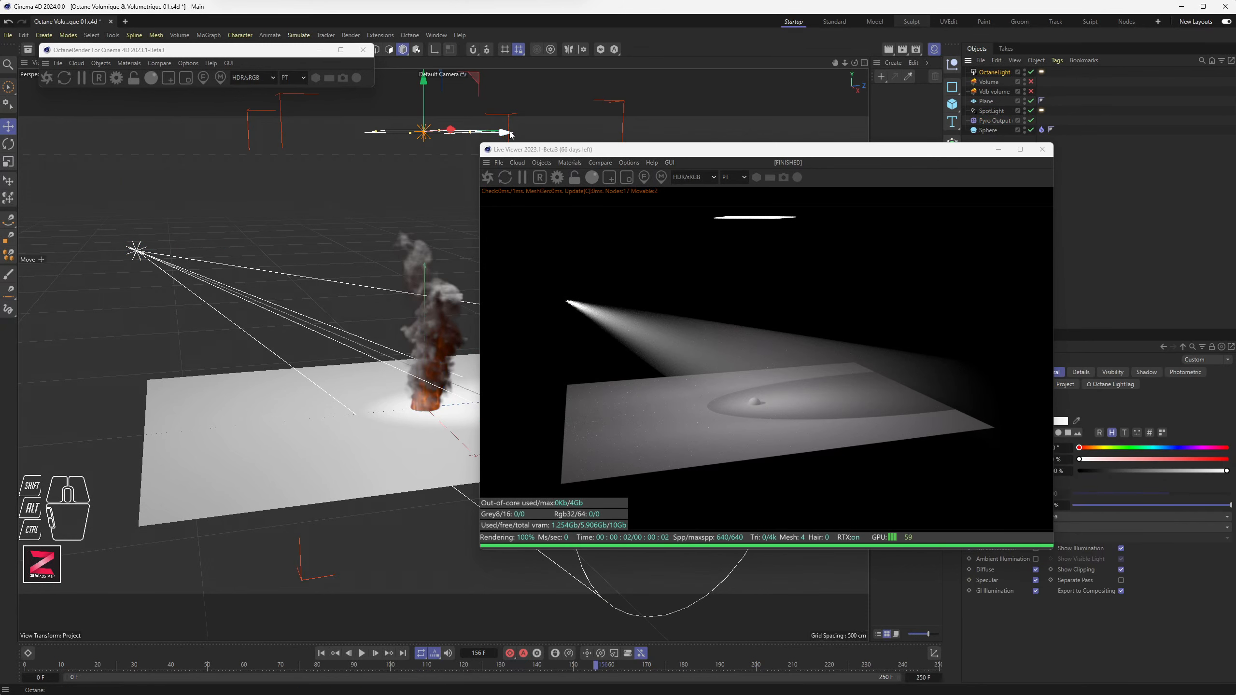
pyautogui.moveTo(424, 112); pyautogui.dragTo(426, 256)
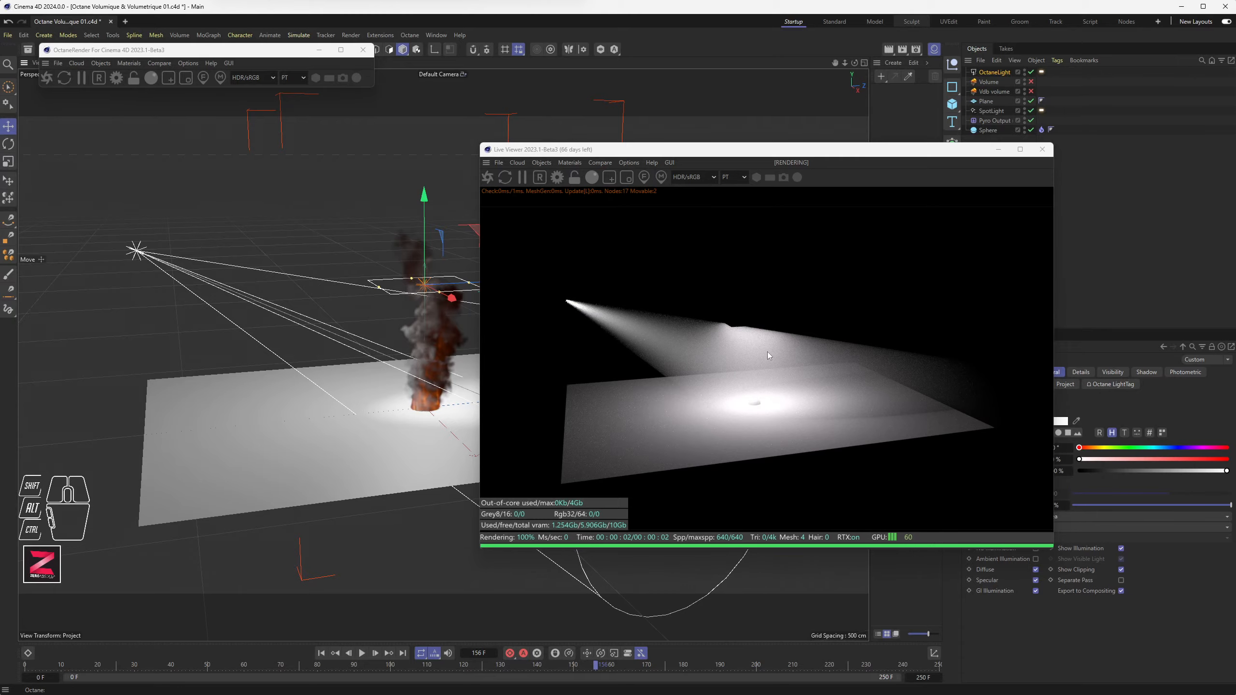
pyautogui.scroll(2, 443, 317)
pyautogui.keyDown('alt'); pyautogui.moveTo(442, 316); pyautogui.dragTo(414, 301); pyautogui.keyUp('alt')
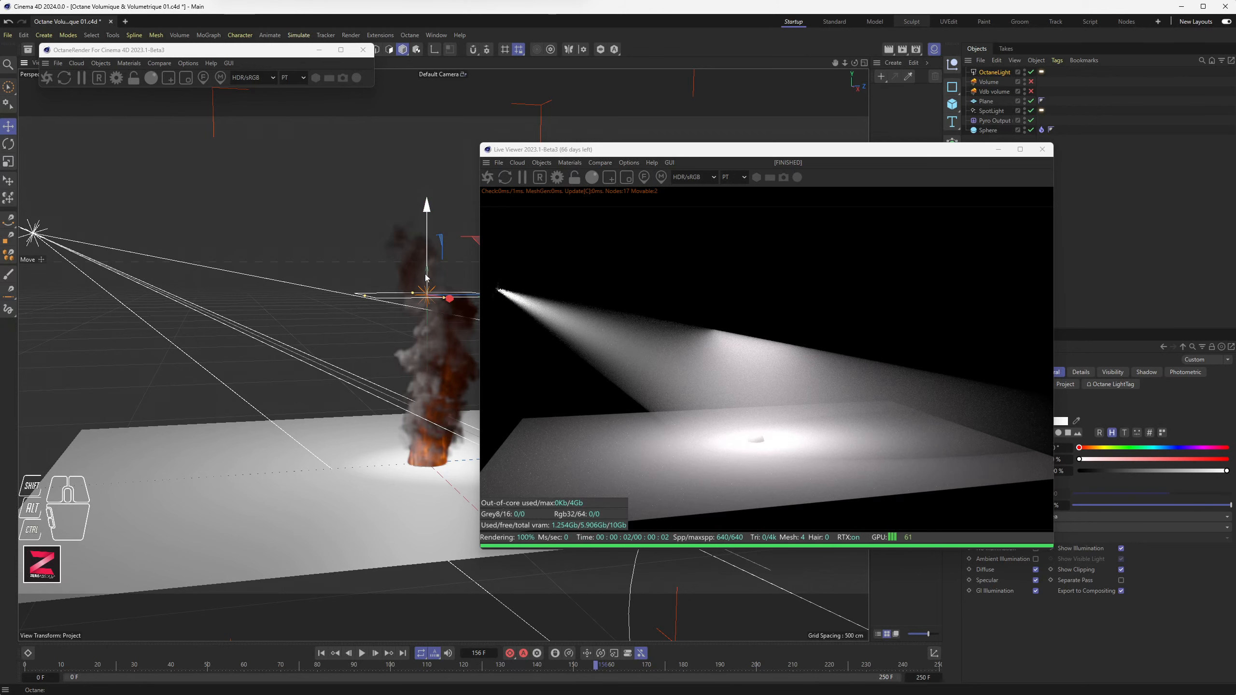
pyautogui.moveTo(429, 271); pyautogui.dragTo(428, 258)
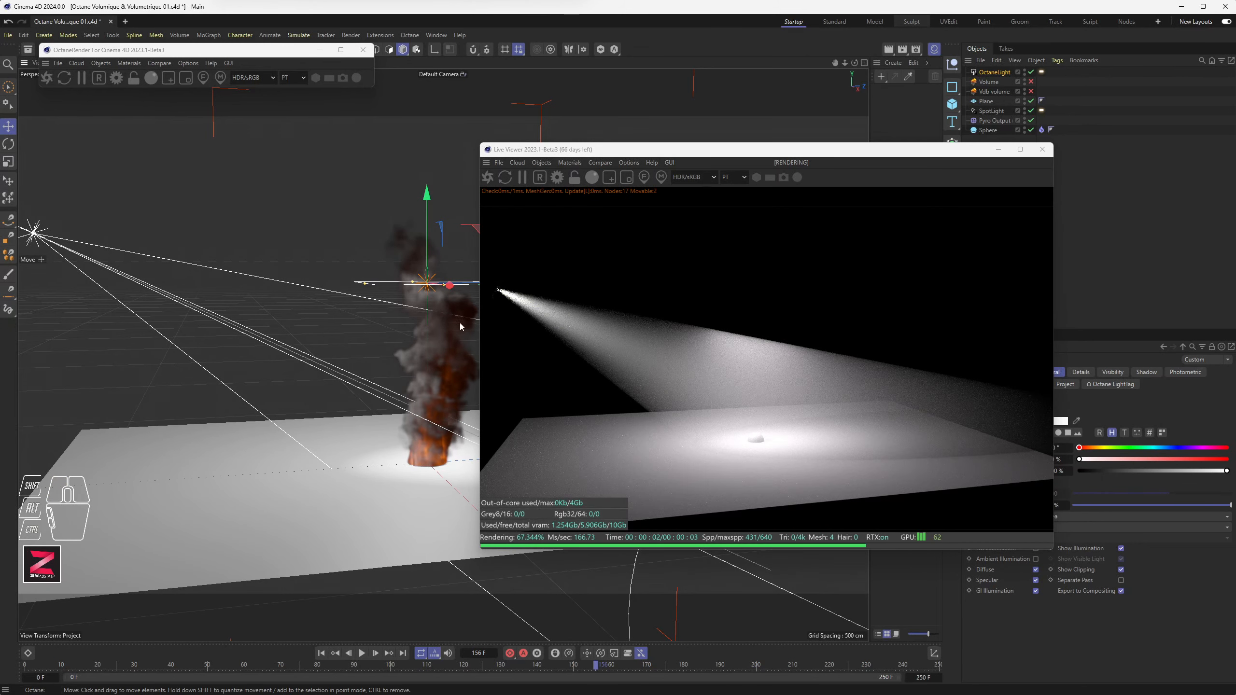
pyautogui.keyDown('alt'); pyautogui.moveTo(239, 351); pyautogui.dragTo(162, 279); pyautogui.keyUp('alt')
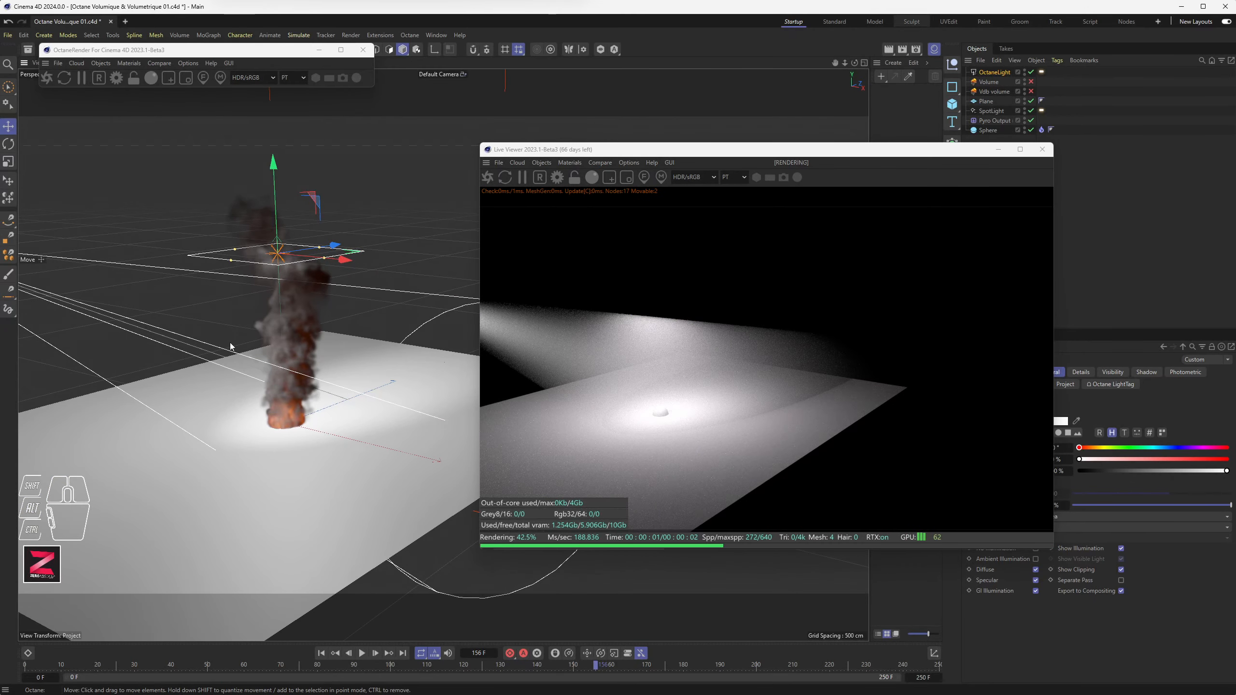
pyautogui.keyDown('alt'); pyautogui.moveTo(311, 388); pyautogui.dragTo(290, 369); pyautogui.keyUp('alt')
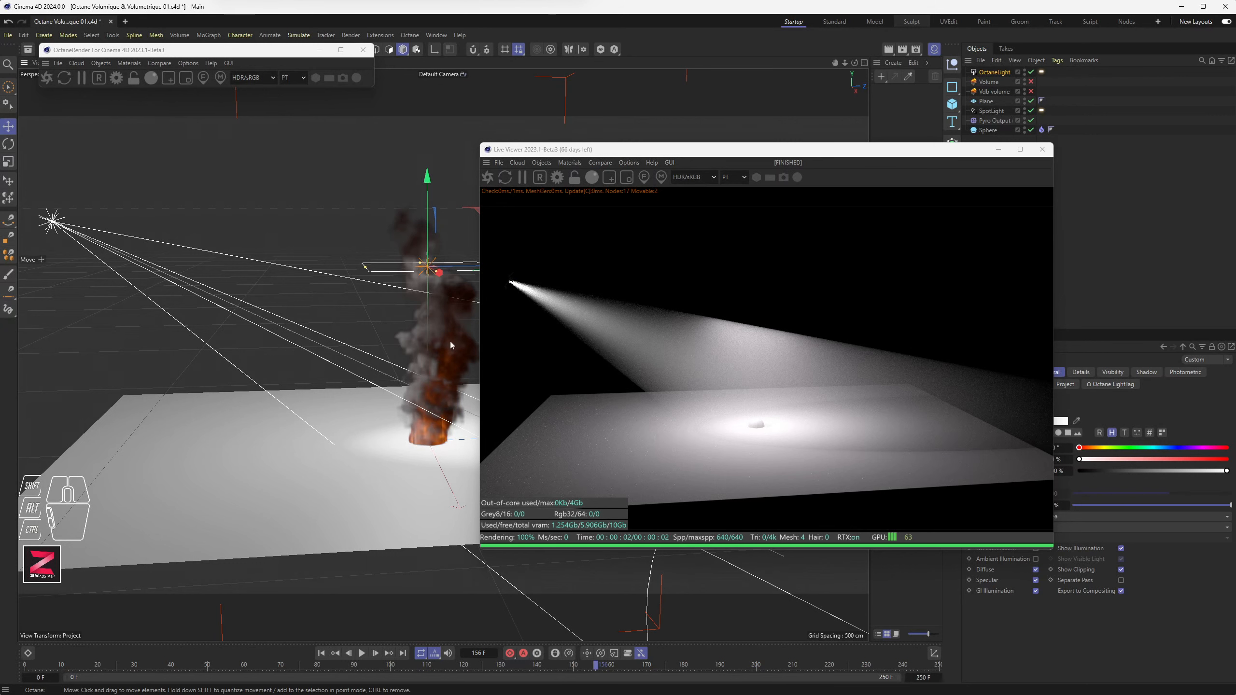
# Step: Close the Live Viewer render window and create a new empty project
pyautogui.moveTo(930, 146); pyautogui.dragTo(849, 123)
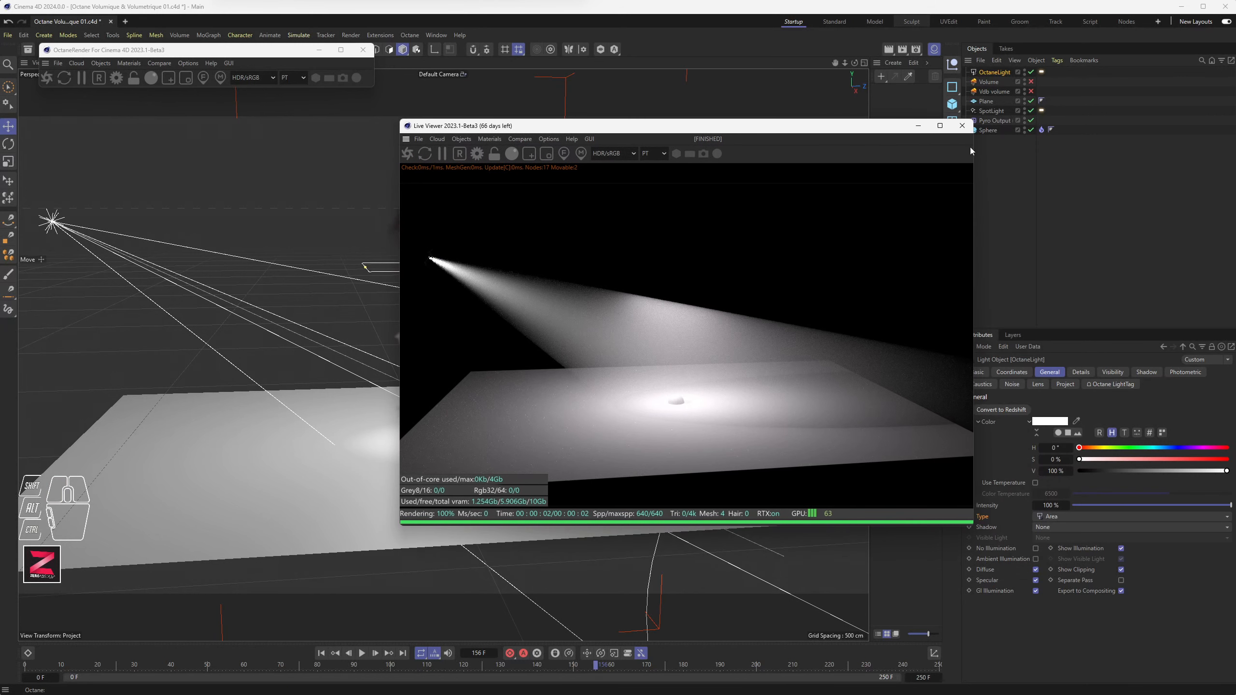
pyautogui.click(961, 126)
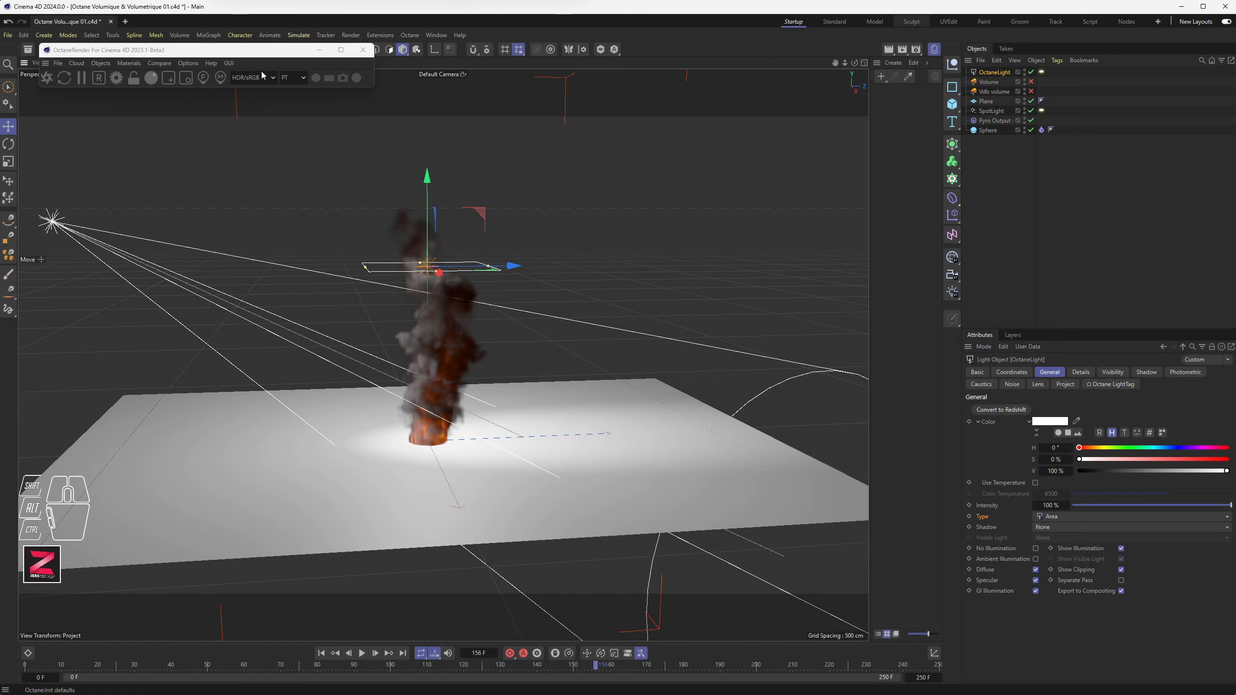
pyautogui.moveTo(251, 53); pyautogui.dragTo(233, 100)
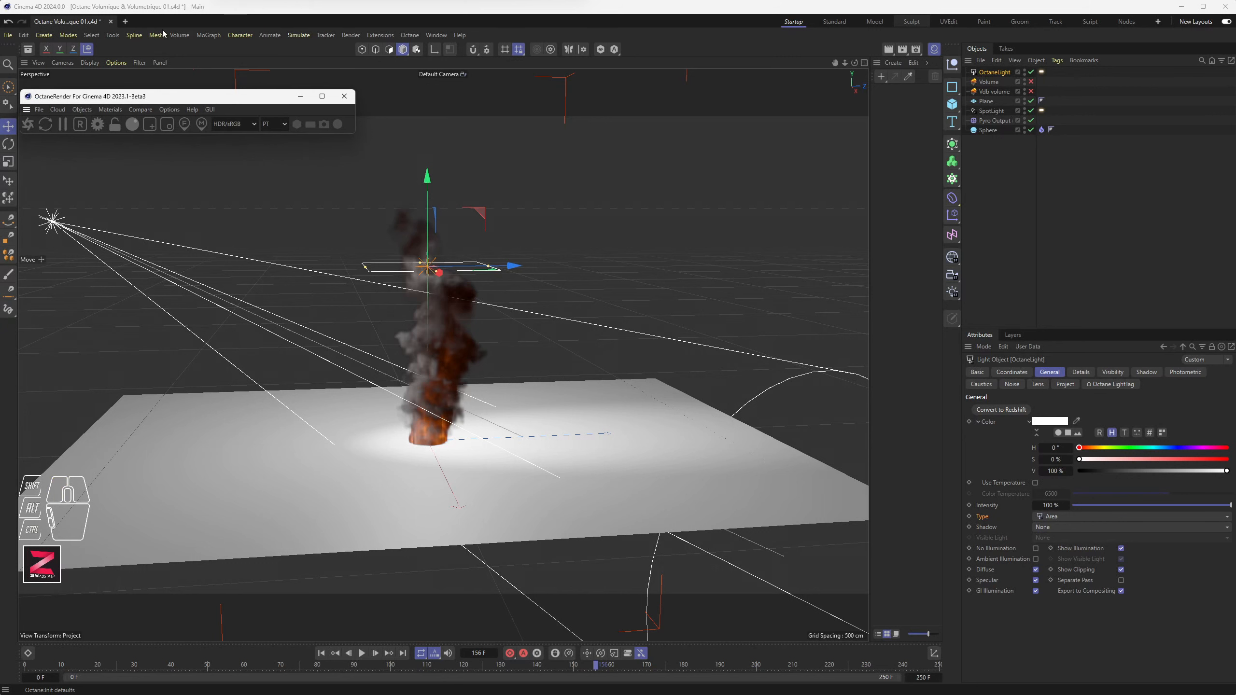
pyautogui.click(125, 22)
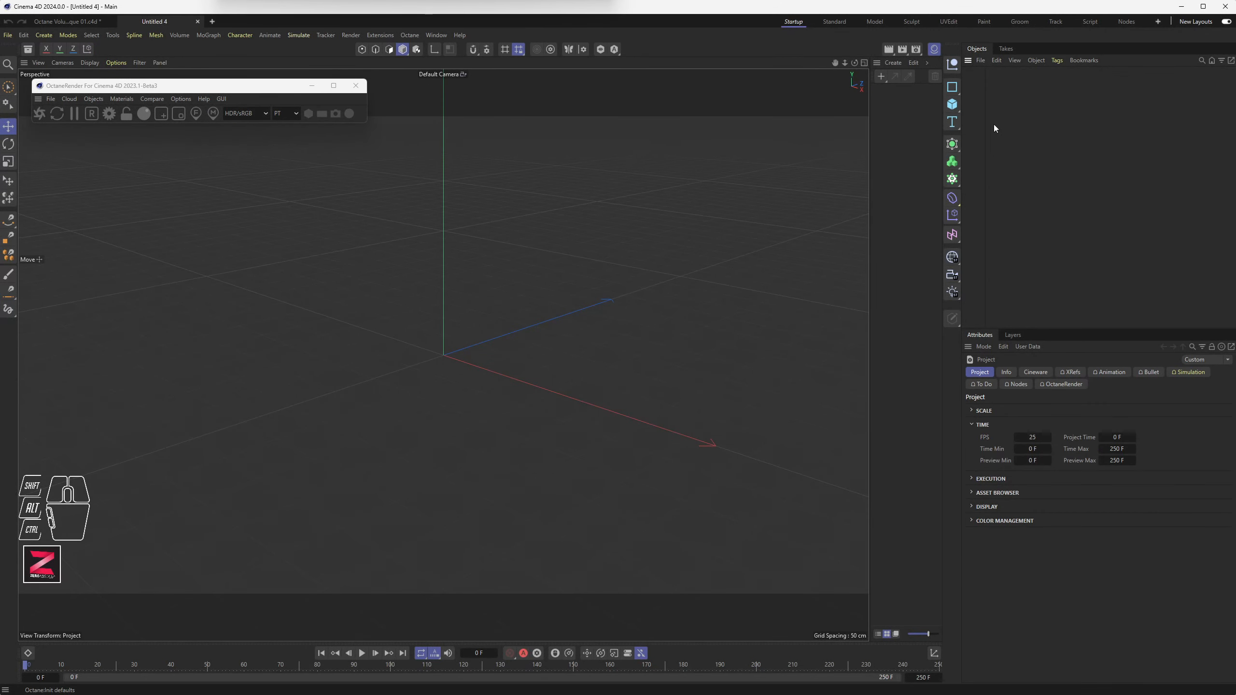
# Step: Add a Plane at the origin and enlarge it in the viewport to about 621 by 720 cm
pyautogui.moveTo(952, 104); pyautogui.dragTo(996, 141)
pyautogui.moveTo(556, 319); pyautogui.dragTo(623, 276)
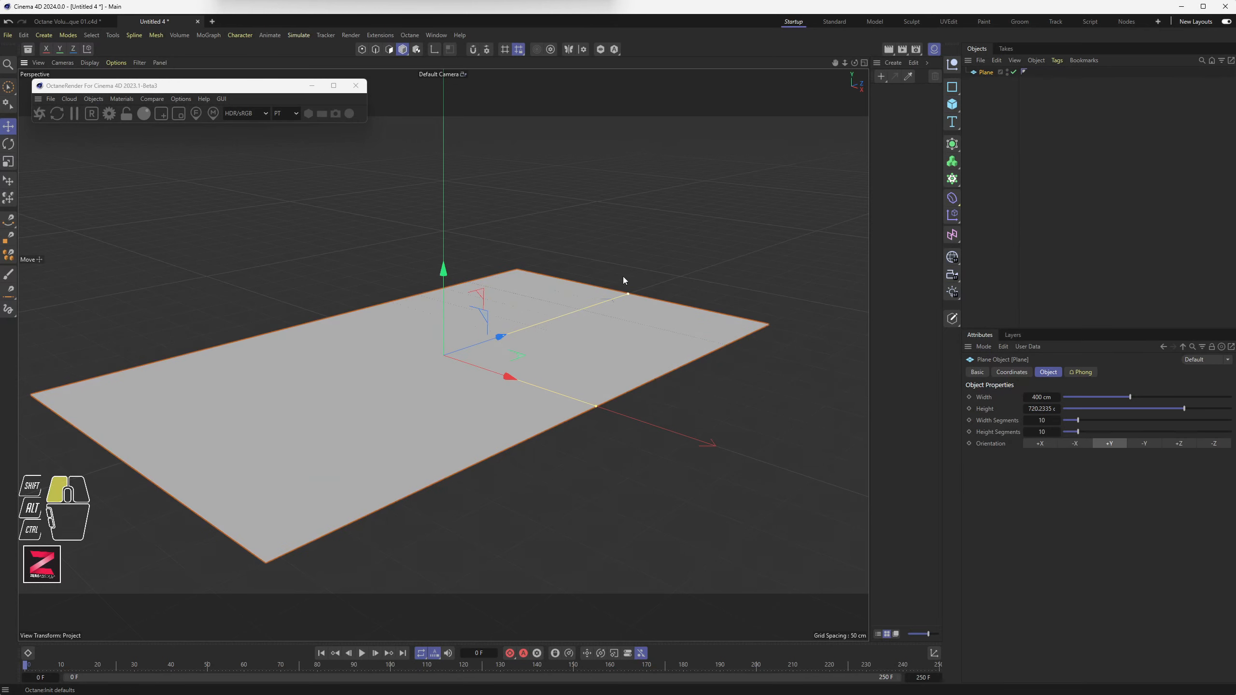
pyautogui.moveTo(596, 405); pyautogui.dragTo(705, 444)
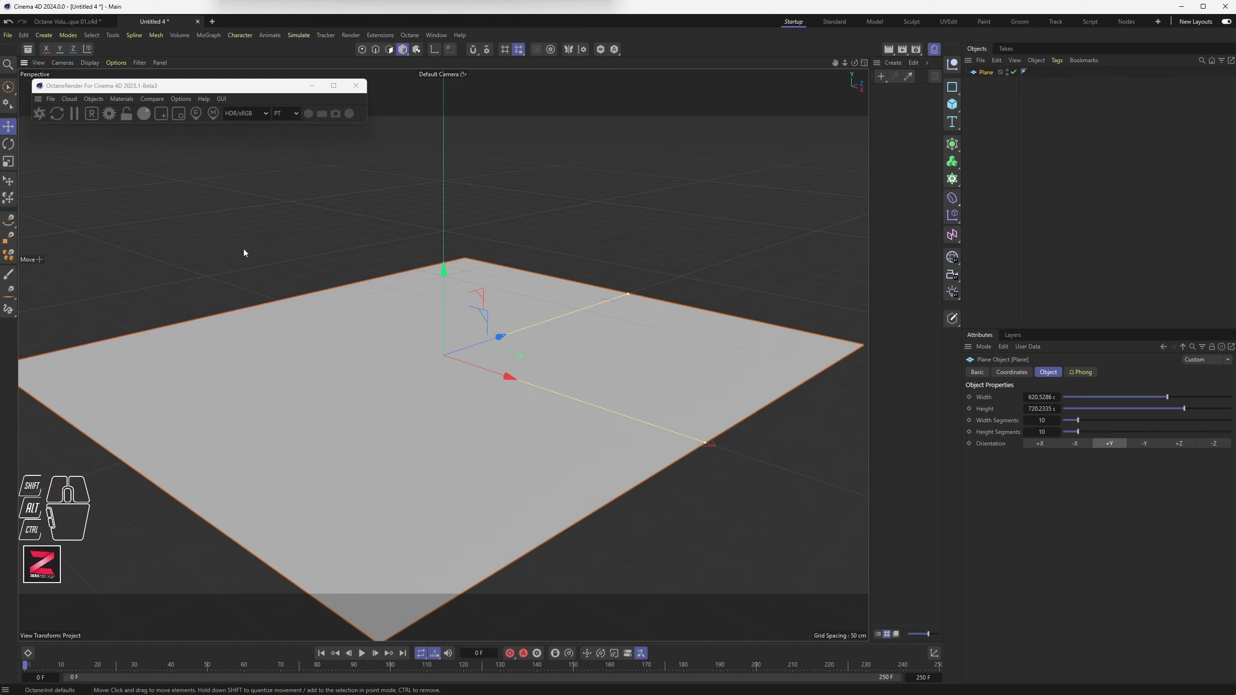
# Step: Add an Octane volumetric SpotLight, raise it, move it beside the plane and rotate its cone down onto the plane
pyautogui.keyDown('alt'); pyautogui.moveTo(243, 251); pyautogui.dragTo(229, 281); pyautogui.keyUp('alt')
pyautogui.moveTo(150, 89); pyautogui.dragTo(193, 205)
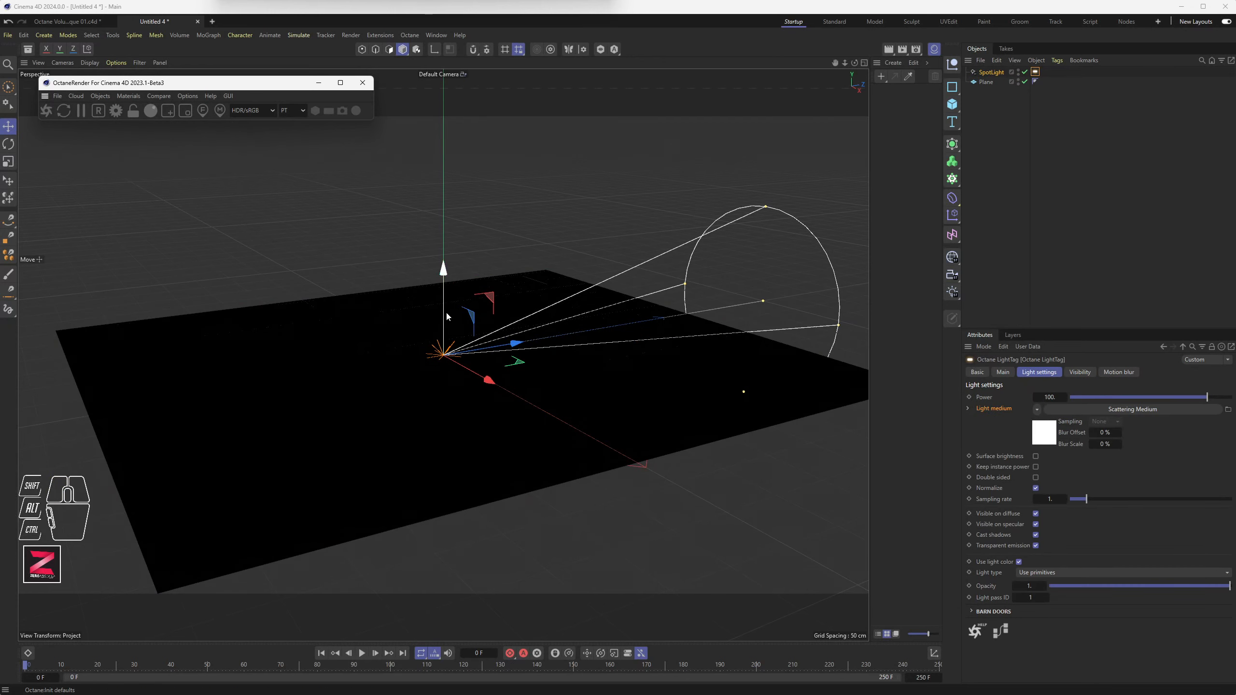
pyautogui.moveTo(452, 225); pyautogui.dragTo(452, 160)
pyautogui.moveTo(491, 225); pyautogui.dragTo(194, 209)
pyautogui.press('r')
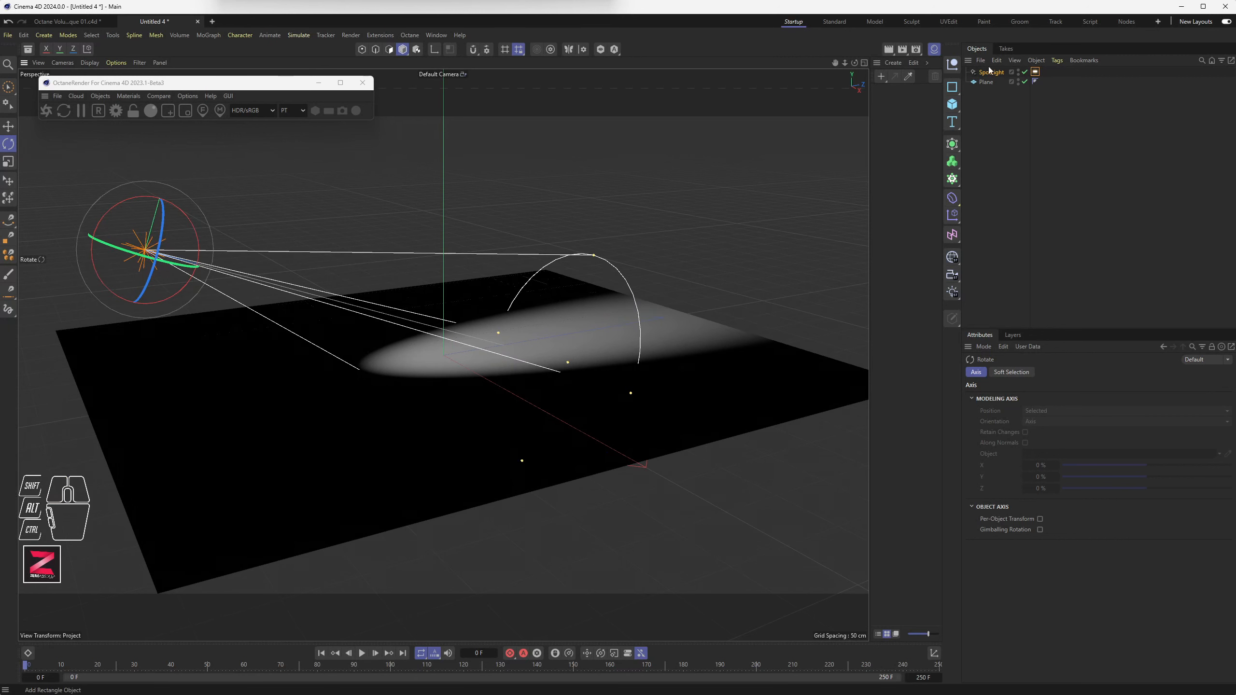
# Step: Show the SpotLight's Octane light tag settings and start a Live Viewer render of the scene
pyautogui.click(1035, 72)
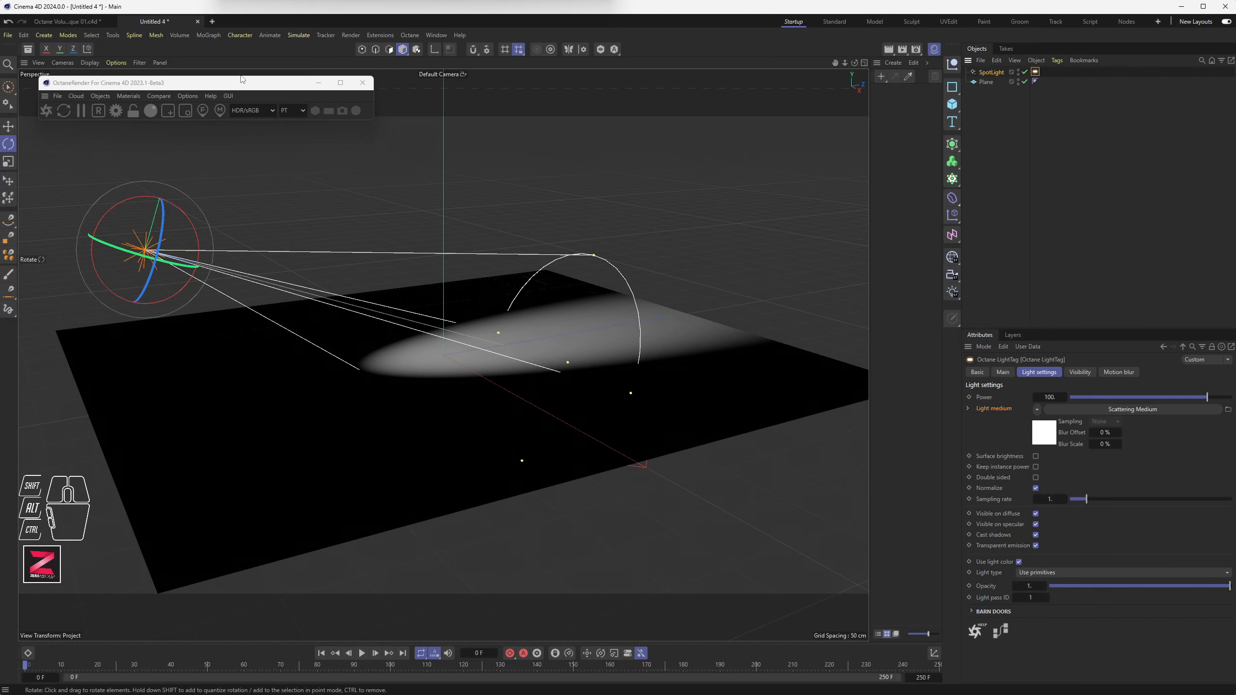
pyautogui.click(97, 100)
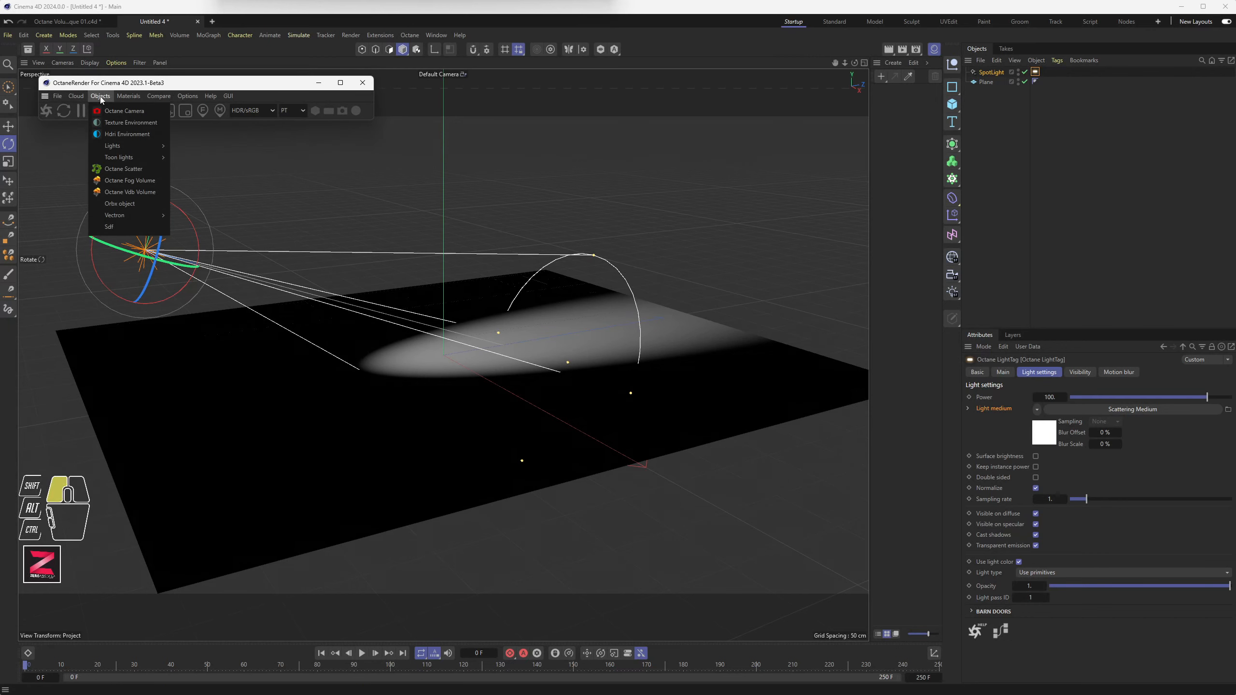
pyautogui.click(57, 96)
pyautogui.click(45, 110)
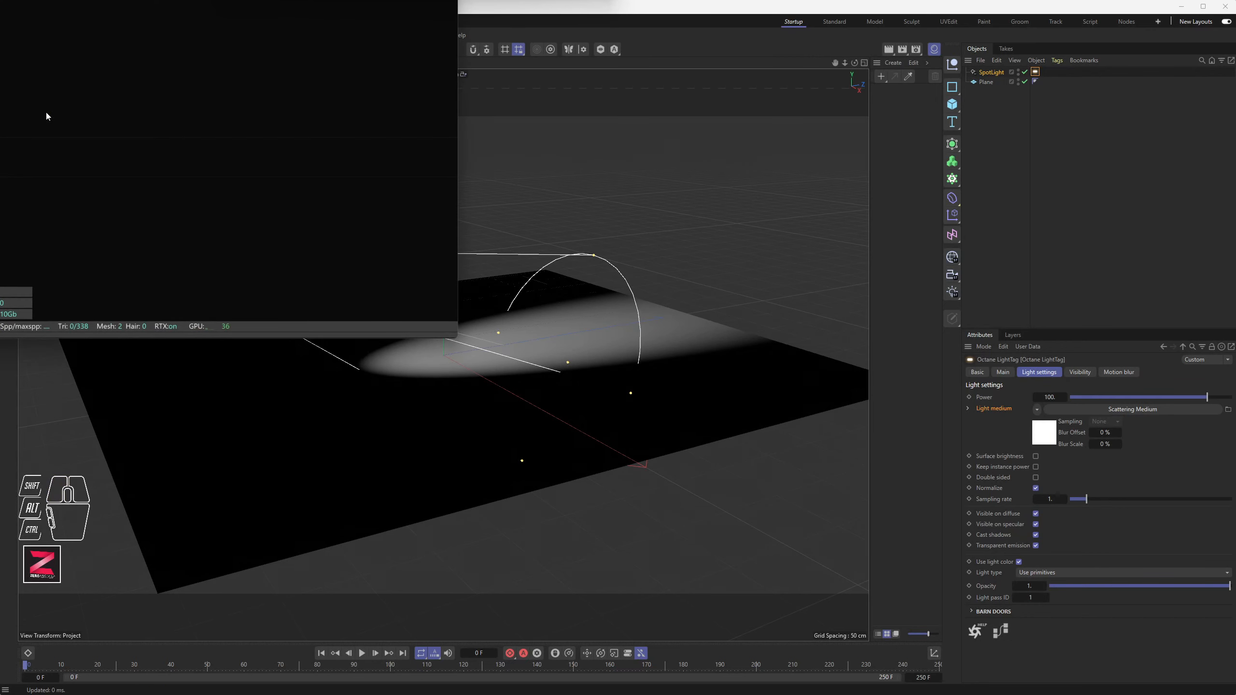
pyautogui.moveTo(115, 0); pyautogui.dragTo(576, 127)
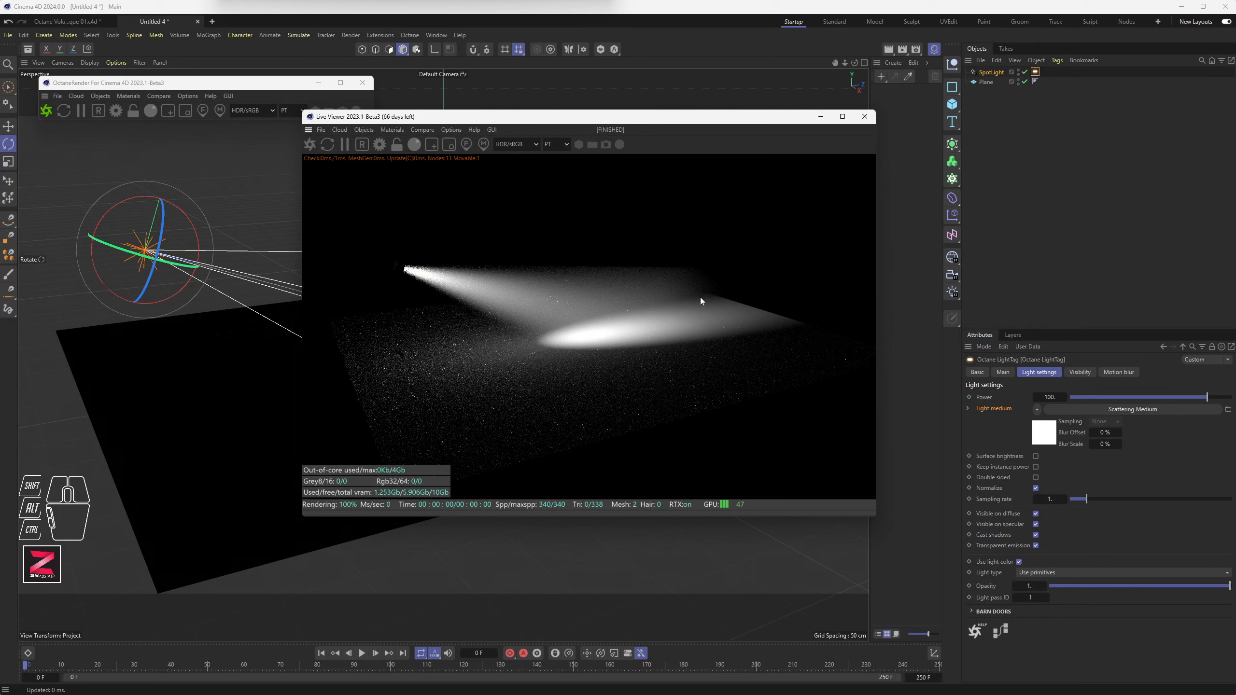
# Step: Shrink the Live Viewer window and place it clear of the SpotLight's cone, with the viewport showing the beam from the side
pyautogui.moveTo(690, 124); pyautogui.dragTo(463, 287)
pyautogui.keyDown('alt'); pyautogui.moveTo(517, 225); pyautogui.dragTo(501, 169); pyautogui.keyUp('alt')
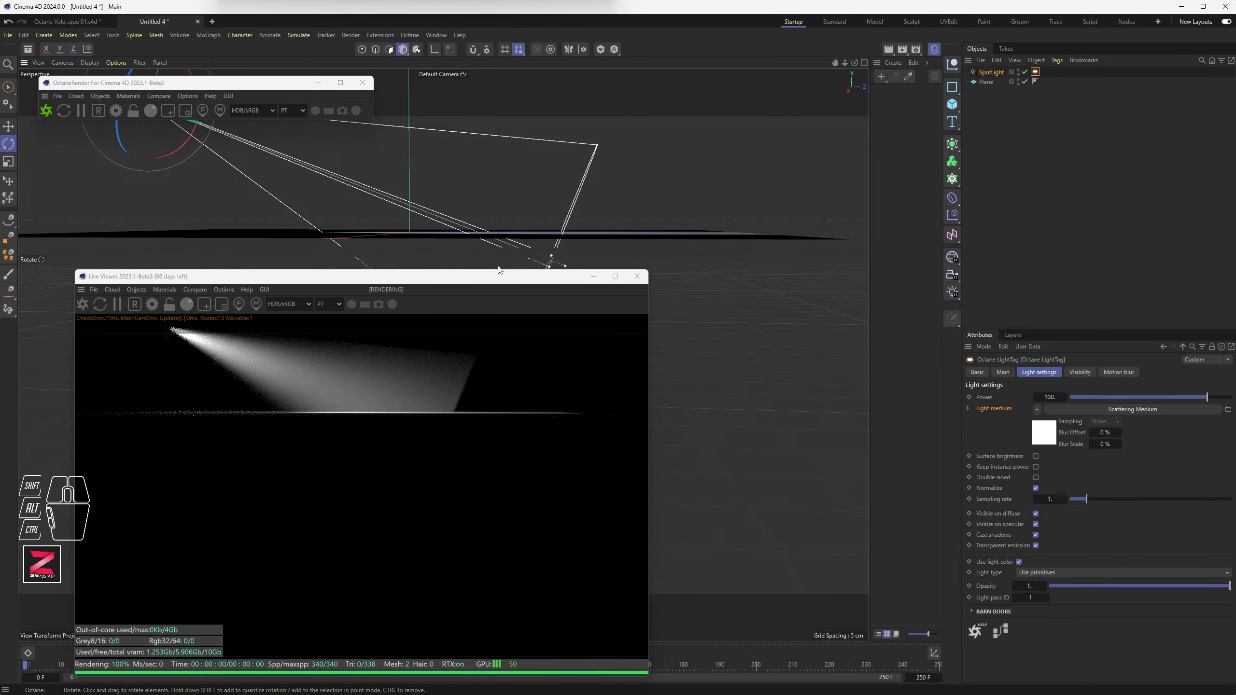
pyautogui.keyDown('alt'); pyautogui.moveTo(722, 229); pyautogui.dragTo(758, 311); pyautogui.keyUp('alt')
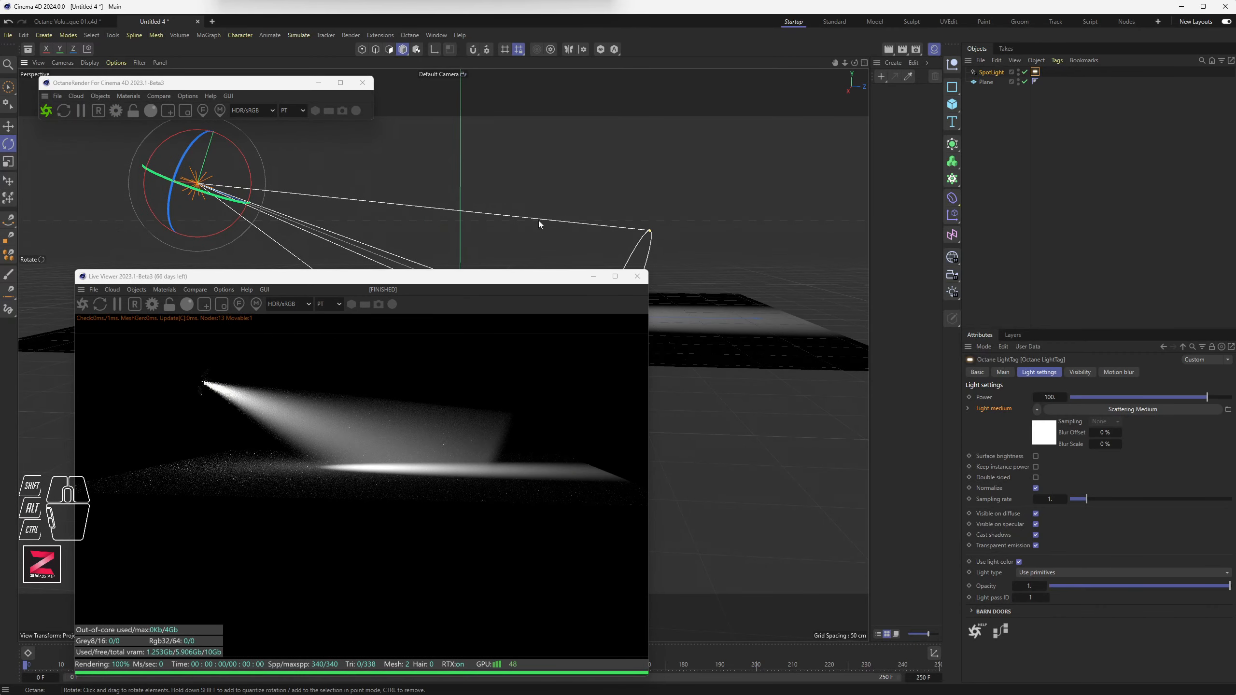
pyautogui.moveTo(369, 279); pyautogui.dragTo(380, 376)
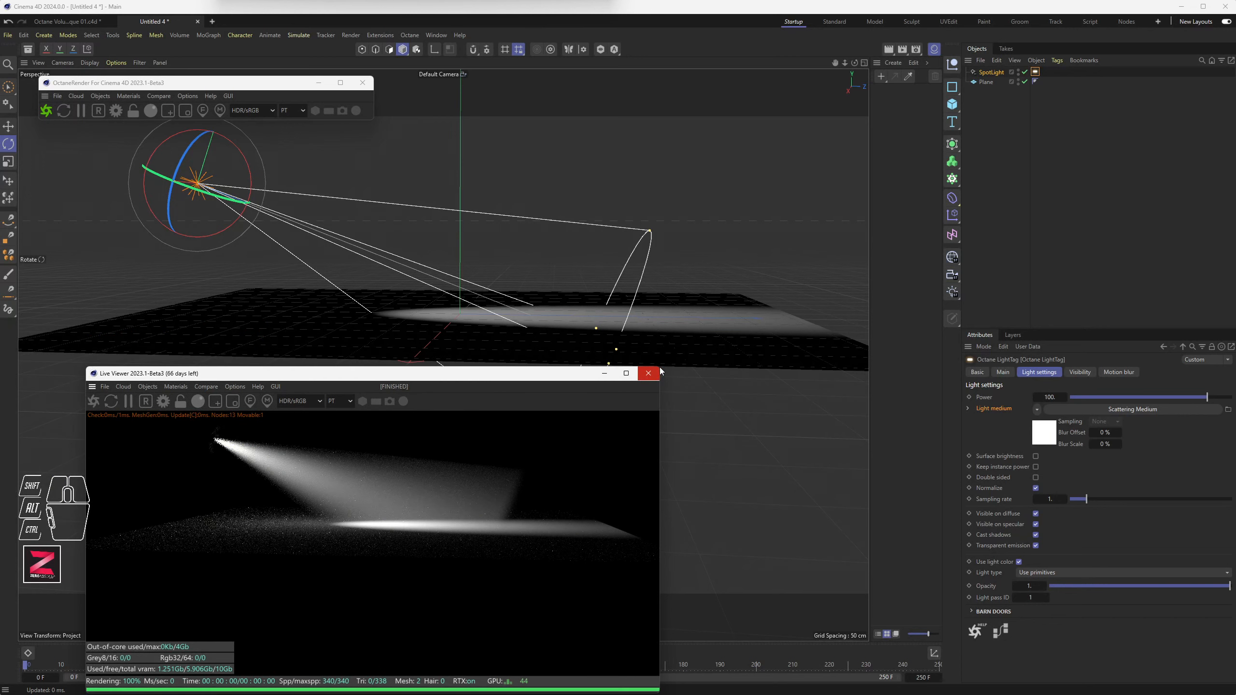
pyautogui.moveTo(662, 370); pyautogui.dragTo(469, 386)
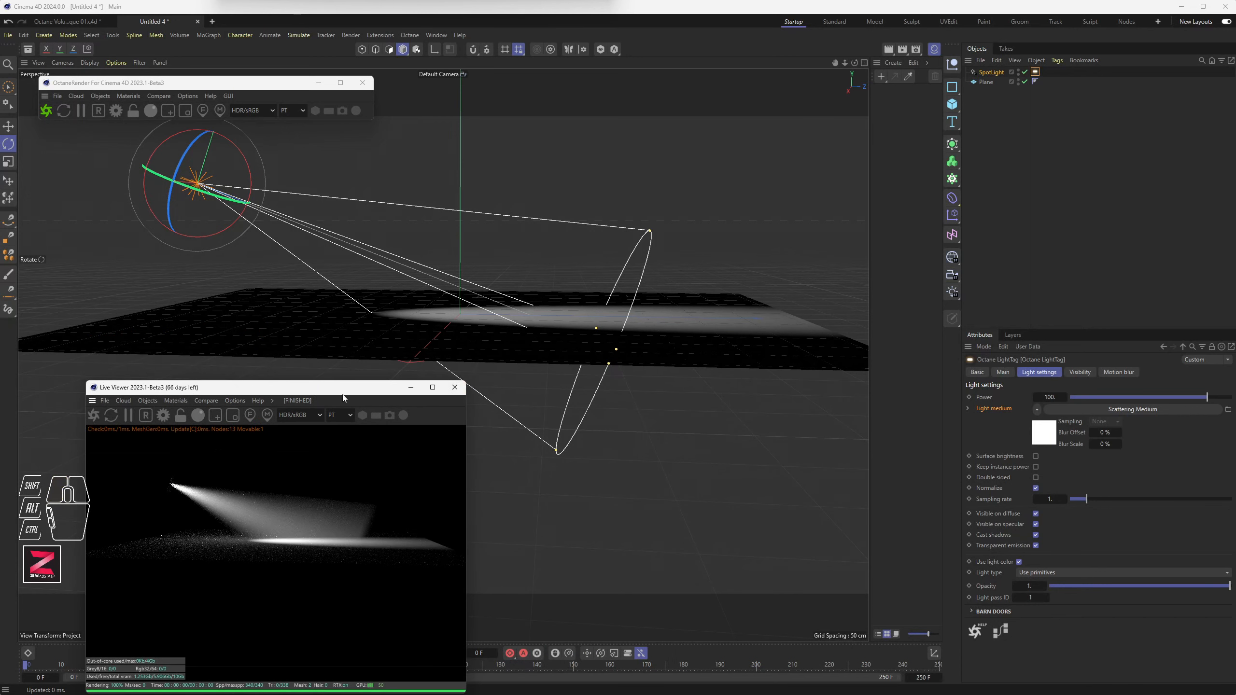
pyautogui.moveTo(343, 396); pyautogui.dragTo(282, 330)
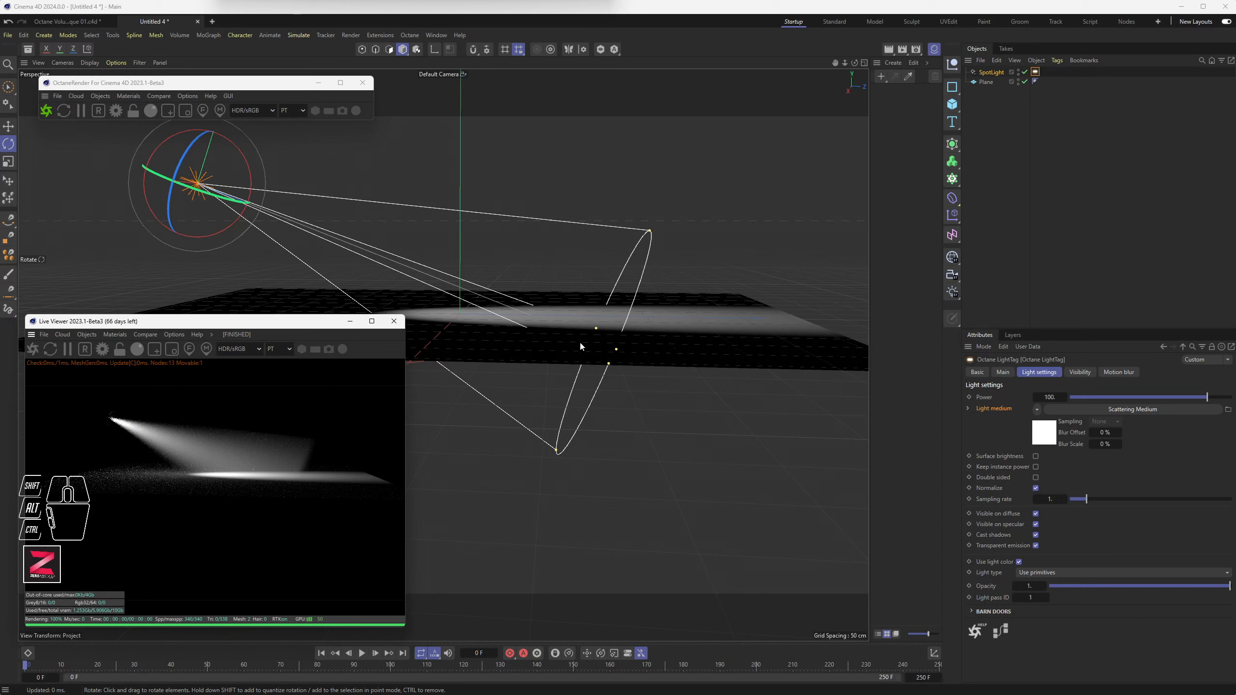
# Step: Shorten the SpotLight's cone to end above the middle of the plane, and extend it well past the plane
pyautogui.moveTo(612, 351); pyautogui.dragTo(435, 280)
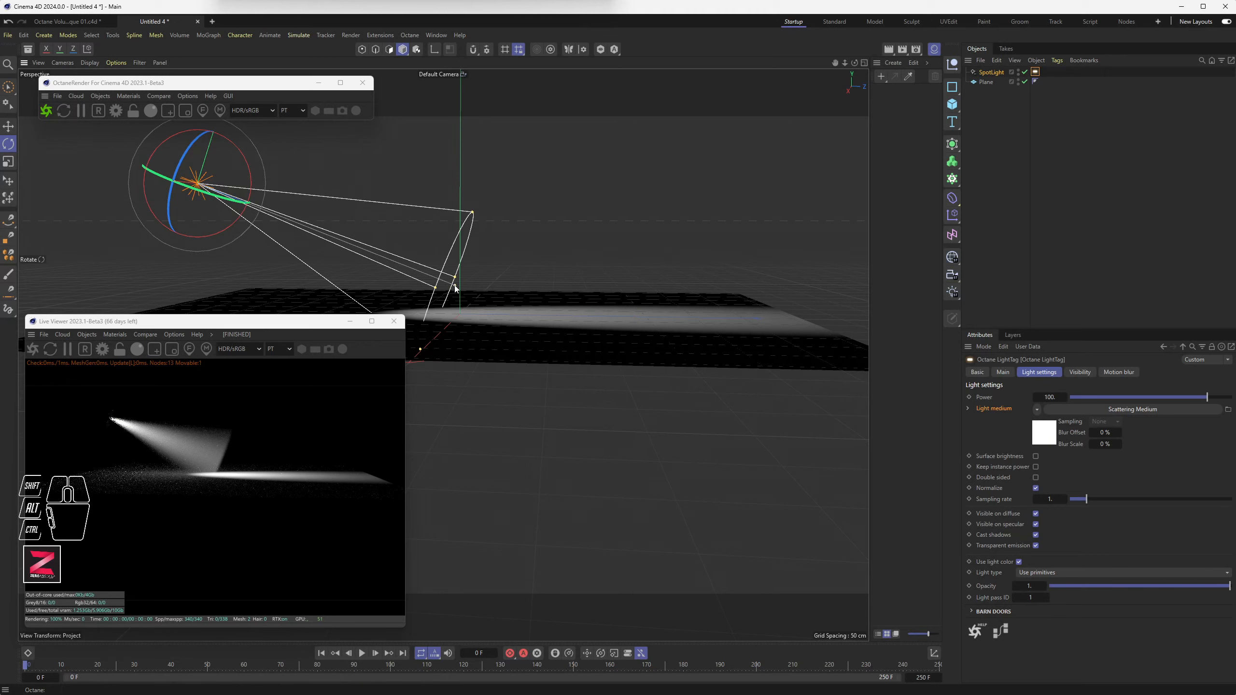
pyautogui.moveTo(457, 288); pyautogui.dragTo(842, 391)
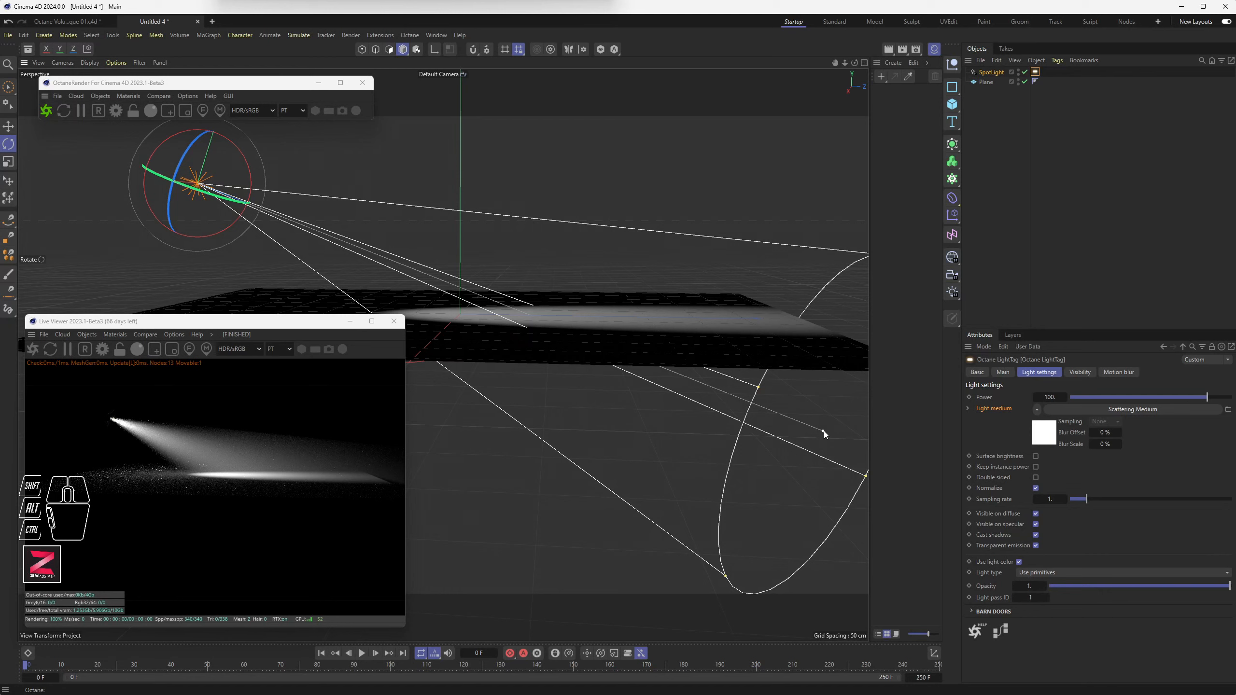
pyautogui.moveTo(824, 431); pyautogui.dragTo(823, 431)
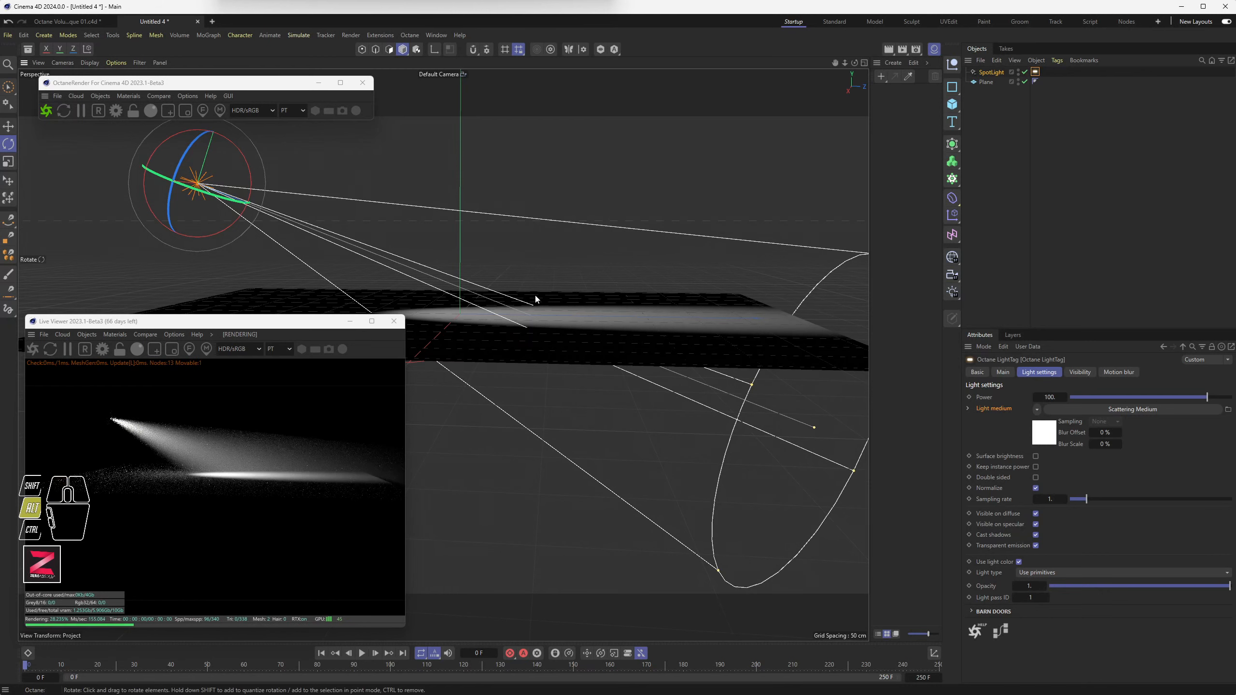
# Step: Open the absorption RgbSpectrum of the SpotLight's Scattering Medium
pyautogui.moveTo(535, 295)
pyautogui.keyDown('alt'); pyautogui.mouseDown()
pyautogui.moveTo(539, 319)
pyautogui.moveTo(554, 263)
pyautogui.moveTo(545, 276)
pyautogui.mouseUp(); pyautogui.keyUp('alt')
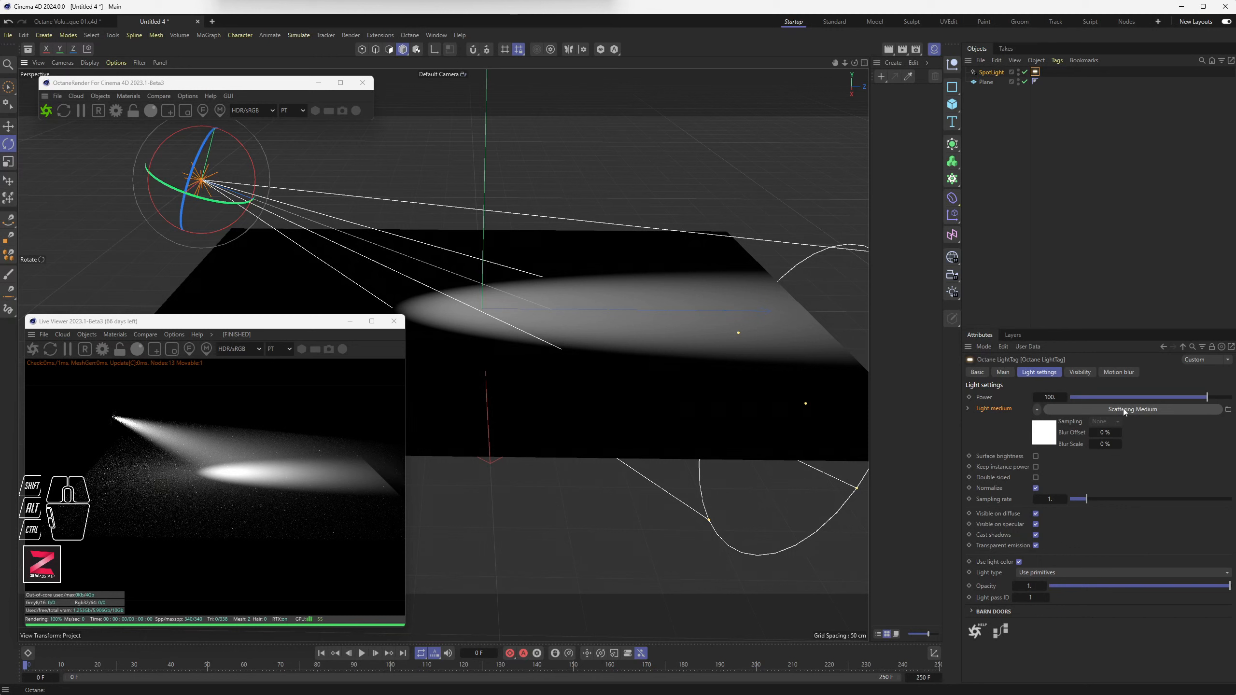
pyautogui.click(1124, 410)
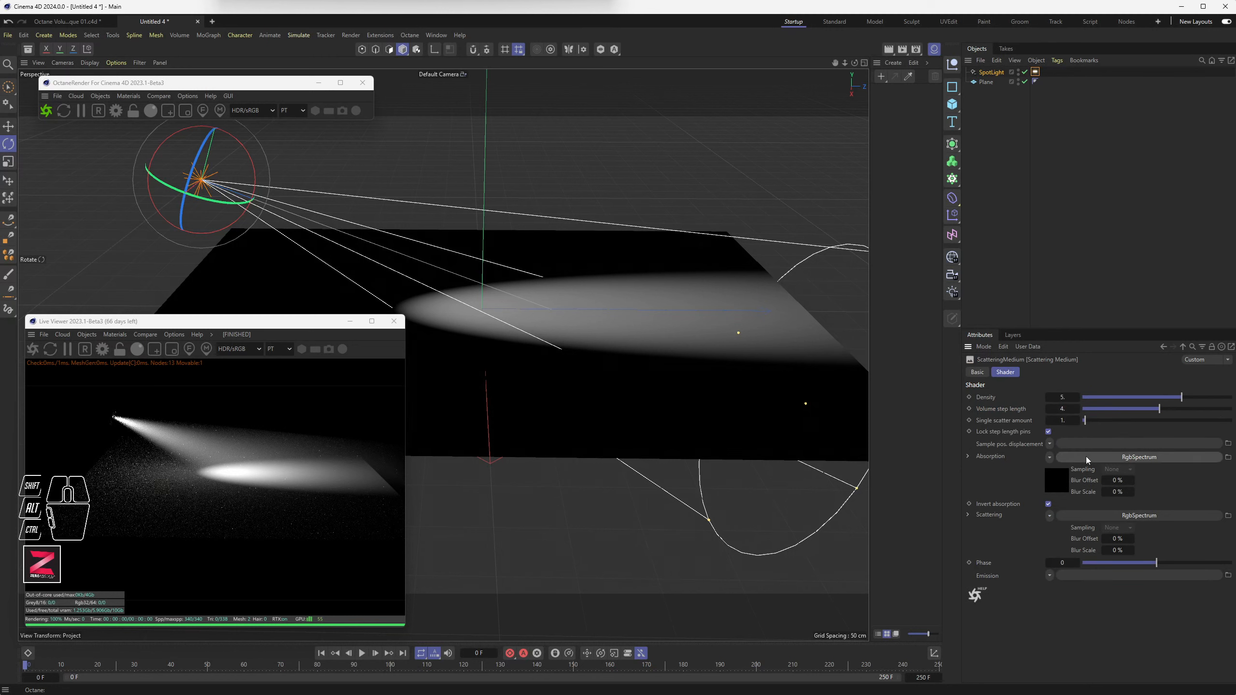
pyautogui.click(1137, 458)
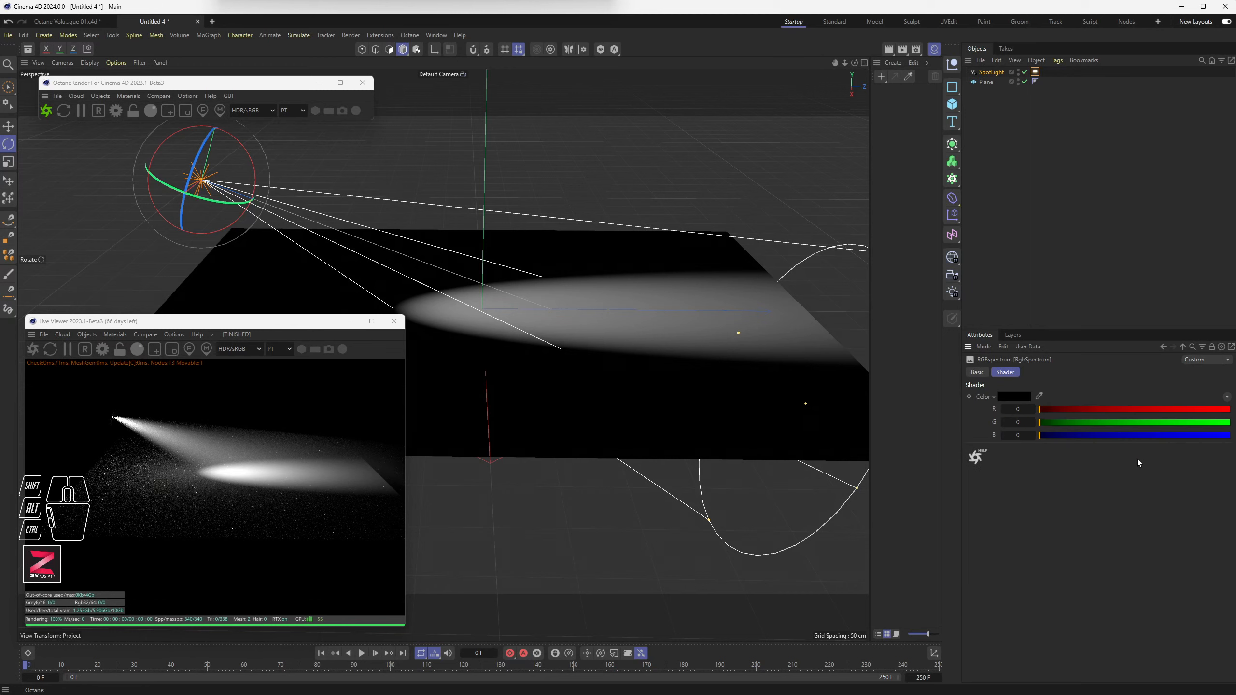
# Step: Try an absorption colour of red about 0.9, try pure blue at 1, and reset the colour to black
pyautogui.moveTo(1147, 412); pyautogui.dragTo(1210, 409)
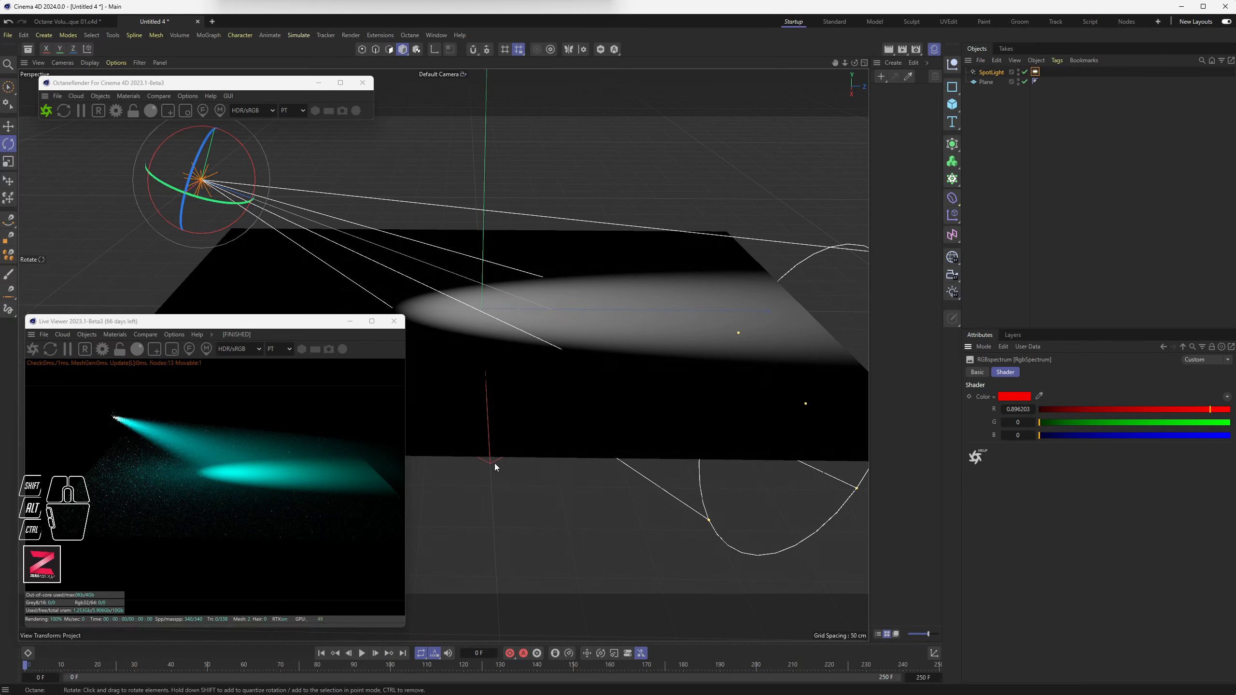
pyautogui.moveTo(1160, 409); pyautogui.dragTo(1037, 409)
pyautogui.moveTo(1190, 422); pyautogui.dragTo(1232, 436)
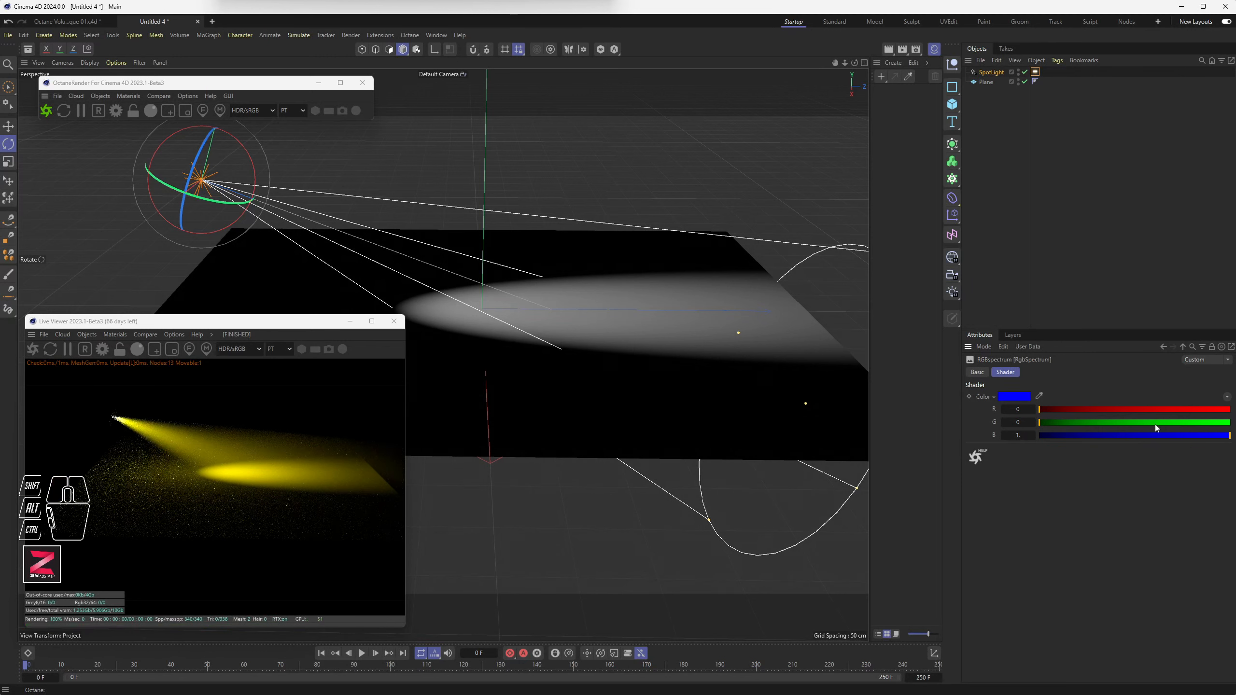
pyautogui.moveTo(1211, 436); pyautogui.dragTo(1022, 439)
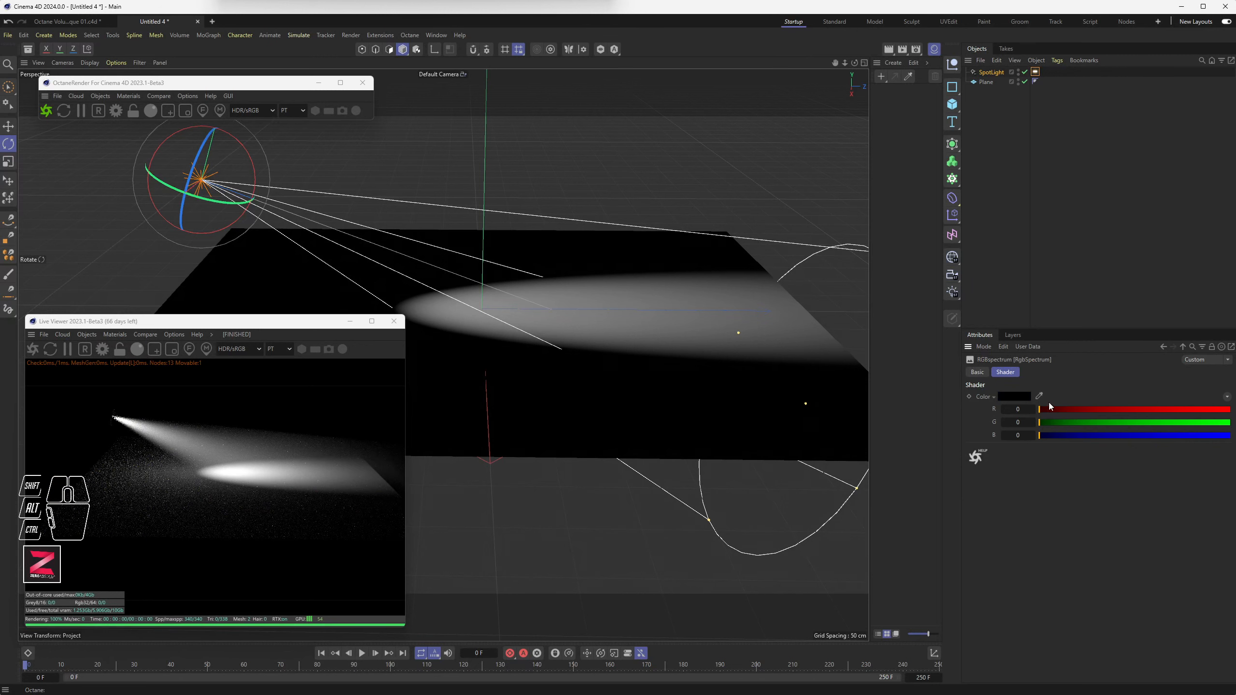
# Step: Set the absorption colour to a dark grey with R 0.121519, G 0.121519 and B 0.131646
pyautogui.moveTo(1058, 412); pyautogui.dragTo(1062, 415)
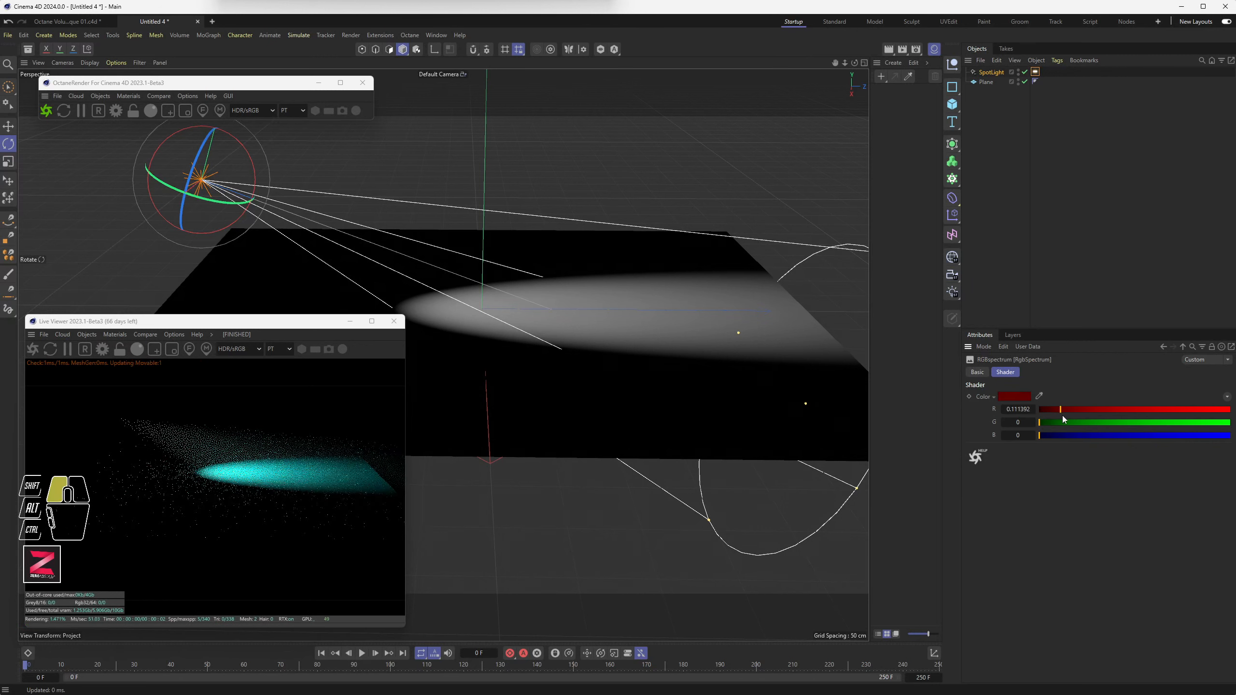
pyautogui.click(1062, 421)
pyautogui.click(1064, 435)
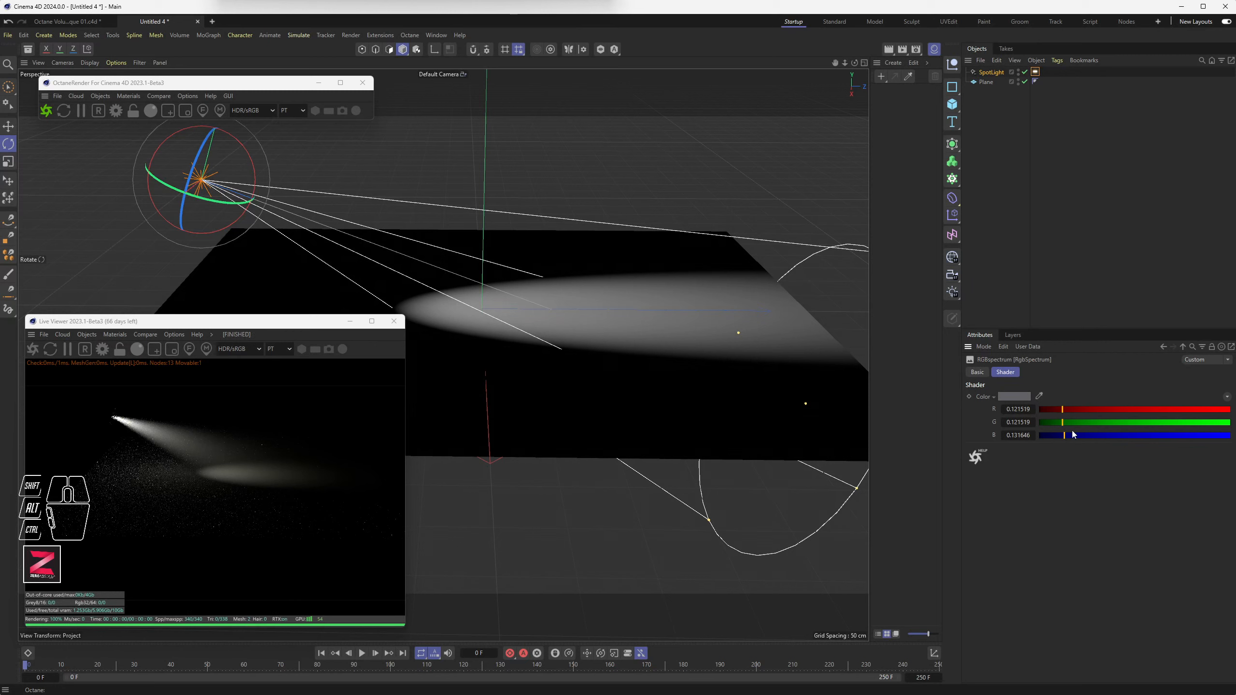
# Step: Raise the absorption colour to a mid grey, and brighten it to a light grey with R 0.812658, G 0.820253 and B 0.810127
pyautogui.click(1124, 409)
pyautogui.click(1125, 422)
pyautogui.click(1126, 435)
pyautogui.click(1194, 408)
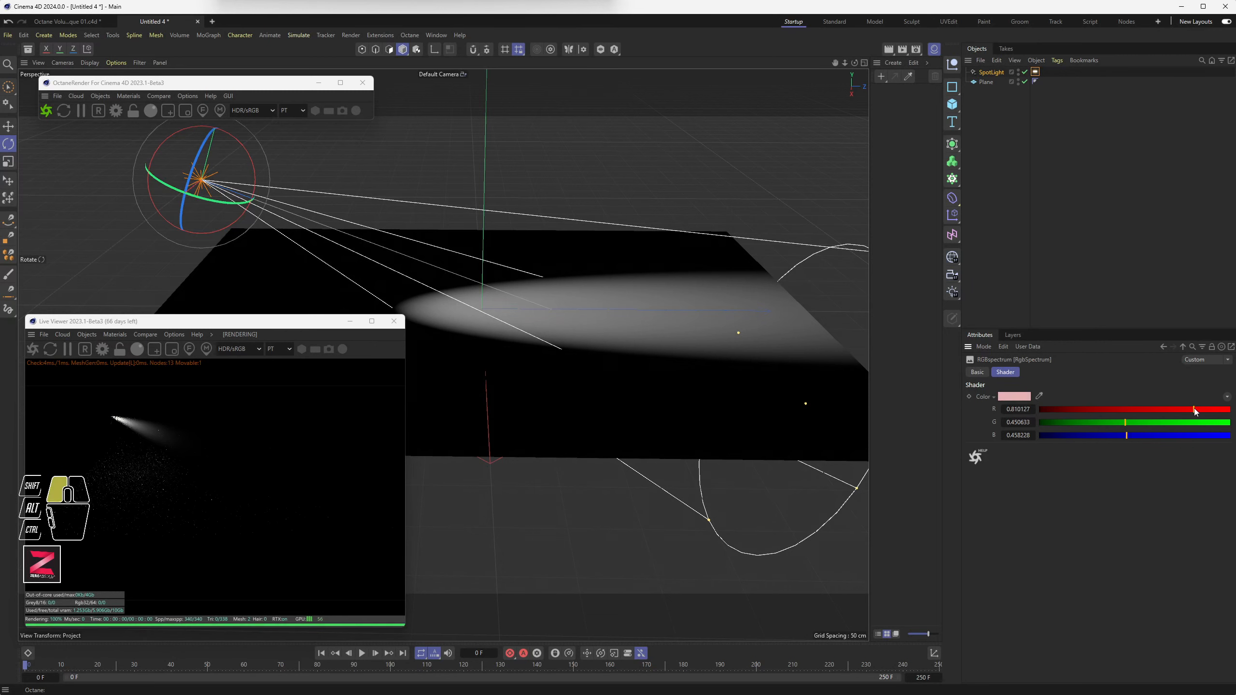
pyautogui.click(1194, 409)
pyautogui.click(1196, 421)
pyautogui.click(1194, 435)
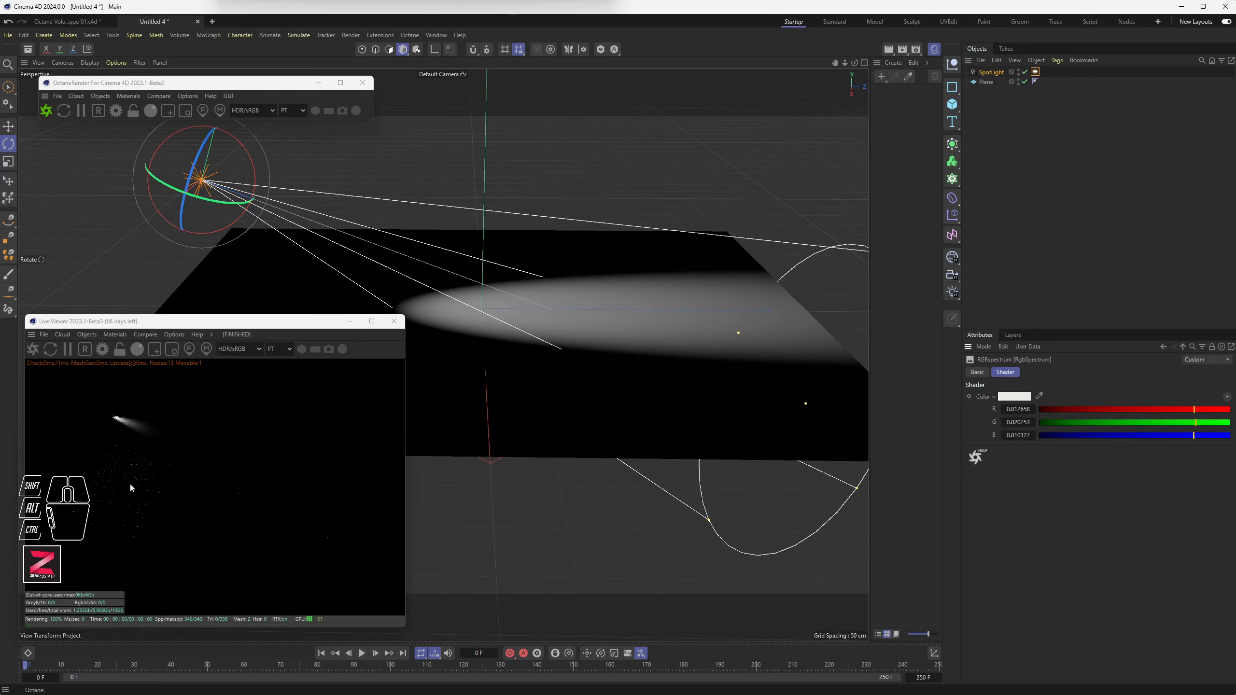
# Step: Make the Live Viewer slightly taller and add an Octane Arealight to the scene
pyautogui.moveTo(185, 314); pyautogui.dragTo(185, 289)
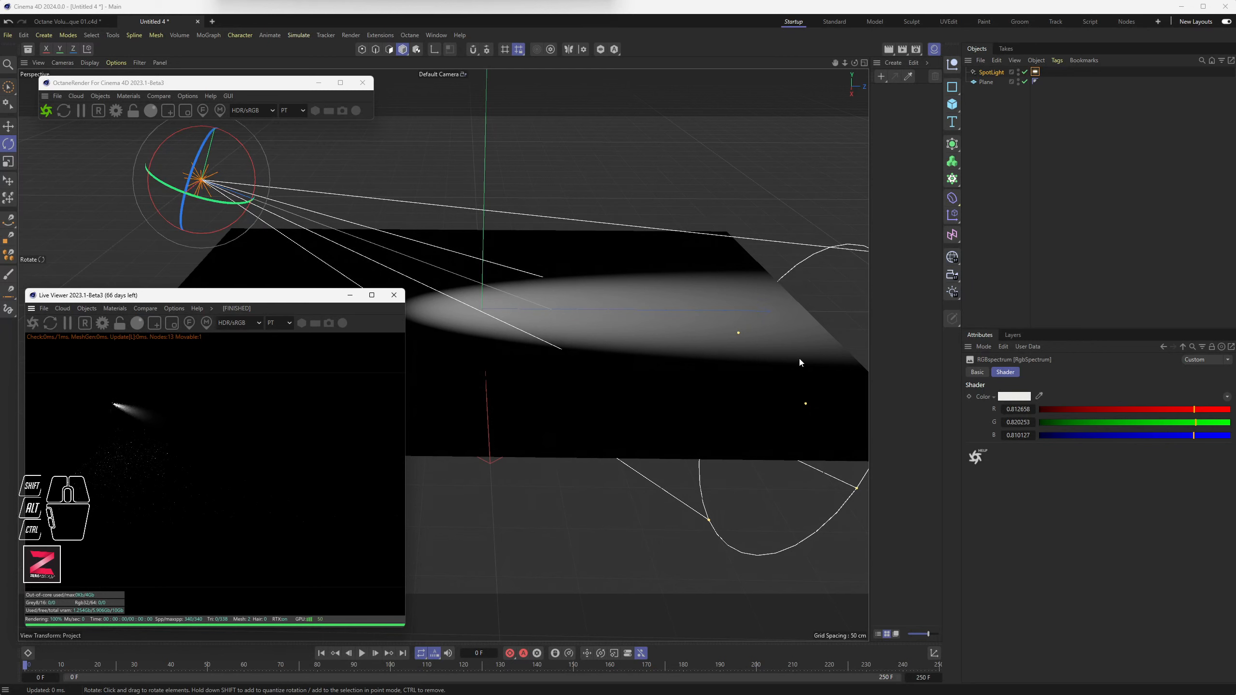
pyautogui.keyDown('alt'); pyautogui.moveTo(595, 320); pyautogui.dragTo(570, 334); pyautogui.keyUp('alt')
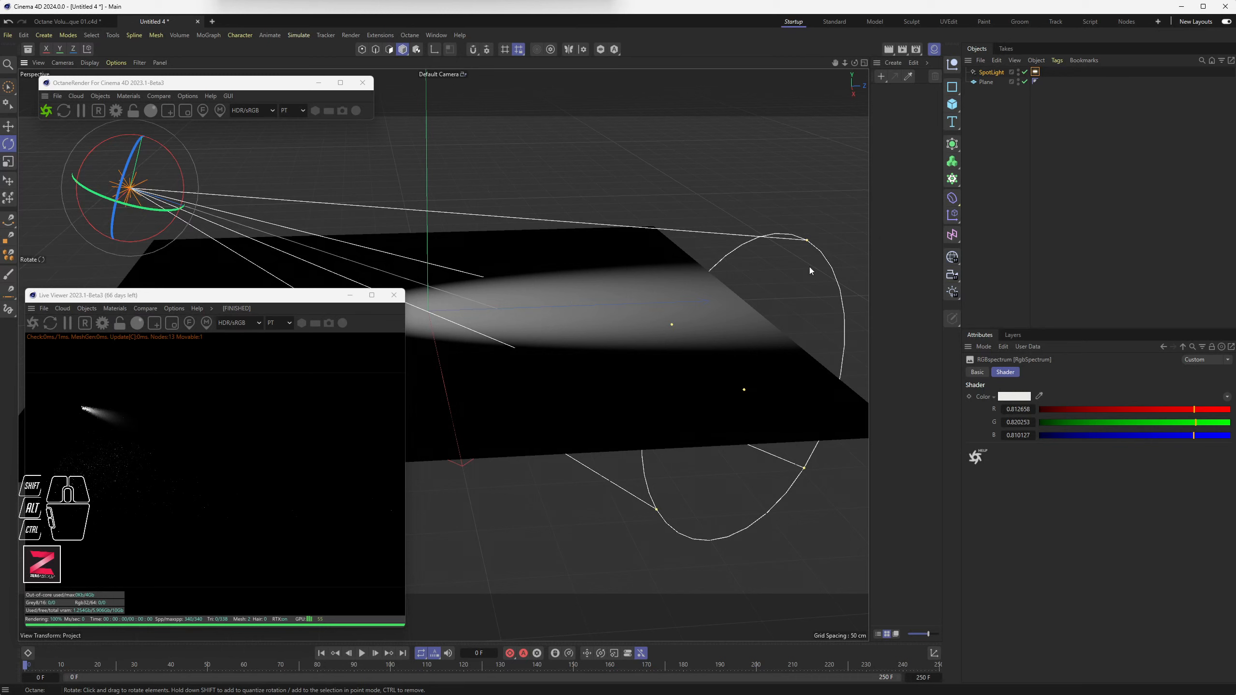
pyautogui.click(100, 96)
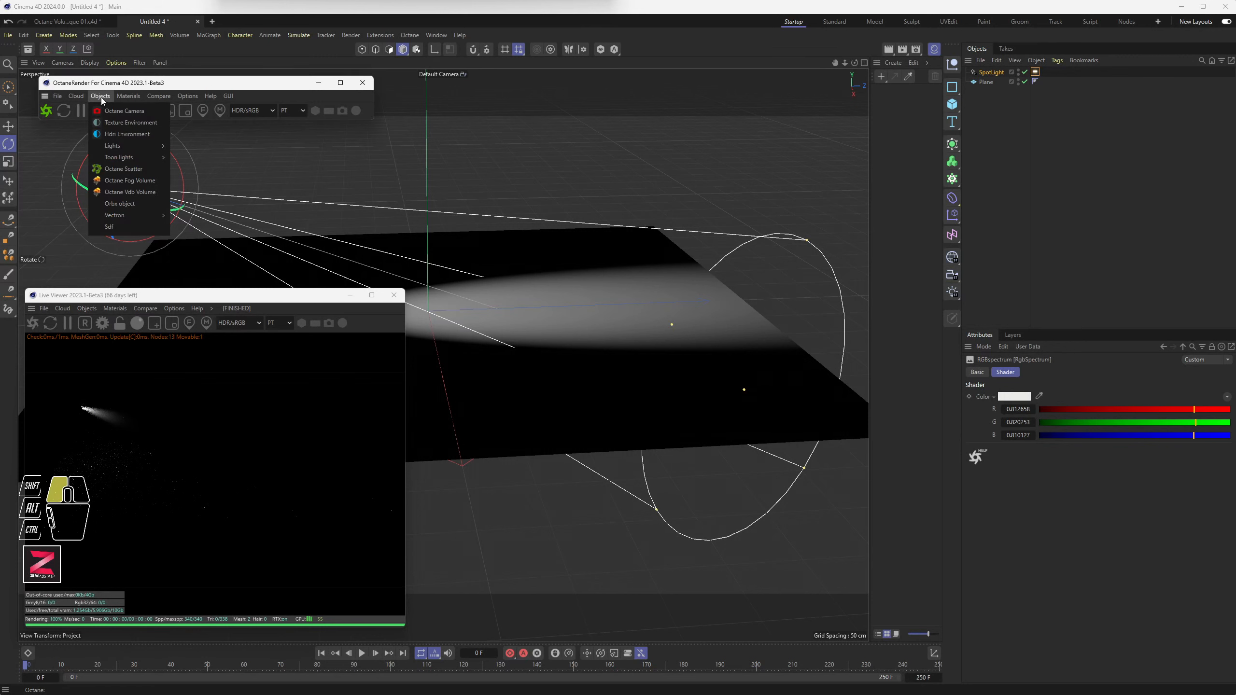
pyautogui.click(114, 147)
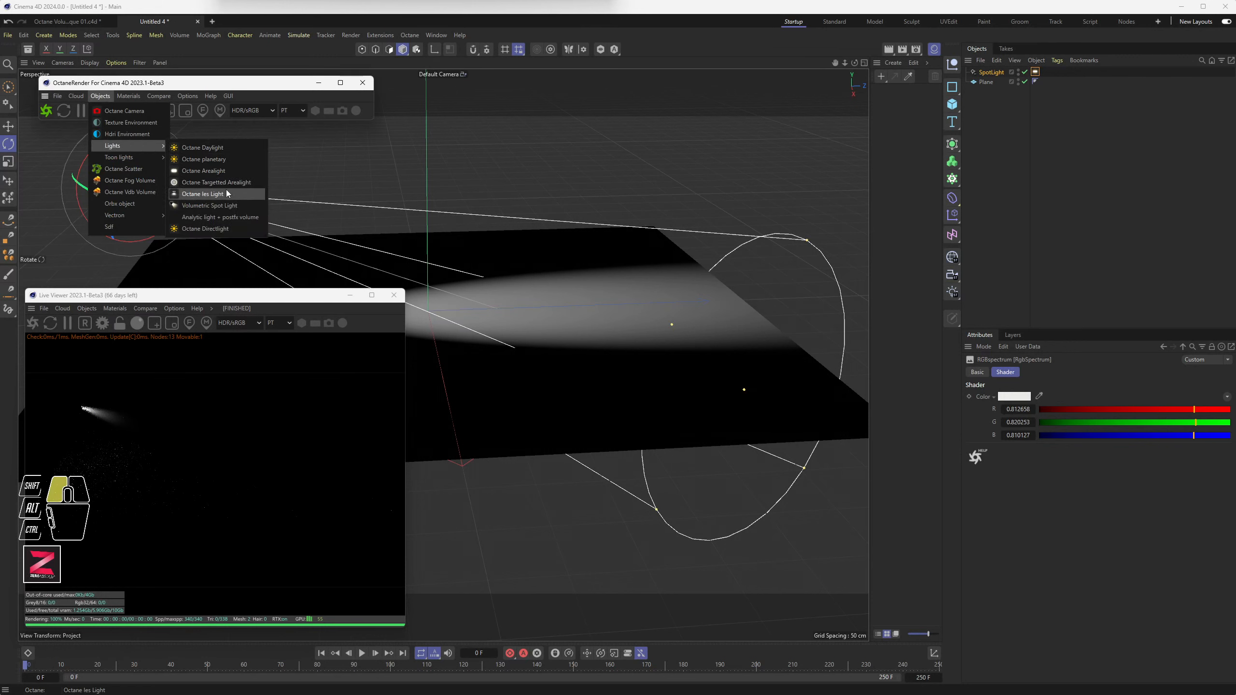
pyautogui.click(214, 171)
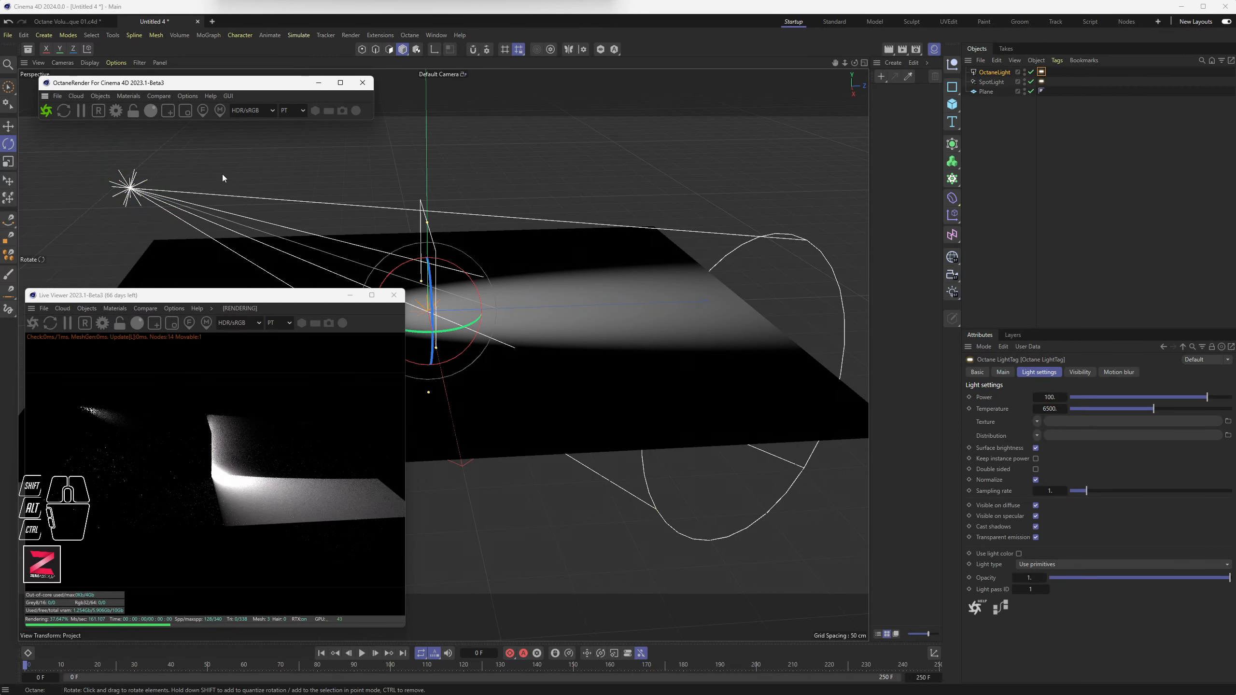
pyautogui.click(449, 263)
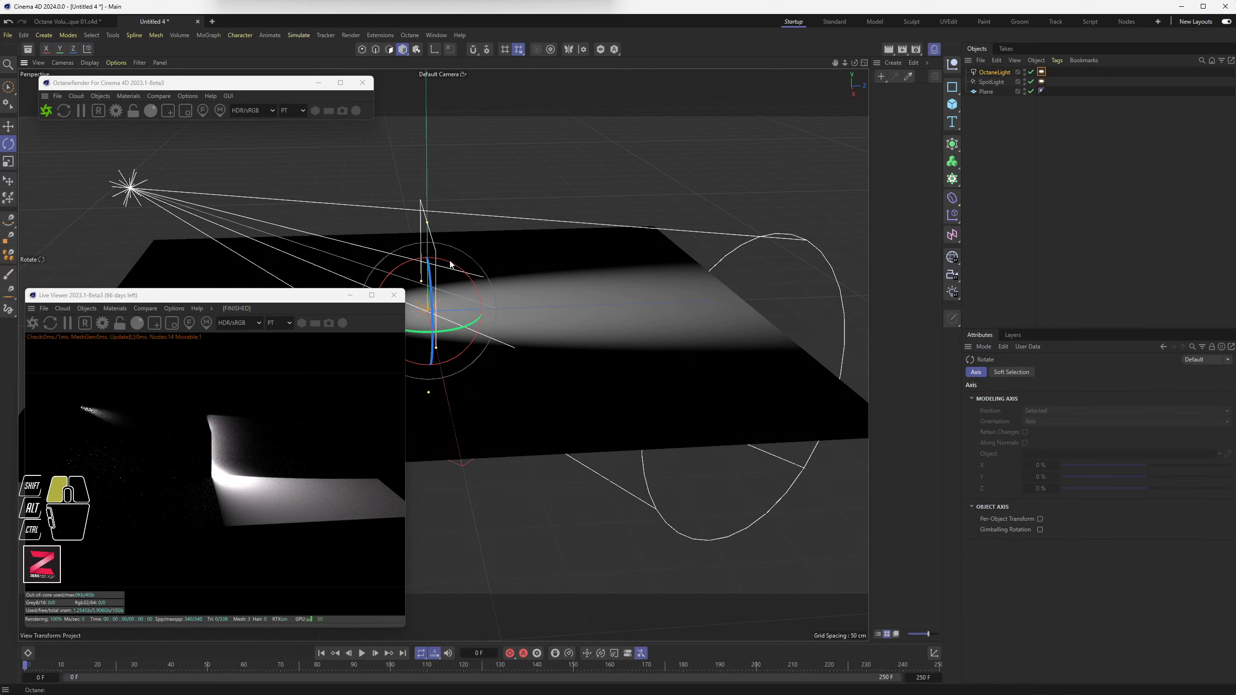
pyautogui.keyDown('shift'); pyautogui.moveTo(446, 264); pyautogui.dragTo(468, 273); pyautogui.keyUp('shift')
pyautogui.hotkey('ctrl', 'z')
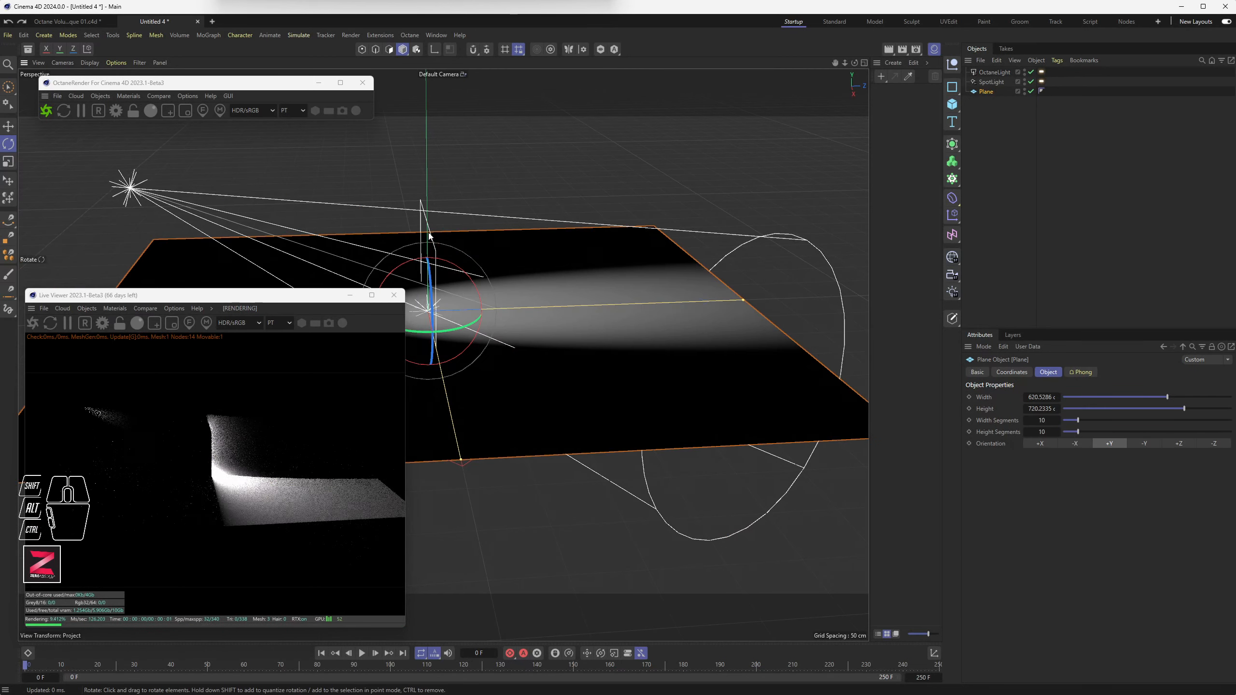
pyautogui.hotkey('ctrl', 'z')
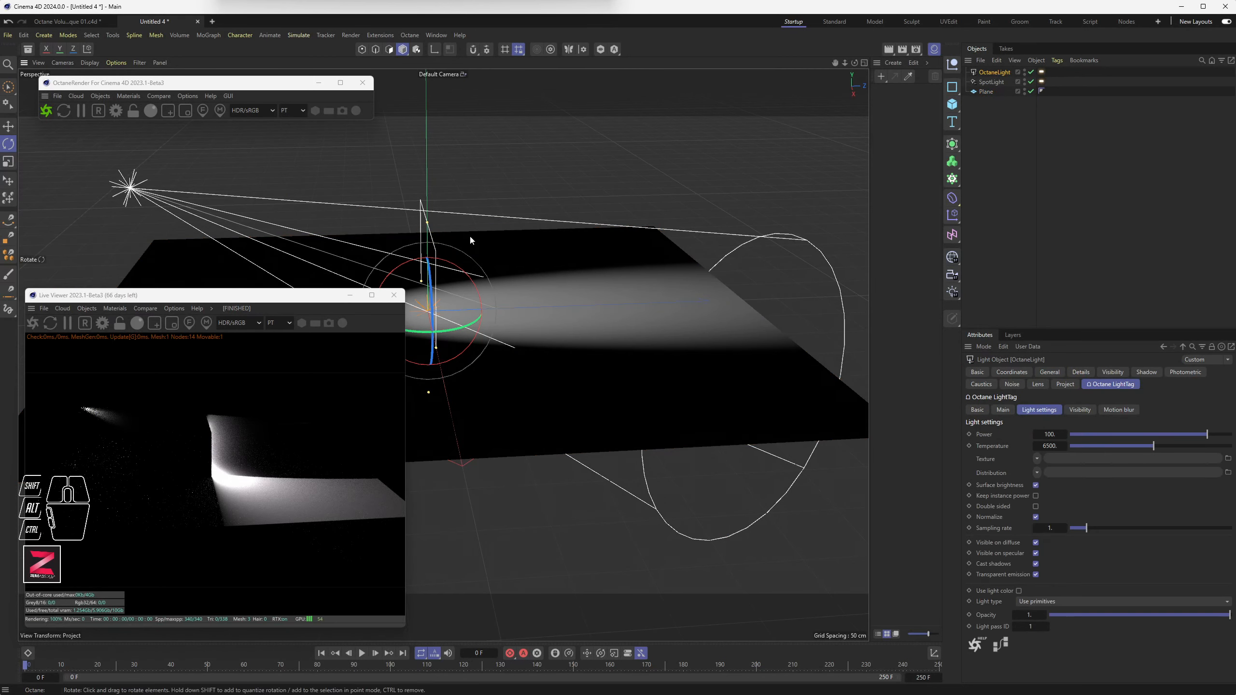
# Step: Rotate the new area light to face down at the plane and position it above the plane's centre
pyautogui.keyDown('shift'); pyautogui.moveTo(475, 260); pyautogui.dragTo(459, 295); pyautogui.keyUp('shift')
pyautogui.press('e')
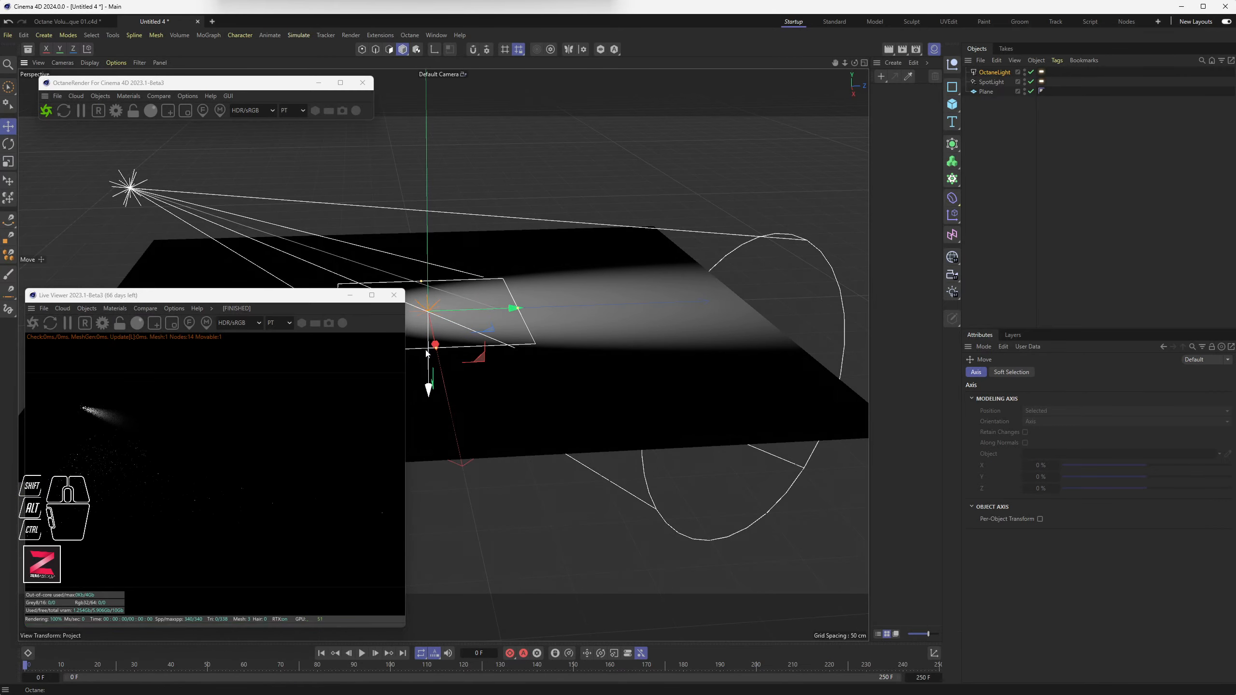
pyautogui.moveTo(431, 354); pyautogui.dragTo(421, 192)
pyautogui.keyDown('alt'); pyautogui.moveTo(433, 273); pyautogui.dragTo(479, 261); pyautogui.keyUp('alt')
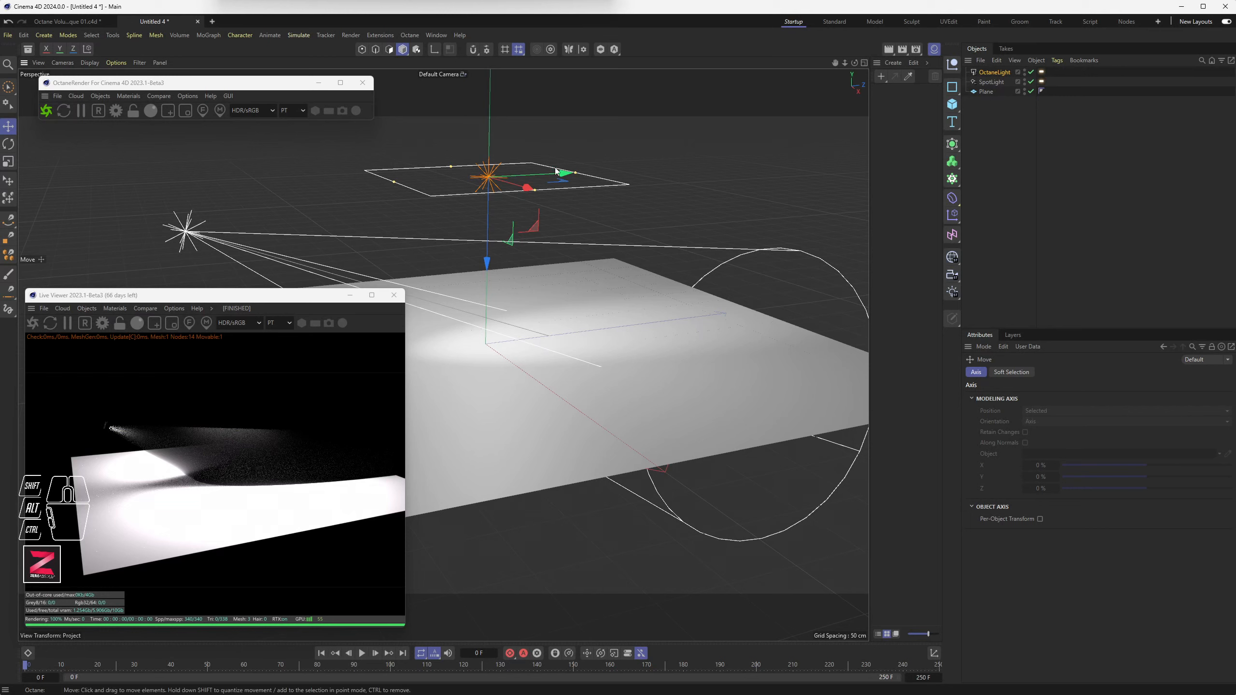
pyautogui.moveTo(486, 212)
pyautogui.mouseDown()
pyautogui.moveTo(496, 269)
pyautogui.moveTo(494, 235)
pyautogui.mouseUp()
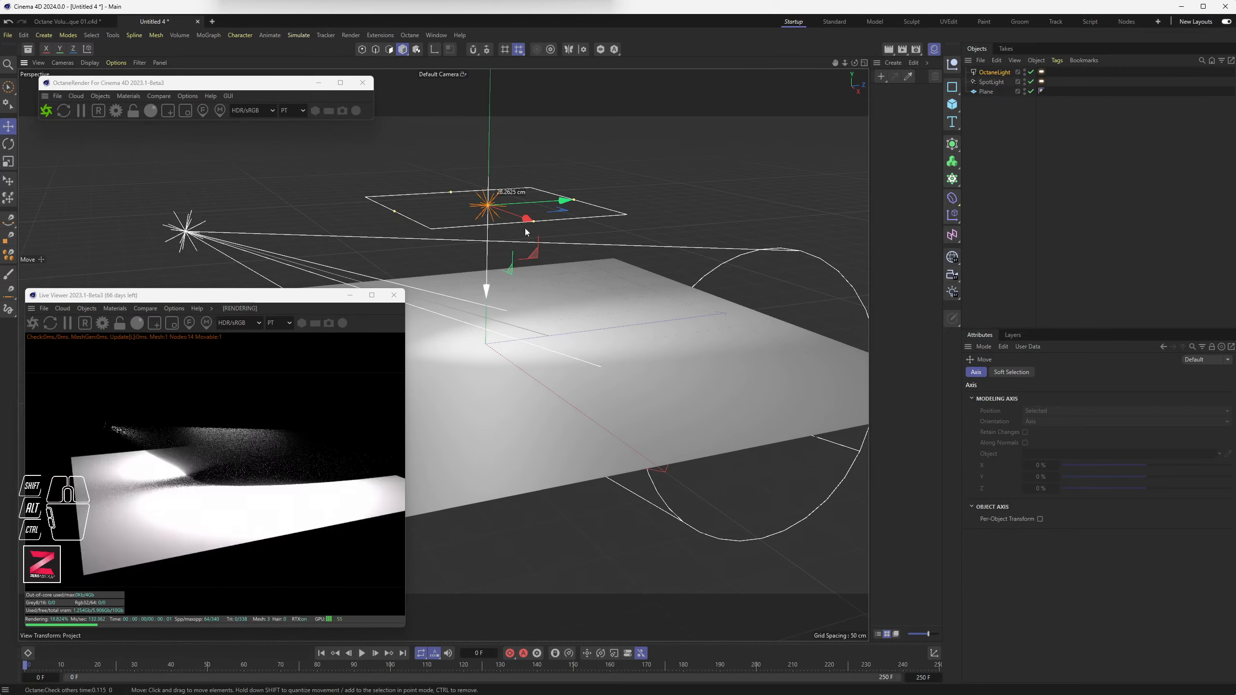
# Step: Turn off Camera visibility in the OctaneLight's tag and enlarge the Live Viewer
pyautogui.click(1041, 72)
pyautogui.click(1076, 372)
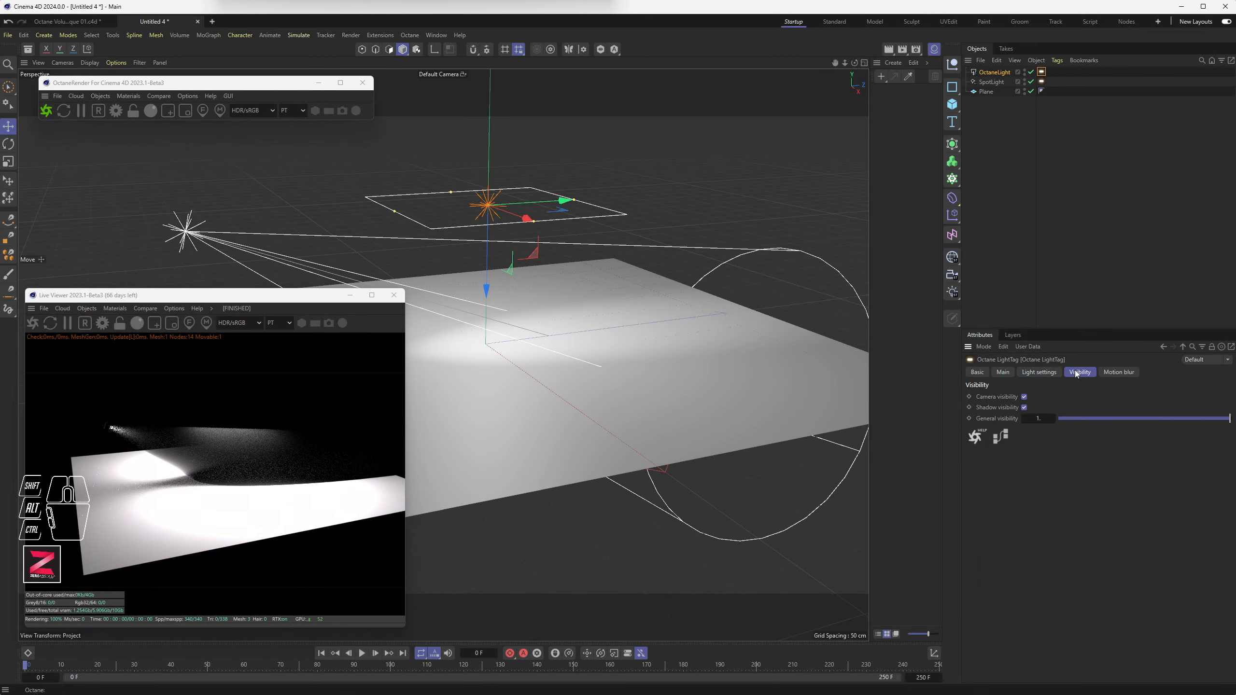
pyautogui.click(1024, 397)
pyautogui.keyDown('alt'); pyautogui.moveTo(574, 360); pyautogui.dragTo(509, 386); pyautogui.keyUp('alt')
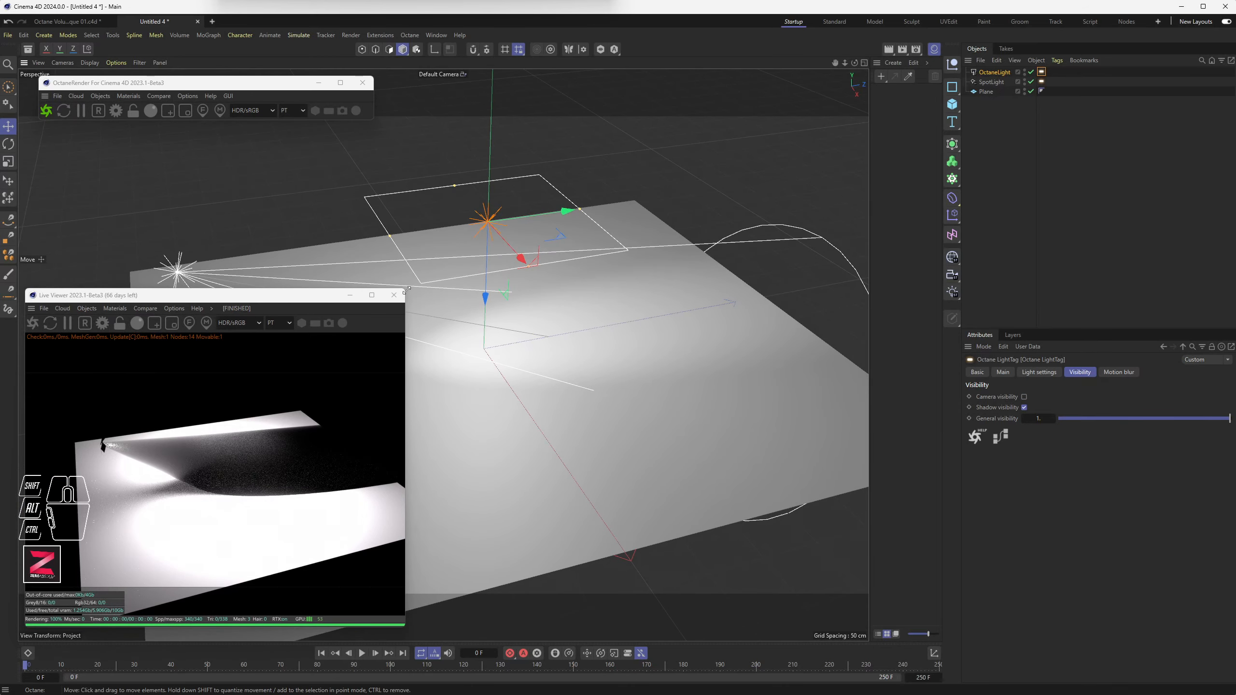
pyautogui.moveTo(407, 289); pyautogui.dragTo(595, 243)
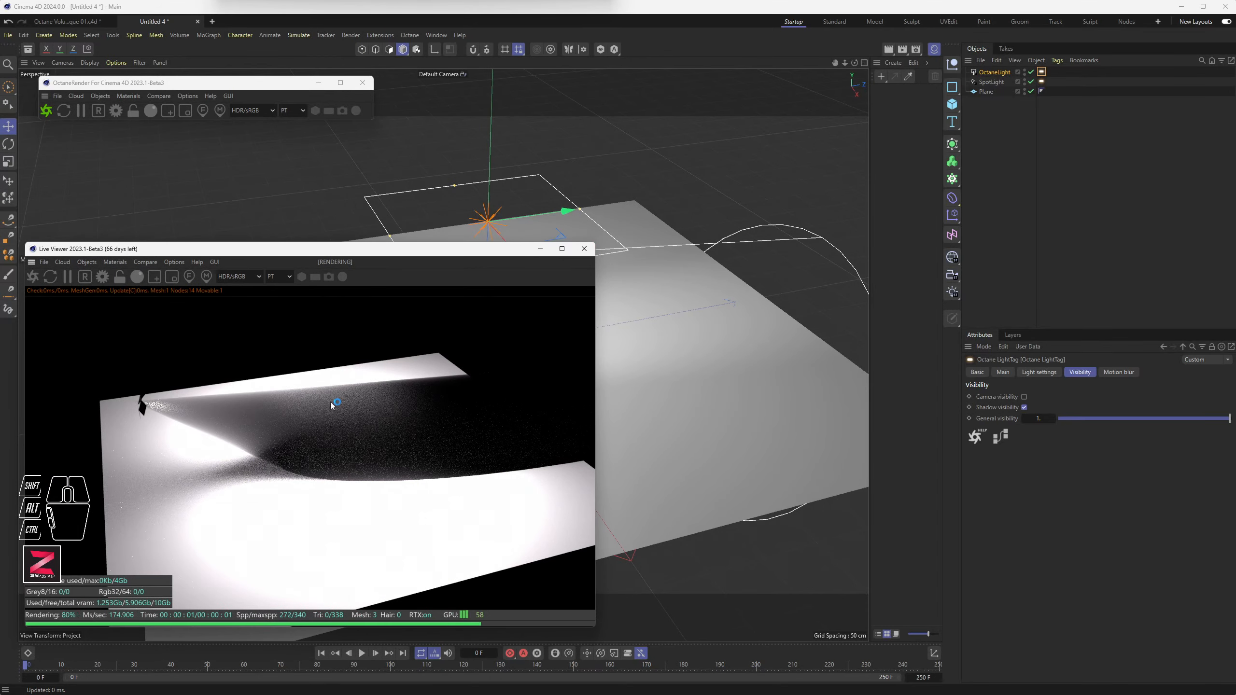
# Step: Set the OctaneLight's power to 500 and view the plane from a lower angle
pyautogui.click(1039, 371)
pyautogui.click(1050, 397)
pyautogui.moveTo(1050, 397); pyautogui.dragTo(1048, 398)
pyautogui.click(1048, 398)
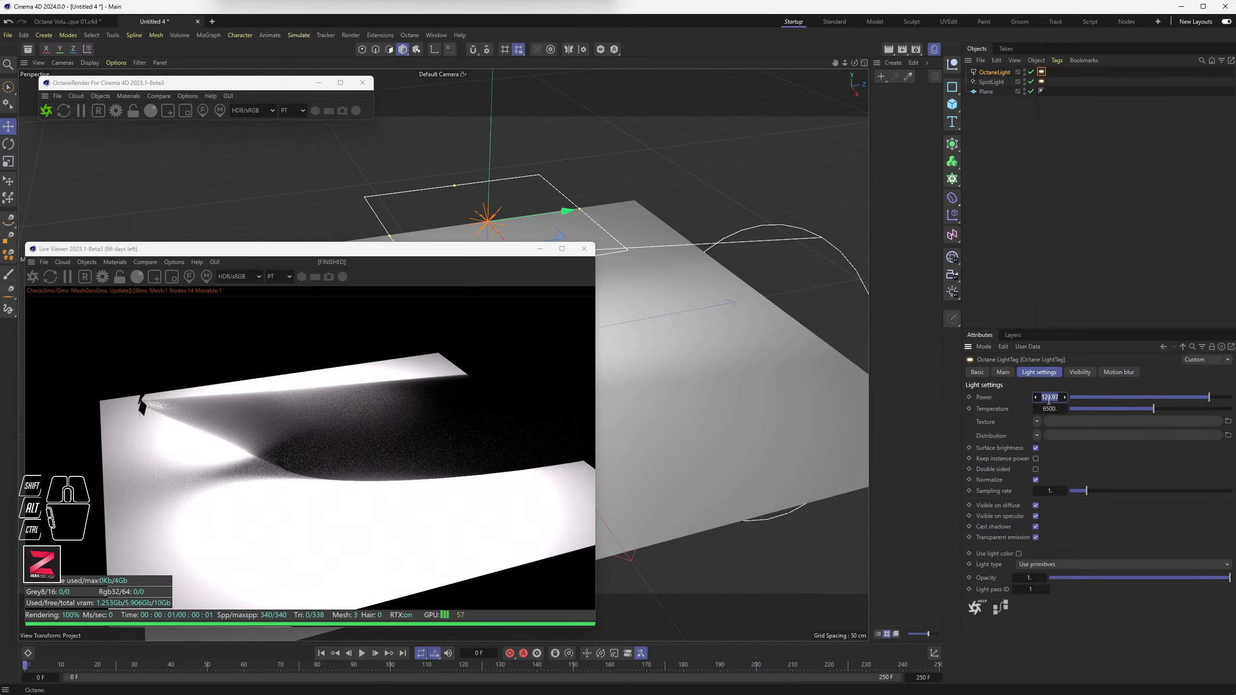
pyautogui.write('500')
pyautogui.press('Return')
pyautogui.keyDown('alt'); pyautogui.moveTo(904, 495); pyautogui.dragTo(689, 411); pyautogui.keyUp('alt')
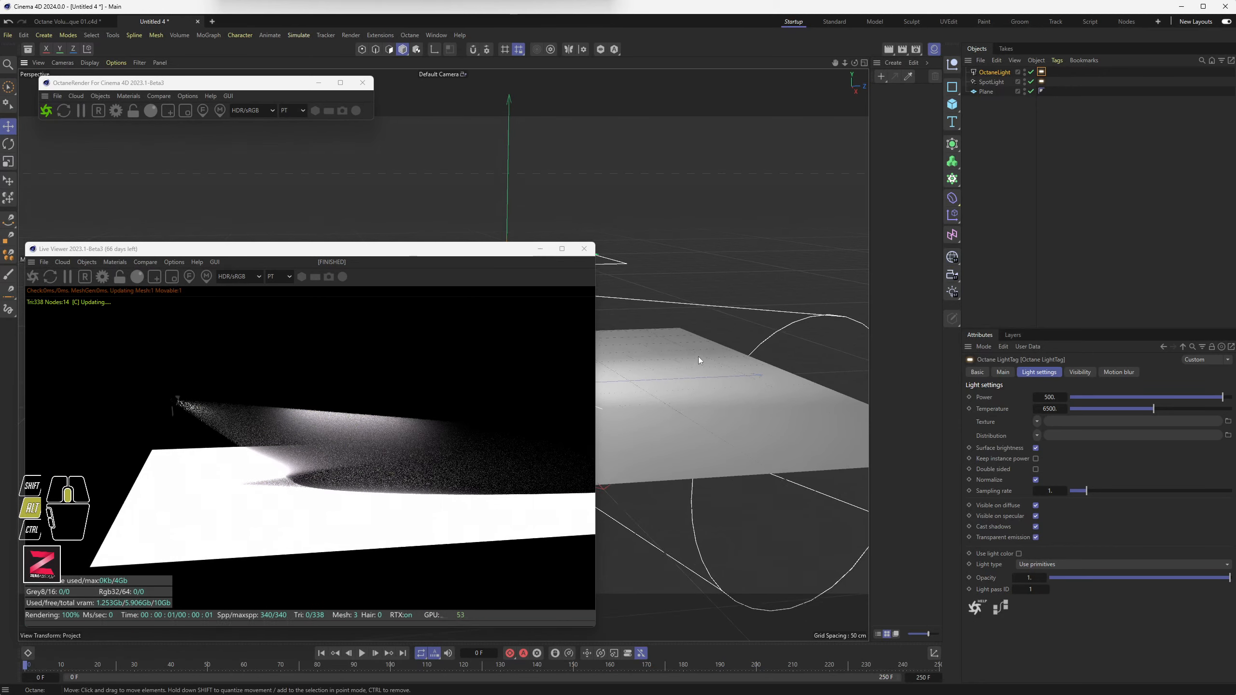
pyautogui.keyDown('alt'); pyautogui.moveTo(698, 358); pyautogui.dragTo(695, 319); pyautogui.keyUp('alt')
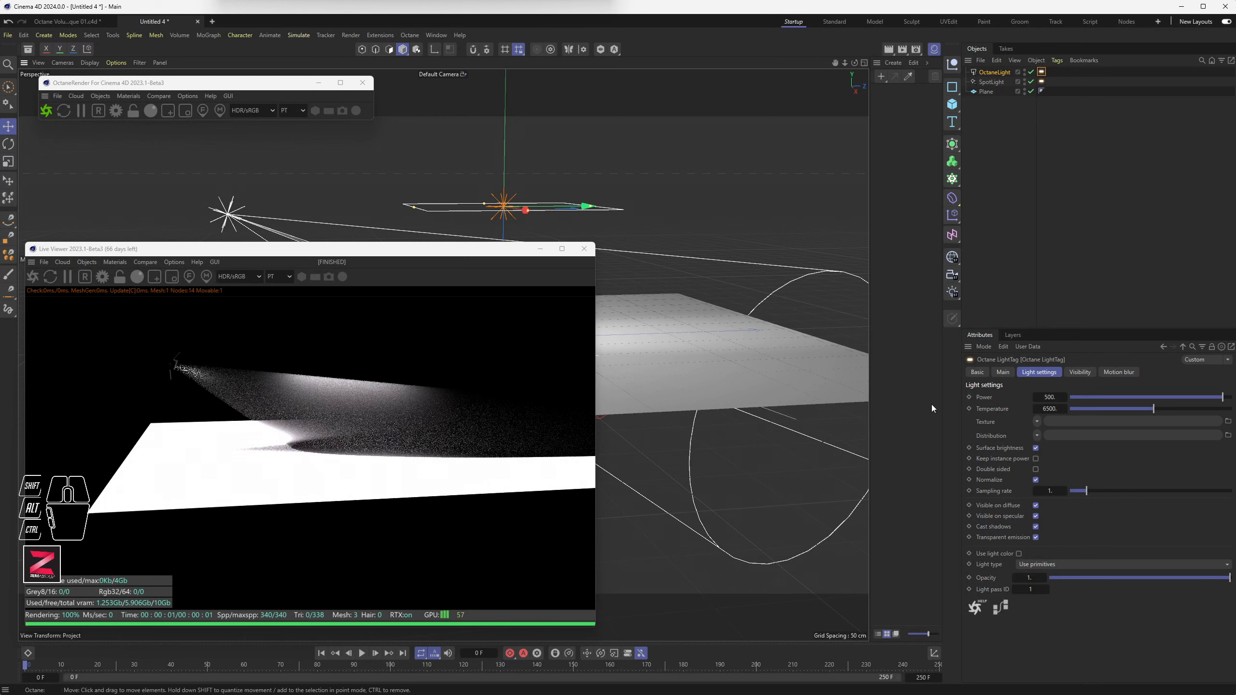
# Step: Try a near-white absorption colour of about 0.92 to 0.94 per channel in the SpotLight's Scattering Medium, and reduce all three channels to 0
pyautogui.click(997, 83)
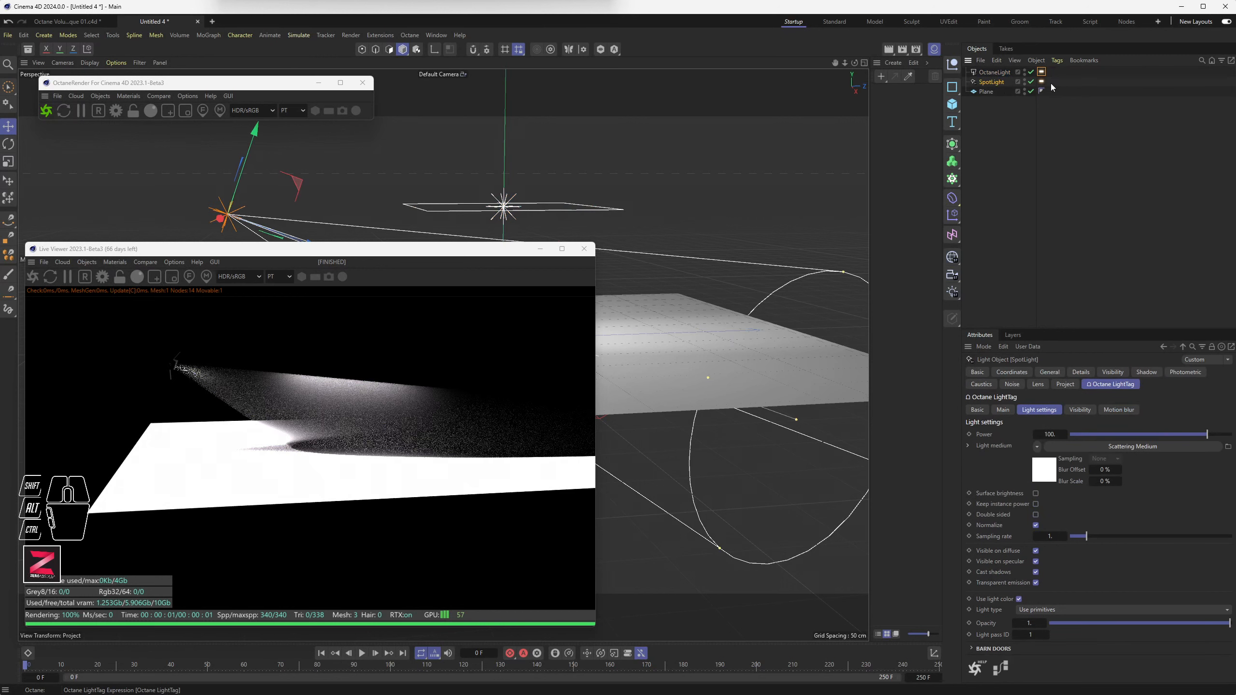
pyautogui.click(1042, 82)
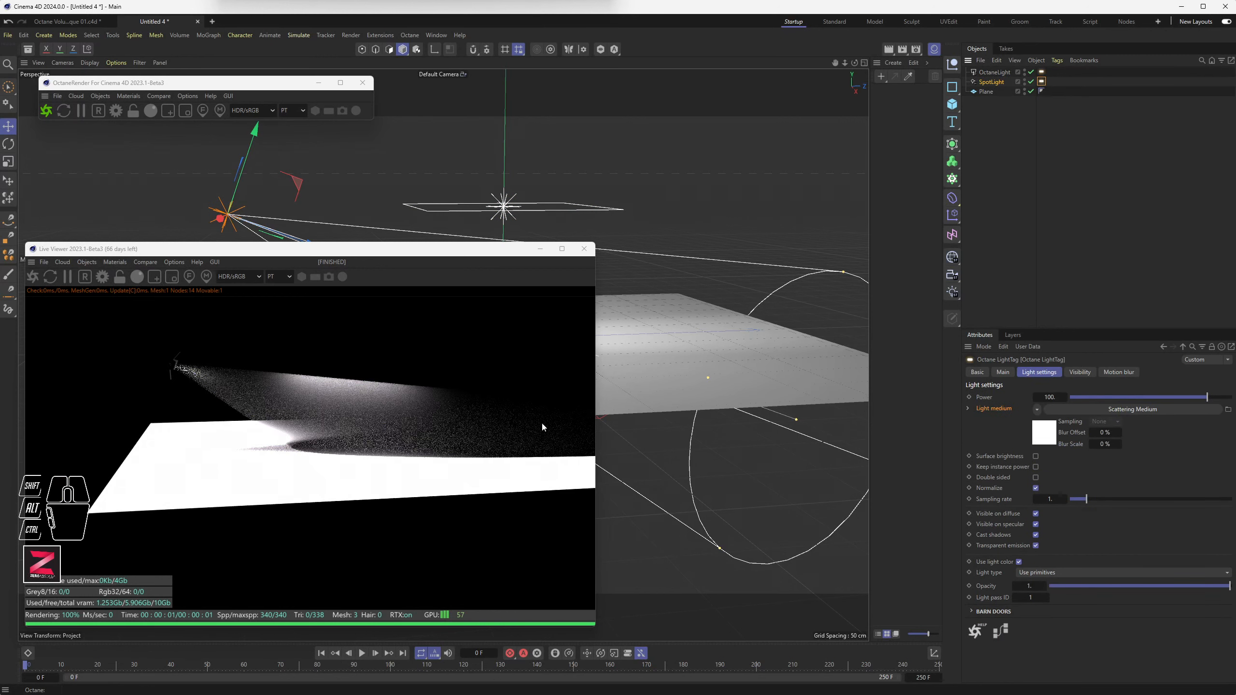
pyautogui.click(1118, 411)
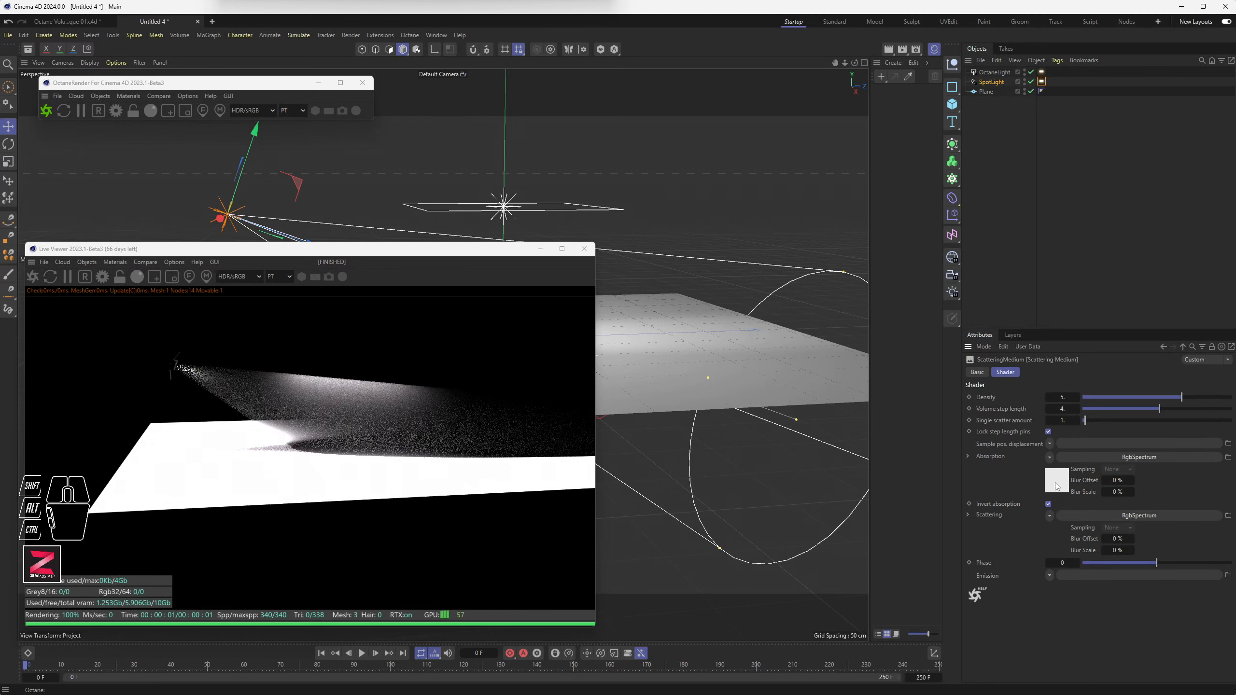
pyautogui.click(1116, 458)
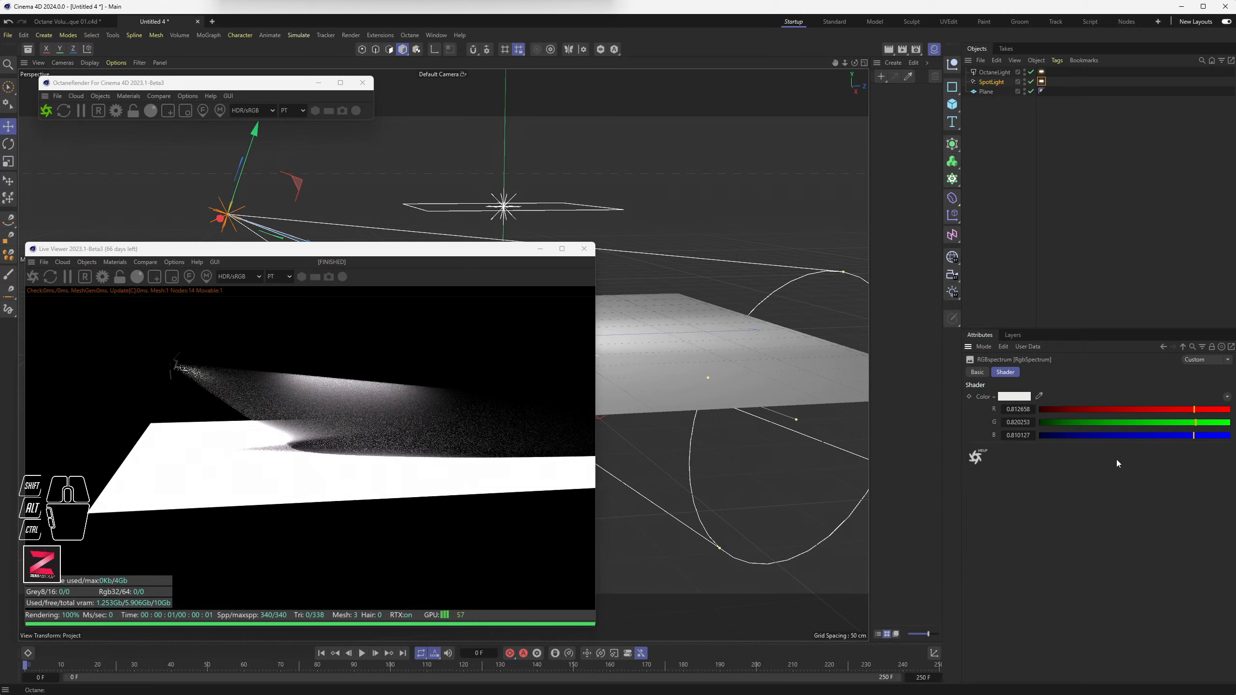
pyautogui.click(1214, 409)
pyautogui.click(1215, 422)
pyautogui.click(1219, 436)
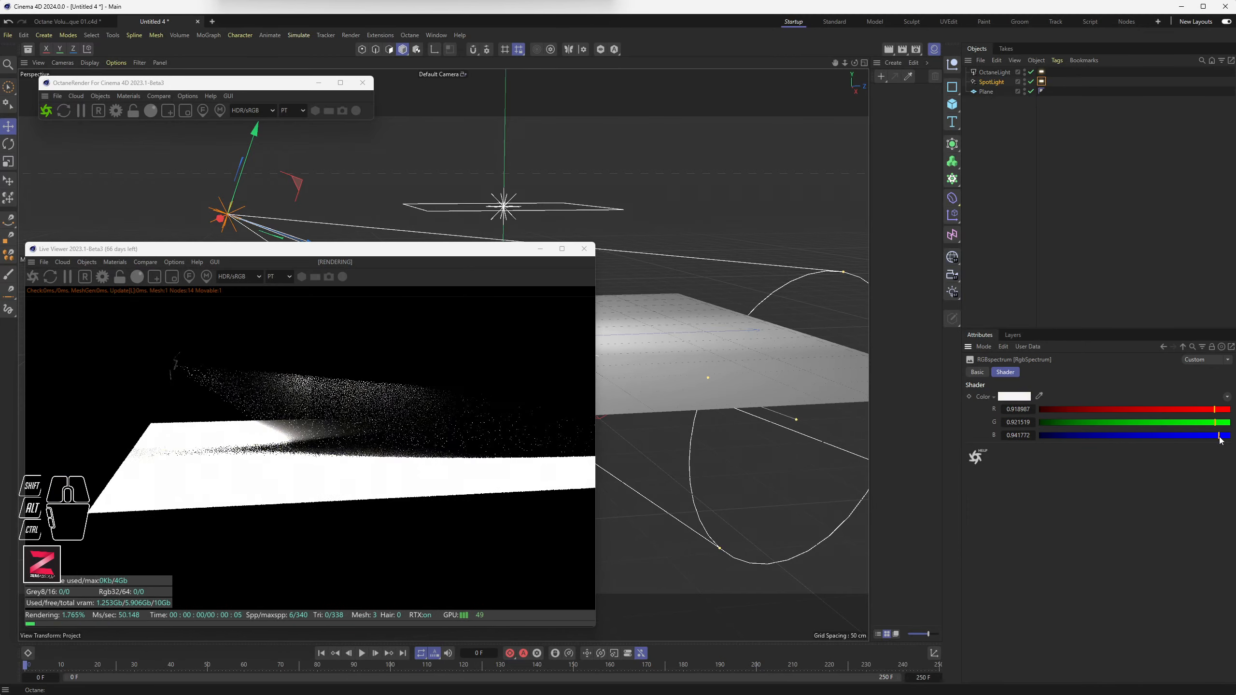
pyautogui.moveTo(1220, 441); pyautogui.dragTo(988, 432)
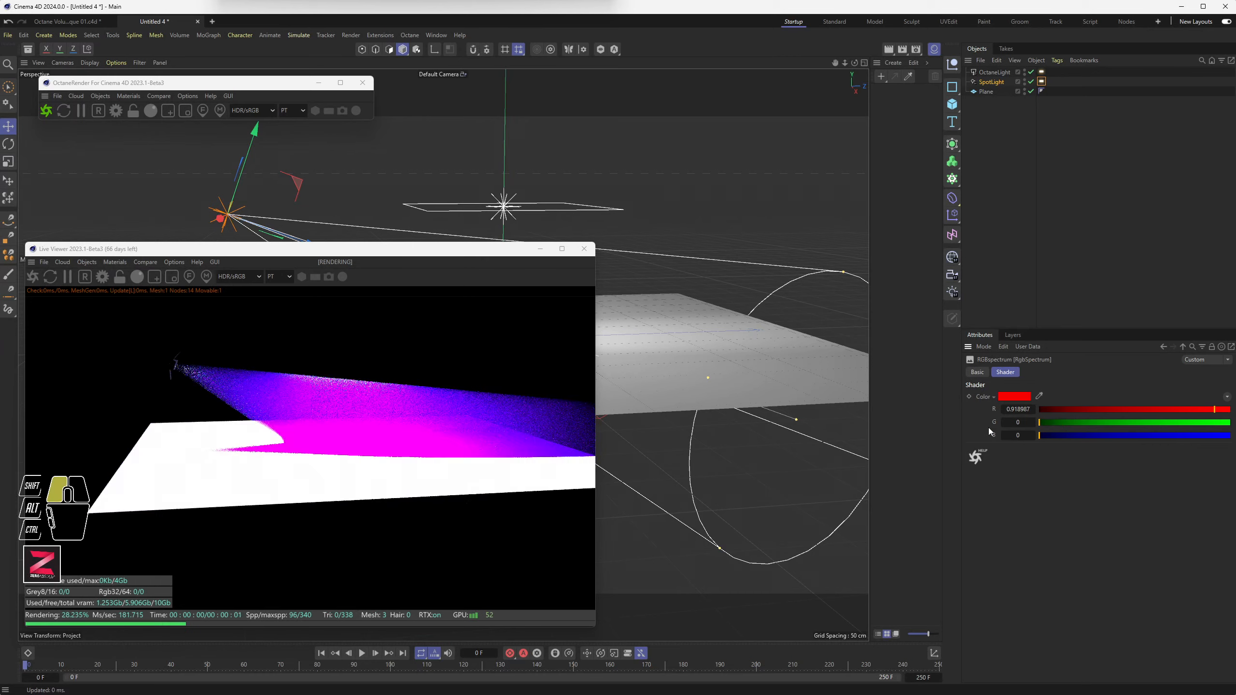
pyautogui.moveTo(1094, 409); pyautogui.dragTo(1015, 414)
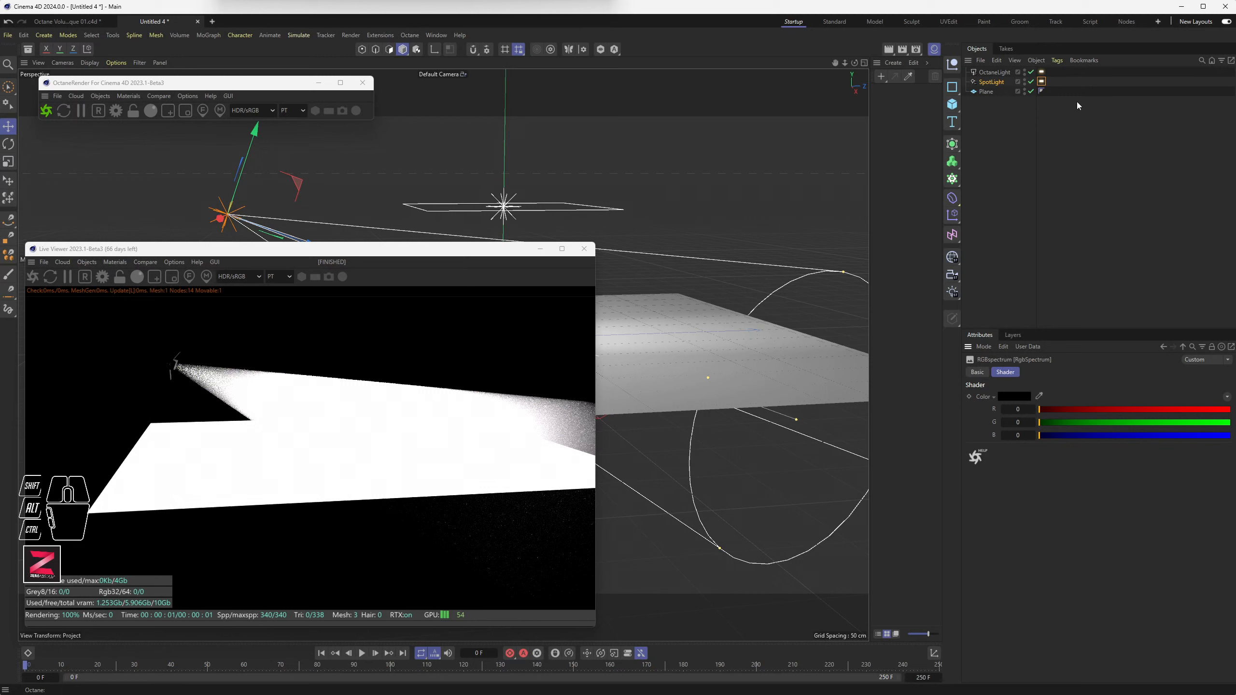
pyautogui.click(1183, 346)
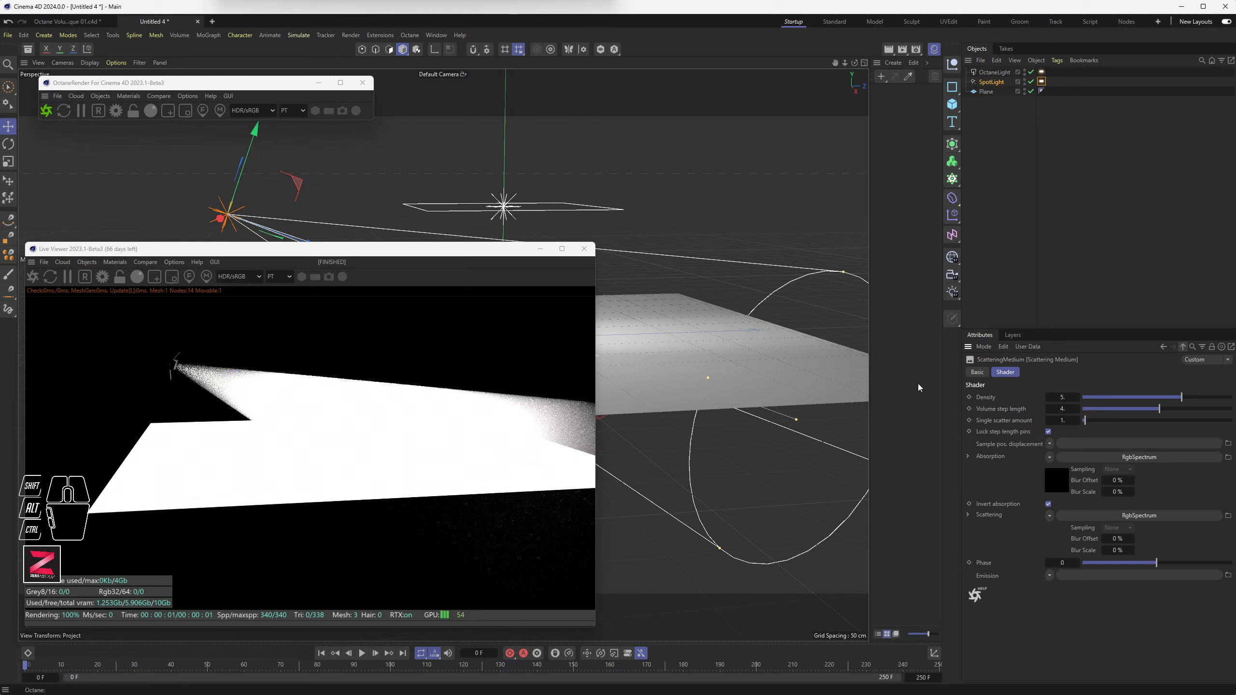
# Step: Lower the OctaneLight's power to dim its illumination of the plane
pyautogui.click(502, 210)
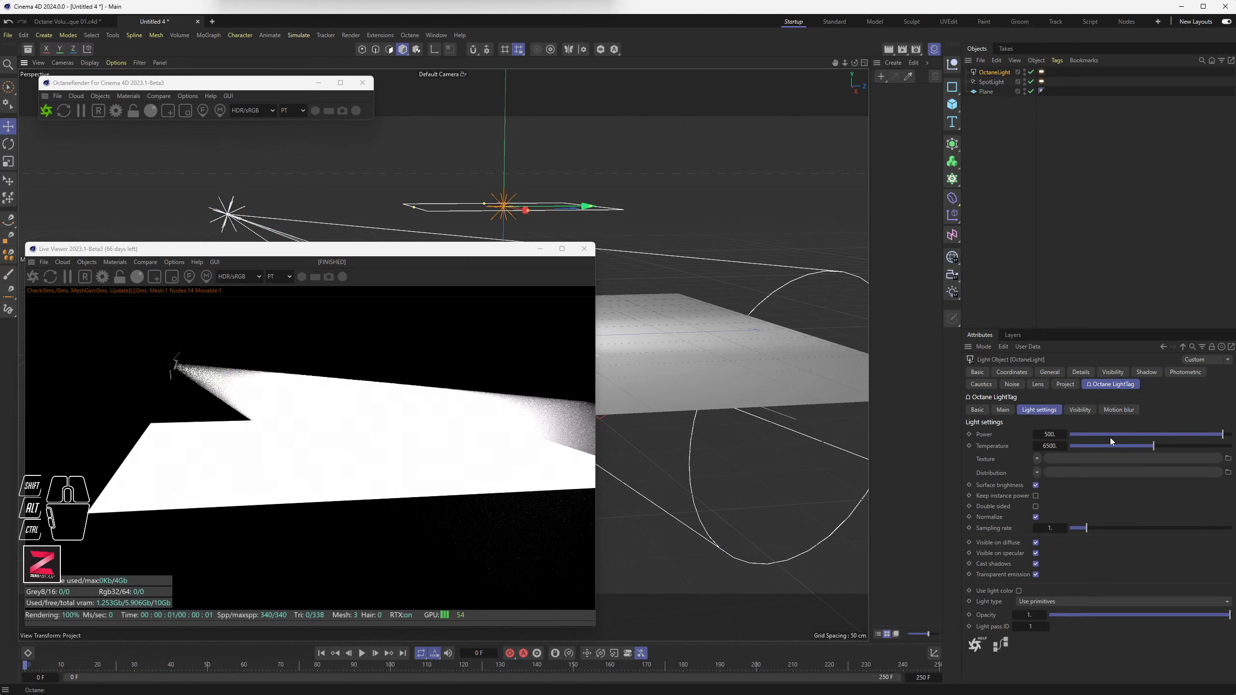
pyautogui.moveTo(1052, 434); pyautogui.dragTo(569, 414)
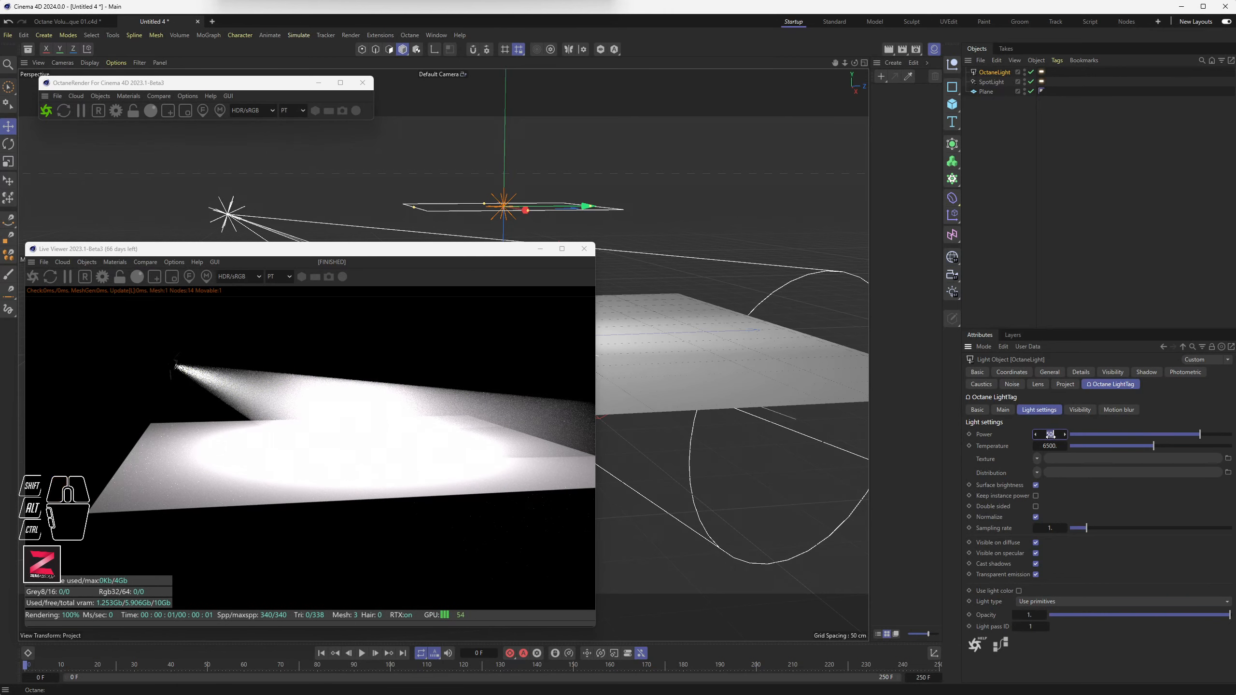
# Step: Toggle Invert absorption in the SpotLight's Scattering Medium and leave it off
pyautogui.click(1041, 81)
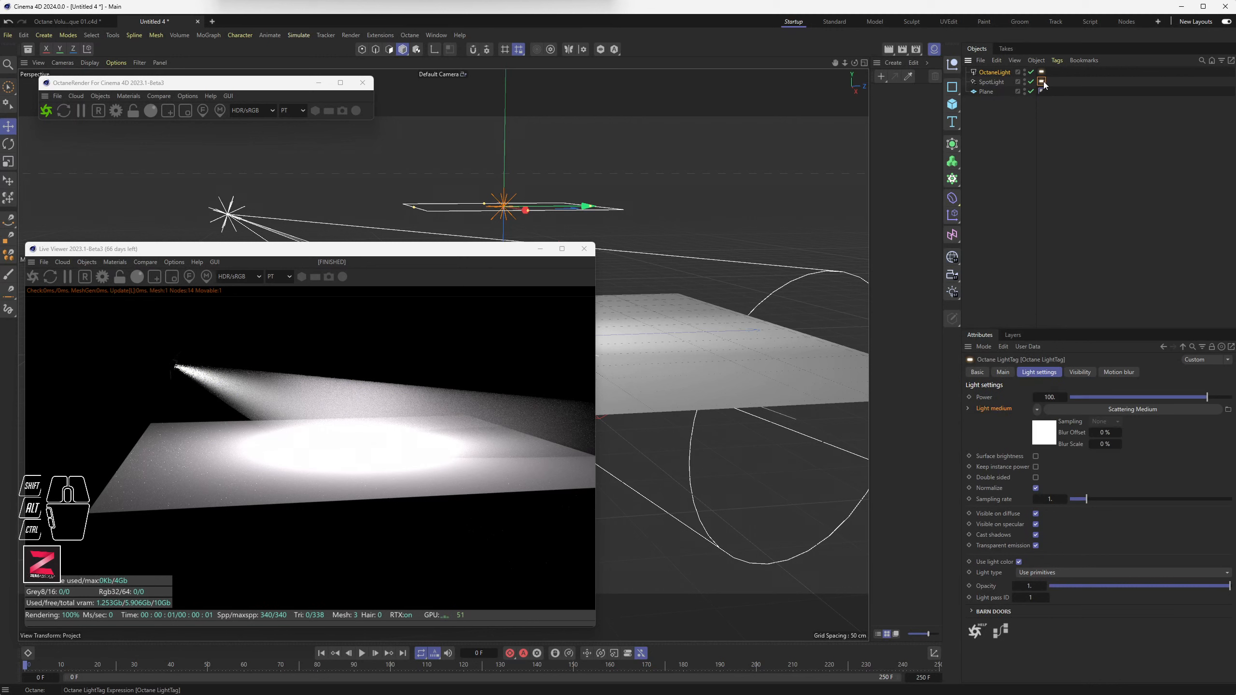
pyautogui.click(1095, 410)
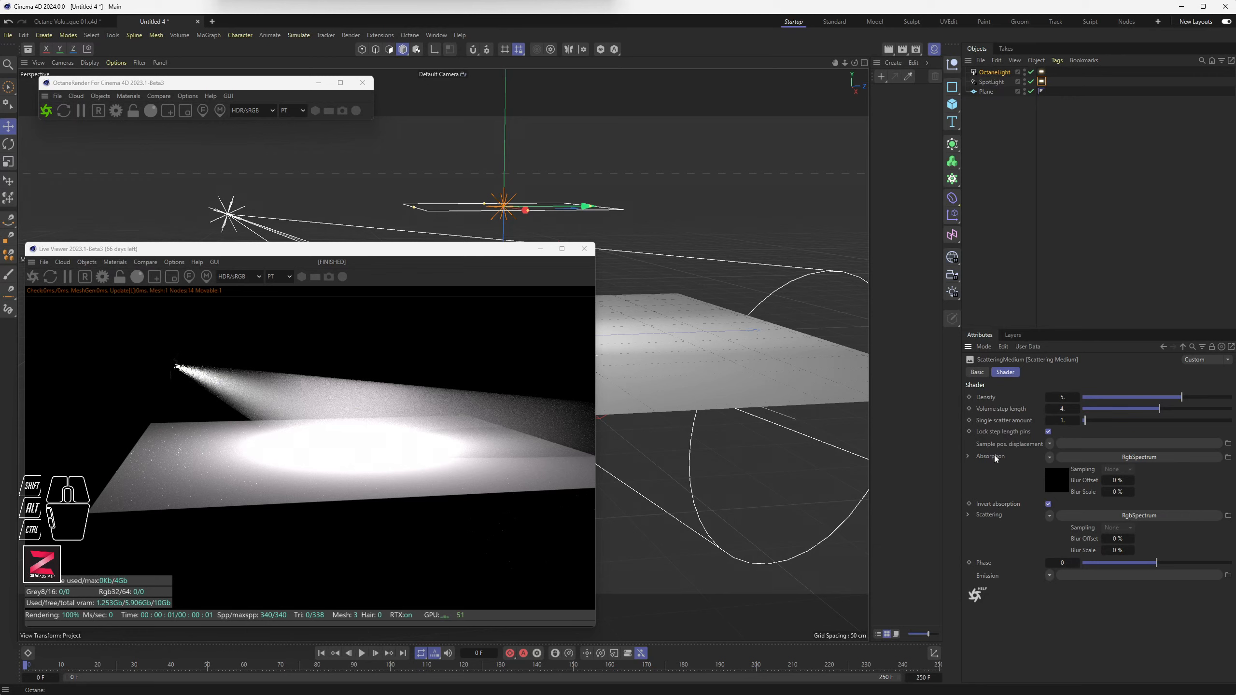
pyautogui.click(1048, 505)
pyautogui.click(1048, 505)
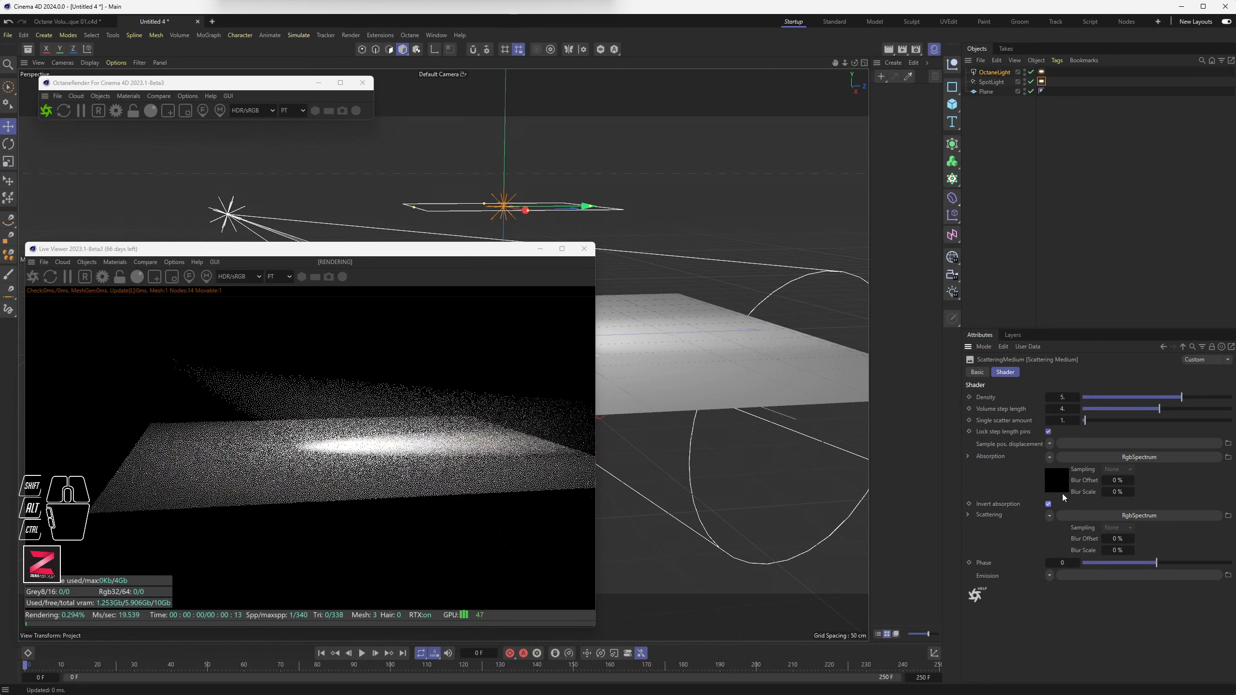
# Step: Set the absorption RgbSpectrum to red with R 0.878481, and open it again from the Scattering Medium
pyautogui.click(1118, 461)
pyautogui.moveTo(1172, 409); pyautogui.dragTo(1206, 409)
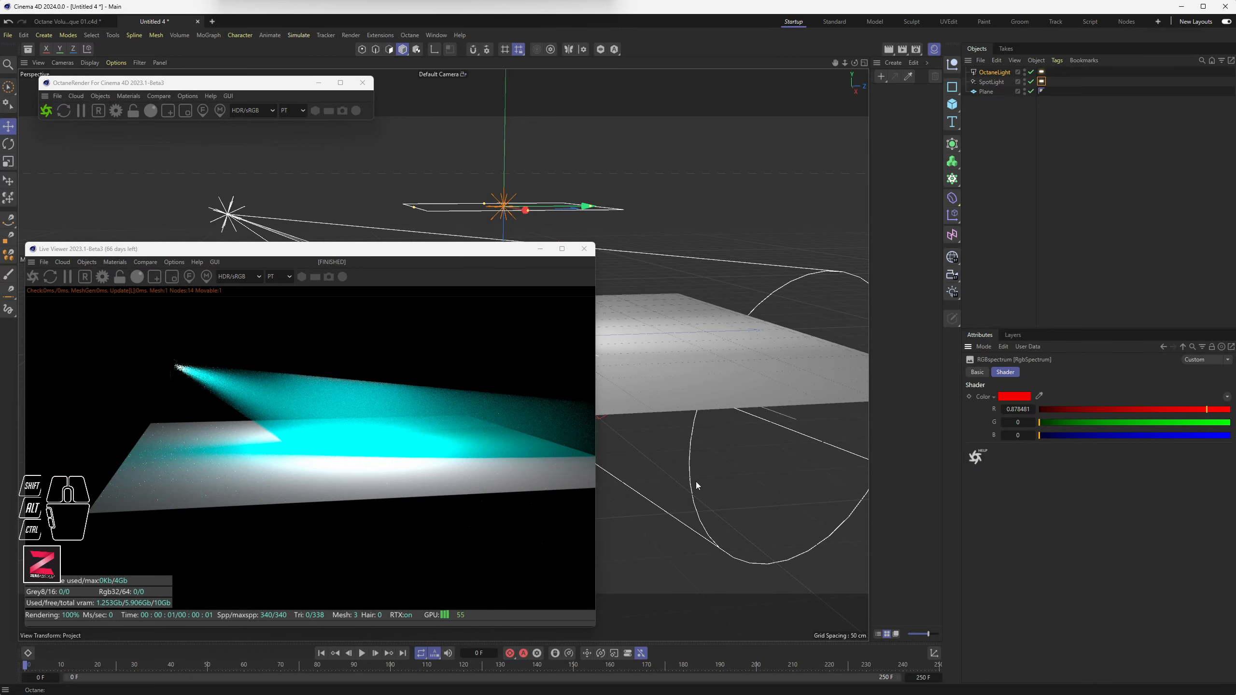
pyautogui.click(1182, 347)
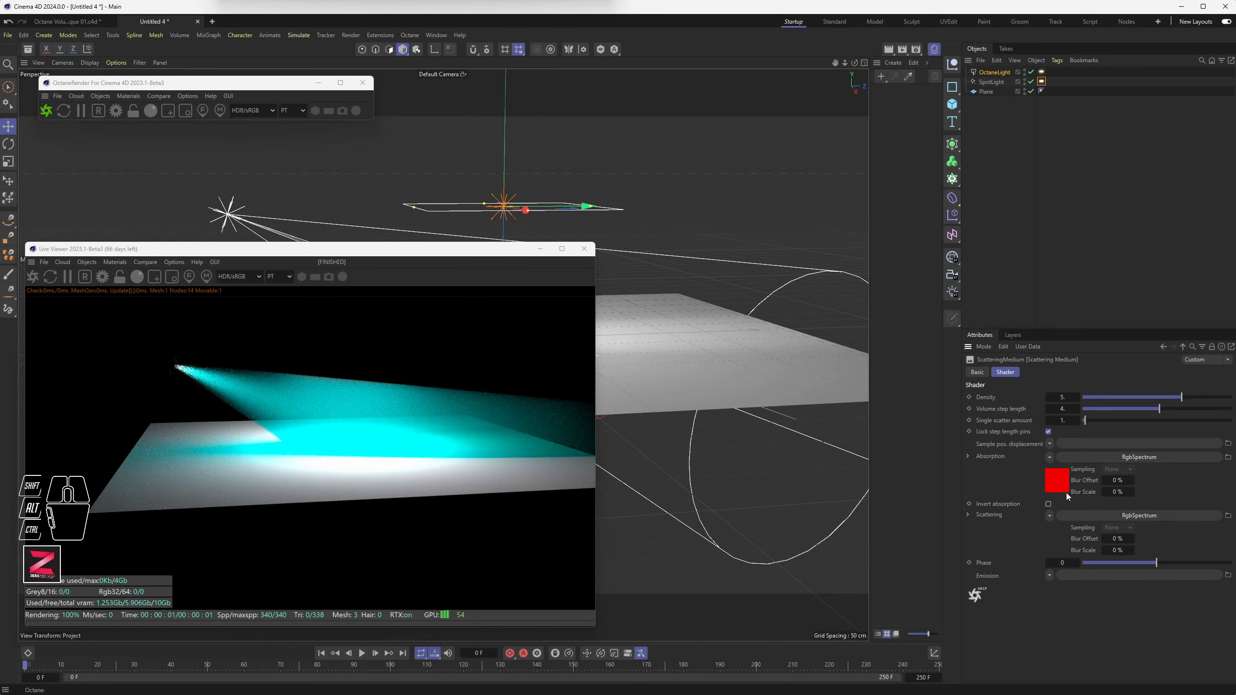
pyautogui.click(1064, 490)
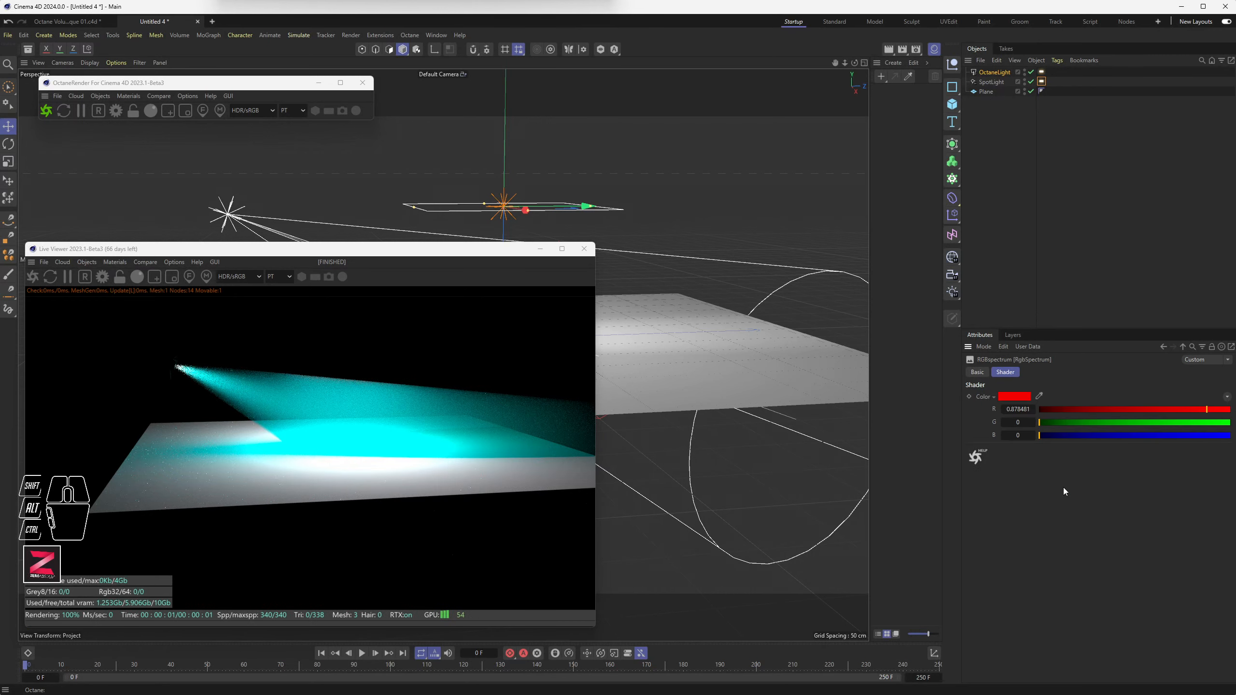
# Step: Compare the red absorption with Invert absorption toggled on and off in the Scattering Medium, restarting the live render
pyautogui.click(1182, 346)
pyautogui.click(35, 278)
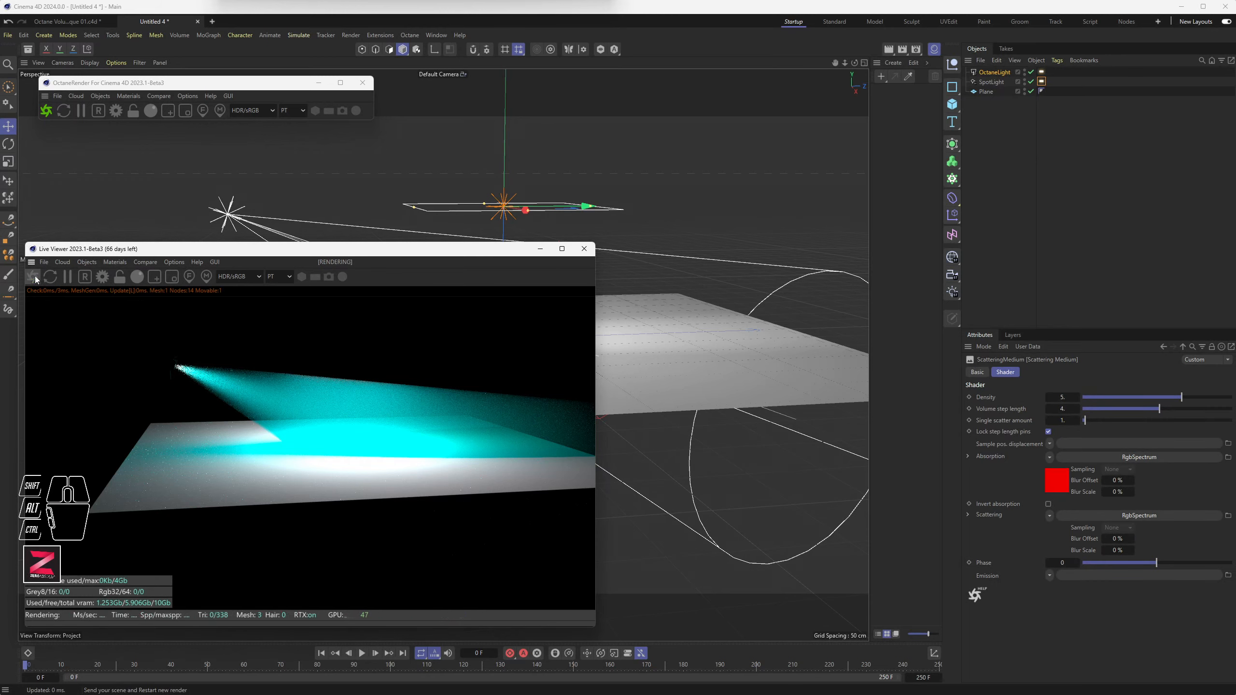
pyautogui.click(1048, 503)
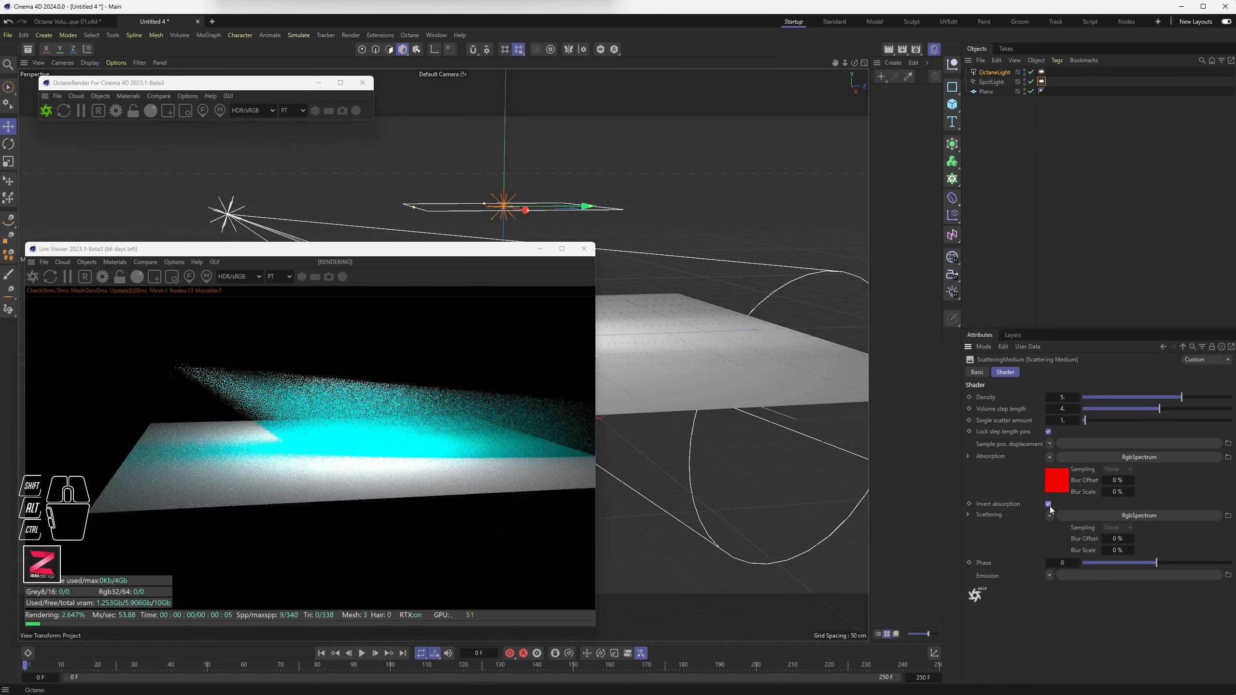
pyautogui.click(1048, 504)
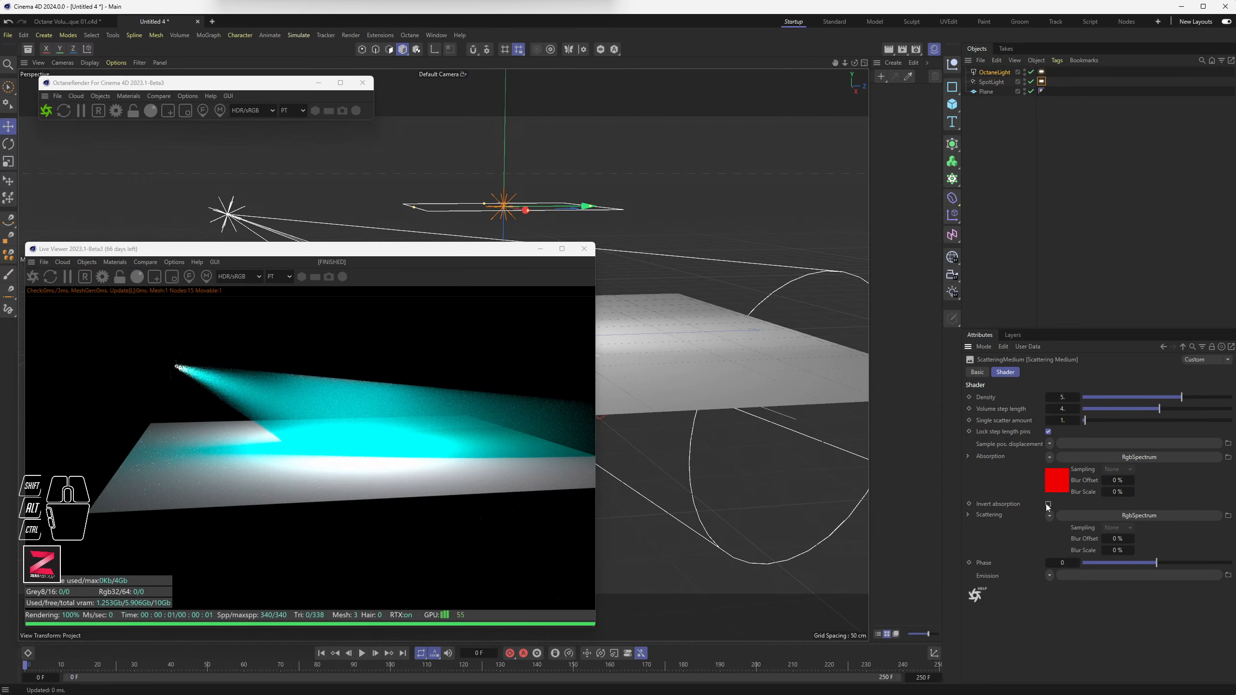
pyautogui.click(1048, 505)
pyautogui.click(1048, 504)
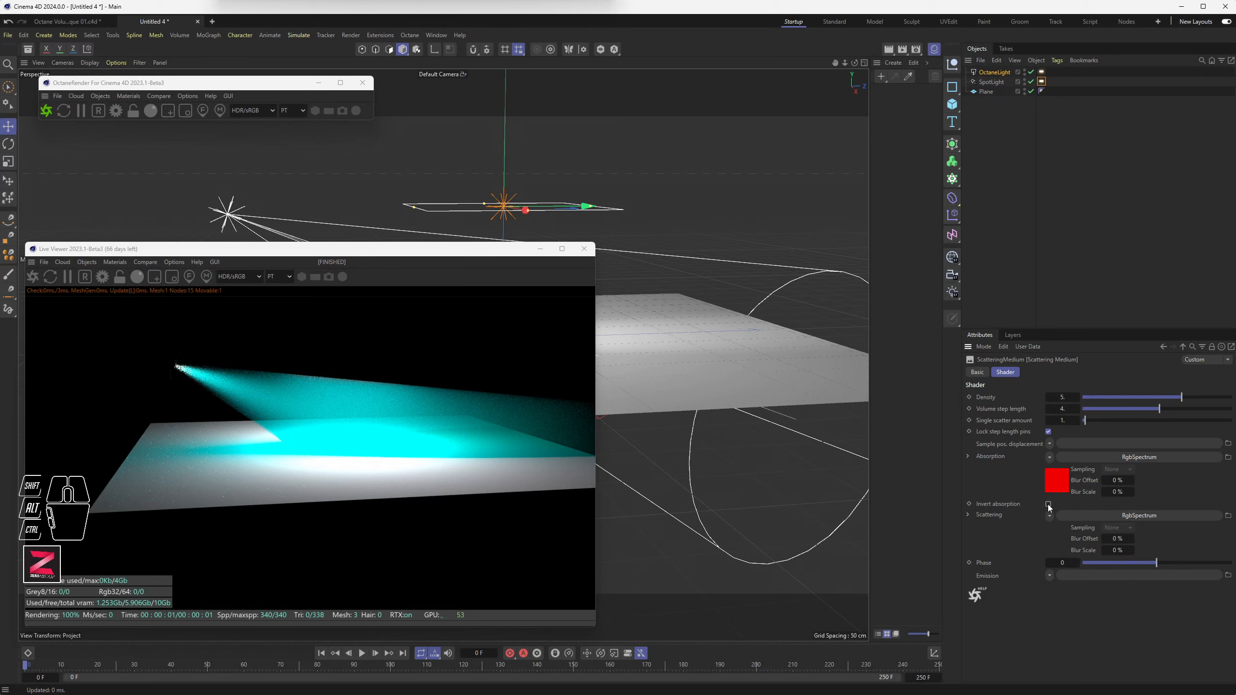
pyautogui.click(1048, 504)
pyautogui.click(33, 276)
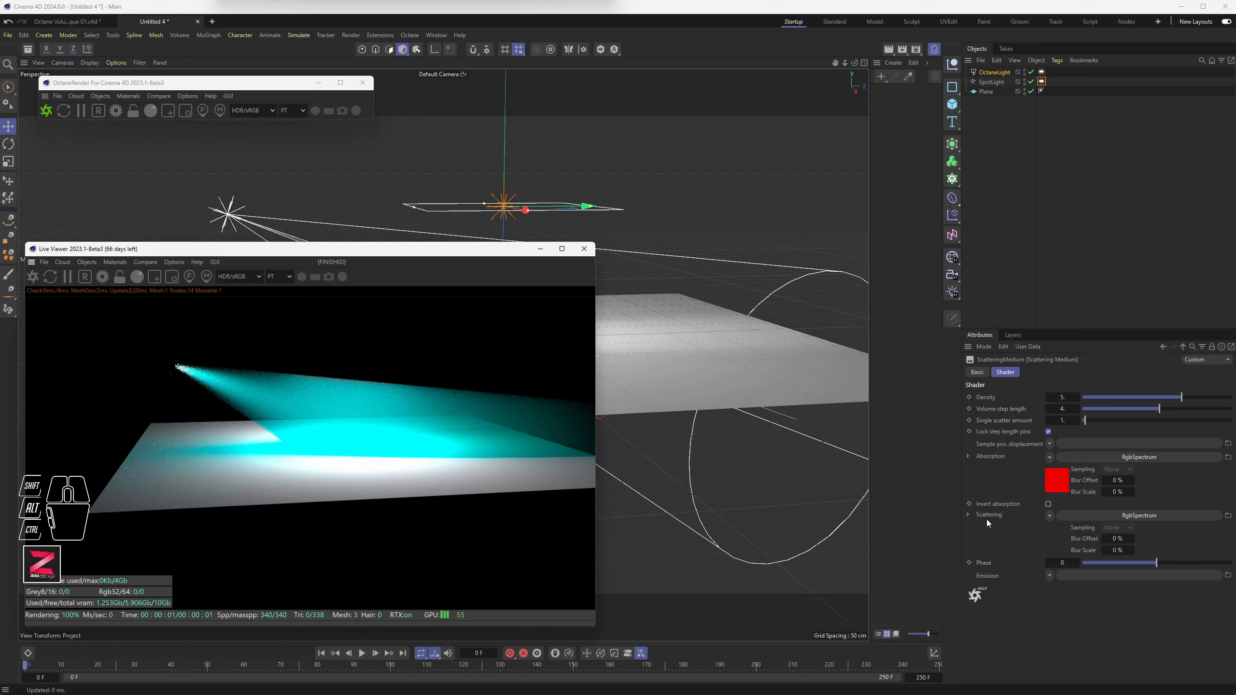
# Step: Set the absorption RgbSpectrum to black with all channels at 0 and return to the Scattering Medium
pyautogui.click(1097, 457)
pyautogui.moveTo(1070, 409); pyautogui.dragTo(993, 433)
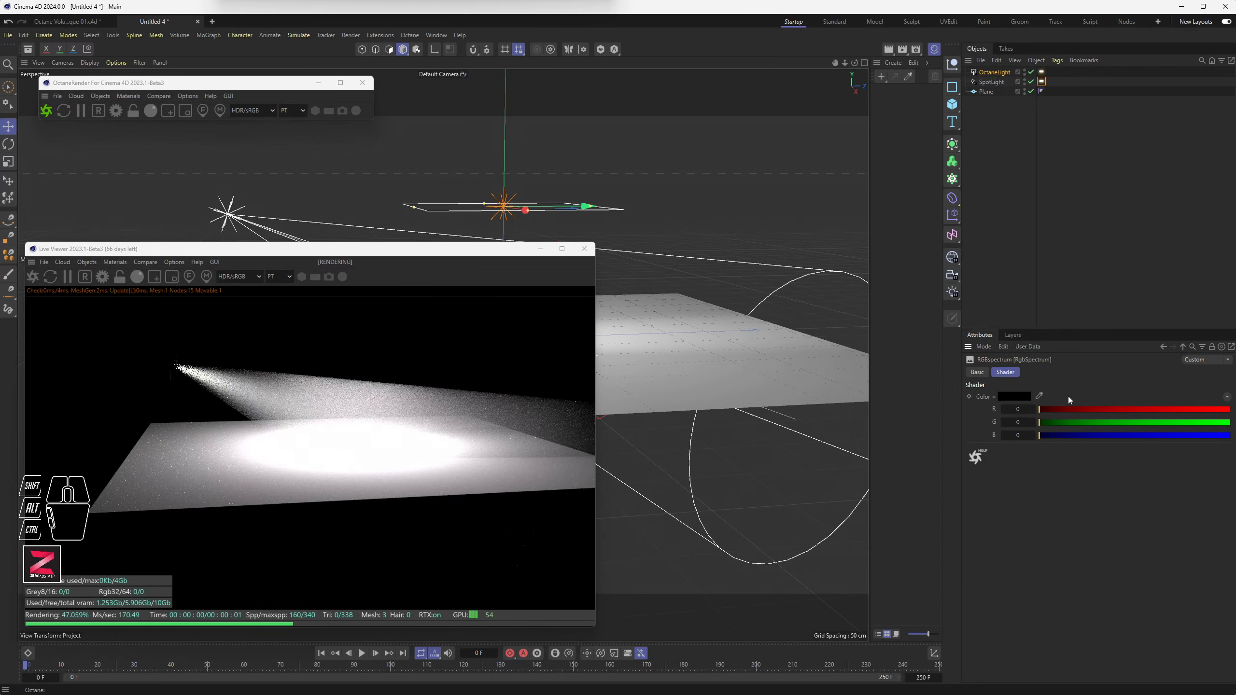
pyautogui.click(1182, 347)
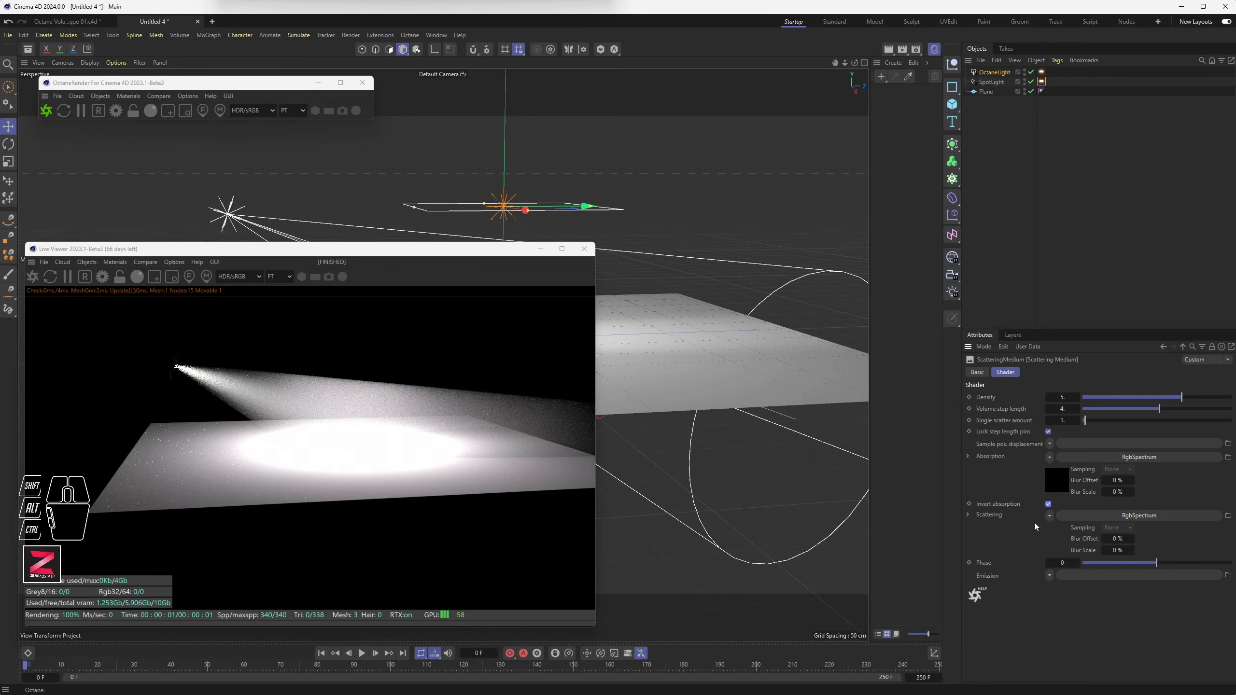
# Step: Set the Scattering Medium's scattering RgbSpectrum to dark red with R 0.182278, G 0 and B 0
pyautogui.click(1134, 516)
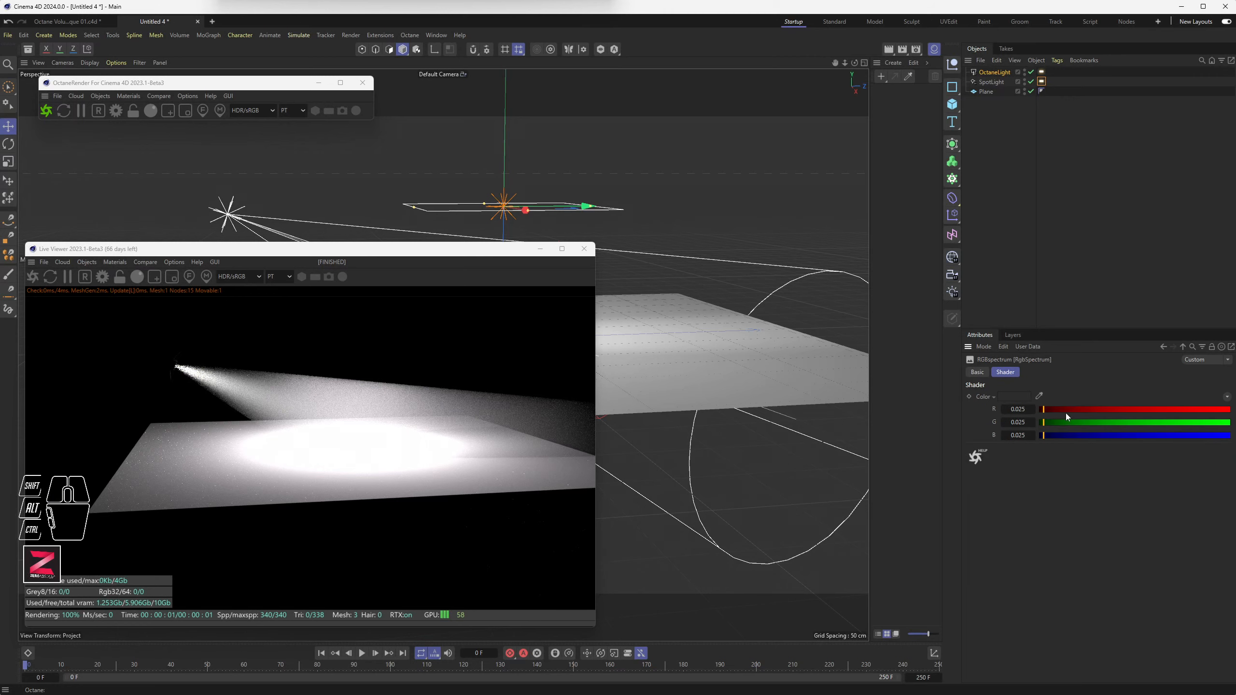
pyautogui.moveTo(1065, 413); pyautogui.dragTo(1083, 413)
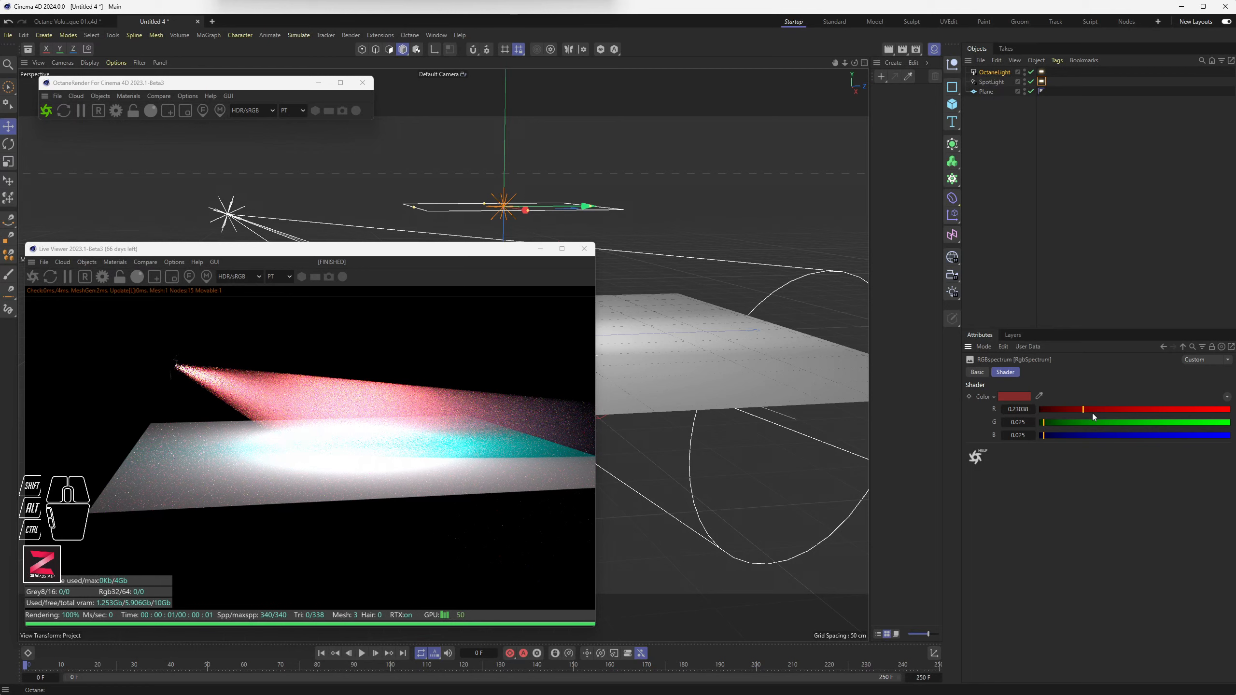
pyautogui.moveTo(1075, 413); pyautogui.dragTo(1073, 413)
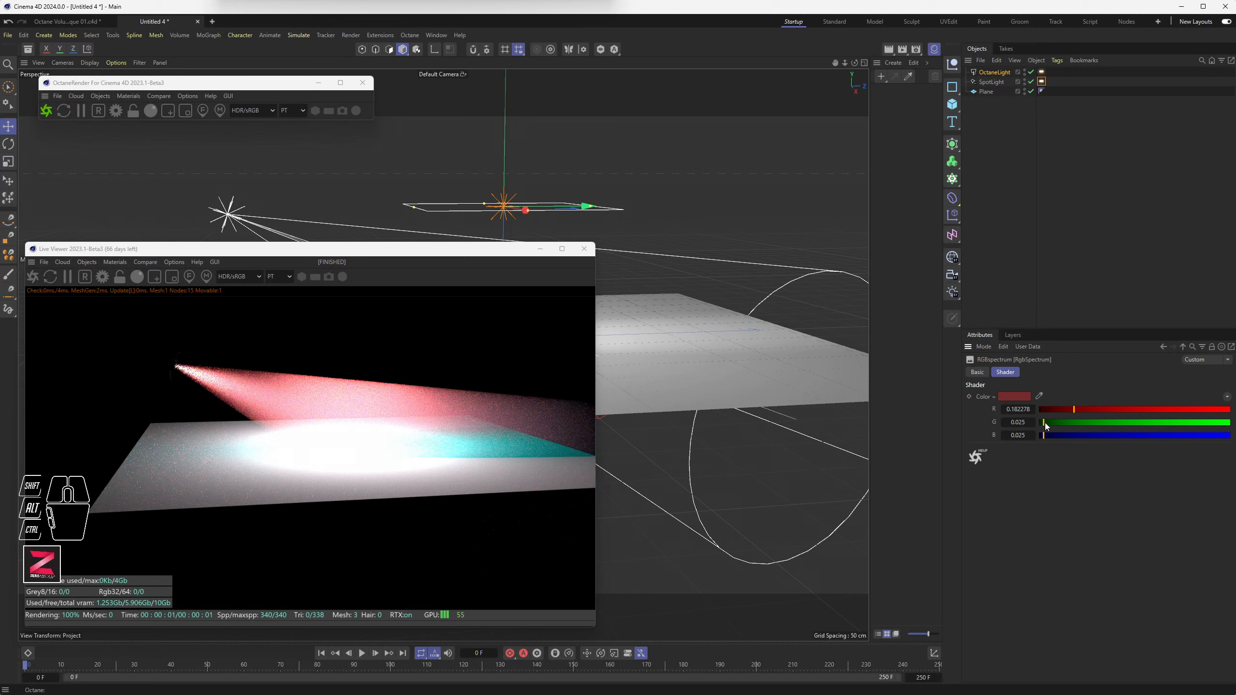
pyautogui.moveTo(1045, 423); pyautogui.dragTo(1038, 435)
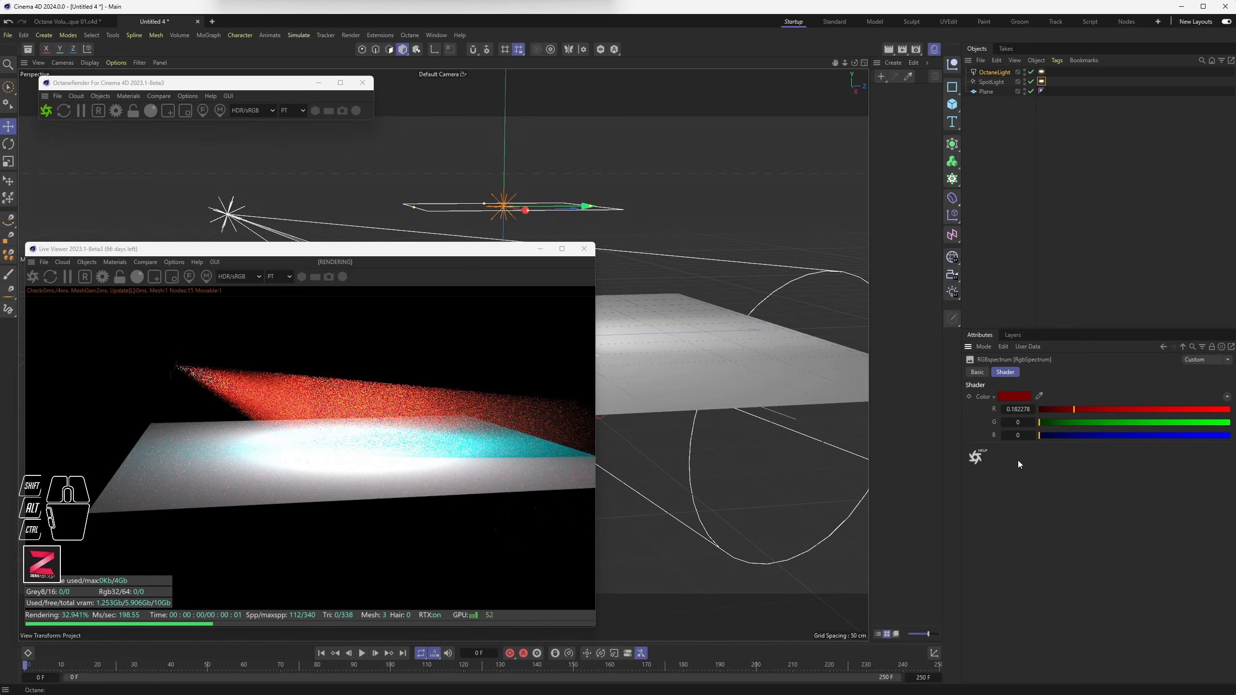
pyautogui.click(1183, 347)
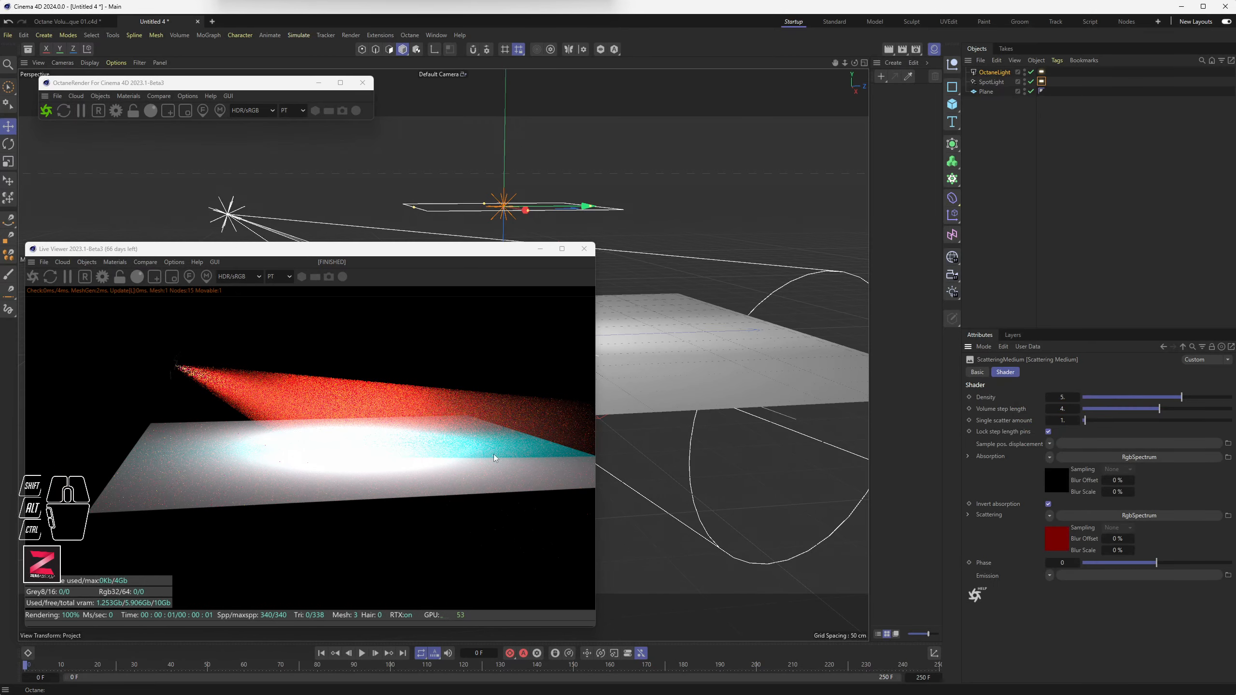
# Step: Try a blue absorption colour with B 0.407595 and reset the absorption to black
pyautogui.click(1112, 459)
pyautogui.moveTo(1049, 410); pyautogui.dragTo(1116, 436)
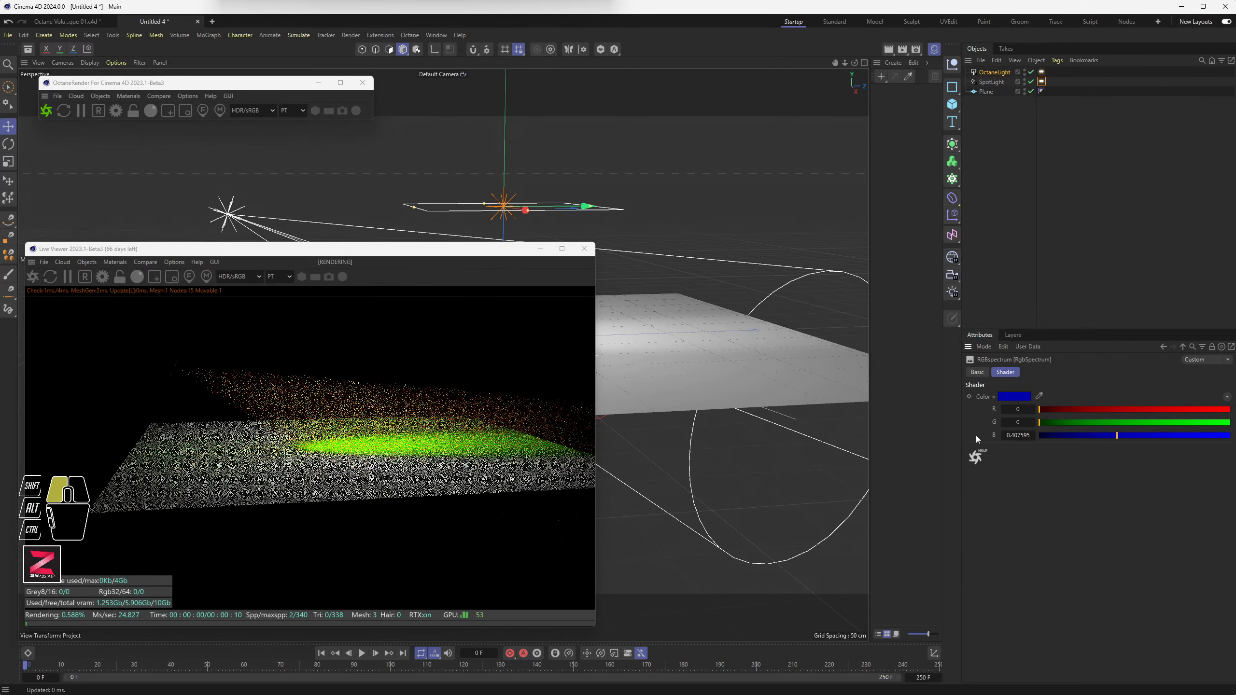
pyautogui.moveTo(976, 436); pyautogui.dragTo(991, 440)
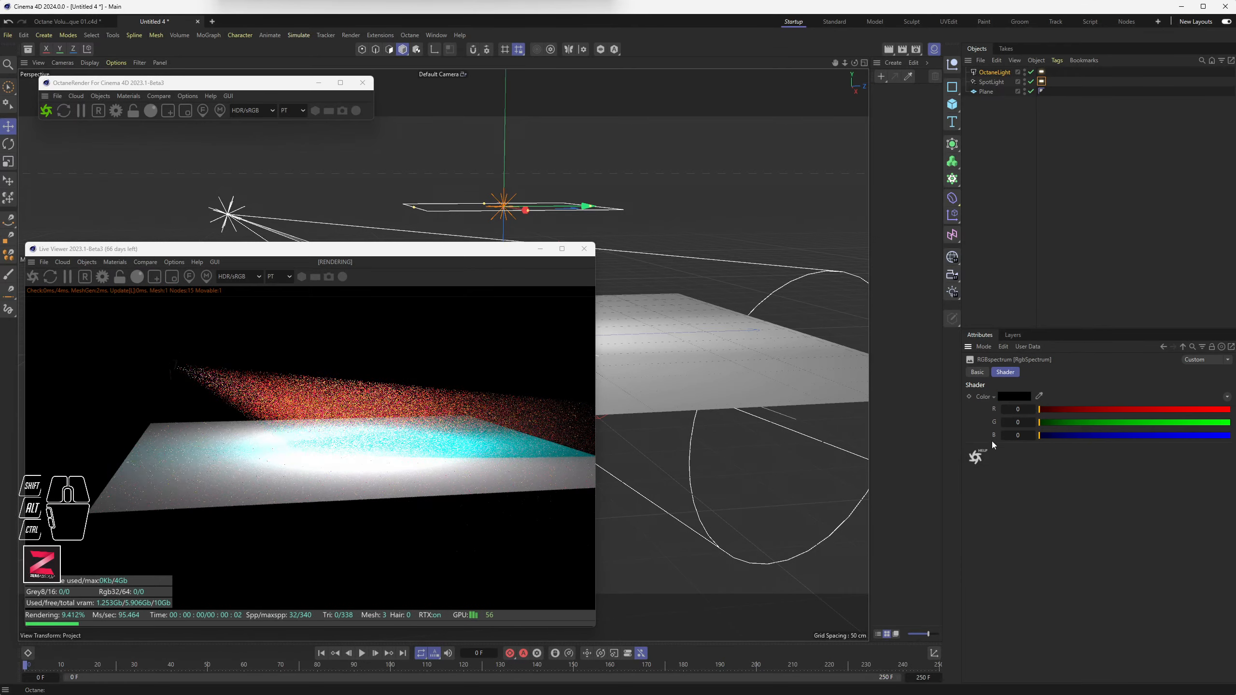
pyautogui.click(1185, 346)
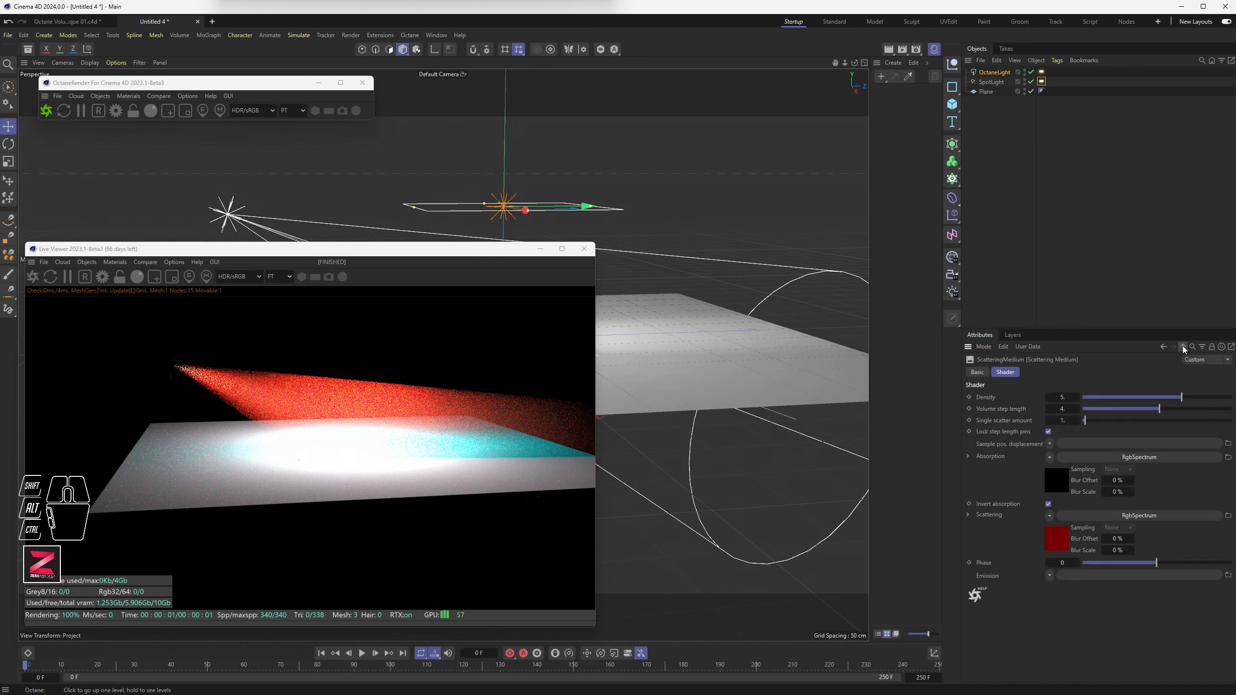
# Step: Try a stronger red in the scattering RgbSpectrum and change it to green with R 0 and G 0.473418
pyautogui.click(1105, 516)
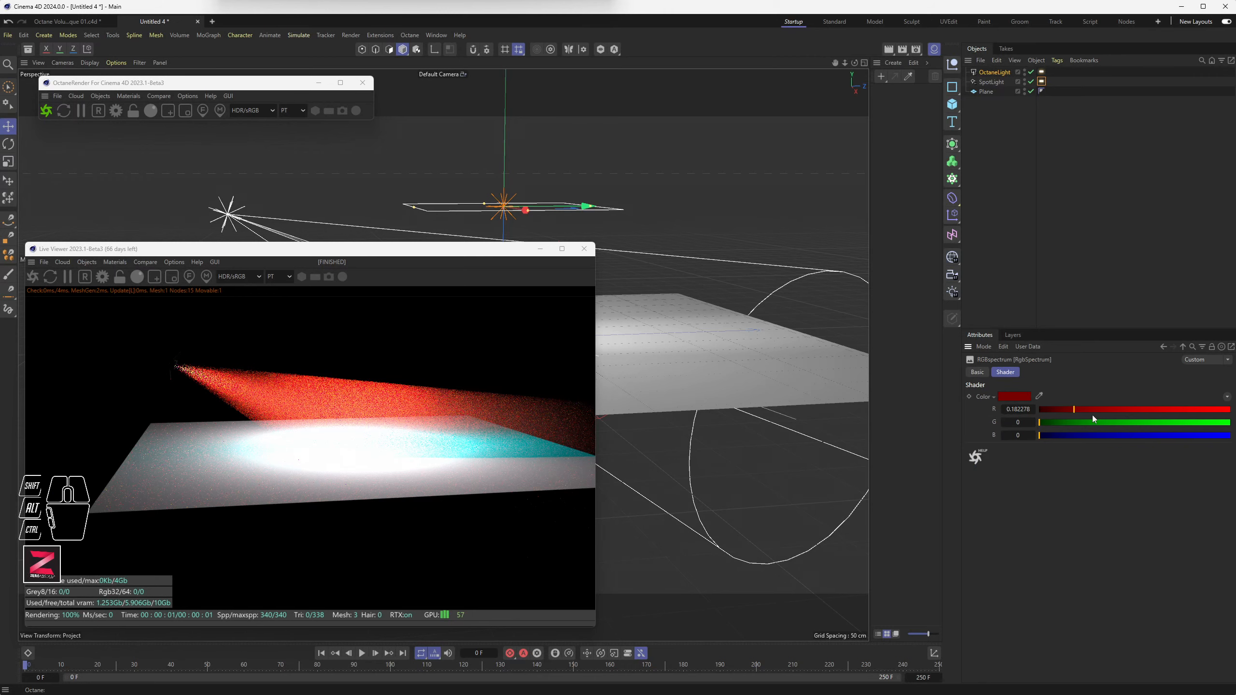
pyautogui.click(1063, 411)
pyautogui.moveTo(1062, 413); pyautogui.dragTo(1082, 411)
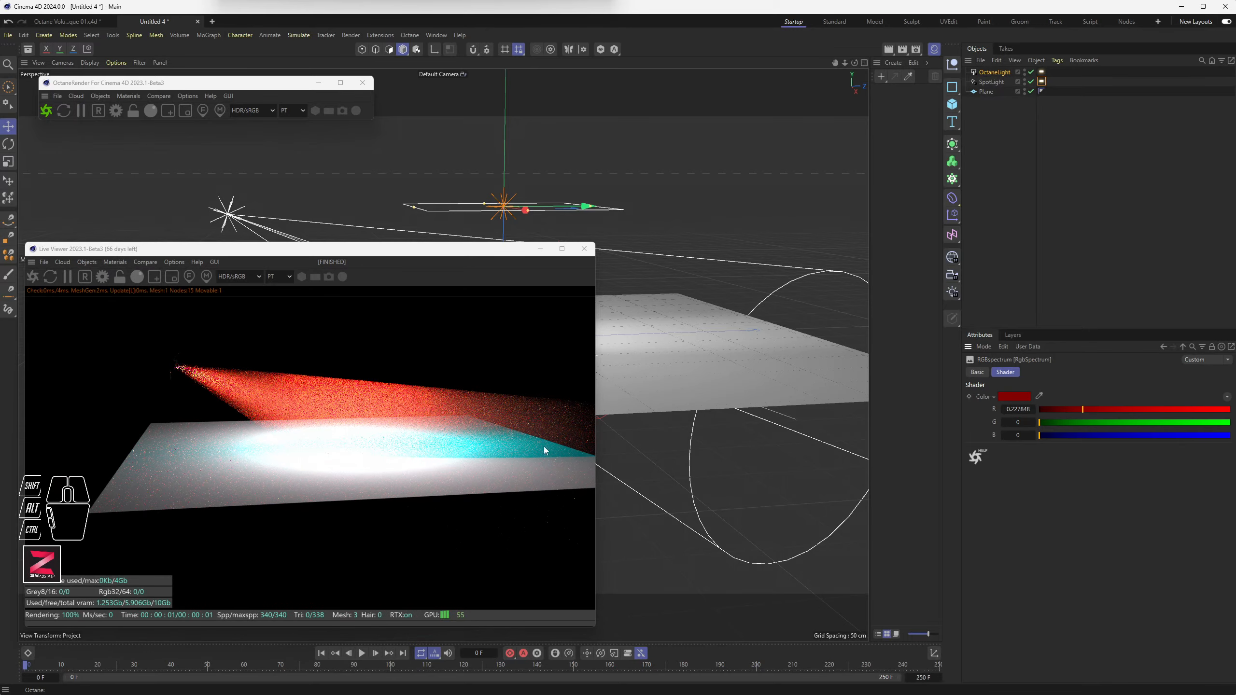
pyautogui.moveTo(1069, 411); pyautogui.dragTo(1129, 424)
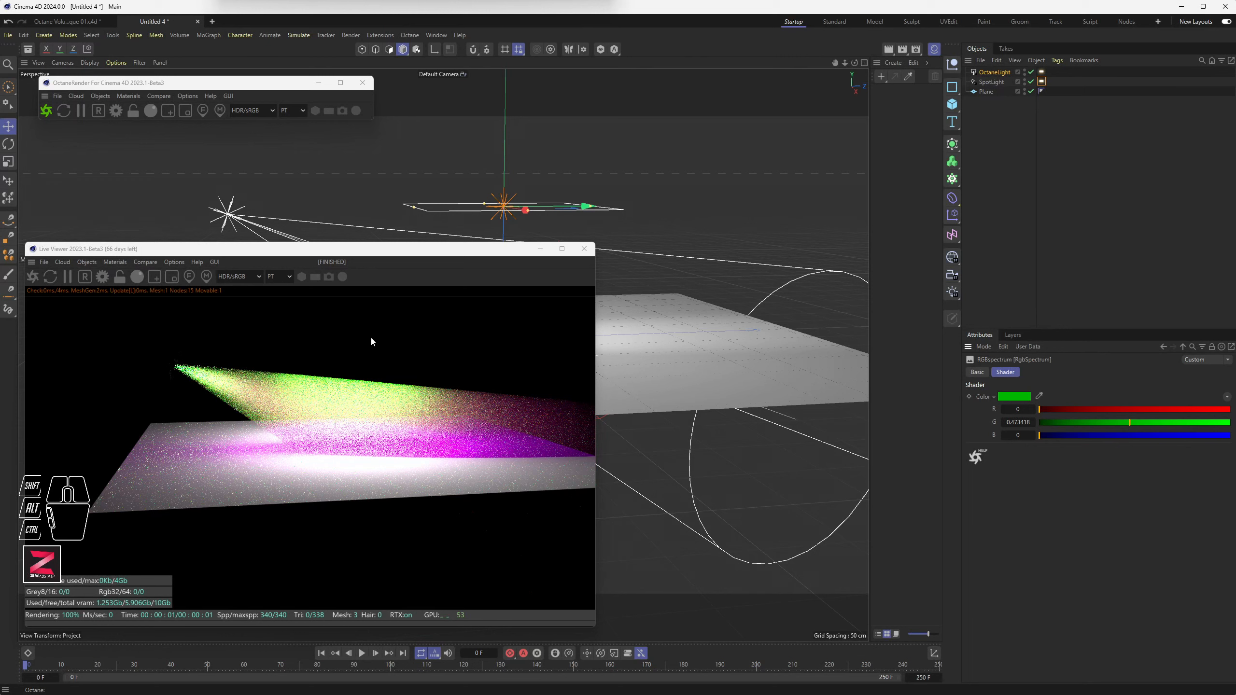
# Step: Raise the OctaneLight higher above the plane and reduce the SpotLight's power to 0.0001
pyautogui.click(1001, 73)
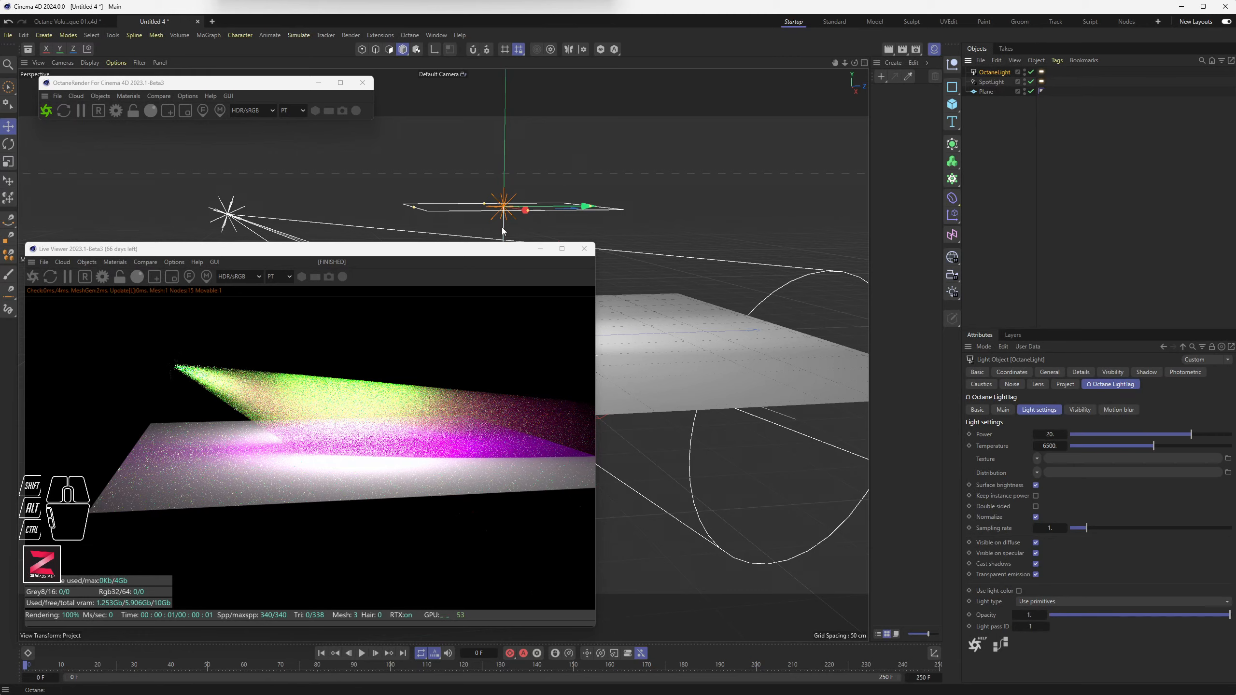
pyautogui.moveTo(505, 232); pyautogui.dragTo(511, 160)
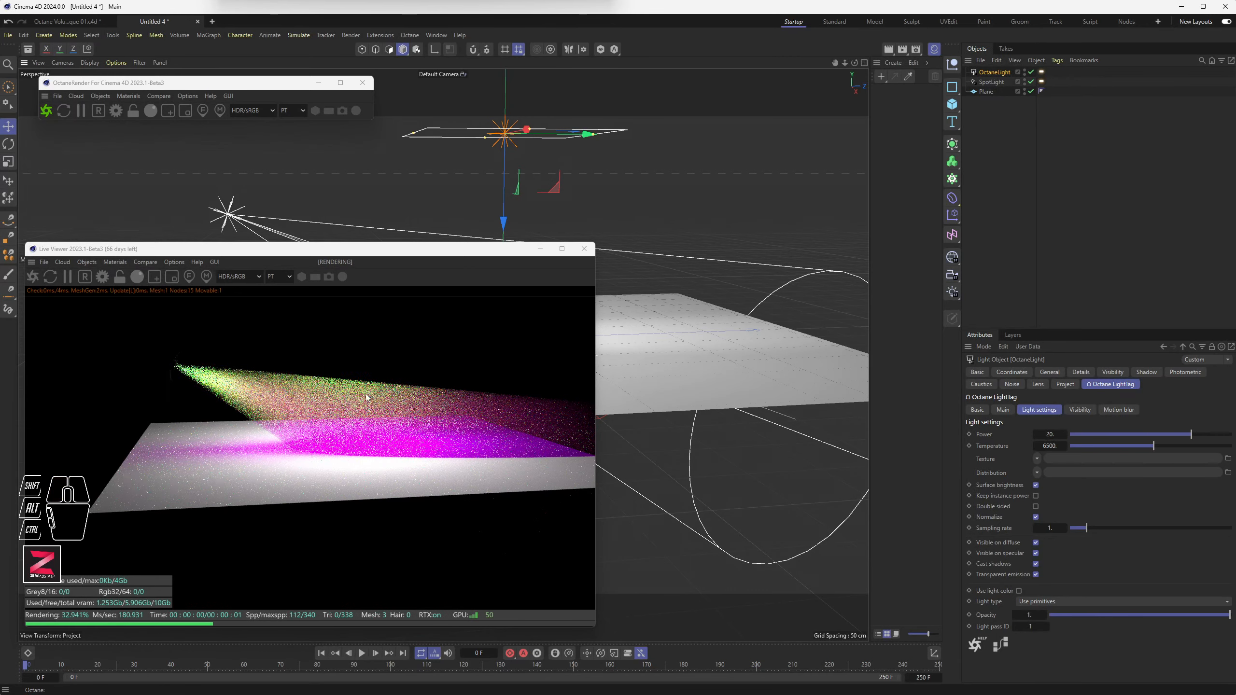
pyautogui.click(1042, 81)
pyautogui.moveTo(1153, 398); pyautogui.dragTo(1070, 398)
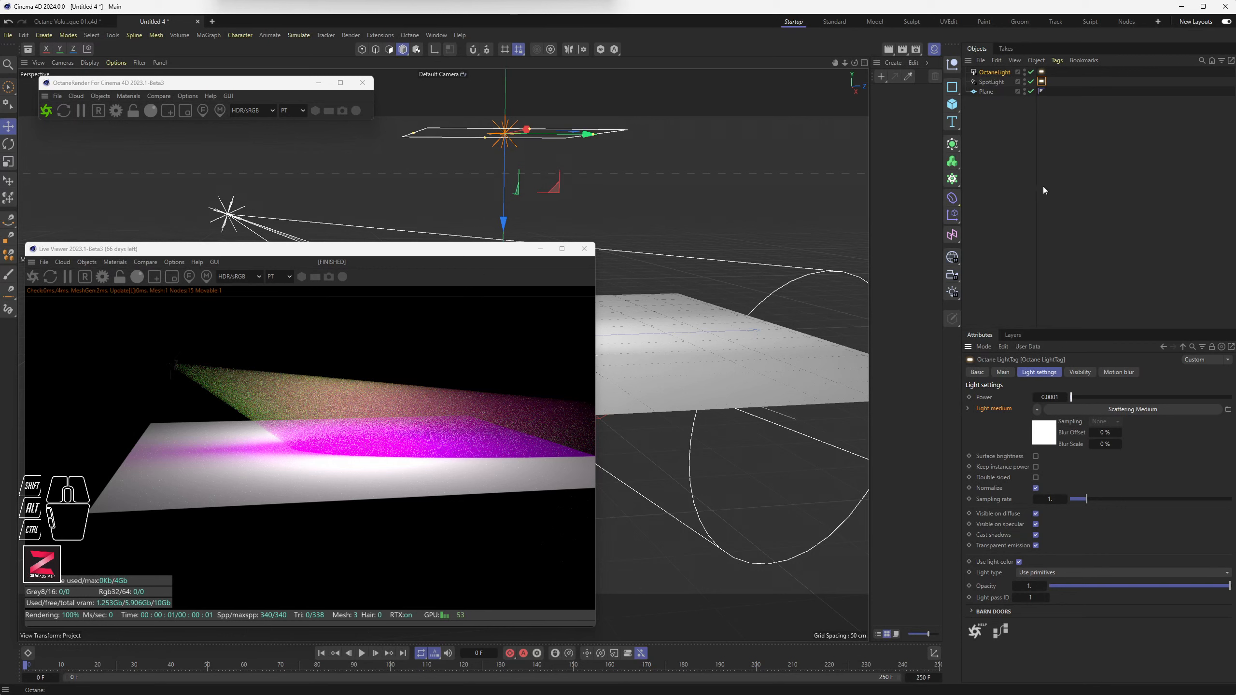
# Step: Lower the OctaneLight slightly toward the plane and narrow the SpotLight's cone
pyautogui.click(1002, 73)
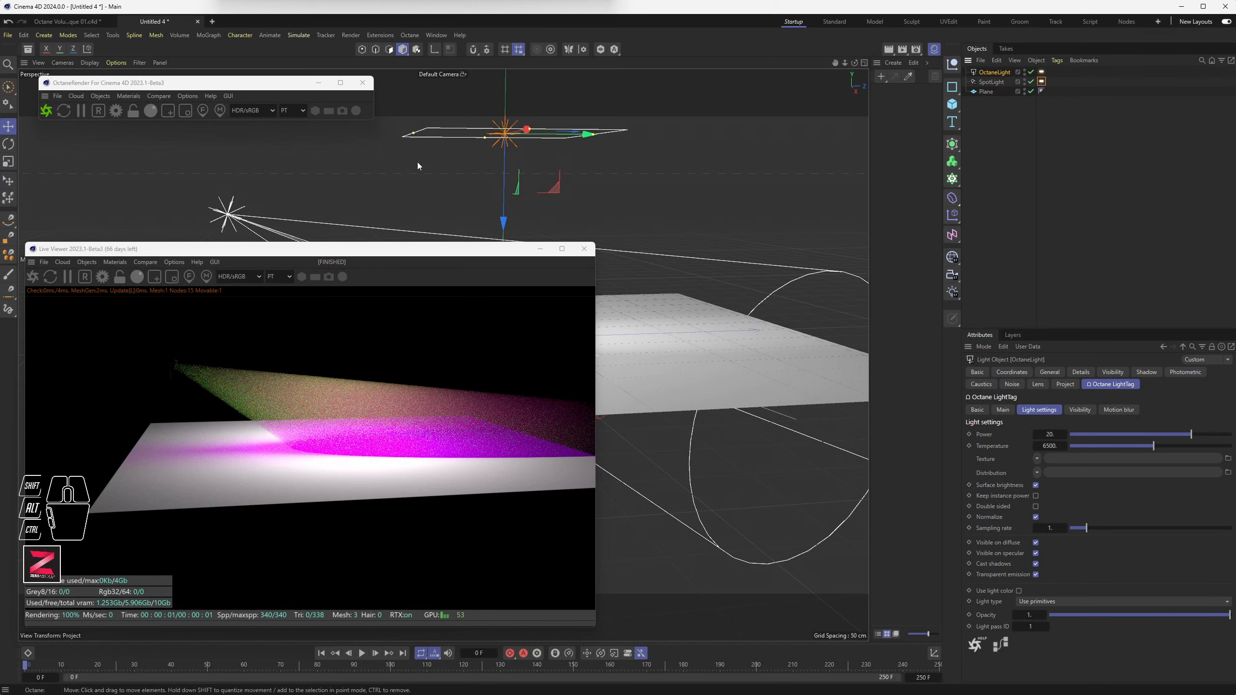
pyautogui.moveTo(510, 174); pyautogui.dragTo(485, 239)
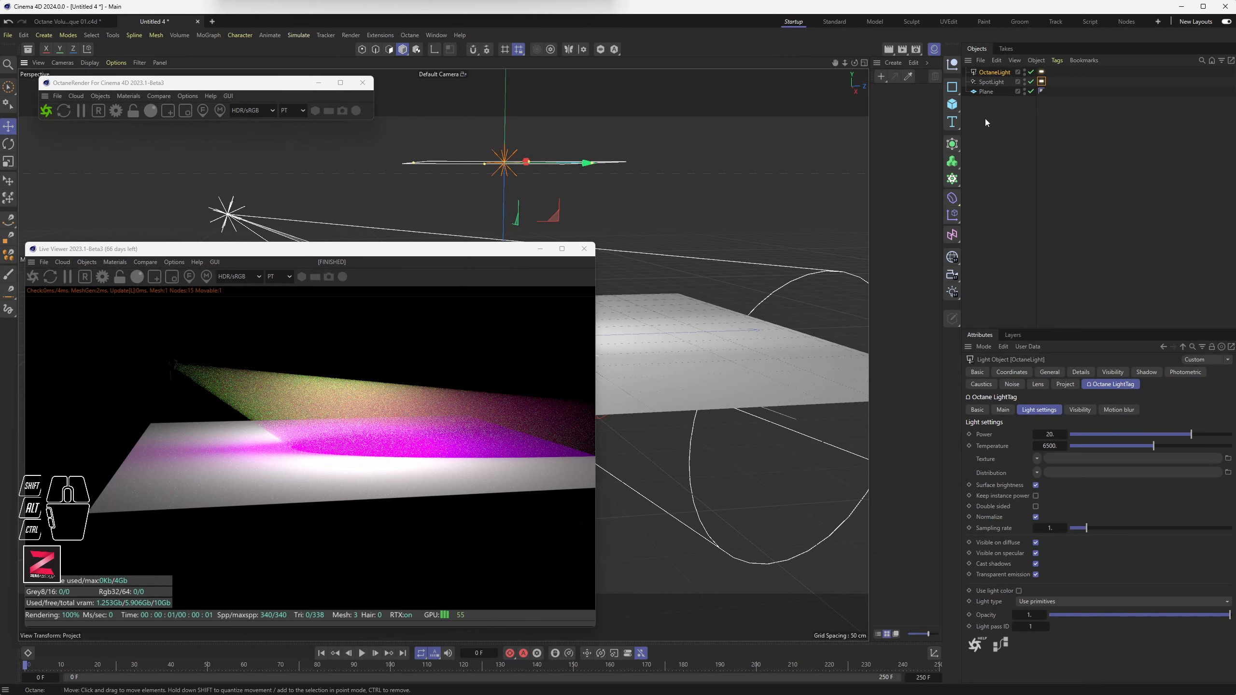
pyautogui.click(992, 83)
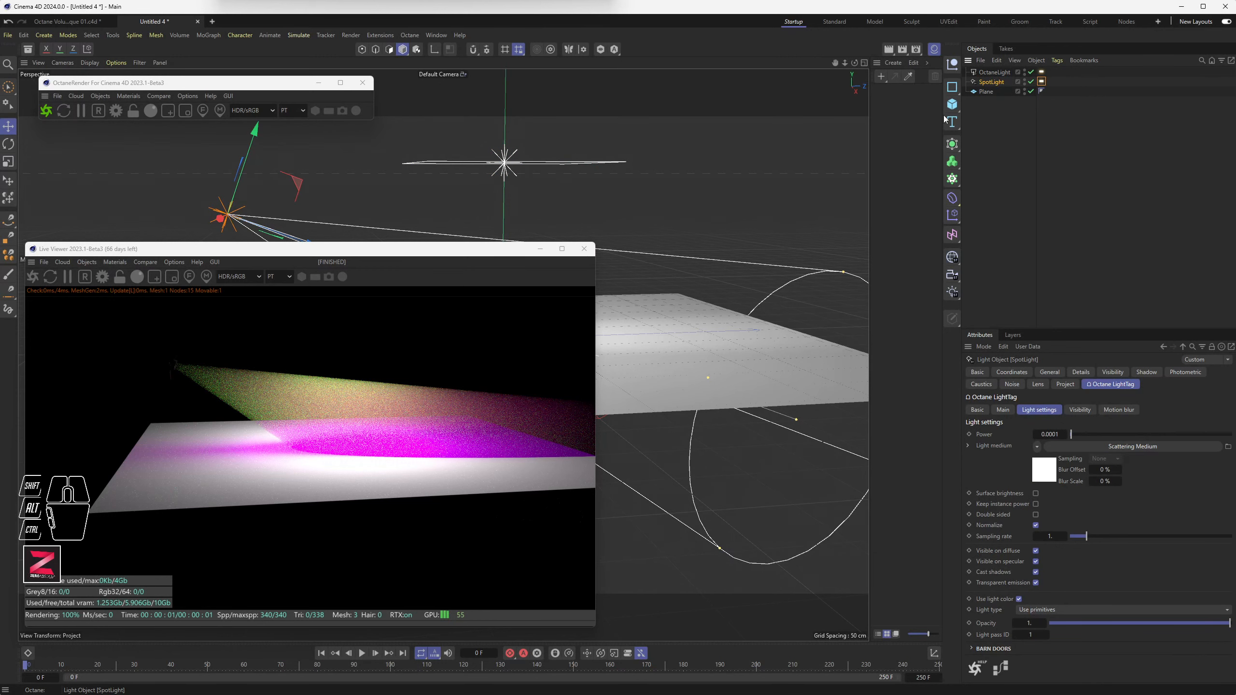
pyautogui.moveTo(326, 253); pyautogui.dragTo(321, 292)
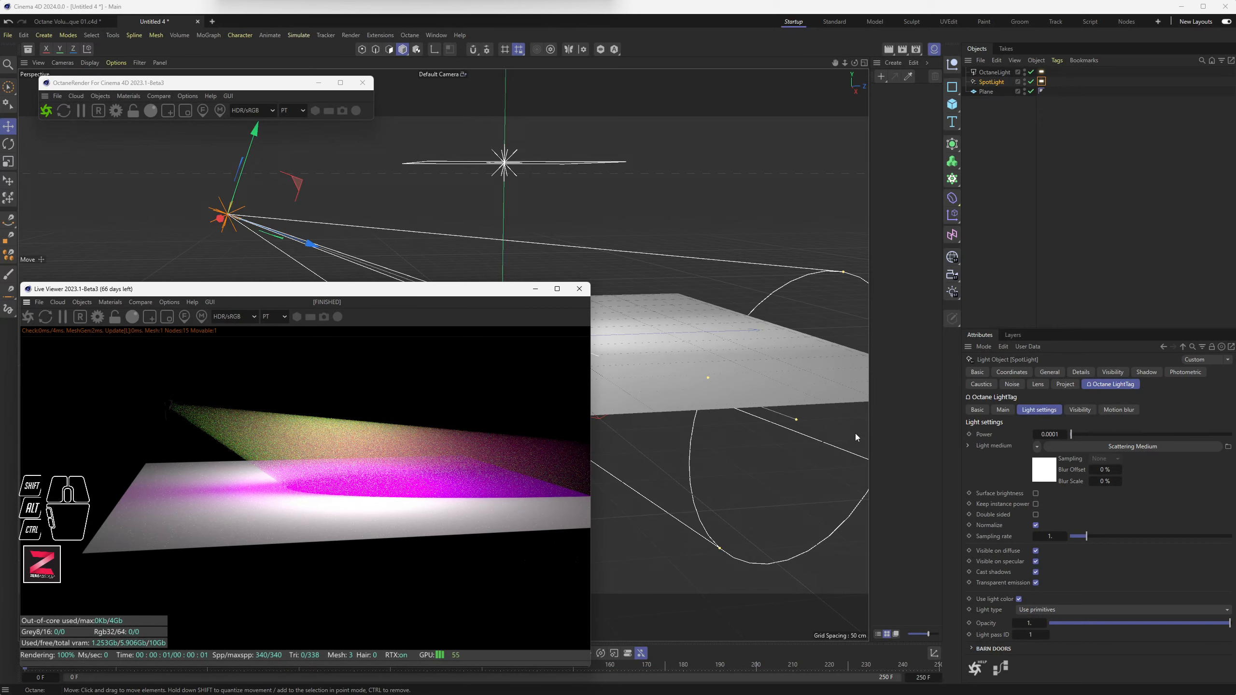
pyautogui.moveTo(846, 281)
pyautogui.mouseDown()
pyautogui.moveTo(861, 155)
pyautogui.moveTo(843, 275)
pyautogui.mouseUp()
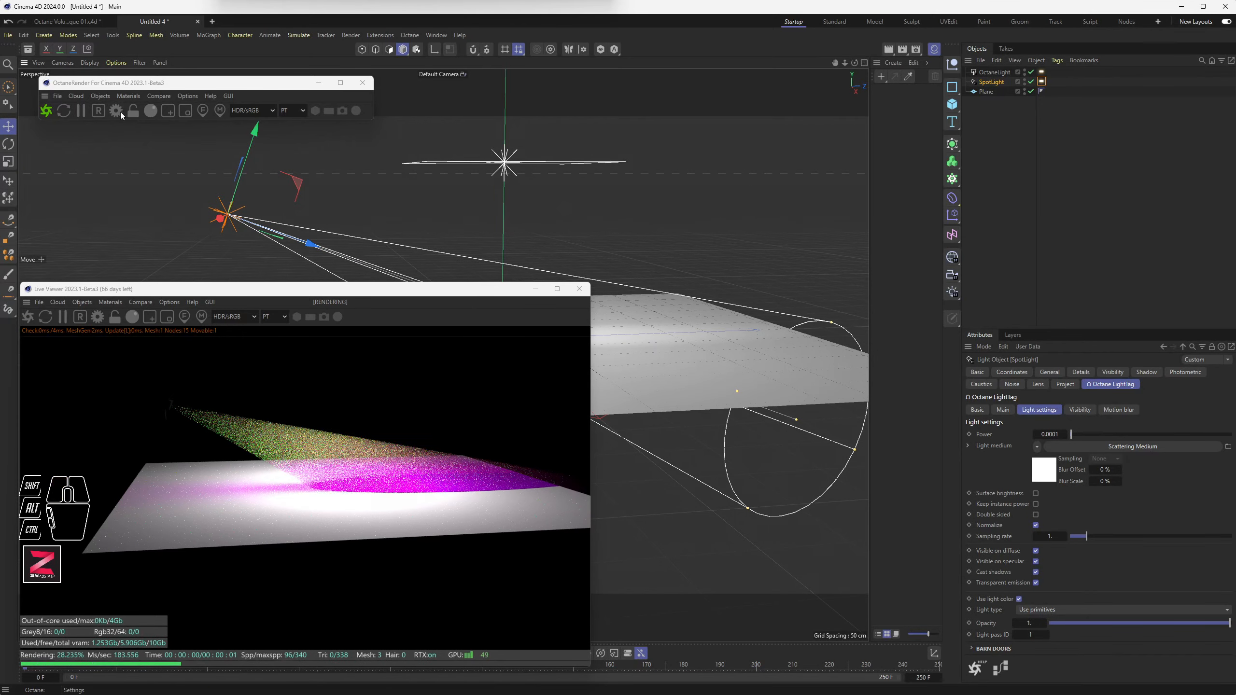
# Step: Add an Octane Fog Volume to the scene and move the Live Viewer window off it
pyautogui.click(108, 99)
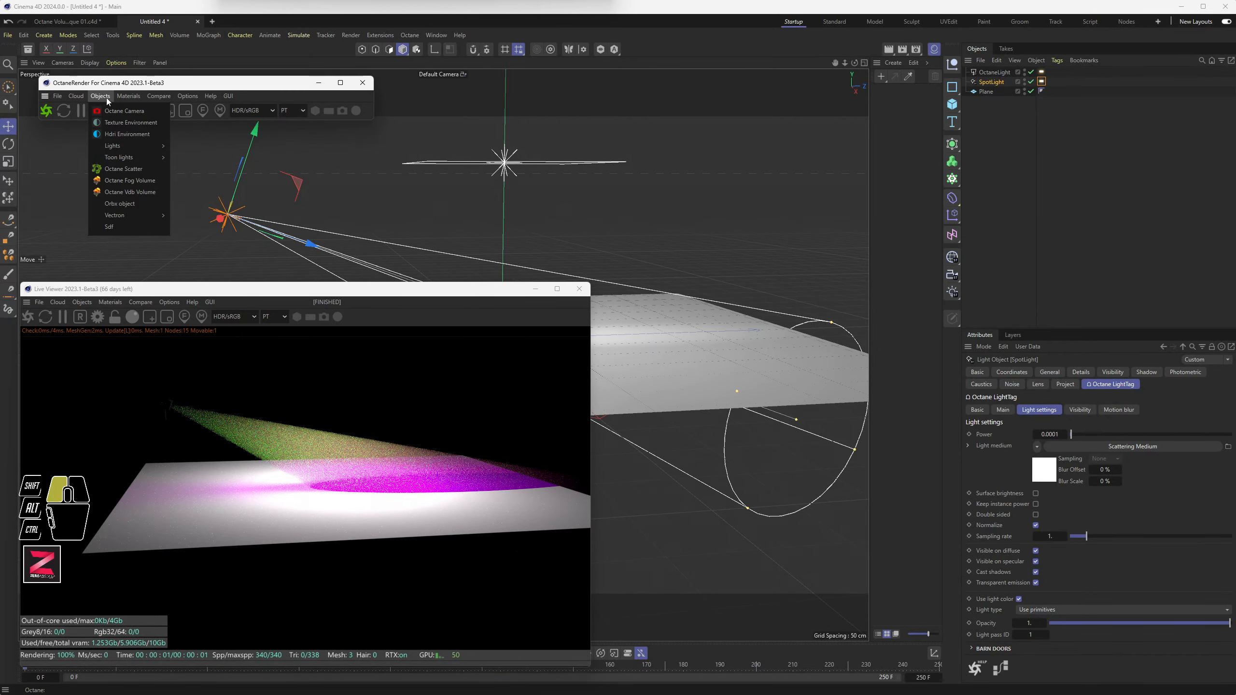
pyautogui.click(126, 180)
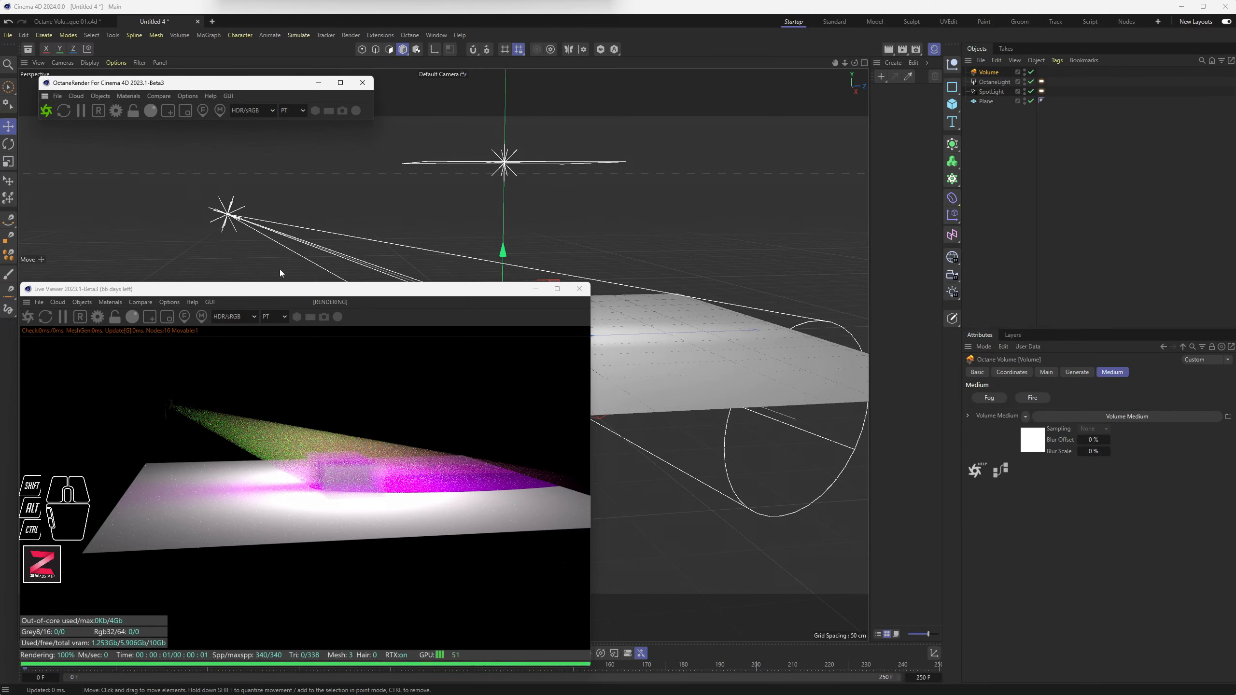
pyautogui.moveTo(283, 290); pyautogui.dragTo(291, 366)
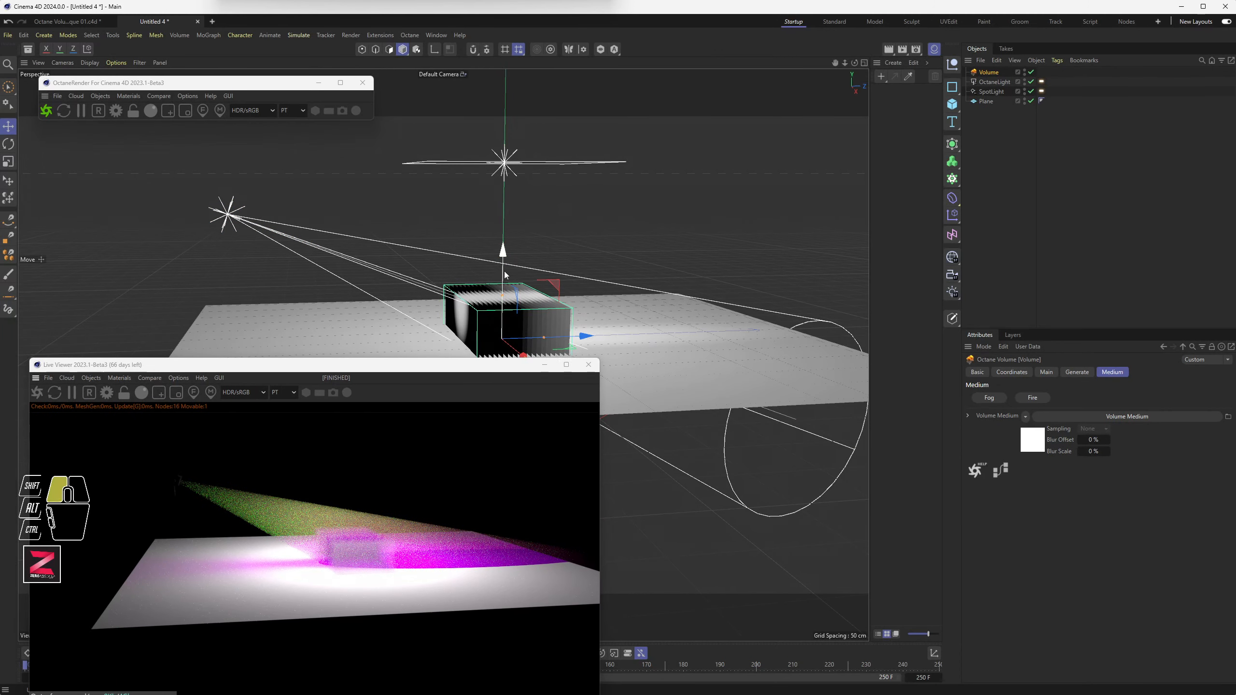
# Step: Enlarge the fog volume into a long box and move it above the end of the plane farthest from the SpotLight
pyautogui.moveTo(505, 275); pyautogui.dragTo(507, 192)
pyautogui.moveTo(546, 253); pyautogui.dragTo(618, 251)
pyautogui.moveTo(524, 263); pyautogui.dragTo(539, 269)
pyautogui.keyDown('alt'); pyautogui.moveTo(311, 292); pyautogui.dragTo(344, 300); pyautogui.keyUp('alt')
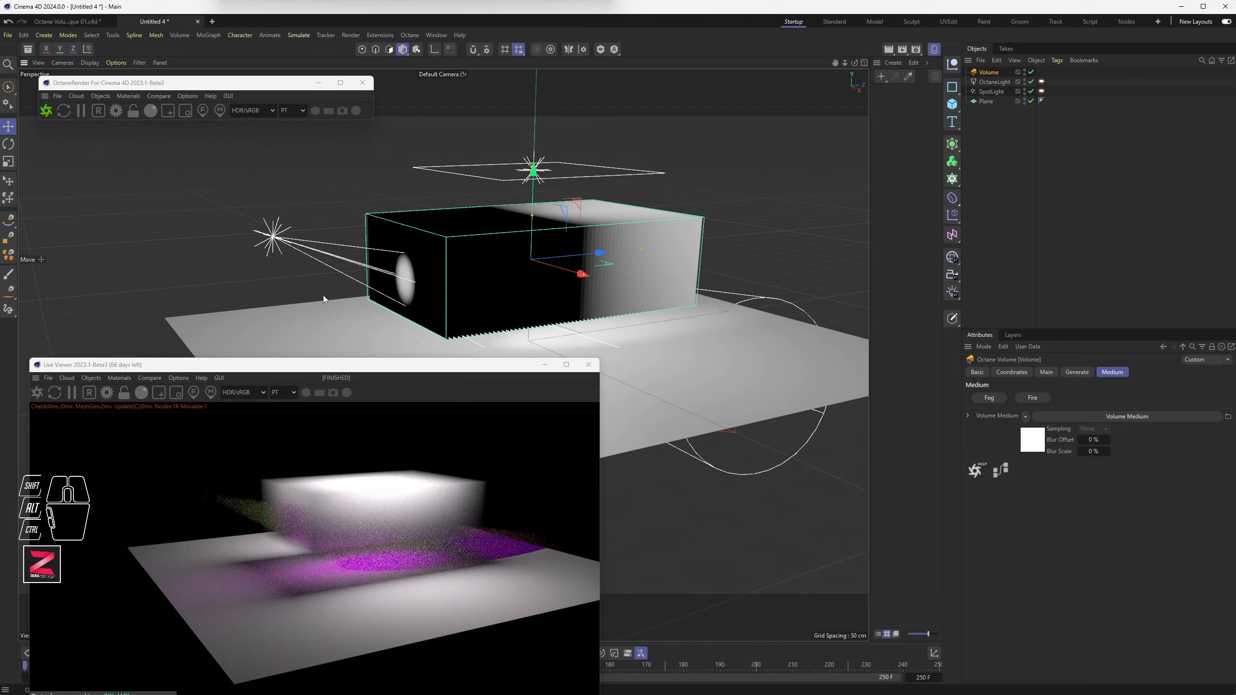
pyautogui.moveTo(599, 249); pyautogui.dragTo(761, 232)
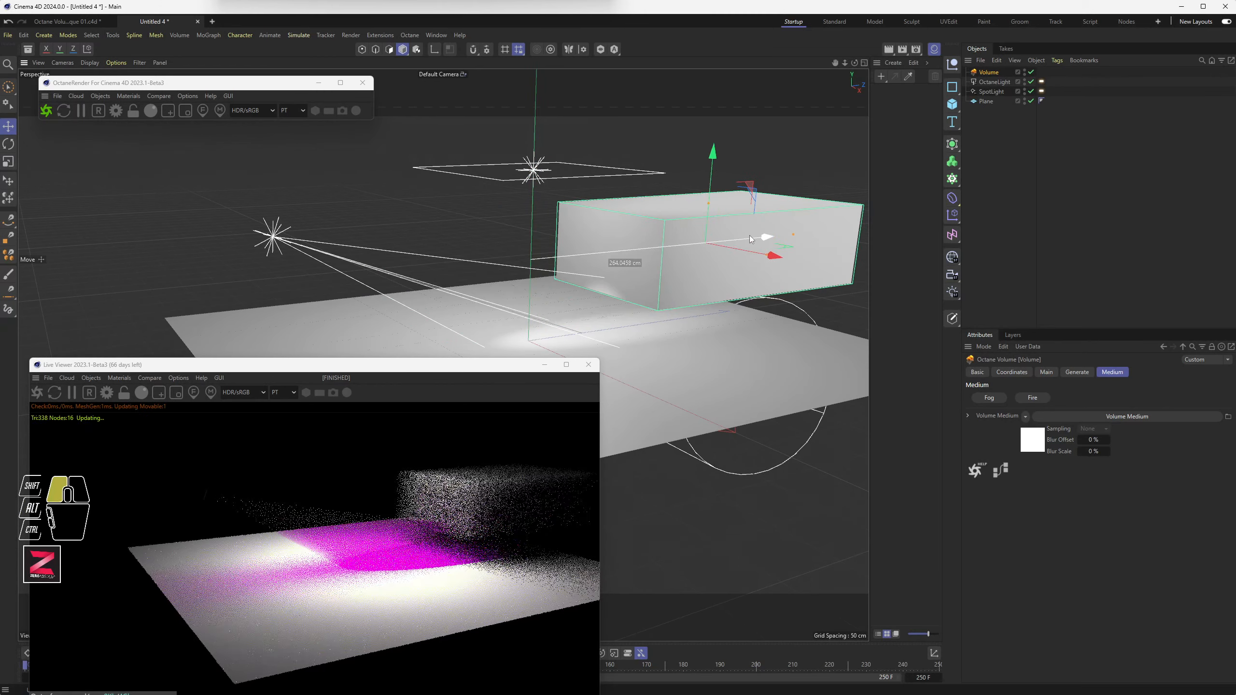
pyautogui.keyDown('alt'); pyautogui.moveTo(492, 327); pyautogui.dragTo(294, 350); pyautogui.keyUp('alt')
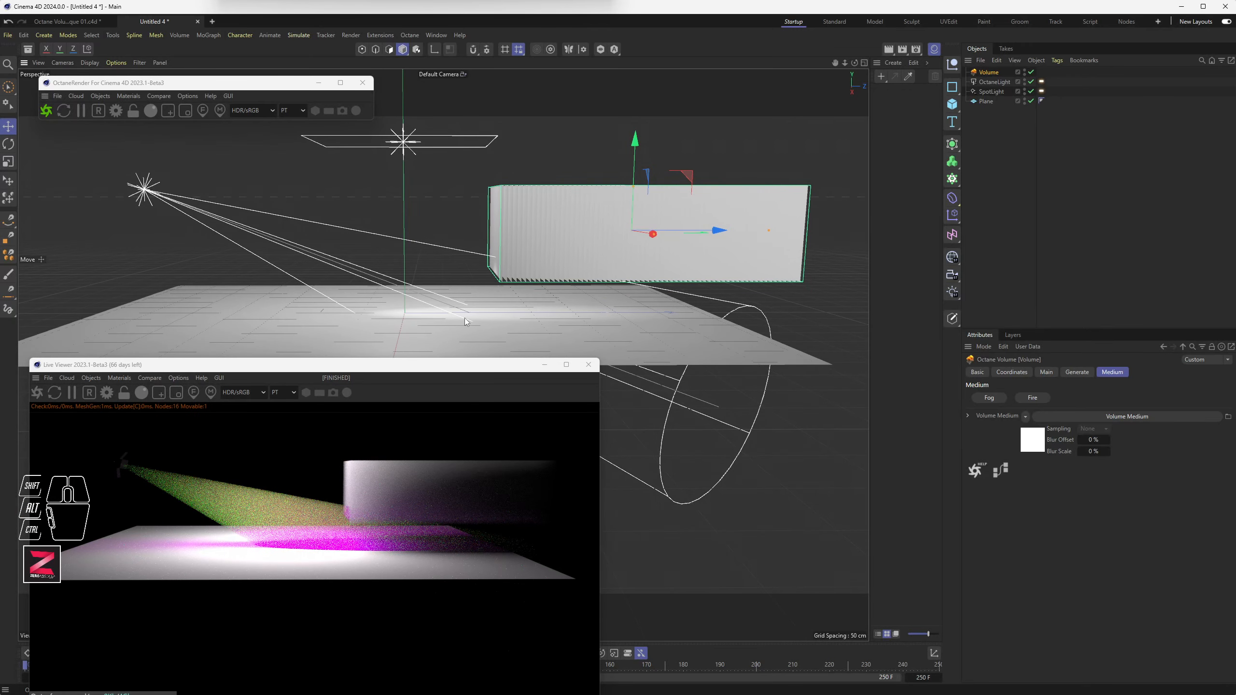
pyautogui.keyDown('alt'); pyautogui.moveTo(560, 221); pyautogui.dragTo(589, 222); pyautogui.keyUp('alt')
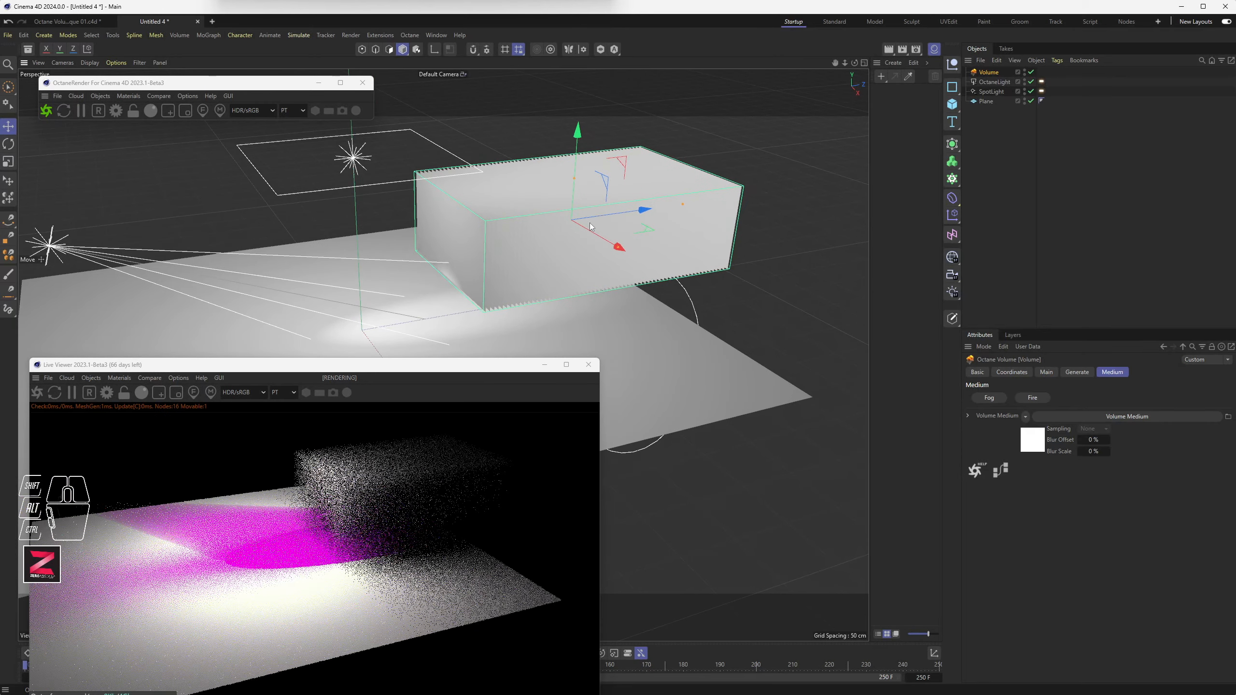
# Step: Try a much coarser editor voxel size of about 53 cm on the fog volume
pyautogui.click(990, 73)
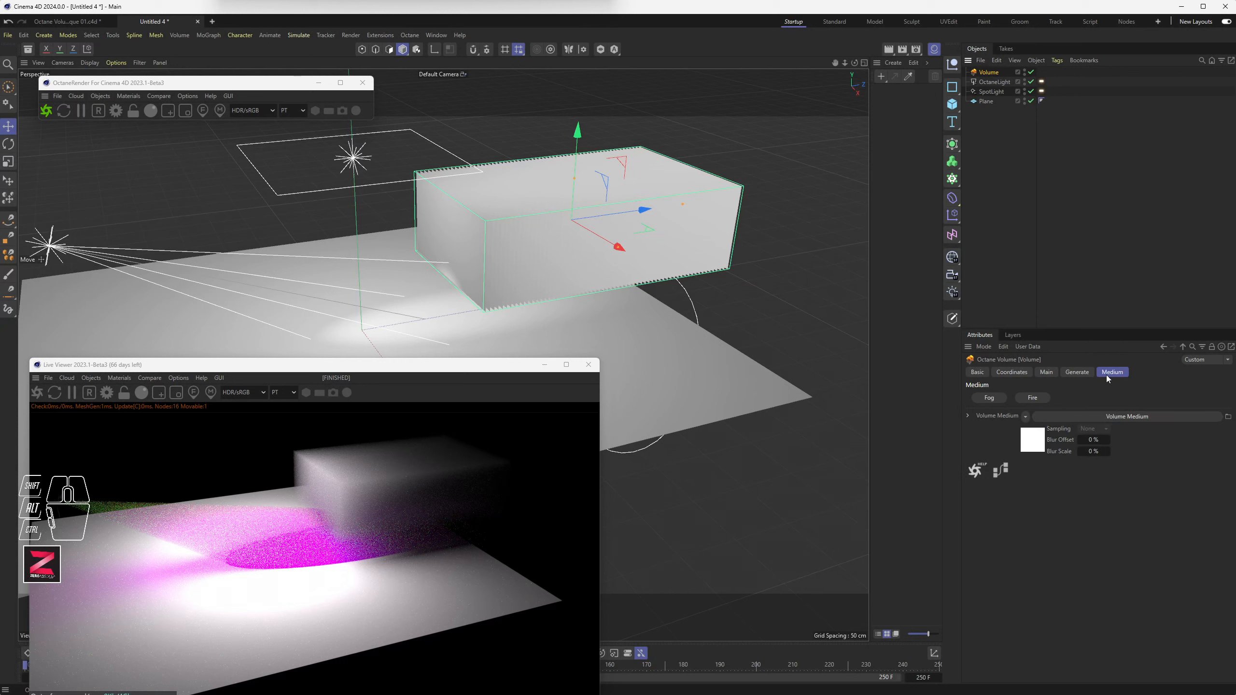
pyautogui.click(1011, 372)
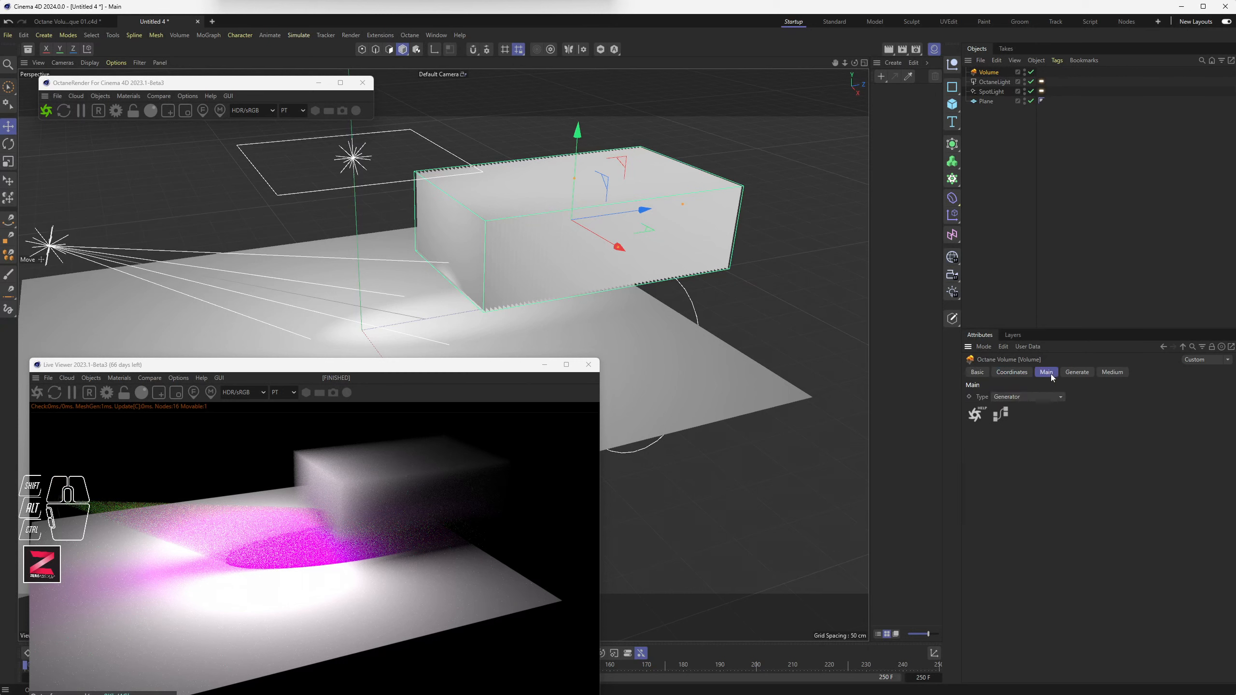
pyautogui.click(1076, 373)
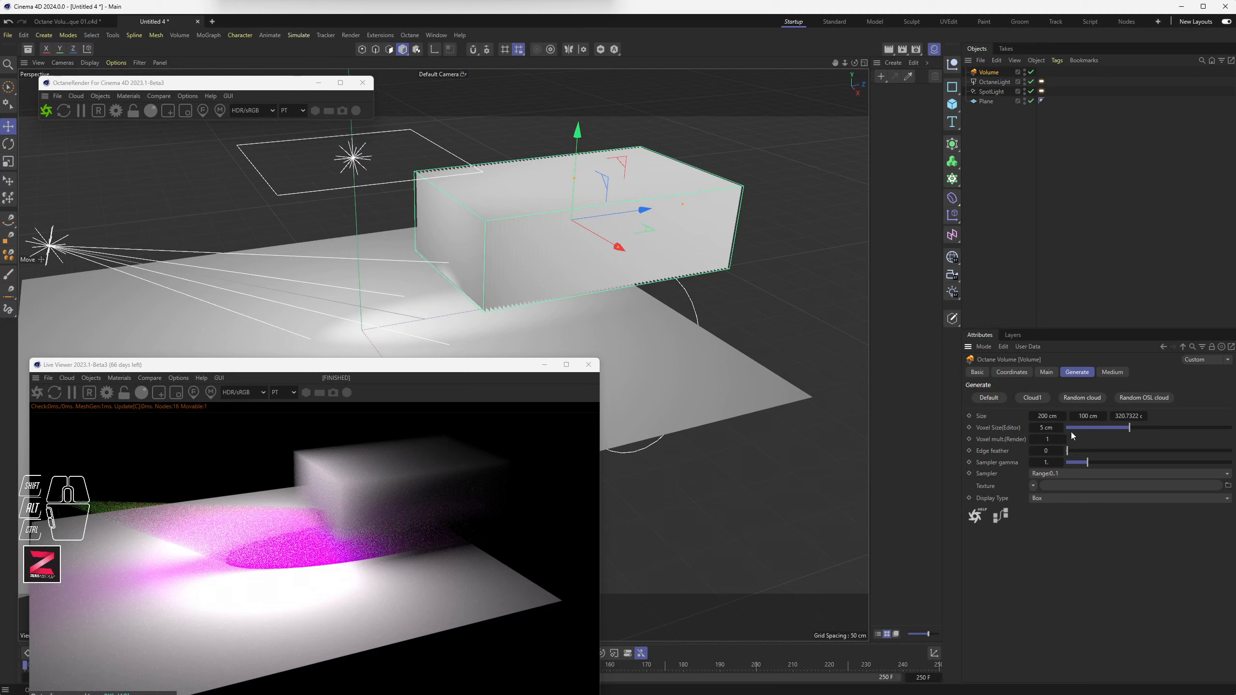
pyautogui.moveTo(1129, 429); pyautogui.dragTo(1155, 430)
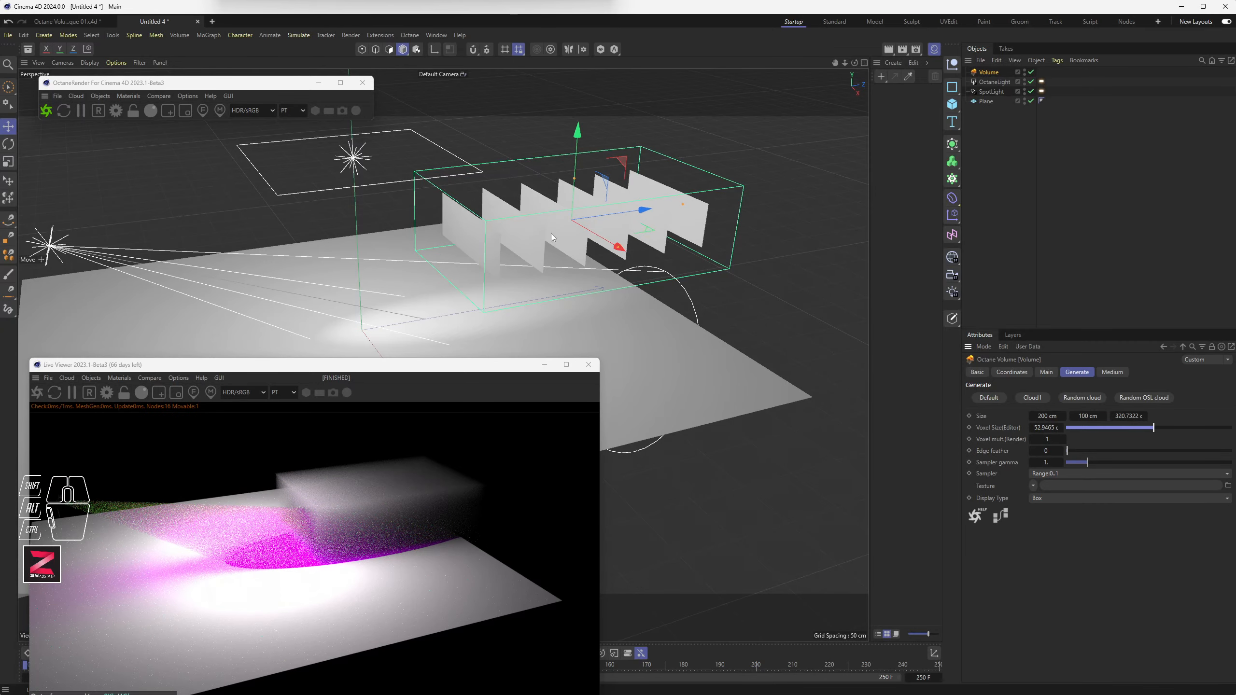
pyautogui.keyDown('alt'); pyautogui.moveTo(552, 237); pyautogui.dragTo(544, 263); pyautogui.keyUp('alt')
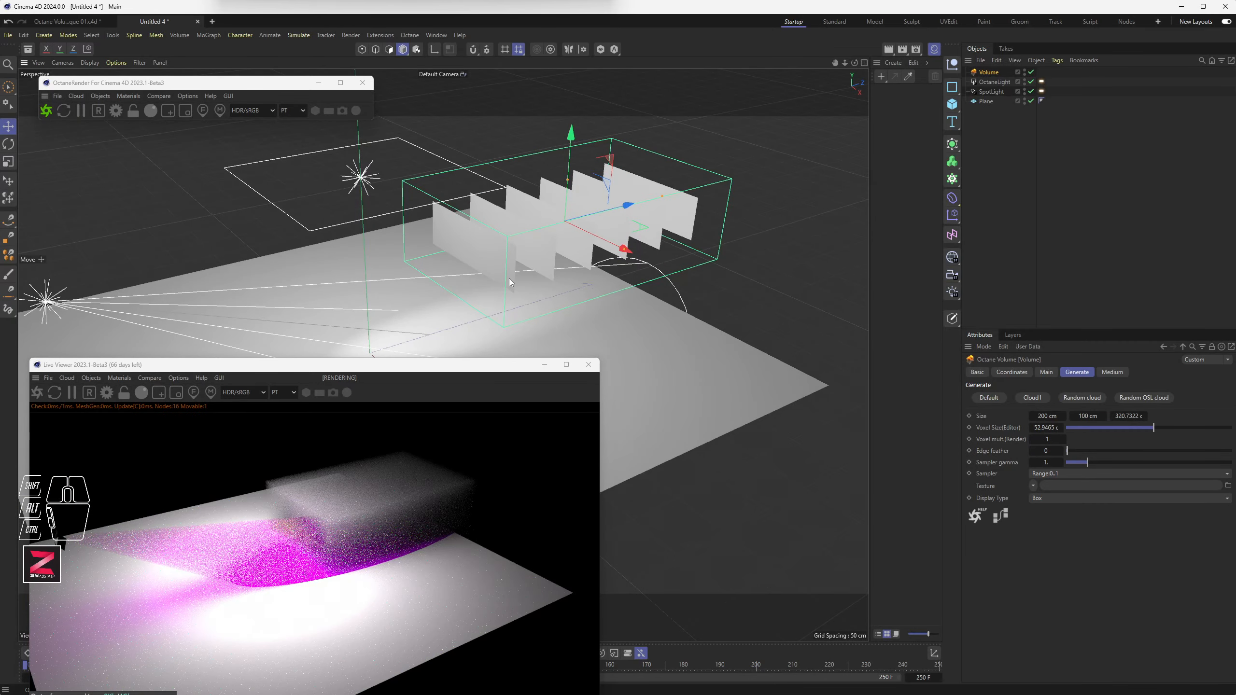
# Step: Try a finer editor voxel size of about 2.9 cm on the fog volume and reset it to 5 cm
pyautogui.moveTo(1141, 429); pyautogui.dragTo(1124, 431)
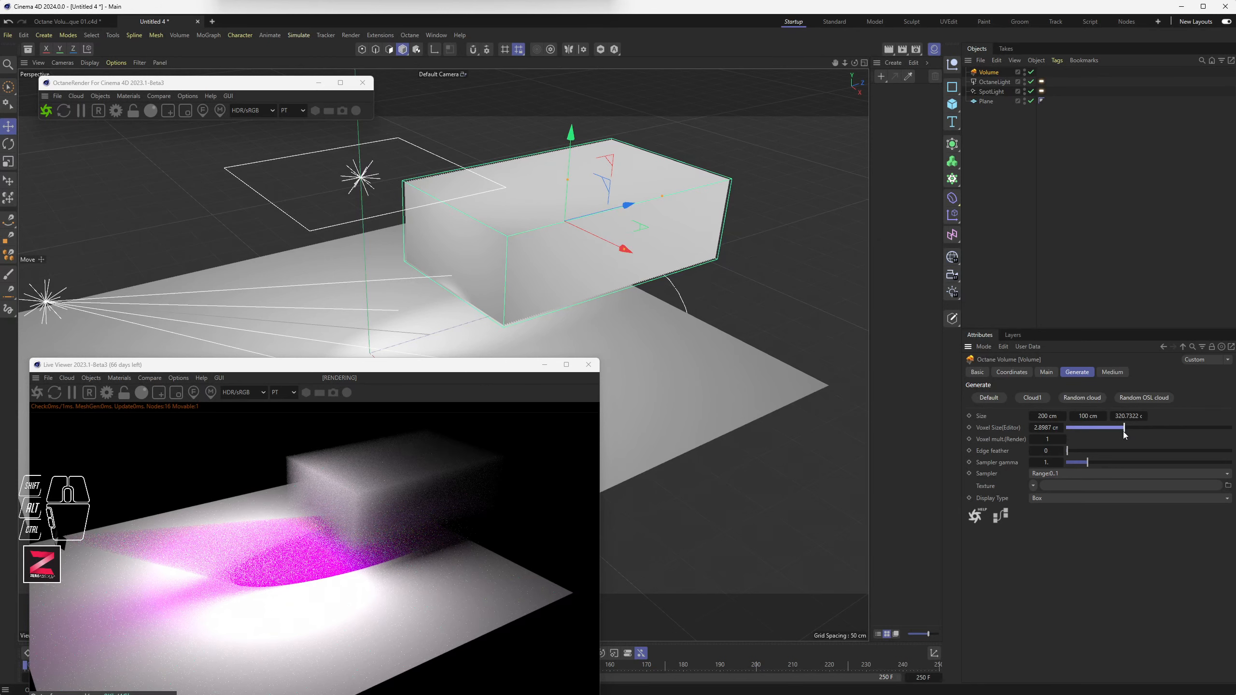
pyautogui.click(1046, 428)
pyautogui.write('5')
pyautogui.press('Return')
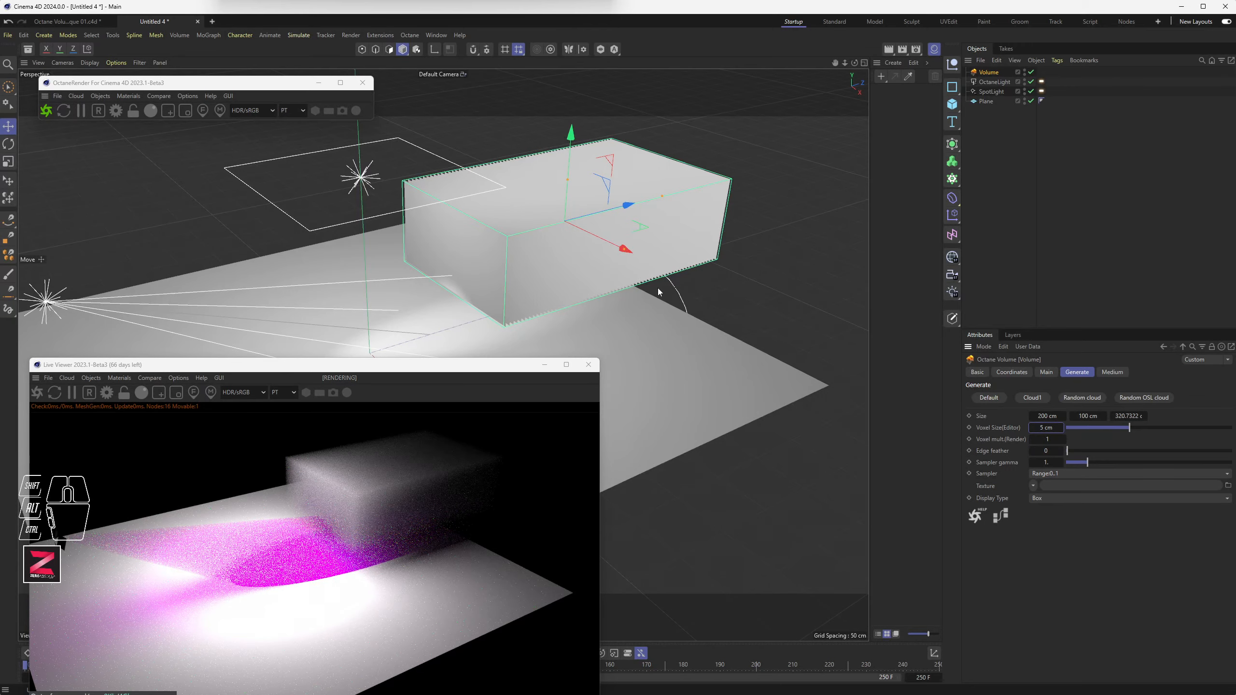
pyautogui.keyDown('alt'); pyautogui.moveTo(589, 239); pyautogui.dragTo(576, 264); pyautogui.keyUp('alt')
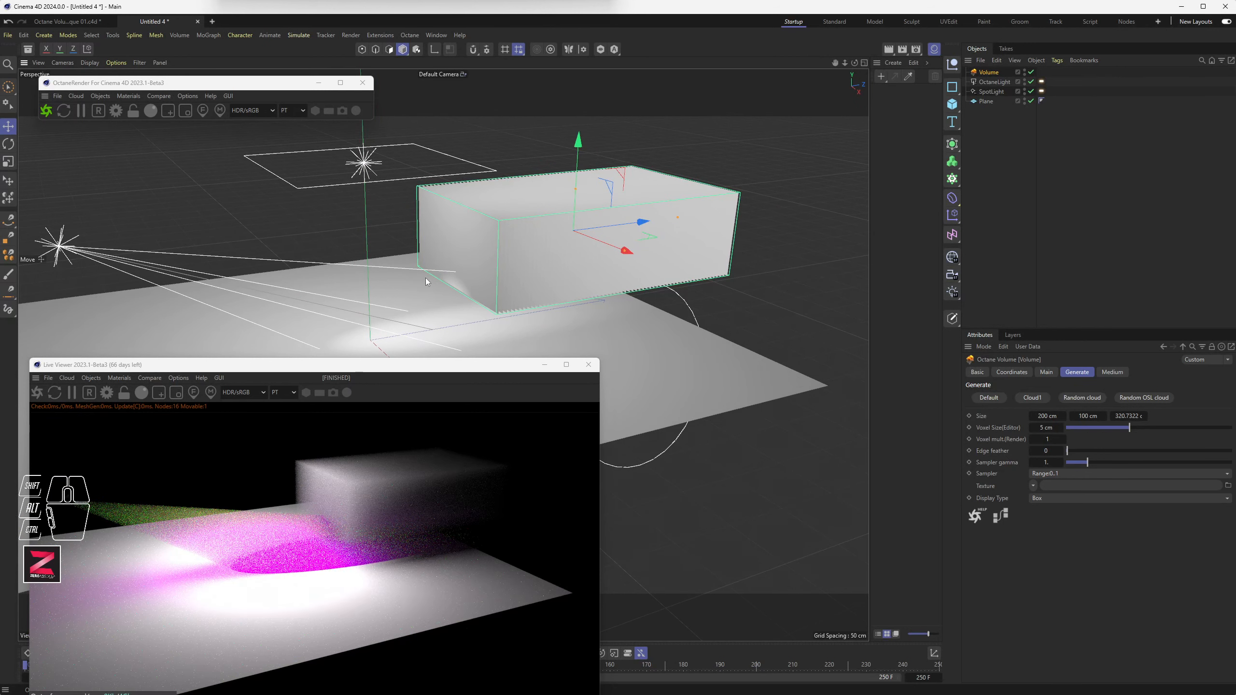
# Step: Tint the fog volume medium's absorption colour by raising its red value to about 0.896
pyautogui.click(1112, 373)
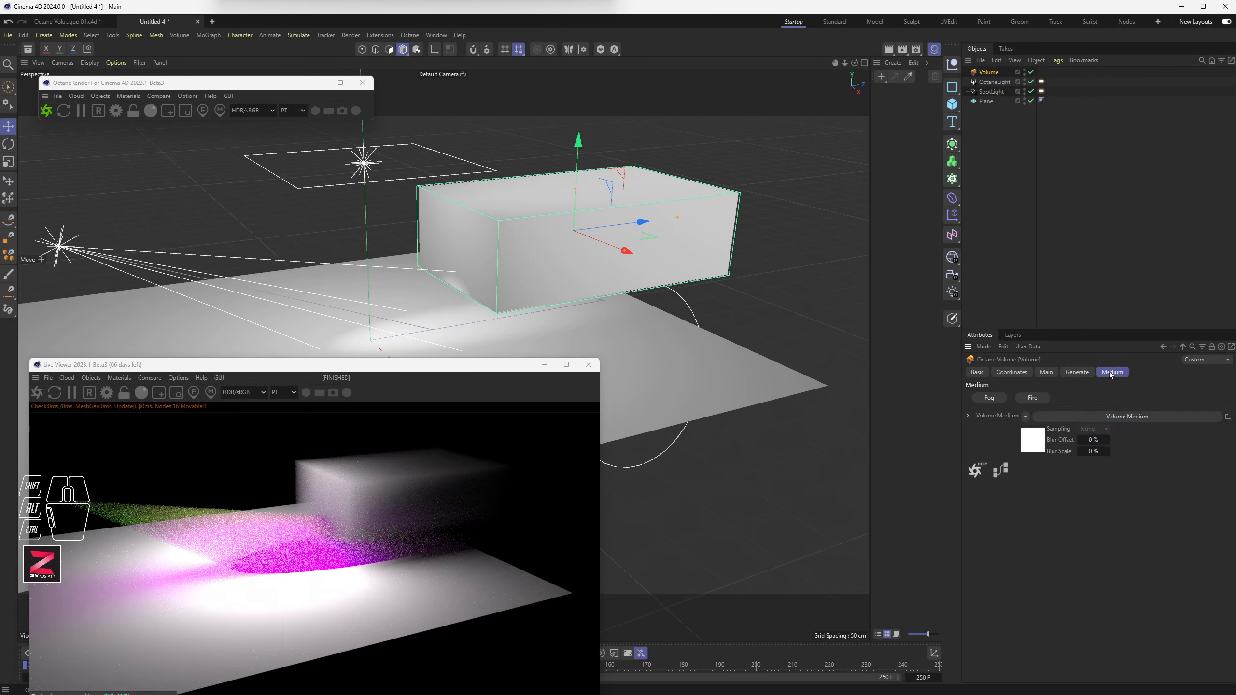
pyautogui.click(1115, 417)
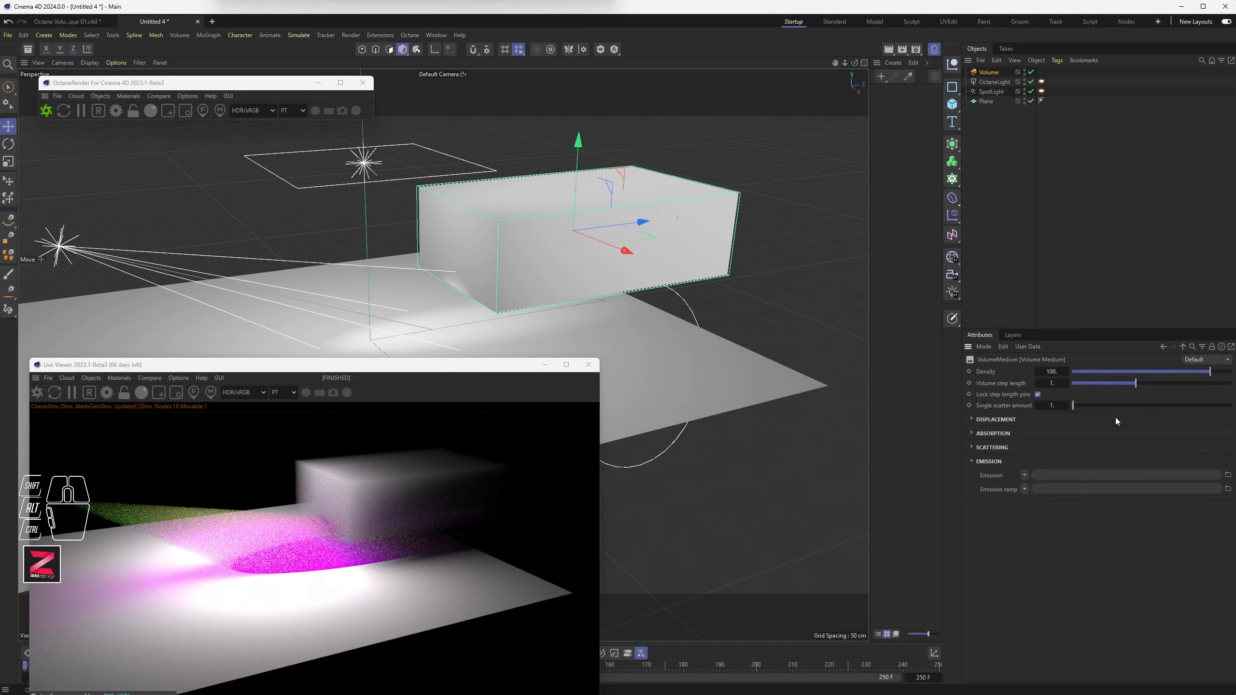
pyautogui.click(973, 433)
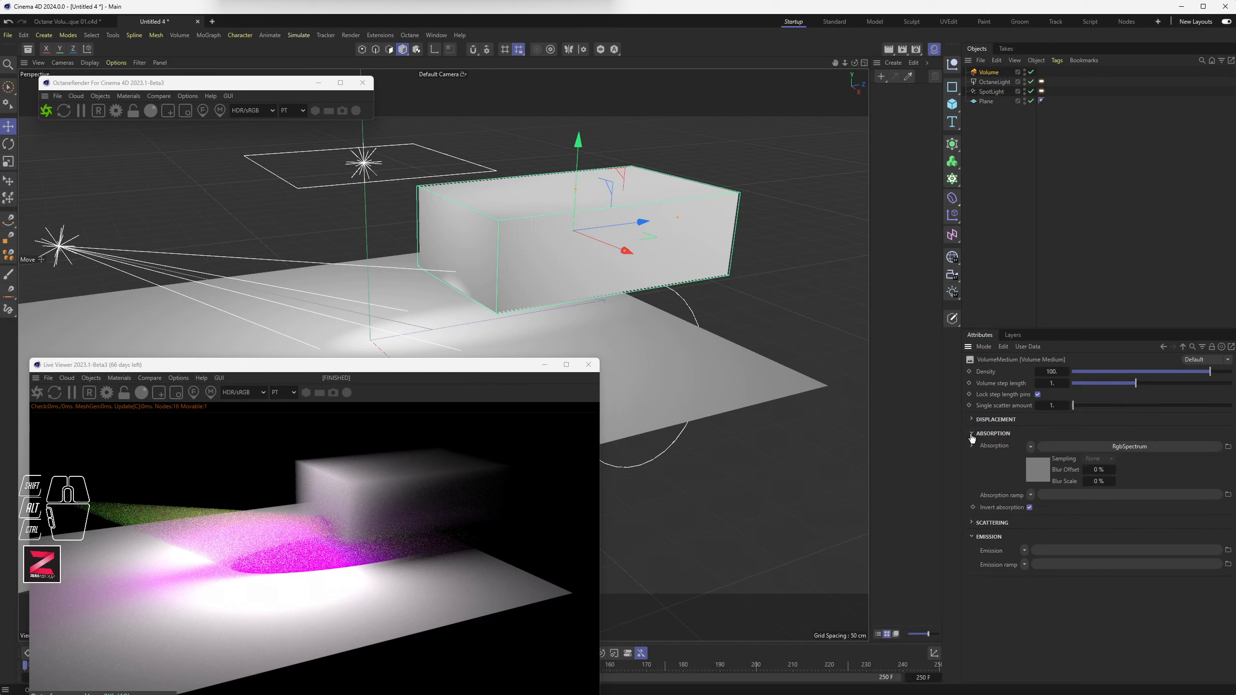
pyautogui.click(1120, 448)
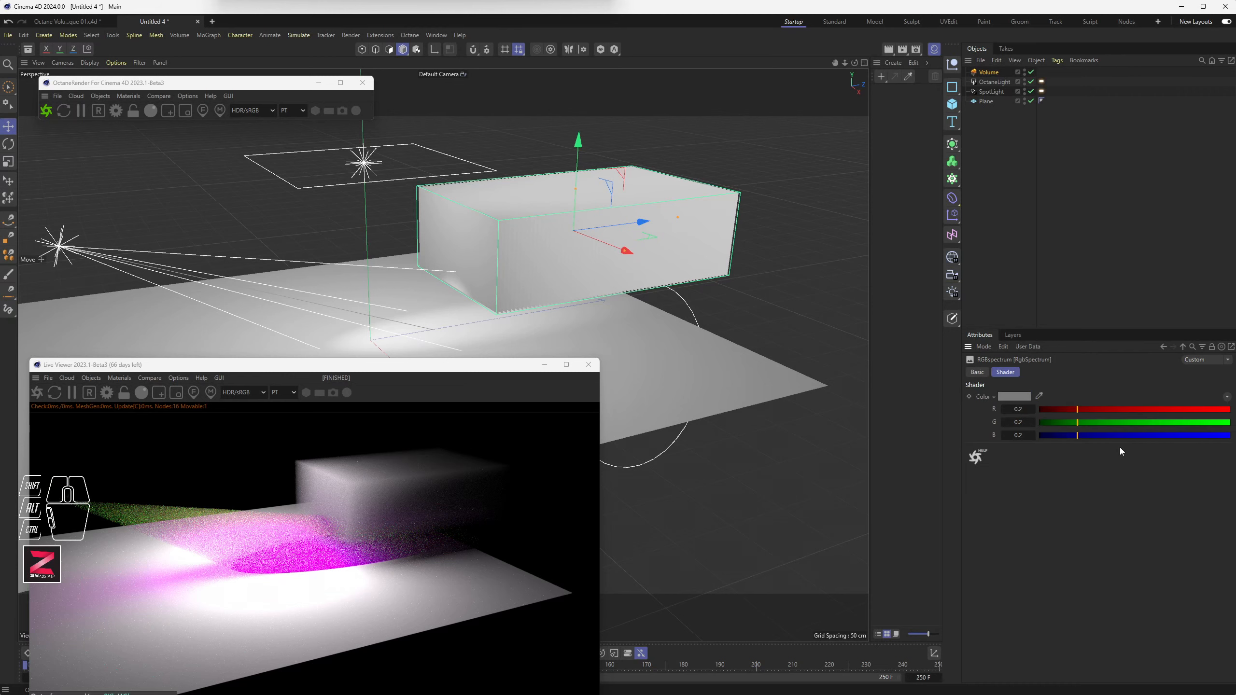
pyautogui.moveTo(1096, 409); pyautogui.dragTo(1159, 409)
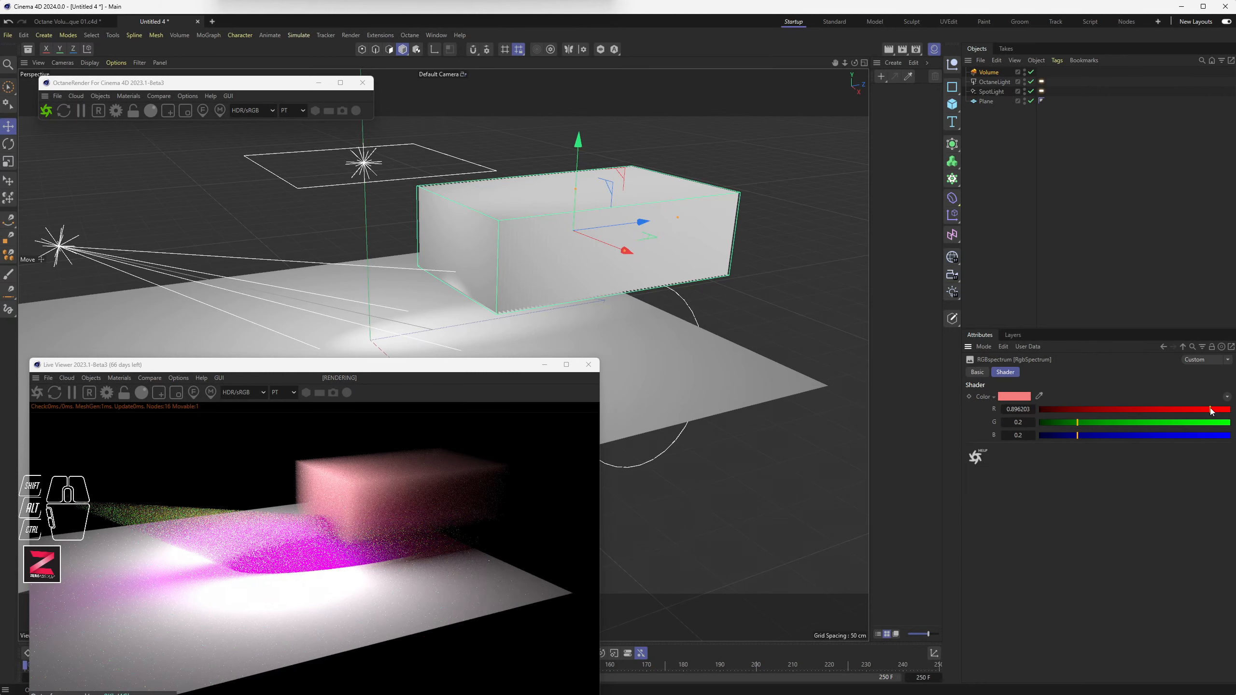
# Step: Turn off Invert absorption in the volume medium and raise the absorption colour's red value to about 0.919
pyautogui.click(1183, 346)
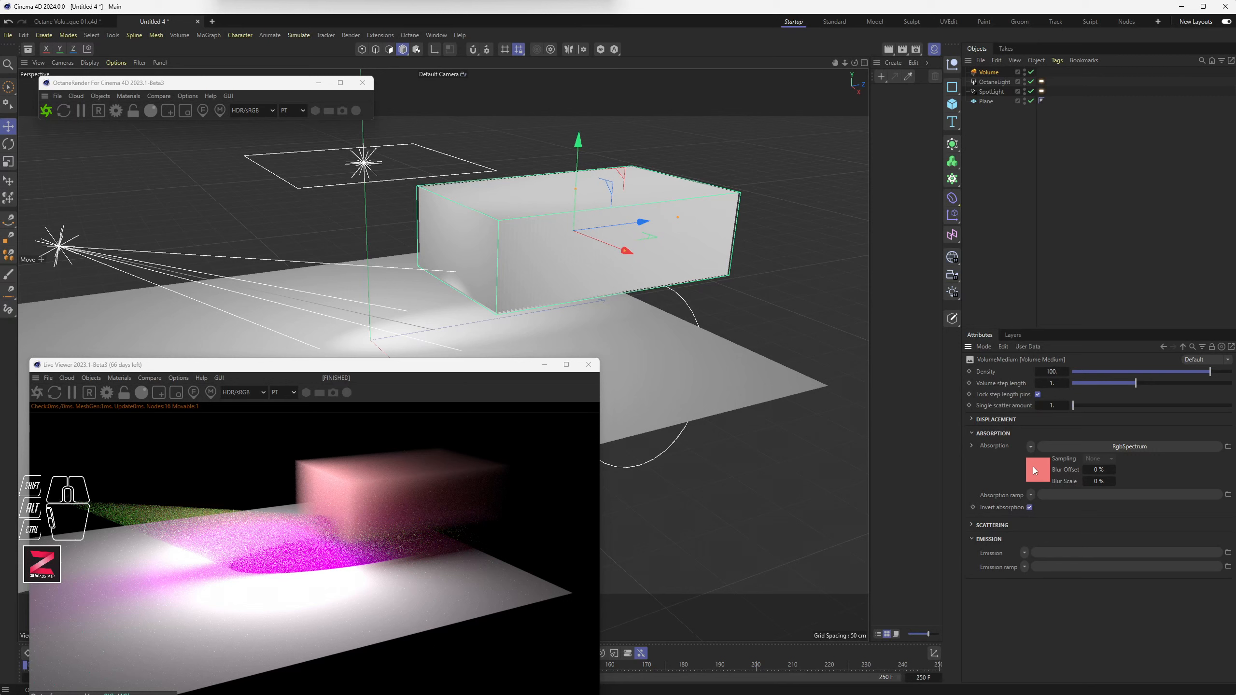
pyautogui.click(1029, 508)
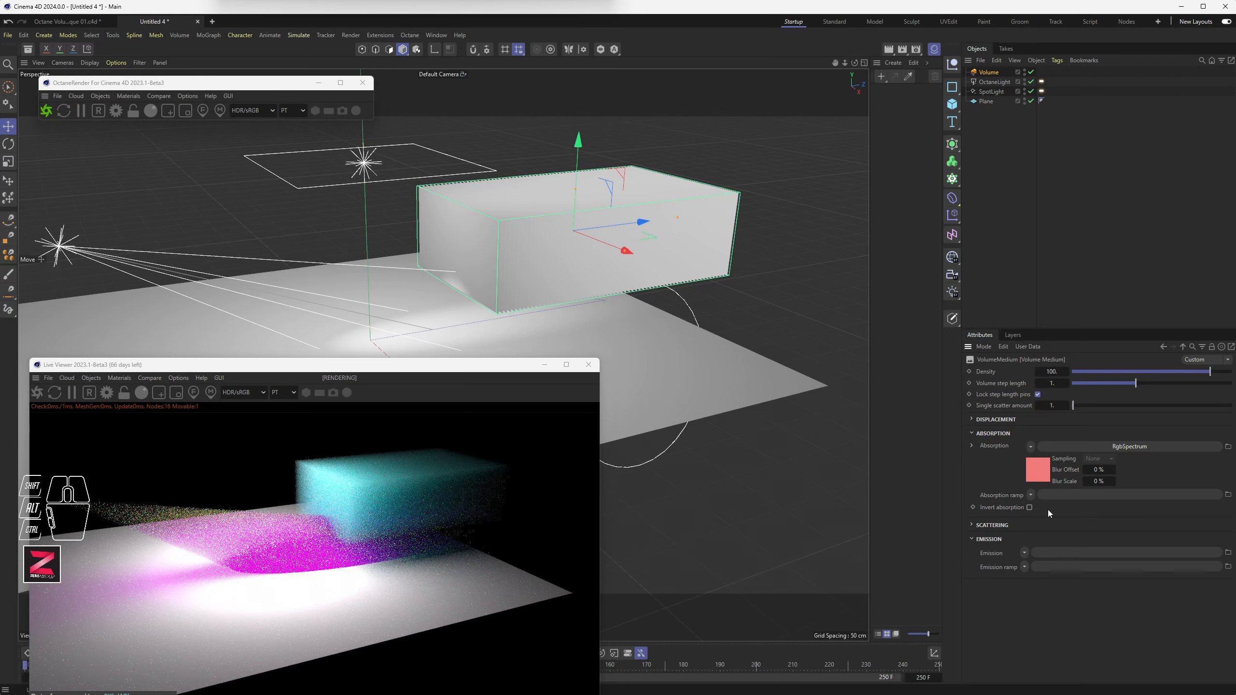
pyautogui.click(1100, 446)
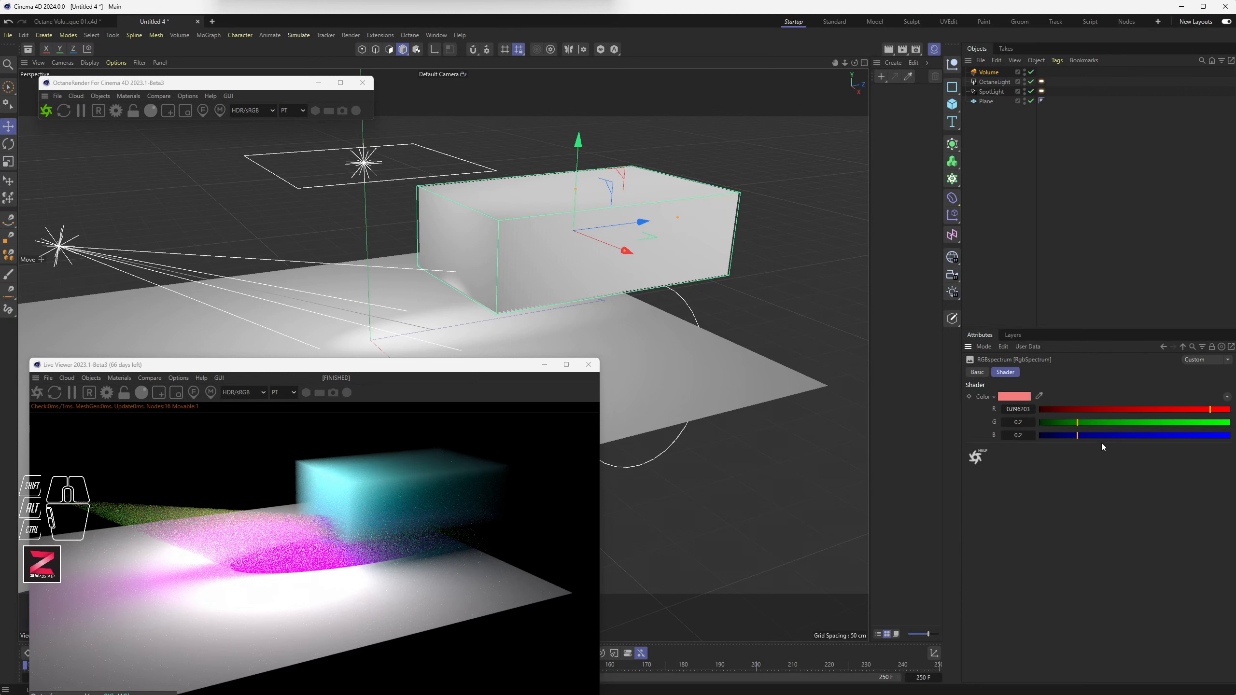
pyautogui.moveTo(1174, 411); pyautogui.dragTo(1210, 415)
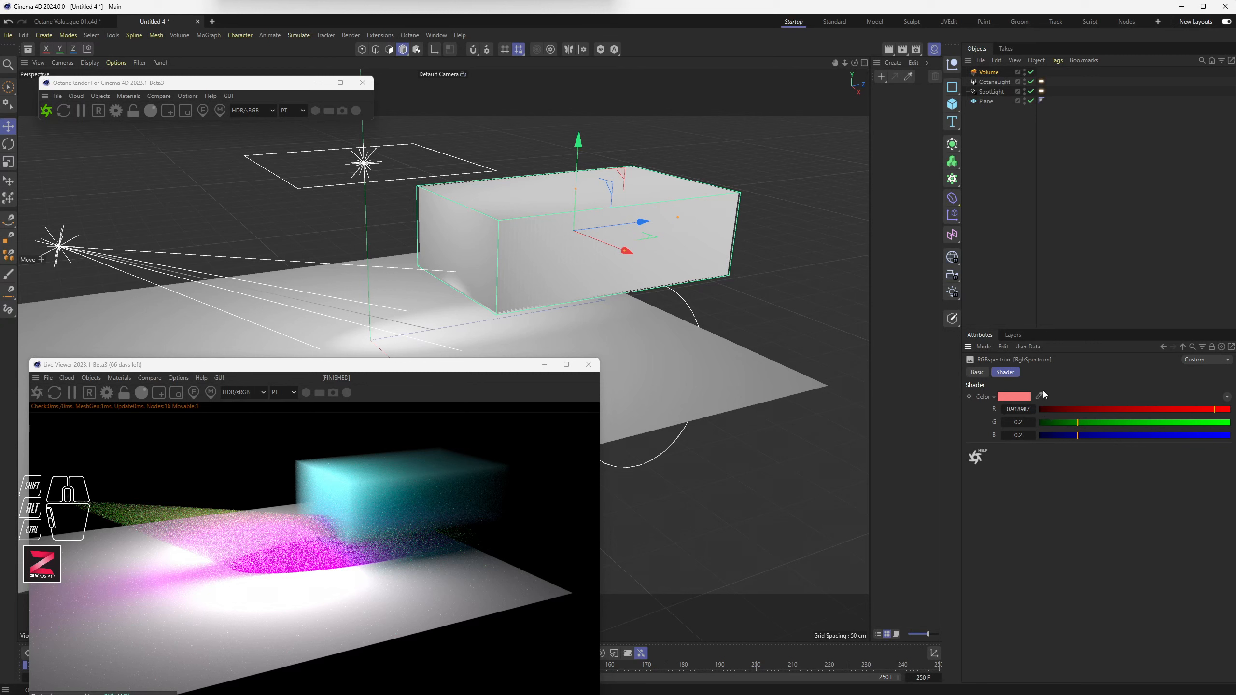
pyautogui.click(1183, 347)
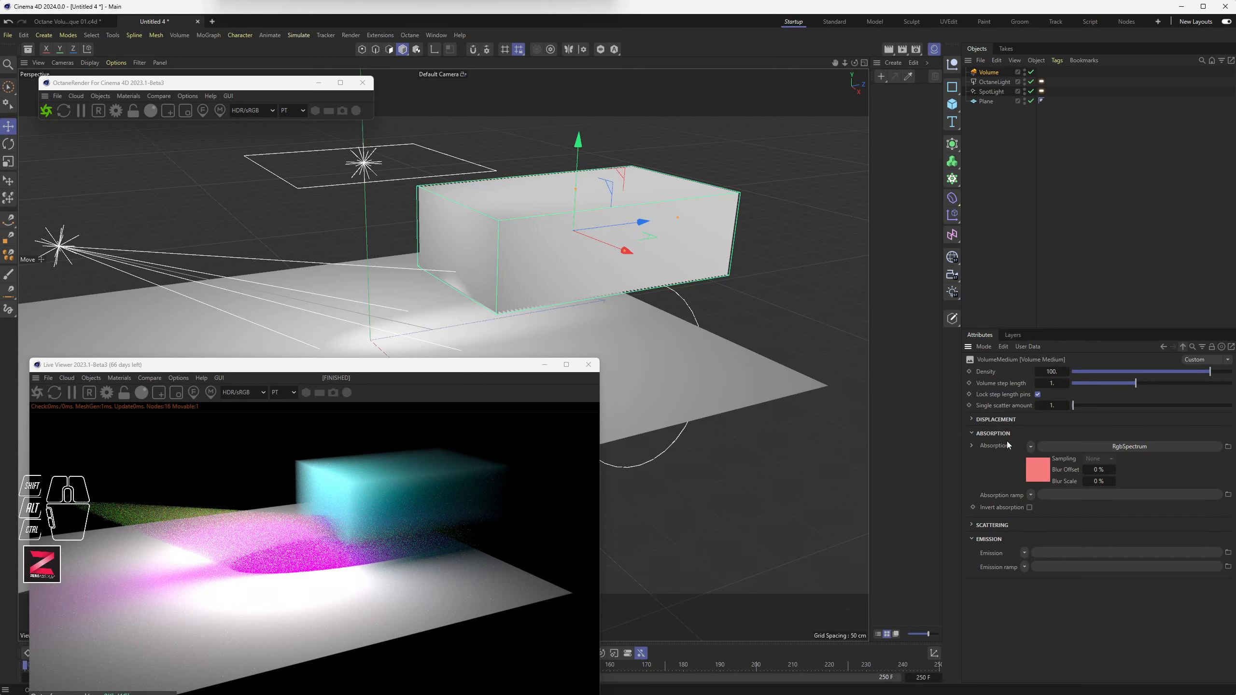
# Step: Turn Invert absorption back on and set the absorption colour to black with R, G and B at 0
pyautogui.click(1029, 508)
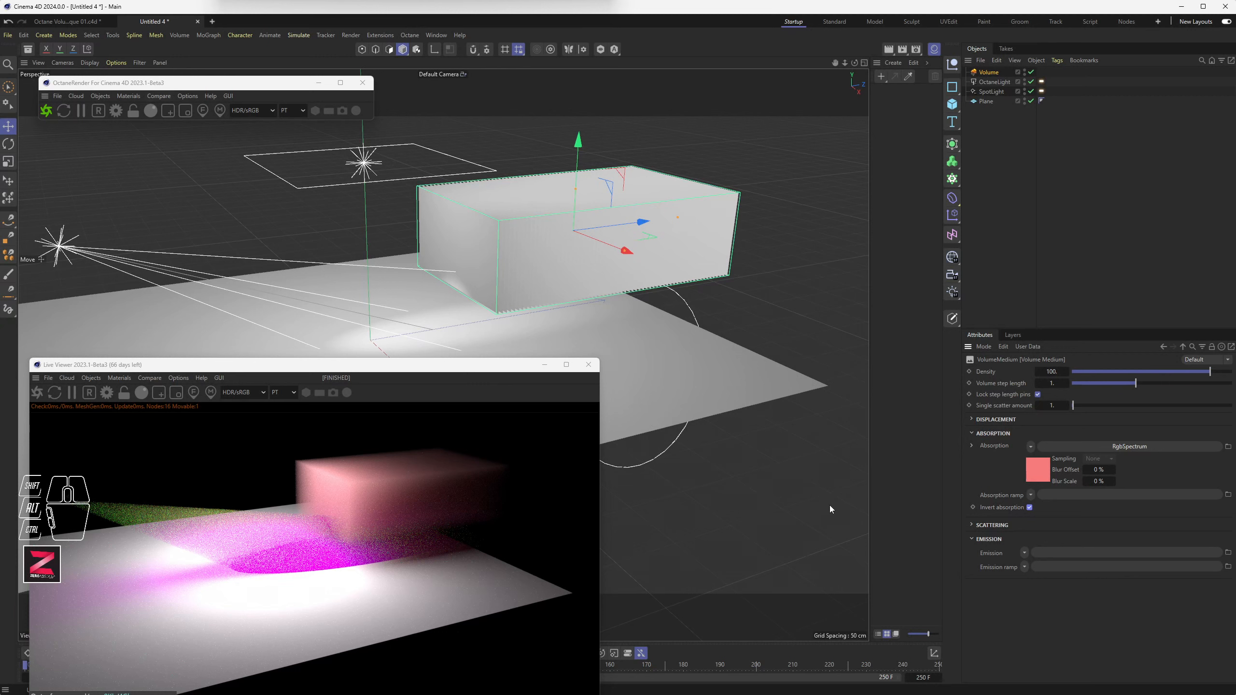
pyautogui.click(973, 525)
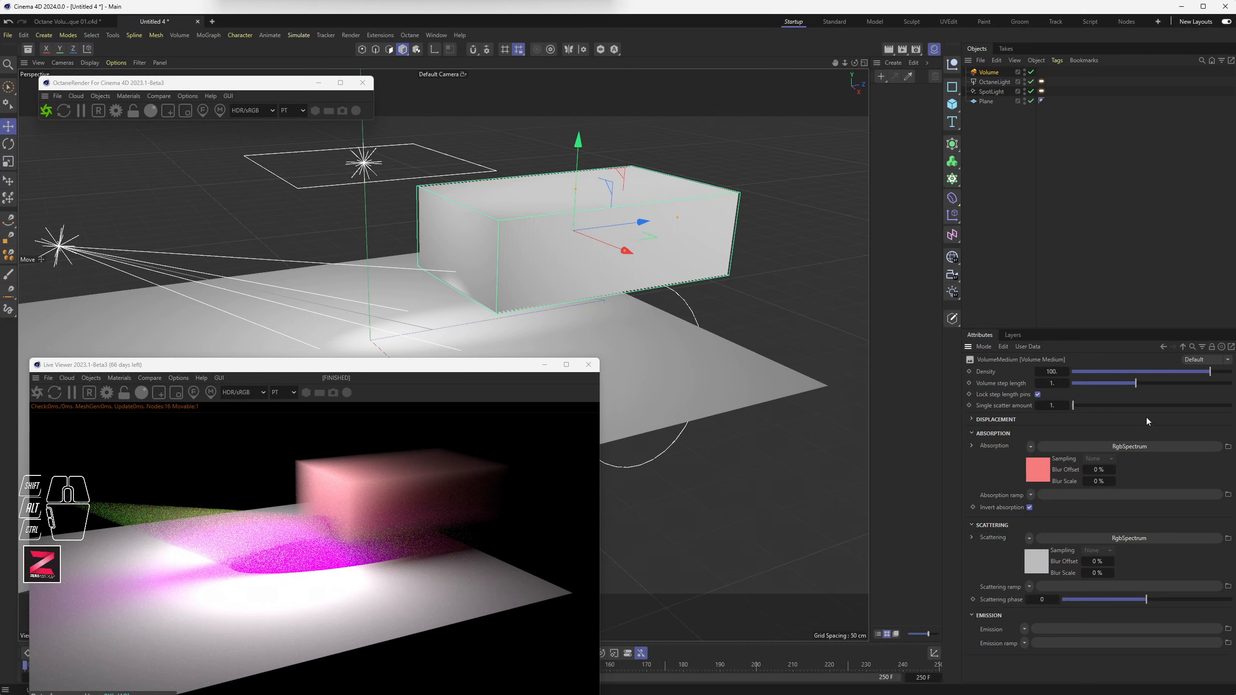
pyautogui.click(1117, 447)
pyautogui.moveTo(1075, 421); pyautogui.dragTo(1009, 416)
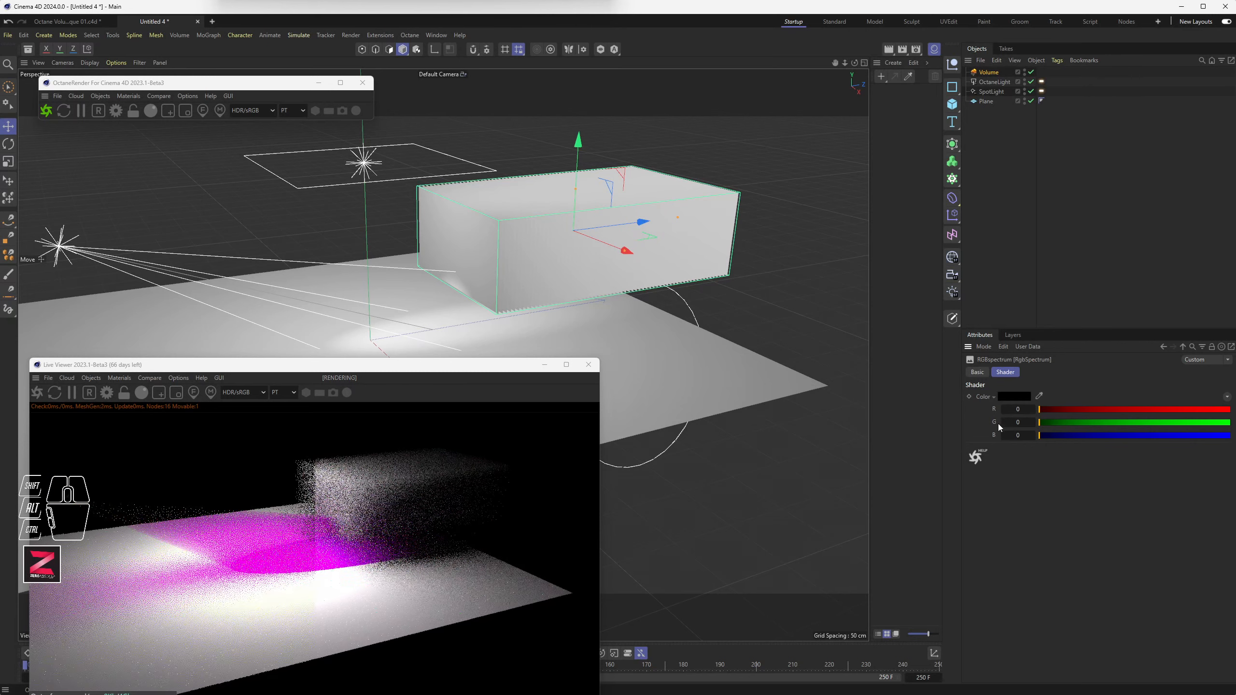
pyautogui.click(1182, 346)
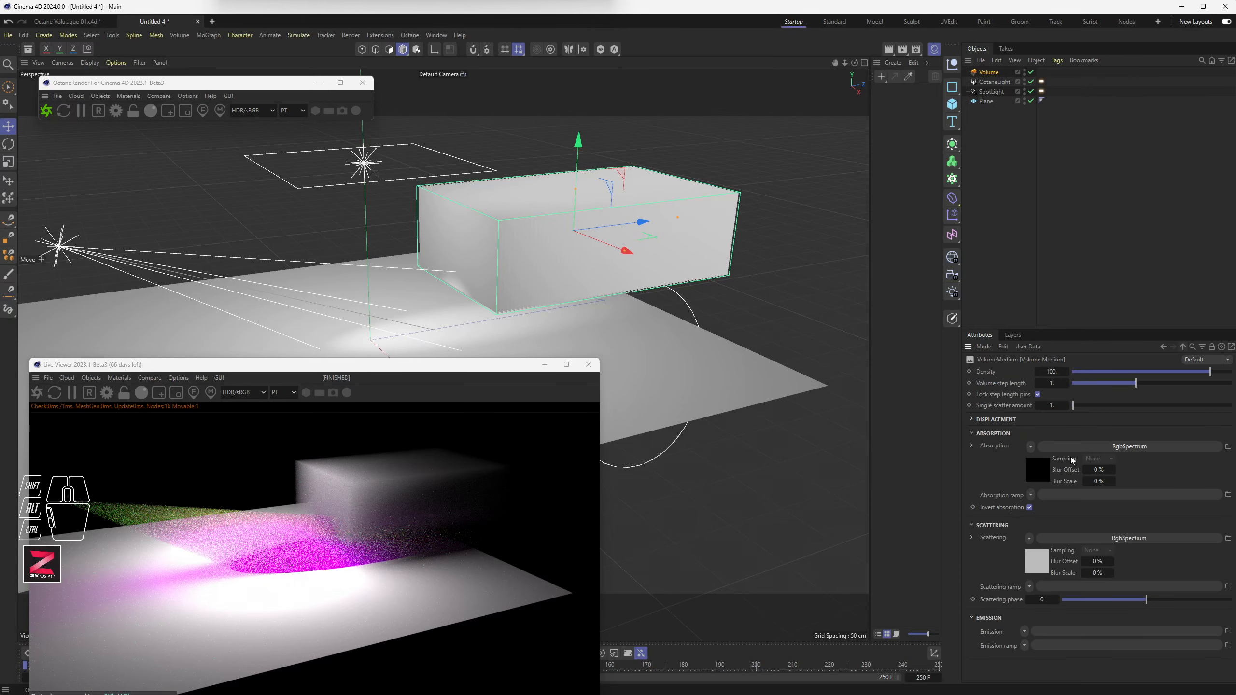
# Step: Turn off Invert absorption in the volume medium and disable the SpotLight
pyautogui.click(1030, 508)
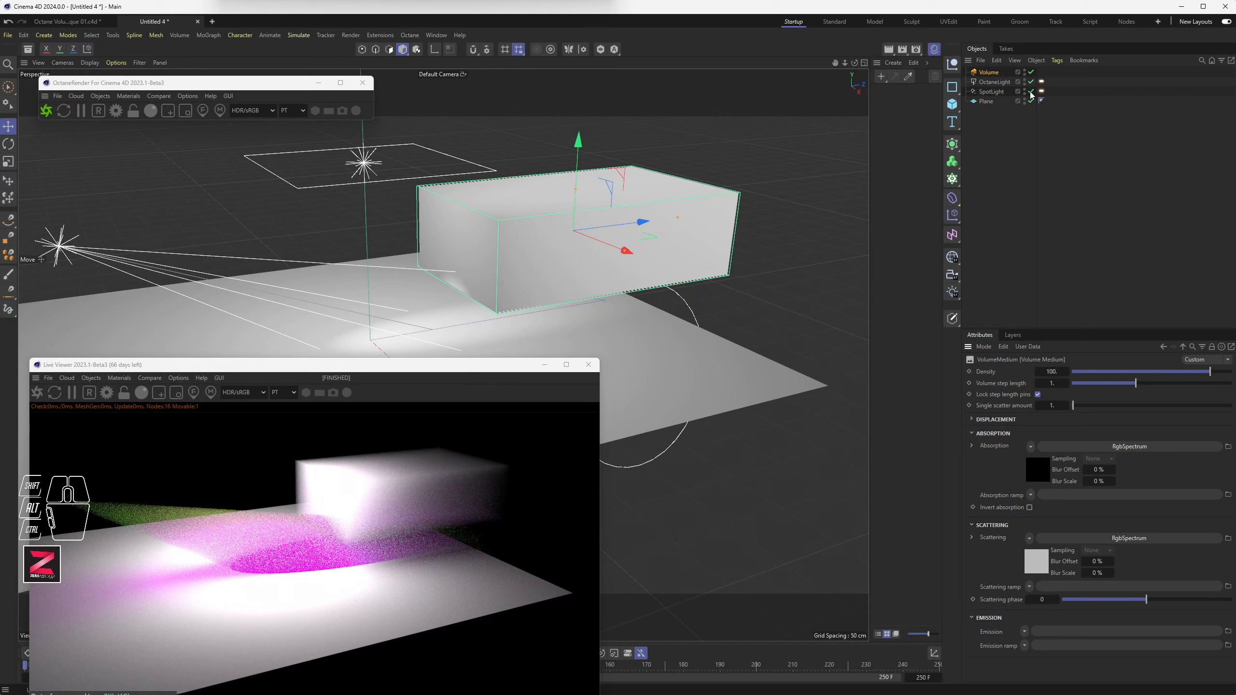
pyautogui.click(992, 92)
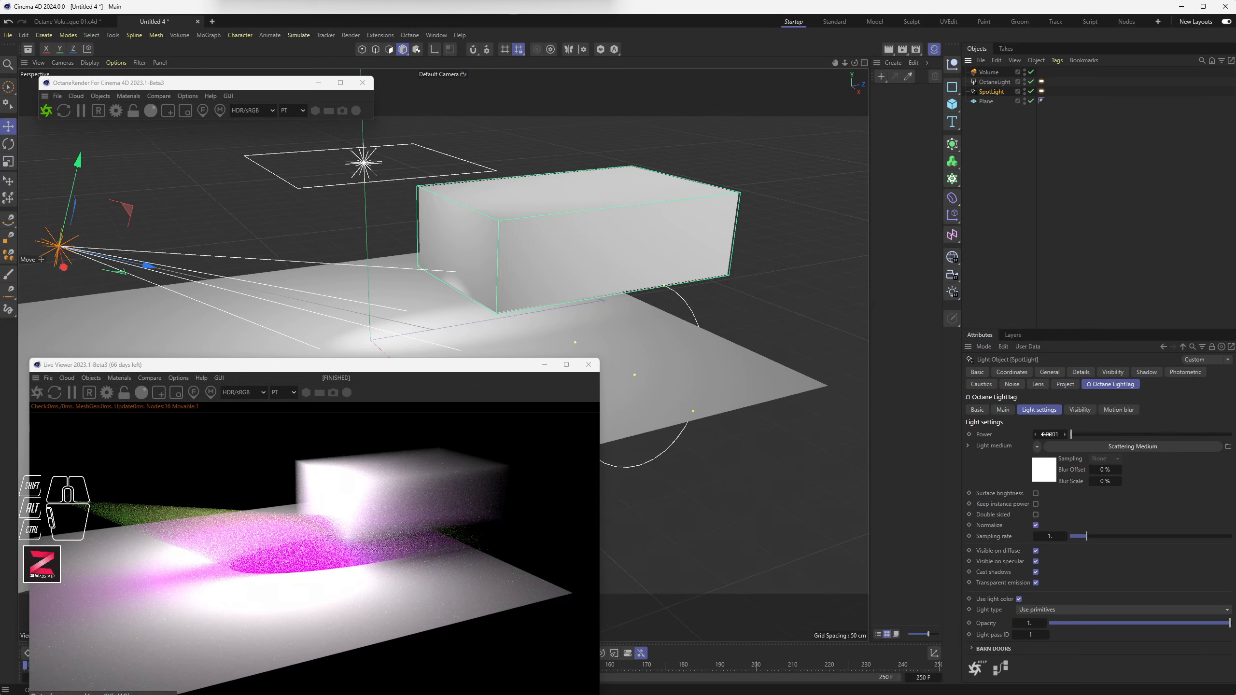
pyautogui.click(1031, 92)
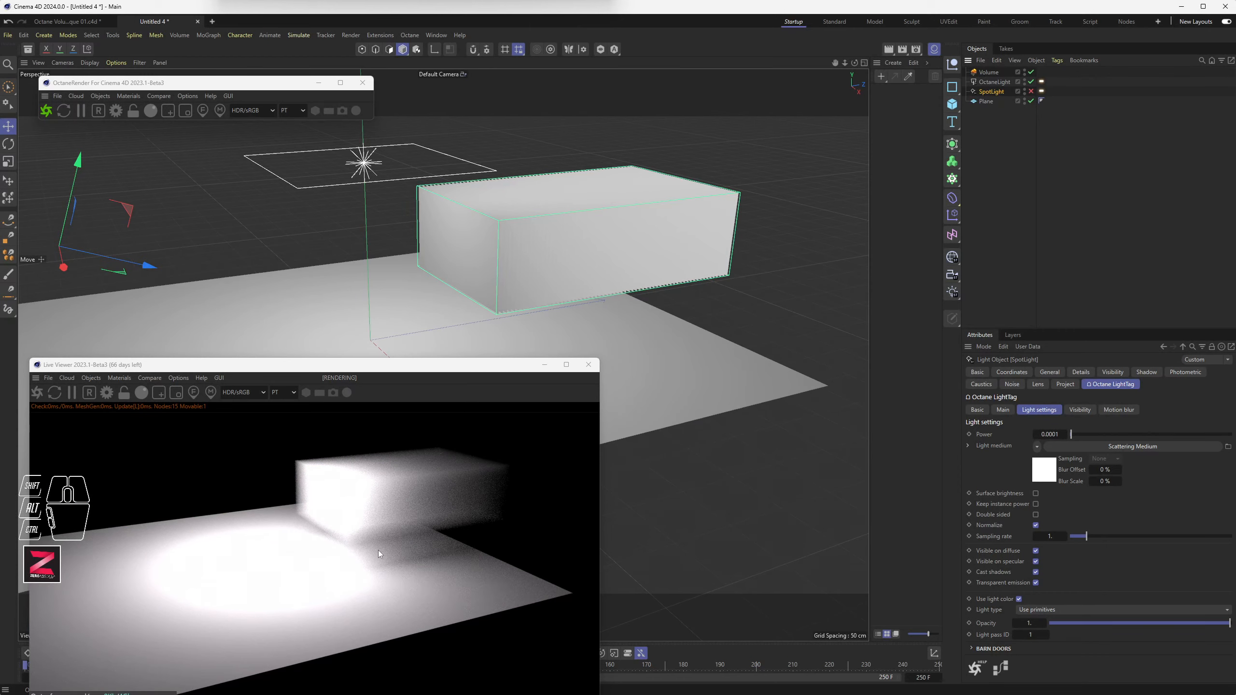
pyautogui.keyDown('alt'); pyautogui.moveTo(652, 361); pyautogui.dragTo(619, 353); pyautogui.keyUp('alt')
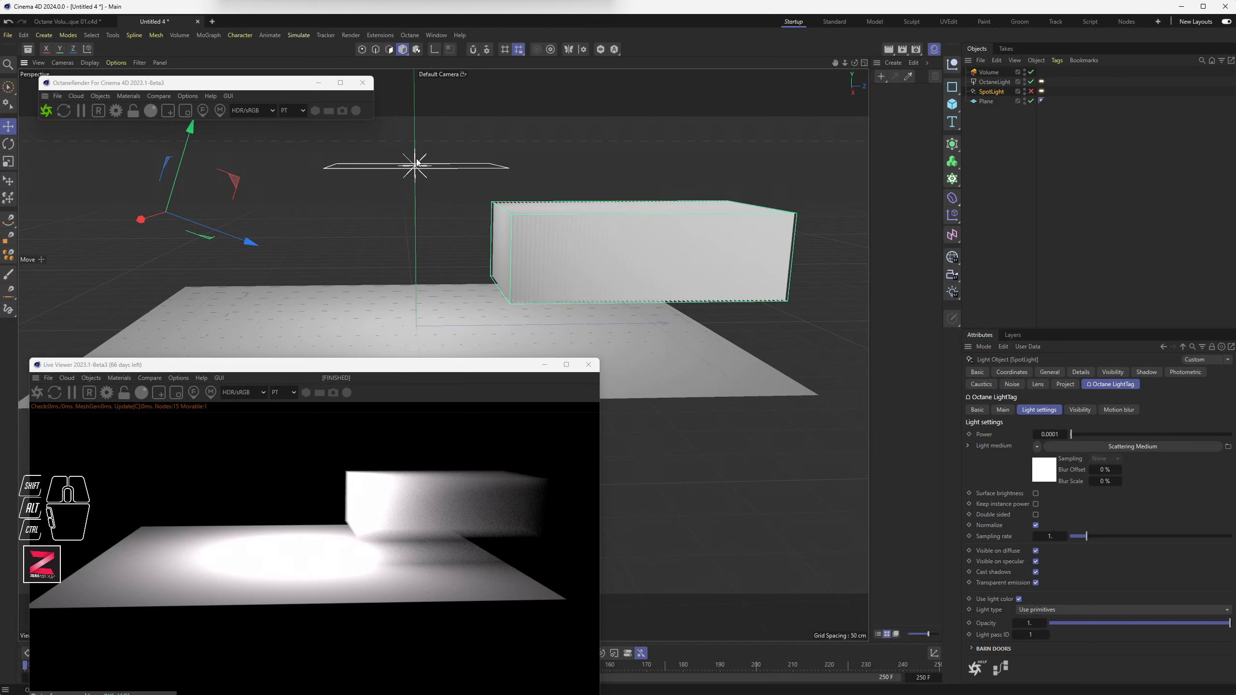
pyautogui.keyDown('alt'); pyautogui.moveTo(410, 172); pyautogui.dragTo(427, 223); pyautogui.keyUp('alt')
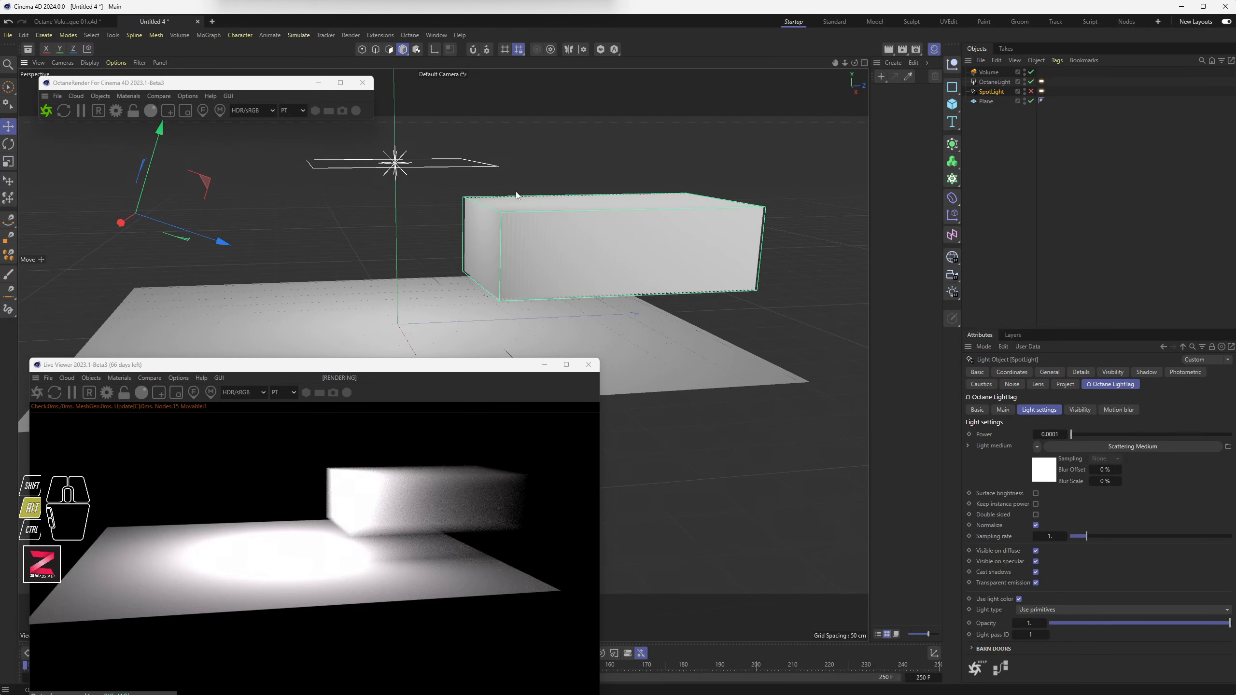
# Step: Set the fog volume's scattering colour to black with R, G and B at 0
pyautogui.click(996, 73)
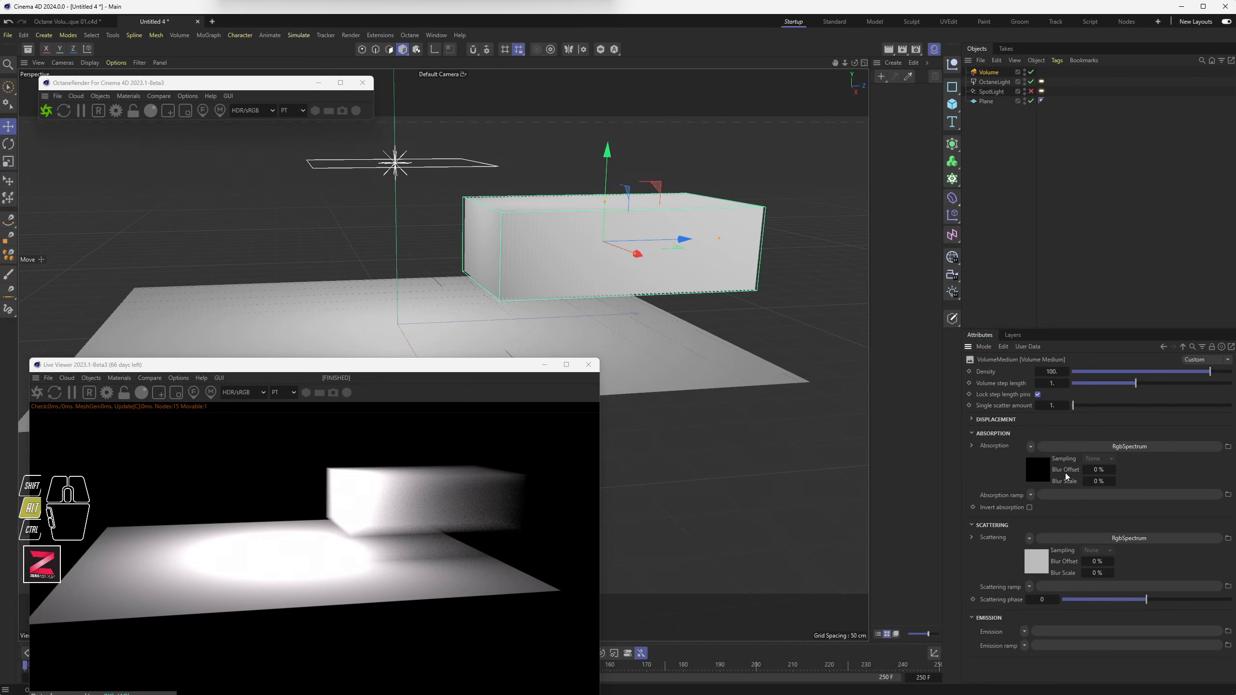
pyautogui.click(1066, 541)
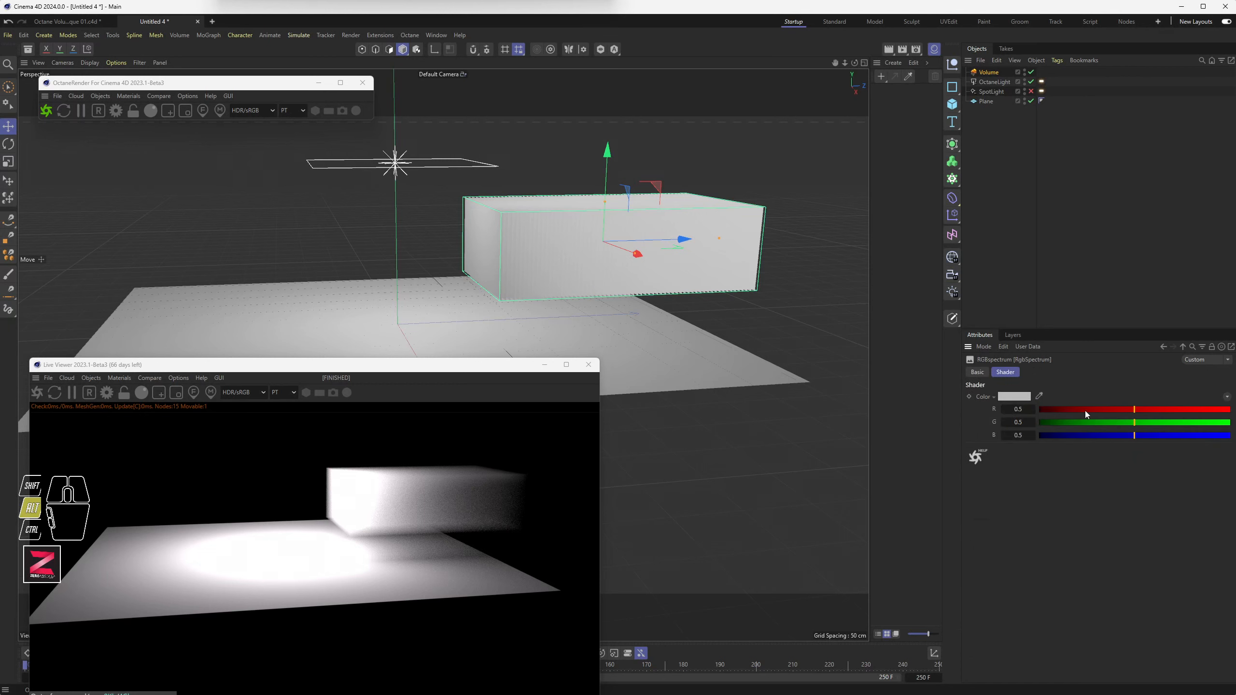
pyautogui.keyDown('alt'); pyautogui.moveTo(1066, 410); pyautogui.dragTo(1029, 435); pyautogui.keyUp('alt')
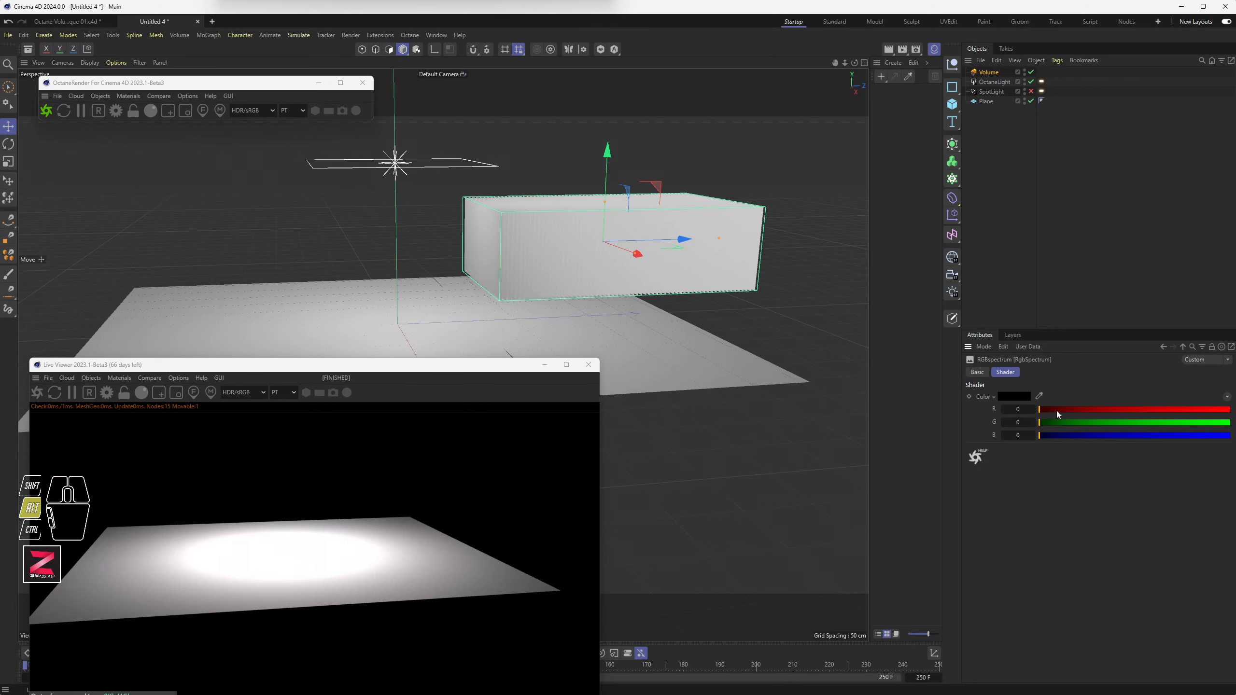
# Step: Tint the fog volume's scattering colour yellow with red at about 0.823 and green at about 0.835
pyautogui.keyDown('alt'); pyautogui.moveTo(1046, 410); pyautogui.dragTo(1199, 408); pyautogui.keyUp('alt')
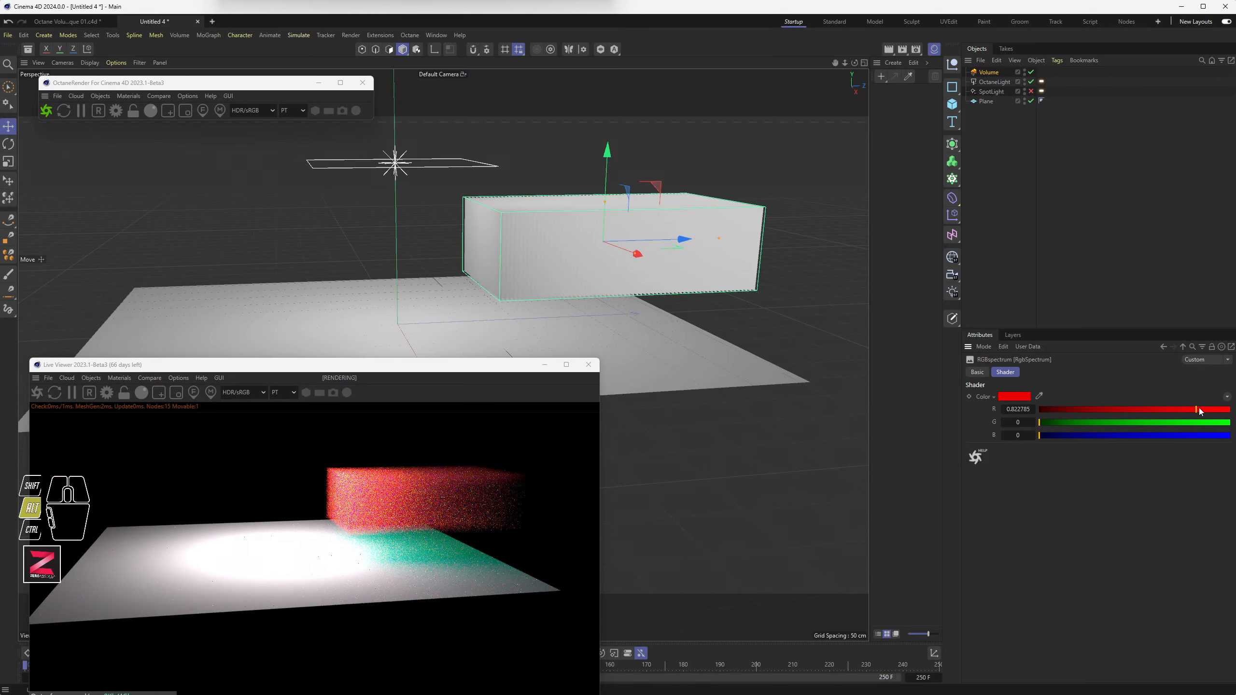
pyautogui.keyDown('alt'); pyautogui.click(1198, 422); pyautogui.keyUp('alt')
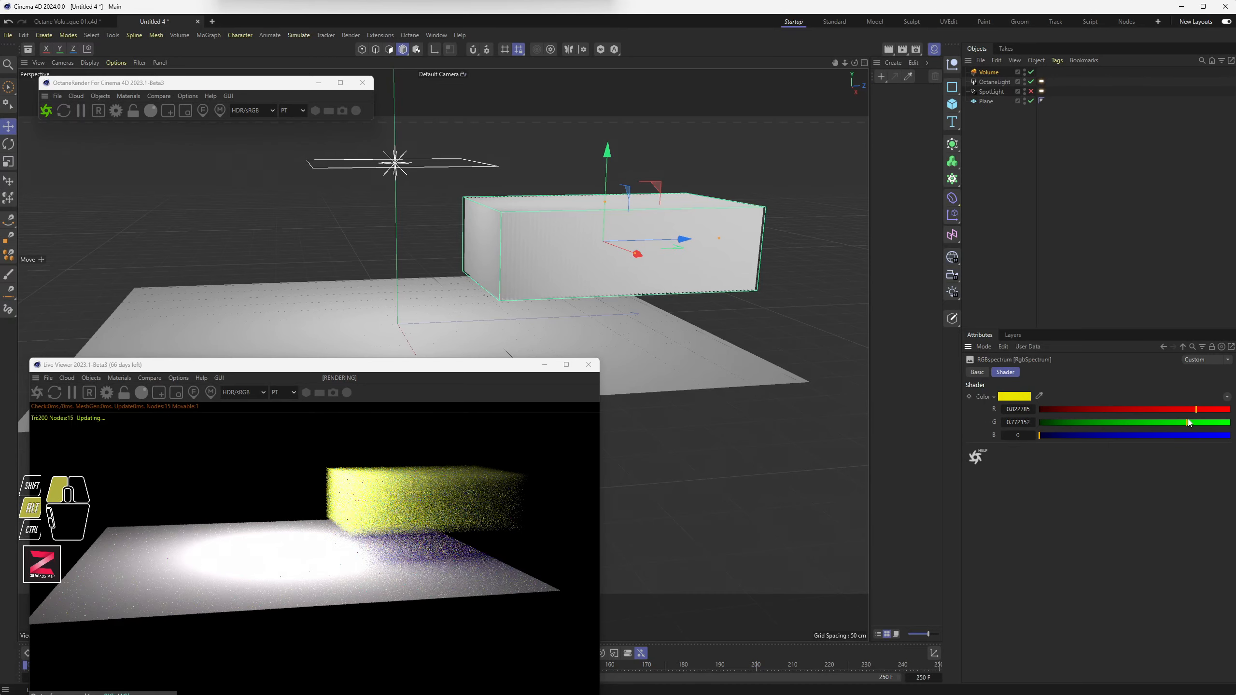
pyautogui.keyDown('alt'); pyautogui.moveTo(1198, 423); pyautogui.dragTo(1173, 427); pyautogui.keyUp('alt')
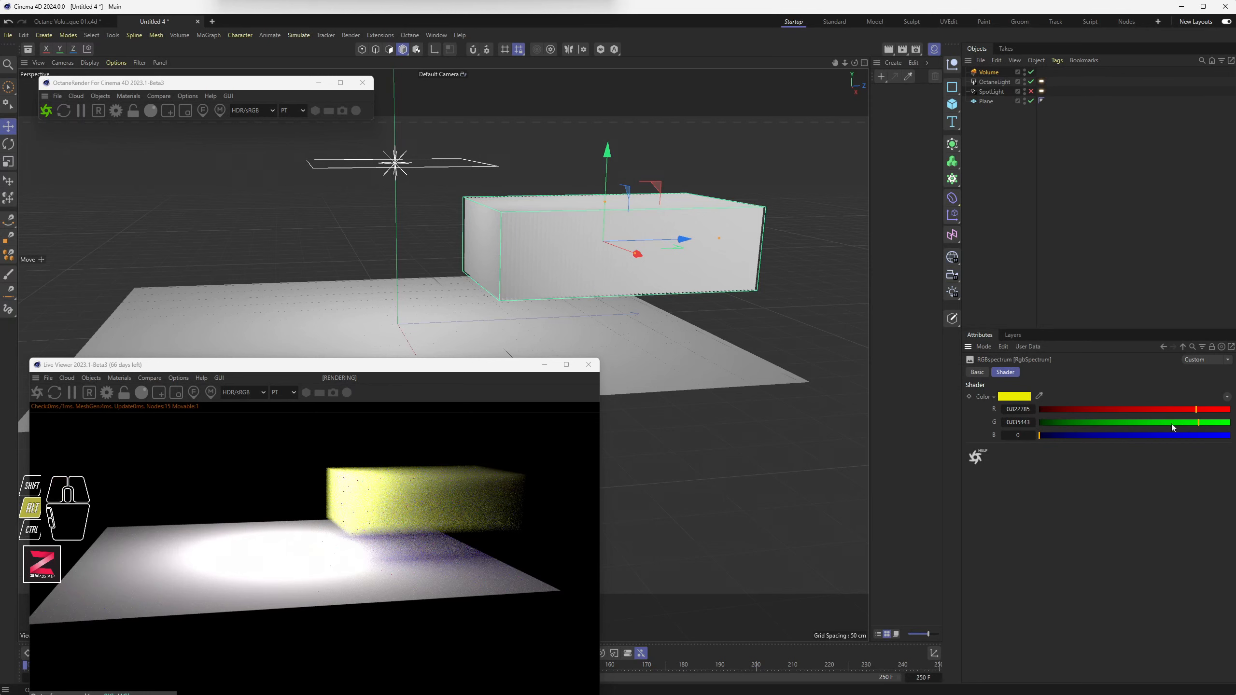
# Step: Make the fog volume's scattering colour blue with R about 0.063, G about 0.073 and B about 0.858
pyautogui.keyDown('alt'); pyautogui.click(1172, 435); pyautogui.keyUp('alt')
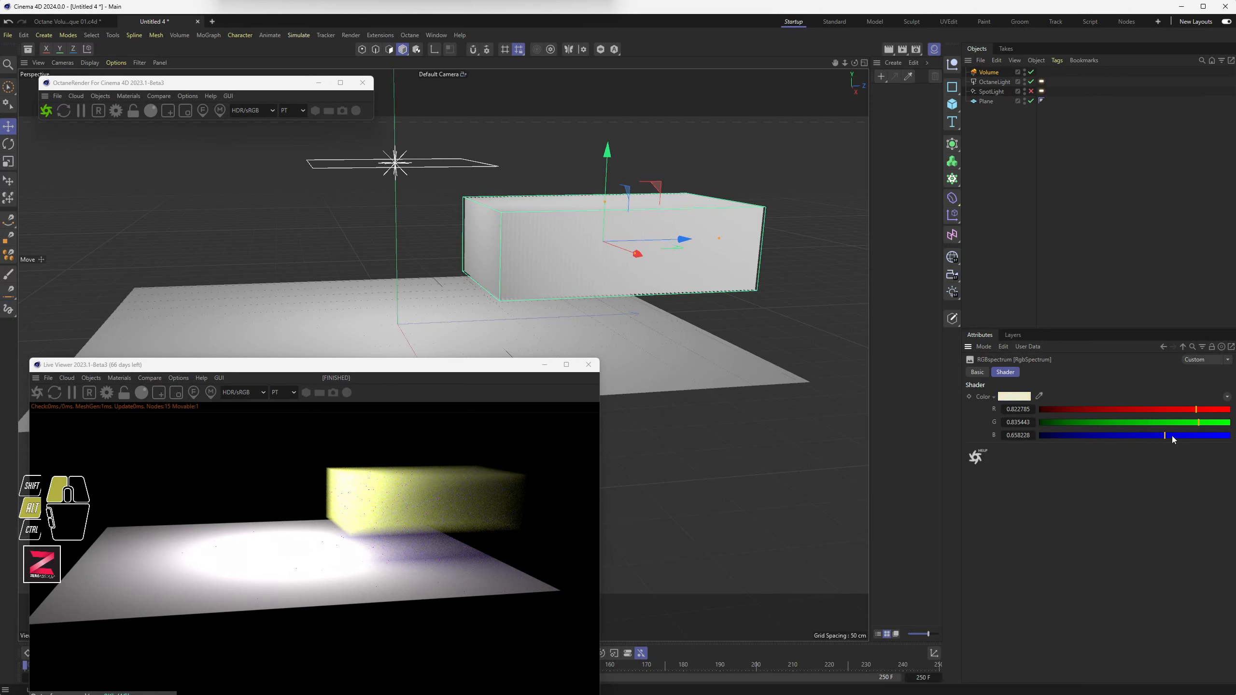
pyautogui.keyDown('alt'); pyautogui.click(1212, 438); pyautogui.keyUp('alt')
pyautogui.keyDown('alt'); pyautogui.moveTo(1212, 439); pyautogui.dragTo(1068, 423); pyautogui.keyUp('alt')
pyautogui.keyDown('alt'); pyautogui.click(1124, 408); pyautogui.keyUp('alt')
pyautogui.keyDown('alt'); pyautogui.click(1112, 409); pyautogui.keyUp('alt')
pyautogui.keyDown('alt'); pyautogui.click(1077, 409); pyautogui.keyUp('alt')
pyautogui.keyDown('alt'); pyautogui.click(1051, 409); pyautogui.keyUp('alt')
pyautogui.keyDown('alt'); pyautogui.click(1052, 422); pyautogui.keyUp('alt')
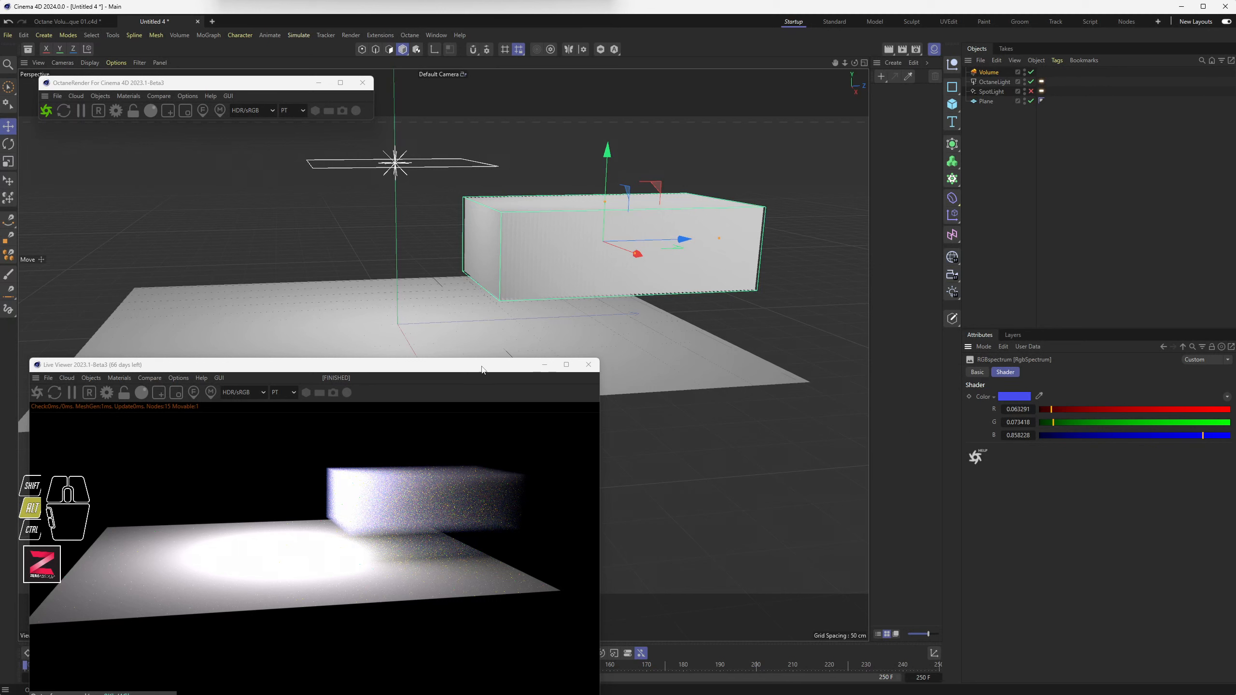
# Step: Move the Live Viewer to show the whole render and re-enable the SpotLight
pyautogui.moveTo(457, 367); pyautogui.dragTo(441, 314)
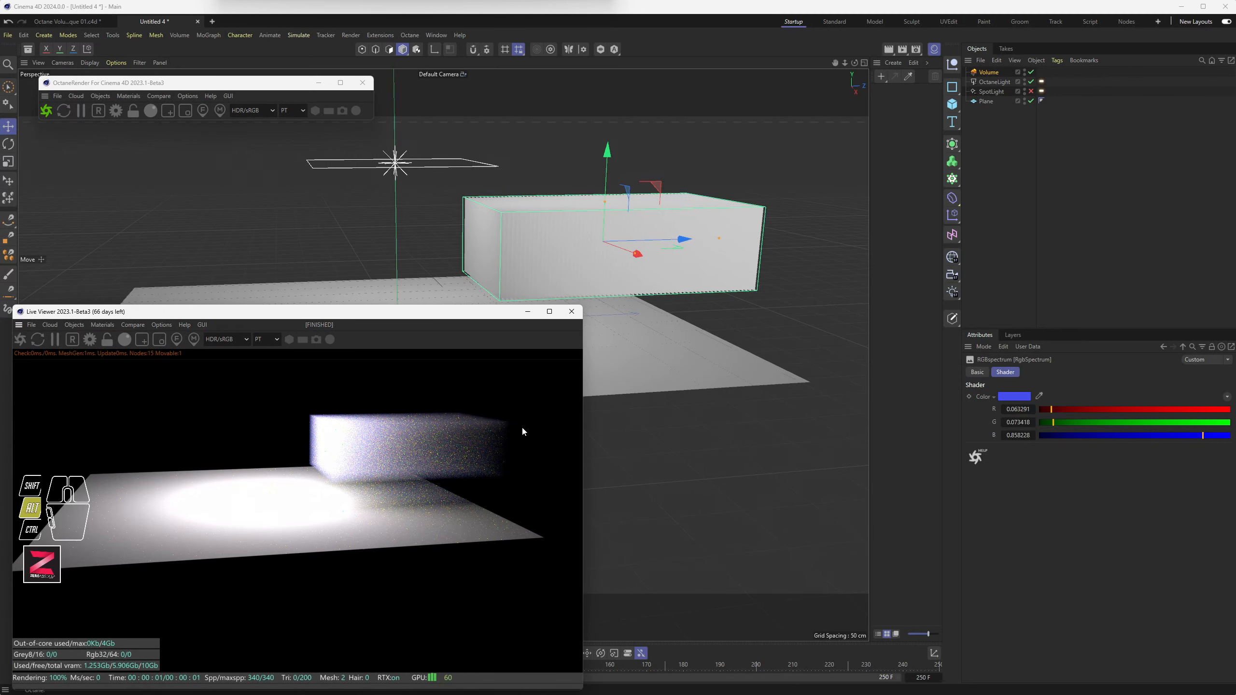
pyautogui.moveTo(673, 341)
pyautogui.keyDown('alt'); pyautogui.mouseDown()
pyautogui.moveTo(685, 351)
pyautogui.moveTo(664, 360)
pyautogui.mouseUp(); pyautogui.keyUp('alt')
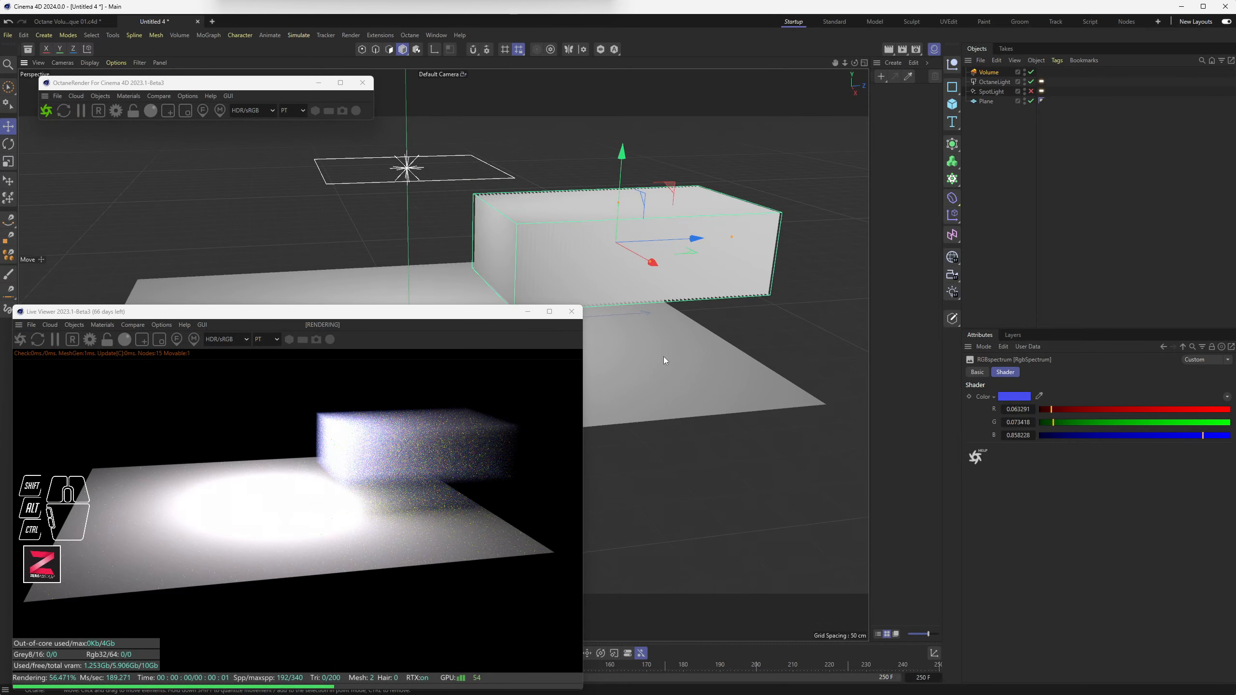
pyautogui.click(1031, 92)
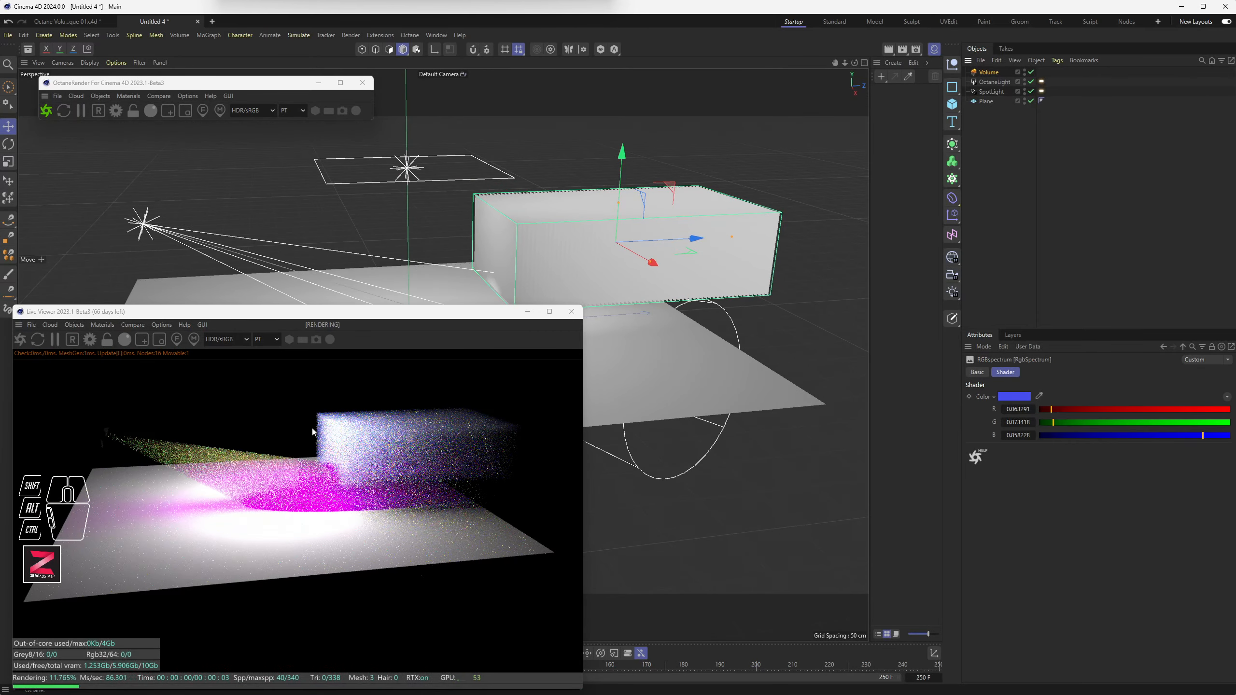
# Step: Set the SpotLight medium's scattering colour to neutral grey with R about 0.514, G about 0.511 and B about 0.514
pyautogui.click(1041, 91)
pyautogui.click(1114, 409)
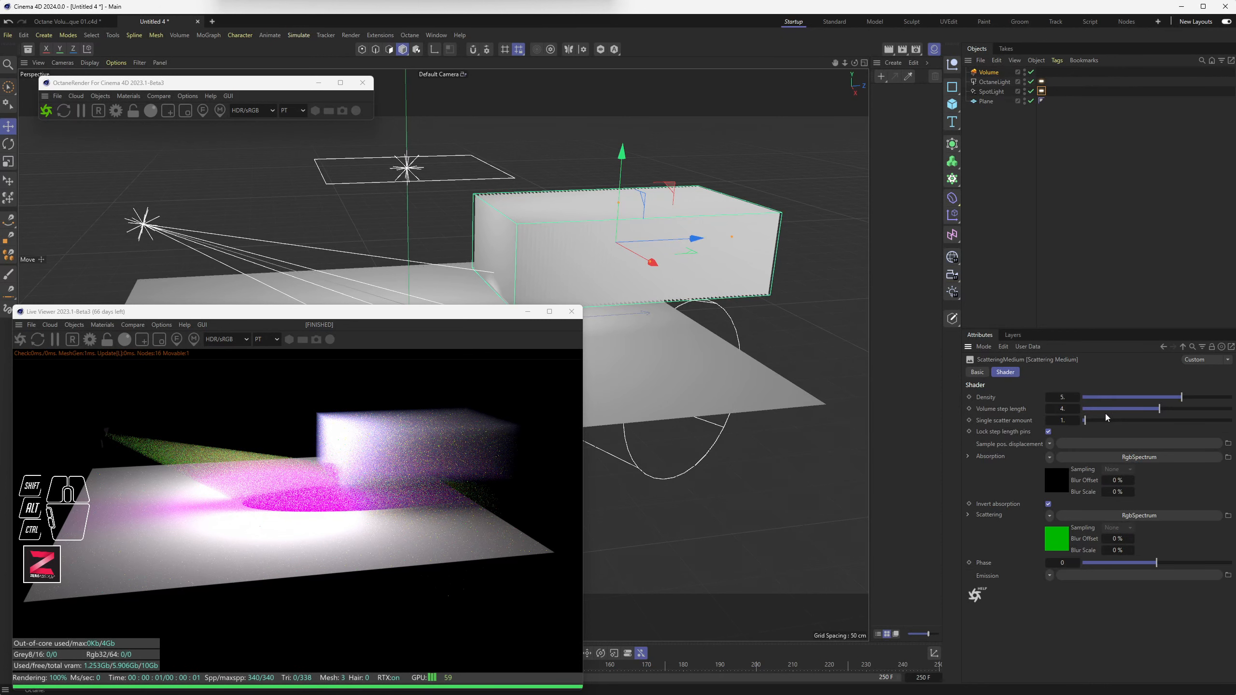
pyautogui.click(1073, 536)
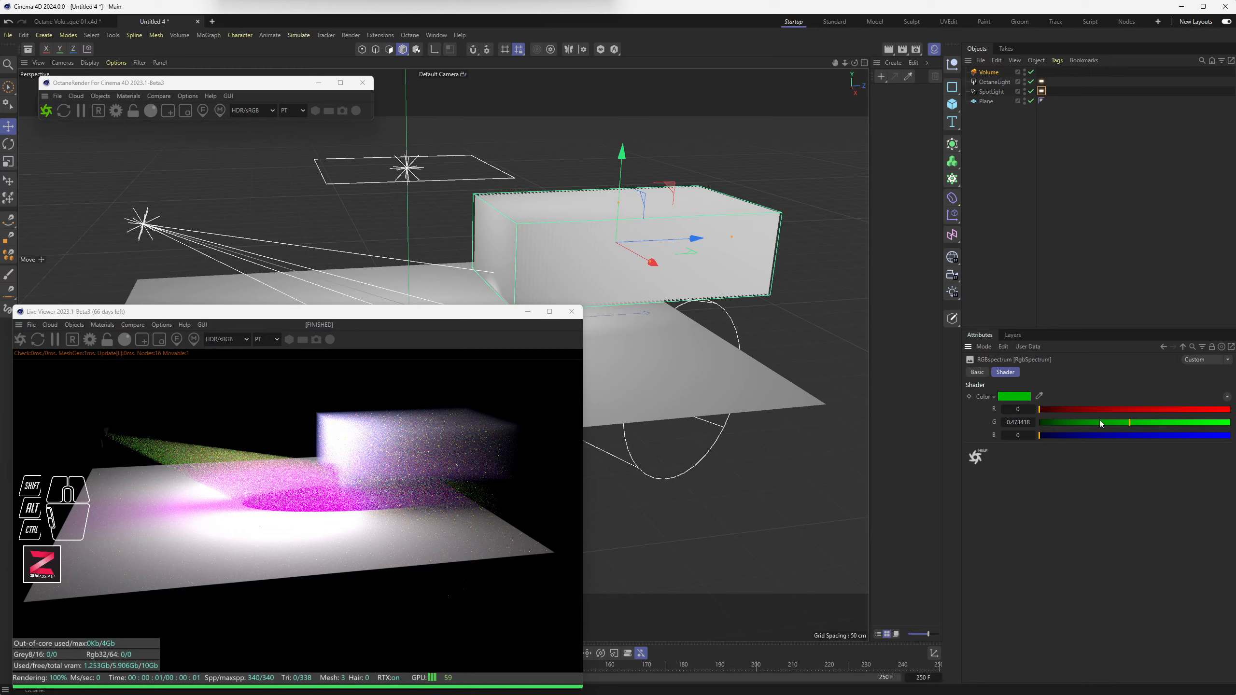
pyautogui.click(1133, 409)
pyautogui.click(1136, 422)
pyautogui.click(1136, 435)
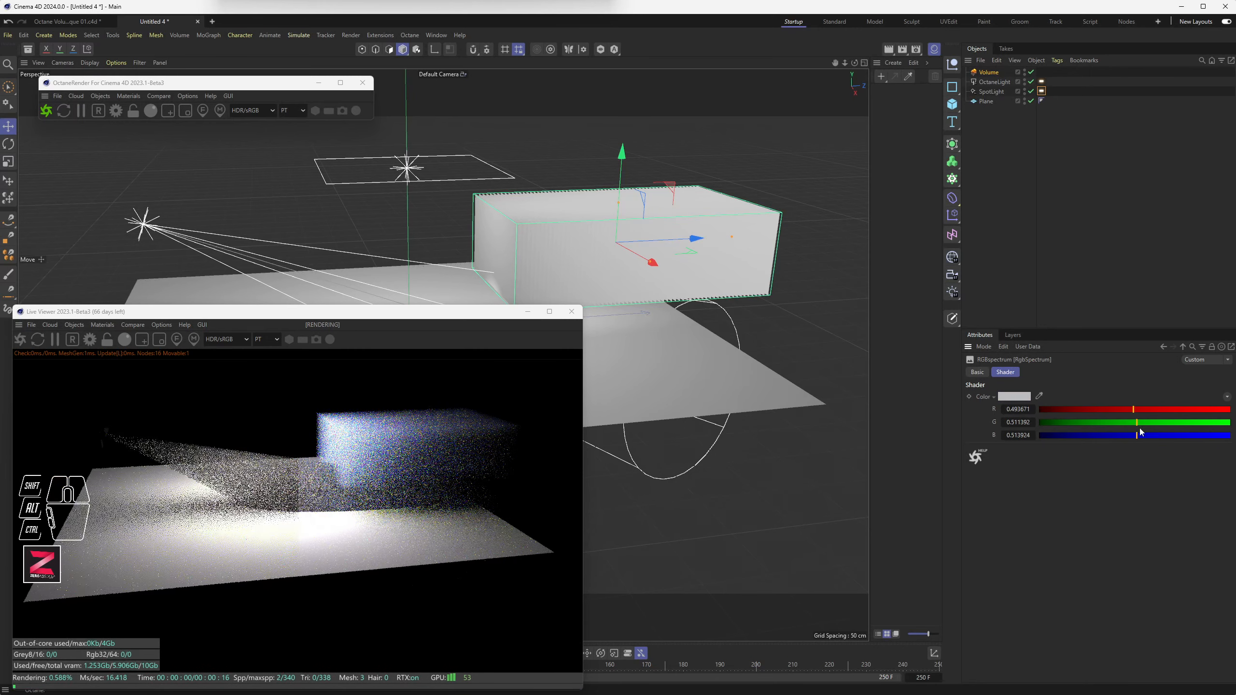
pyautogui.click(1137, 409)
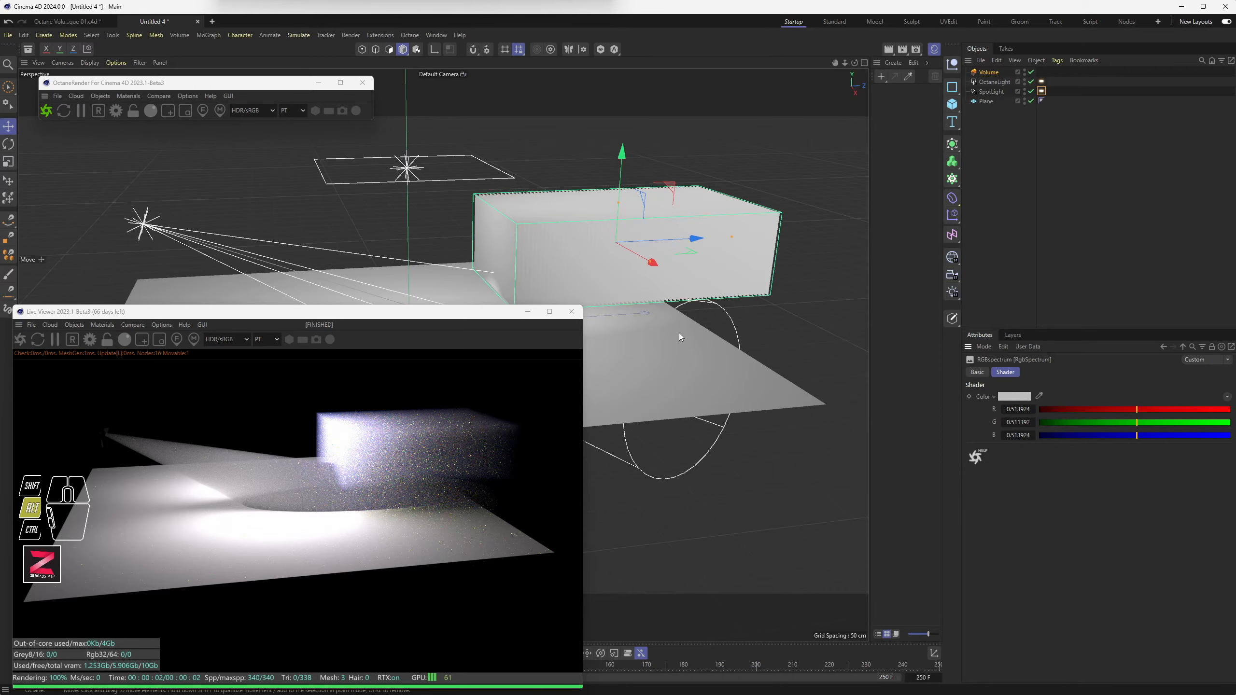
pyautogui.moveTo(678, 332)
pyautogui.keyDown('alt'); pyautogui.mouseDown()
pyautogui.moveTo(763, 325)
pyautogui.moveTo(661, 340)
pyautogui.mouseUp(); pyautogui.keyUp('alt')
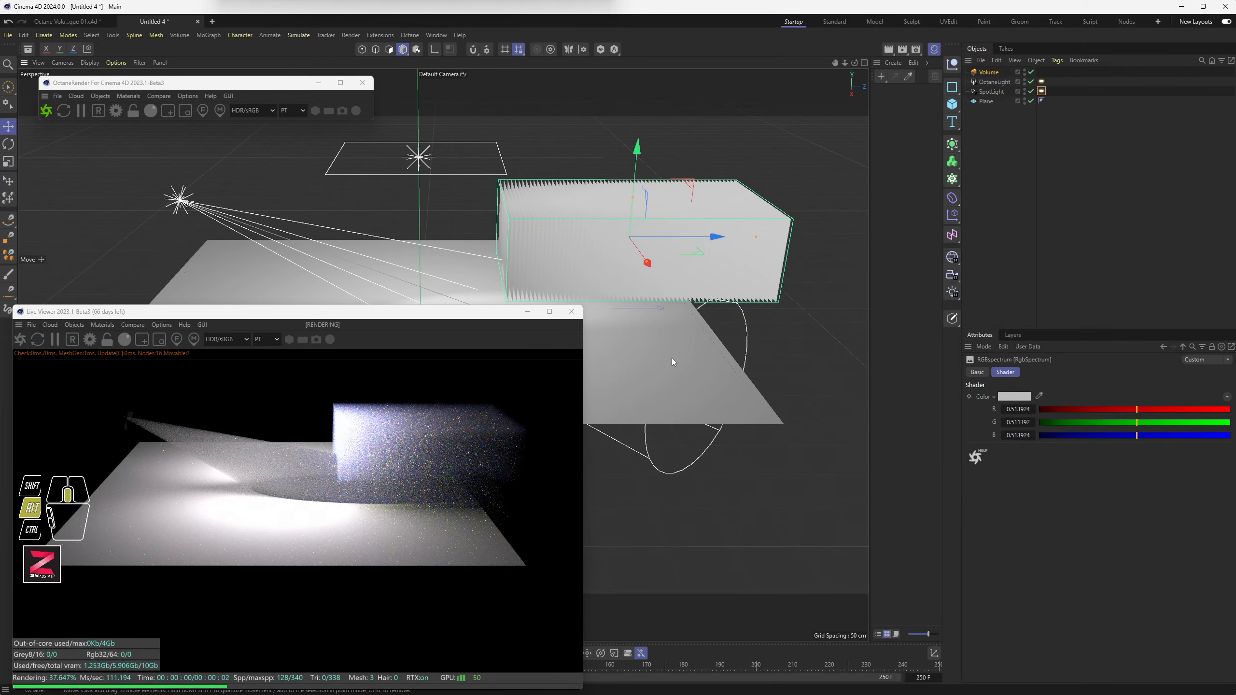
pyautogui.keyDown('alt'); pyautogui.moveTo(672, 358); pyautogui.dragTo(658, 381, button='middle'); pyautogui.keyUp('alt')
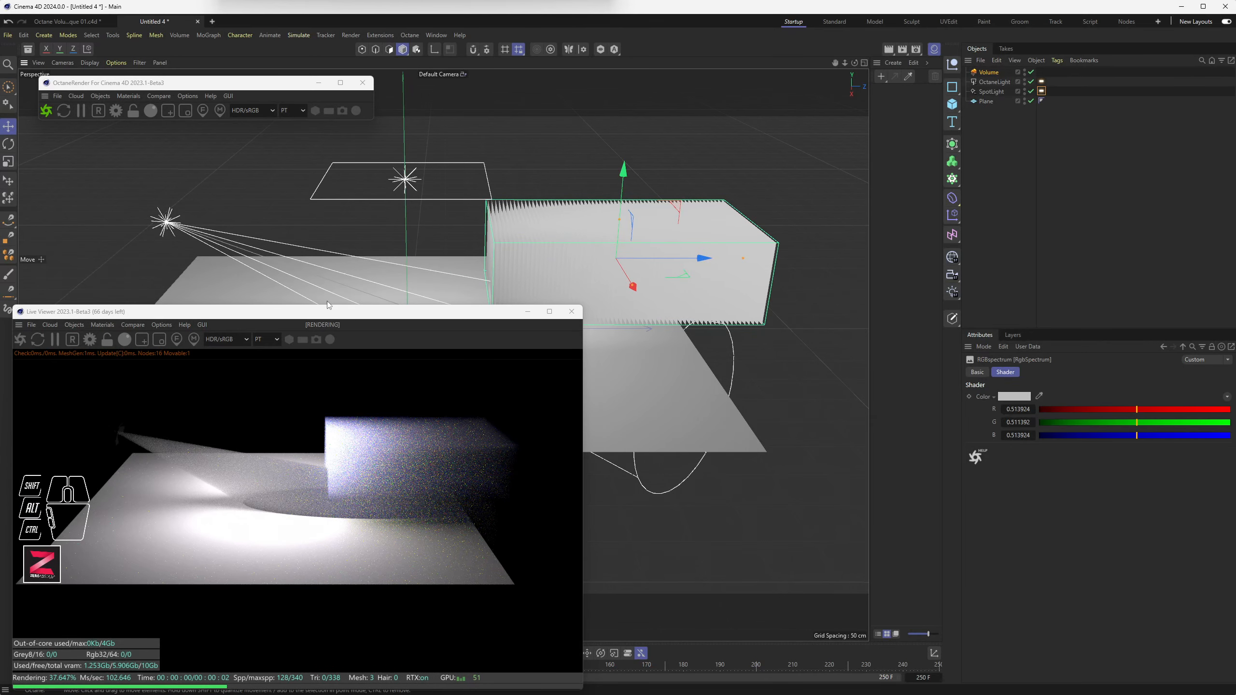
pyautogui.moveTo(328, 315); pyautogui.dragTo(342, 265)
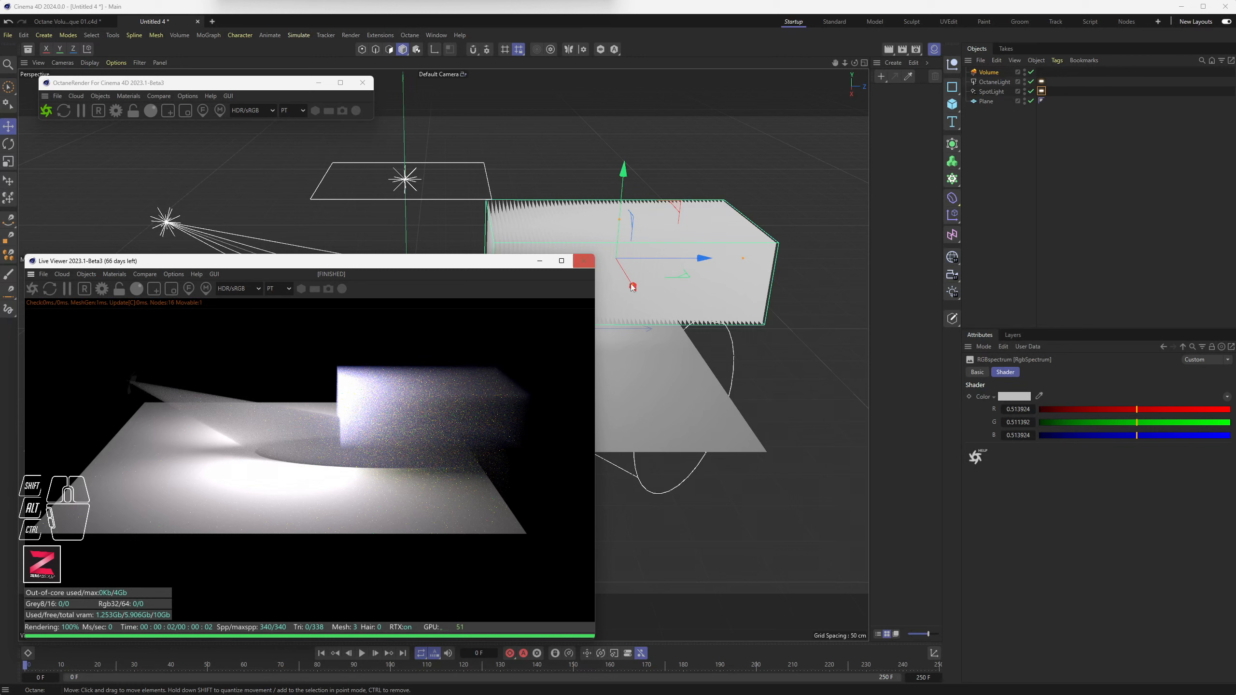
pyautogui.moveTo(471, 254); pyautogui.dragTo(457, 295)
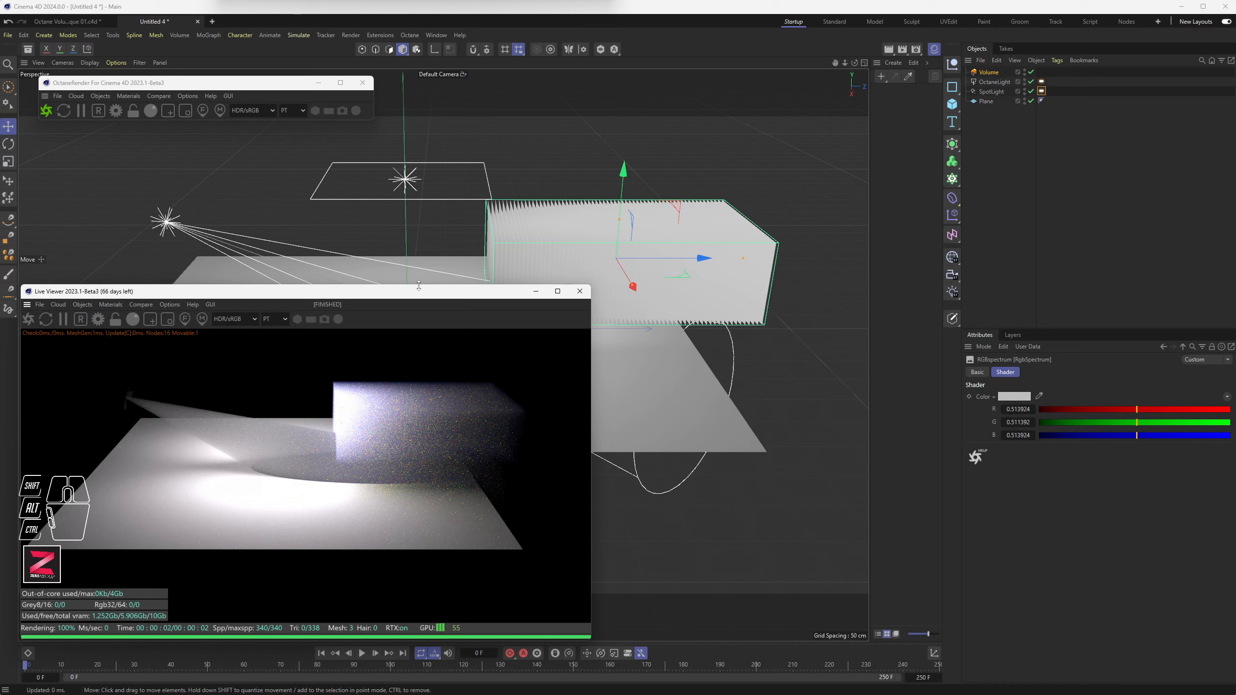
pyautogui.moveTo(419, 285); pyautogui.dragTo(419, 268)
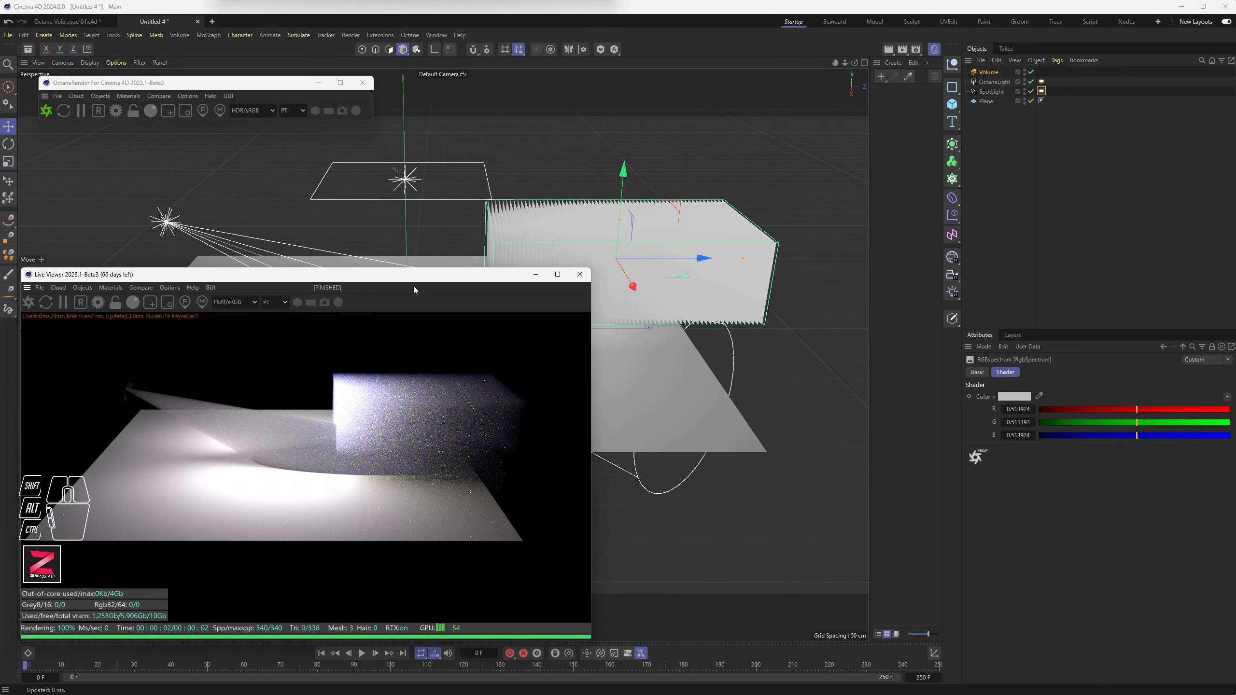
# Step: Close the Live Viewer and move the fog volume about 250 cm along Z, clear of the floor plane
pyautogui.click(578, 276)
pyautogui.moveTo(649, 259); pyautogui.dragTo(855, 255)
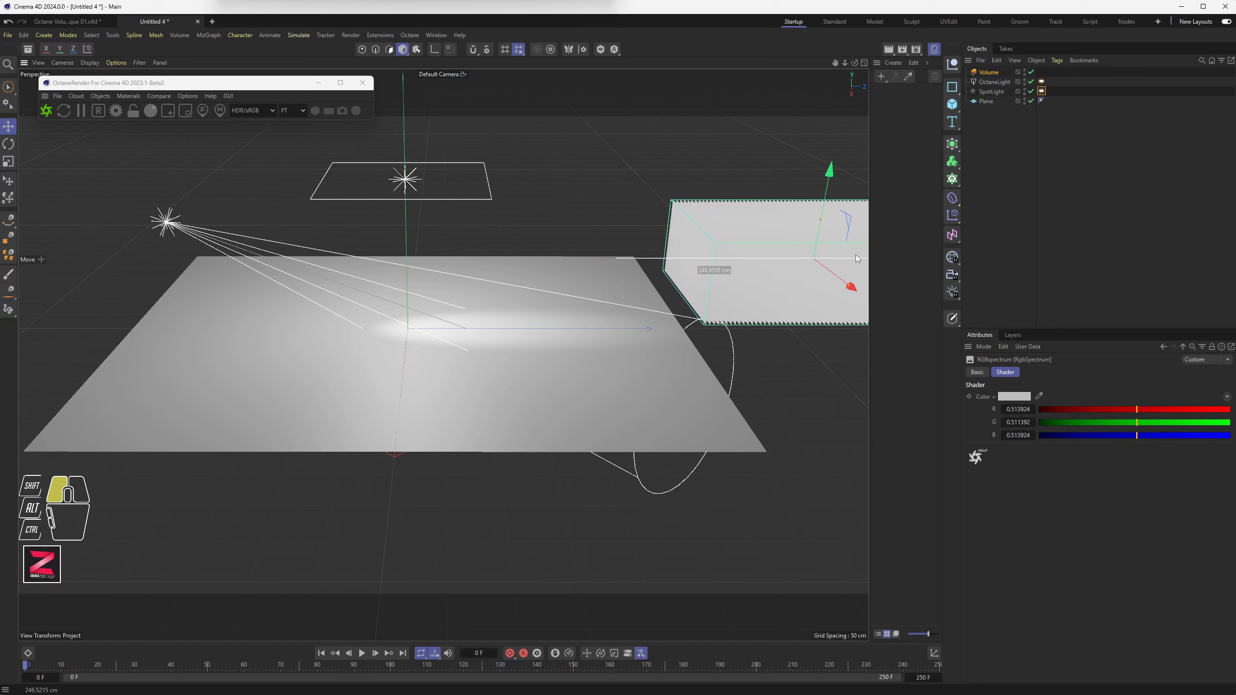
# Step: Add a sphere with a radius of about 22.3 cm, raise it above the floor and shift it along Z towards the fog volume
pyautogui.moveTo(952, 104); pyautogui.dragTo(1050, 155)
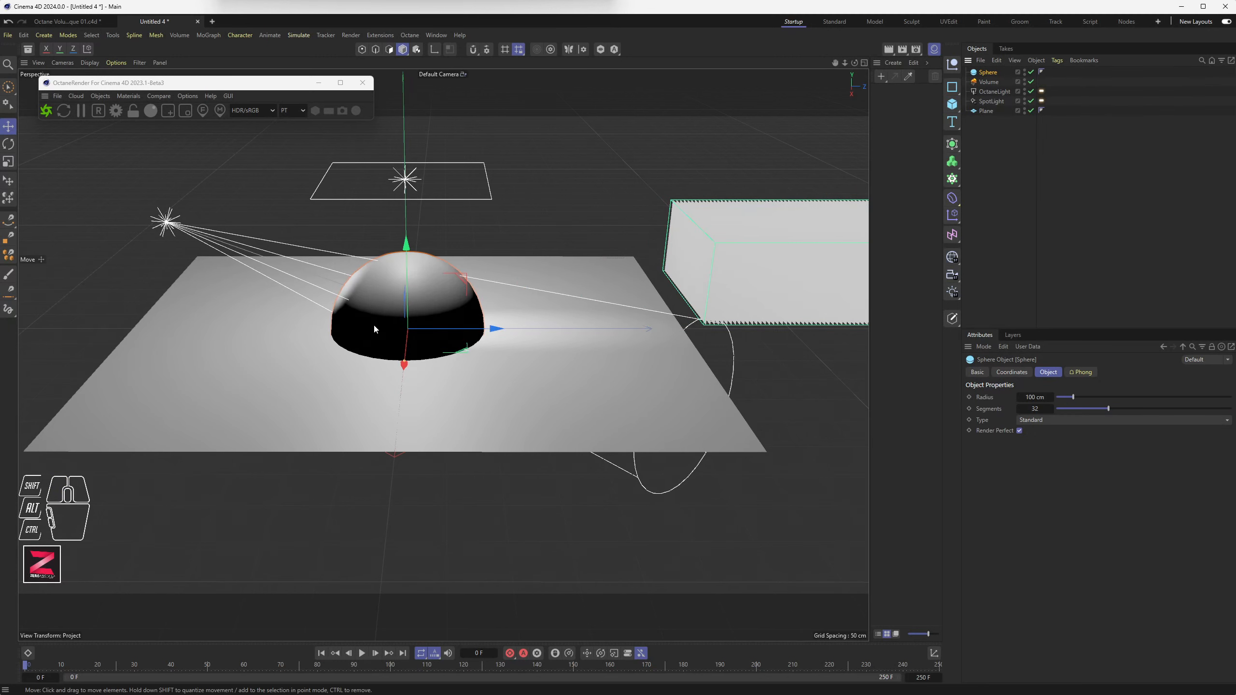
pyautogui.moveTo(373, 330)
pyautogui.keyDown('alt'); pyautogui.mouseDown()
pyautogui.moveTo(444, 346)
pyautogui.moveTo(367, 331)
pyautogui.mouseUp(); pyautogui.keyUp('alt')
pyautogui.moveTo(356, 237); pyautogui.dragTo(355, 209)
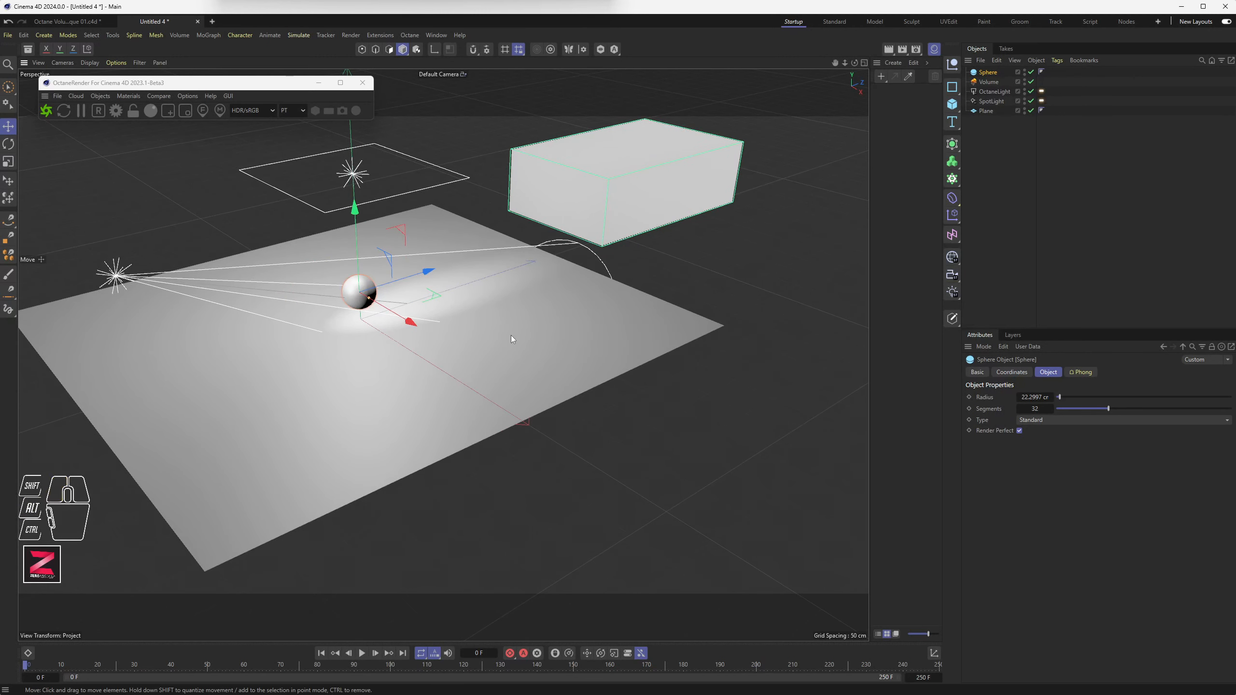
pyautogui.keyDown('alt'); pyautogui.moveTo(511, 339); pyautogui.dragTo(454, 339); pyautogui.keyUp('alt')
pyautogui.moveTo(453, 269); pyautogui.dragTo(602, 265)
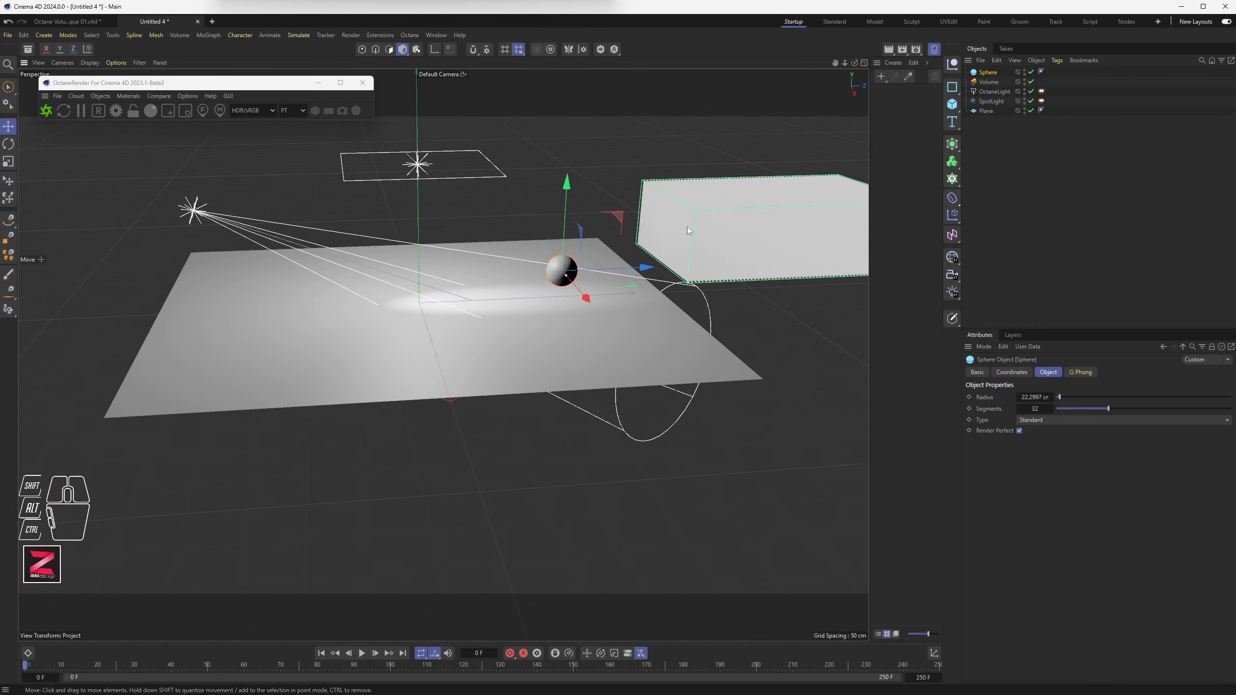
# Step: Add a Pyro Emitter simulation tag to the sphere and widen the object name column to show full names
pyautogui.rightClick(990, 74)
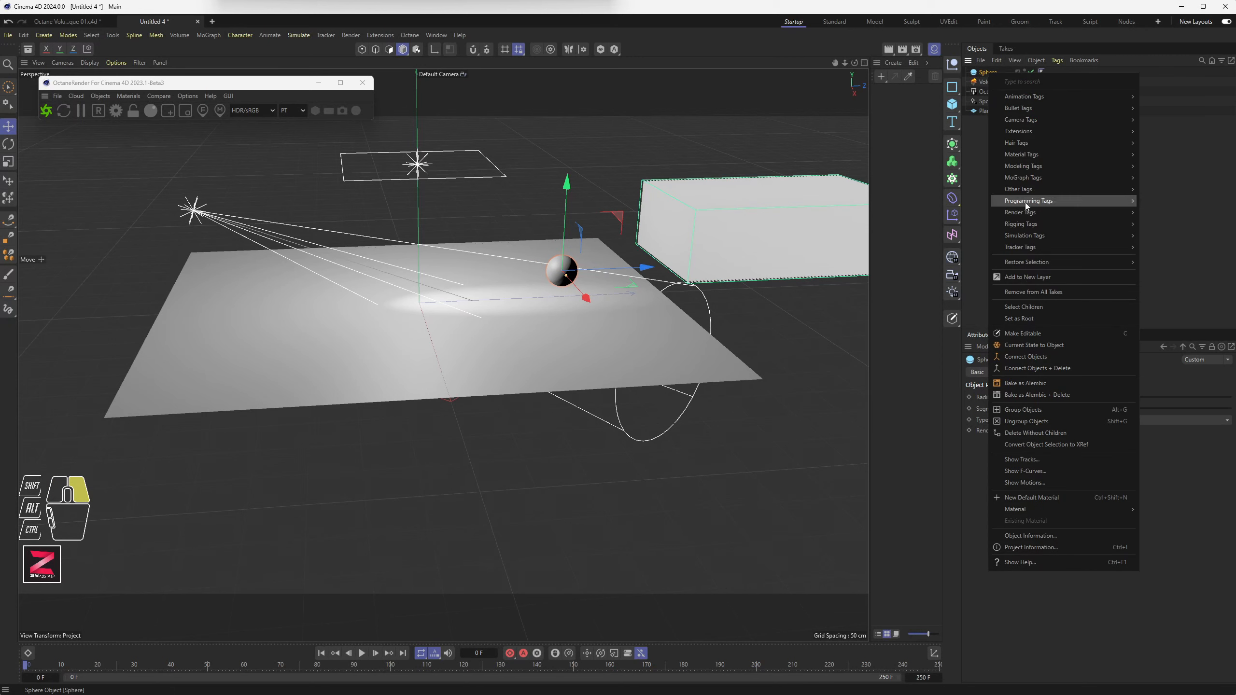
pyautogui.moveTo(1027, 235)
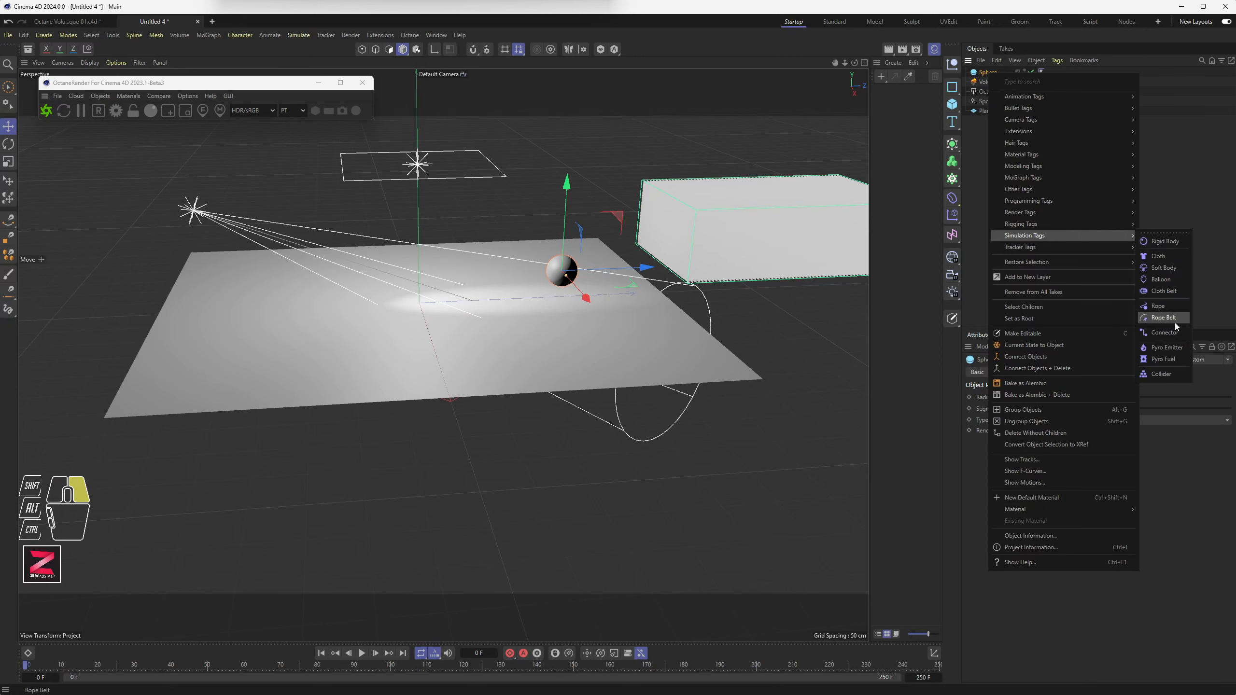
pyautogui.click(1171, 348)
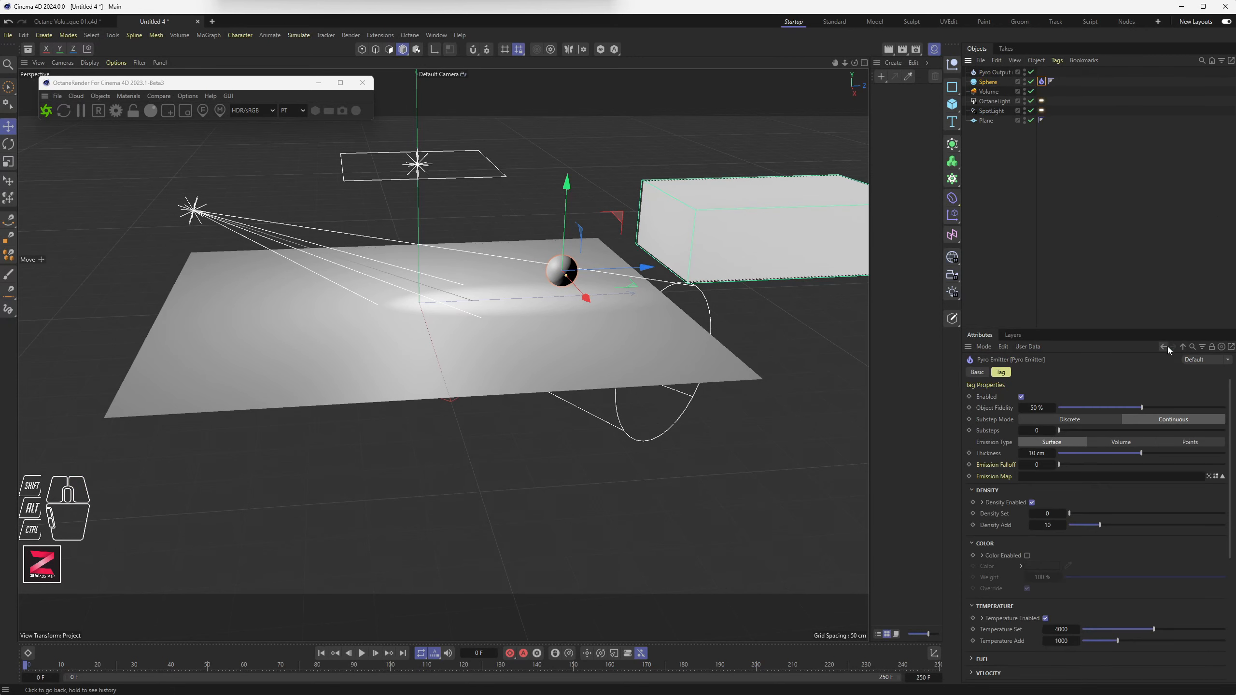
pyautogui.click(989, 82)
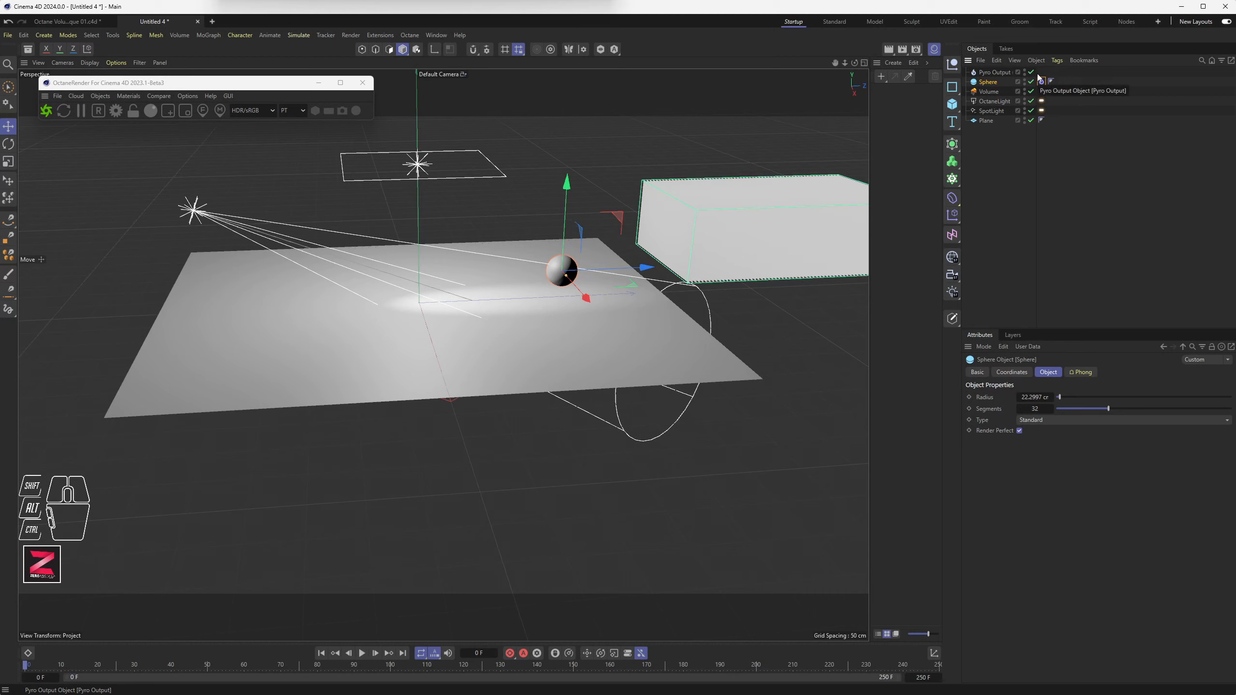
pyautogui.moveTo(1037, 75); pyautogui.dragTo(1061, 77)
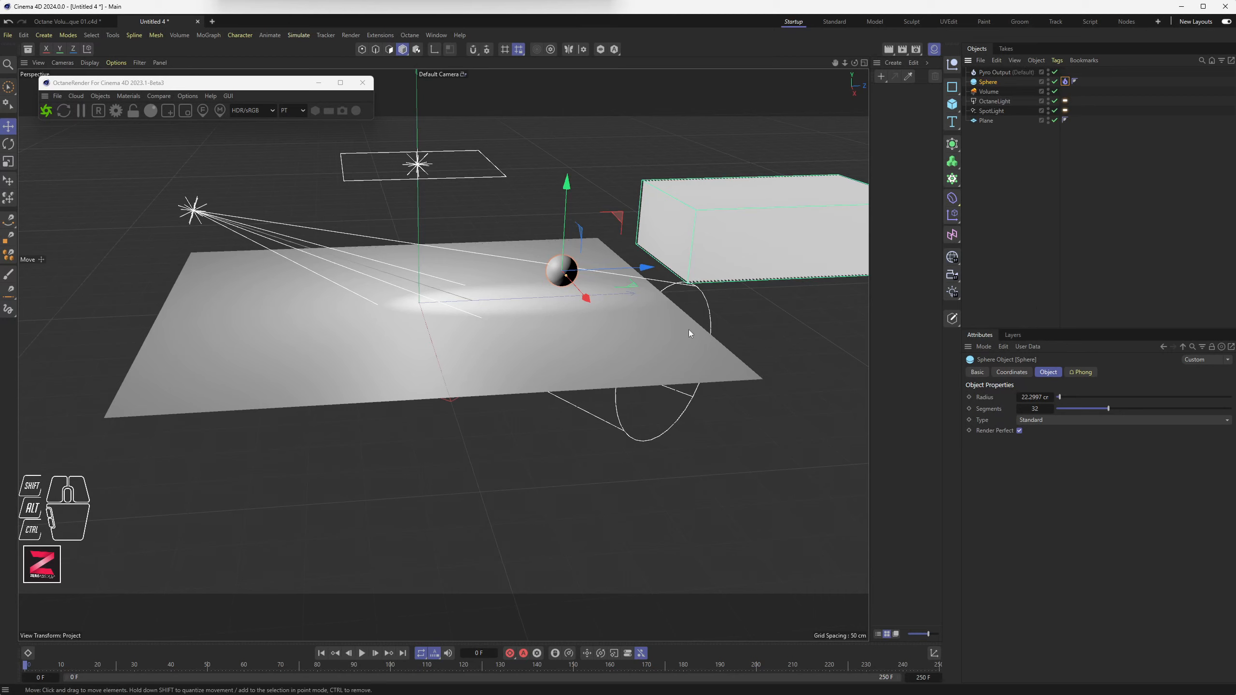
# Step: Play the pyro simulation from the first frame and stop it at frame 64
pyautogui.click(321, 652)
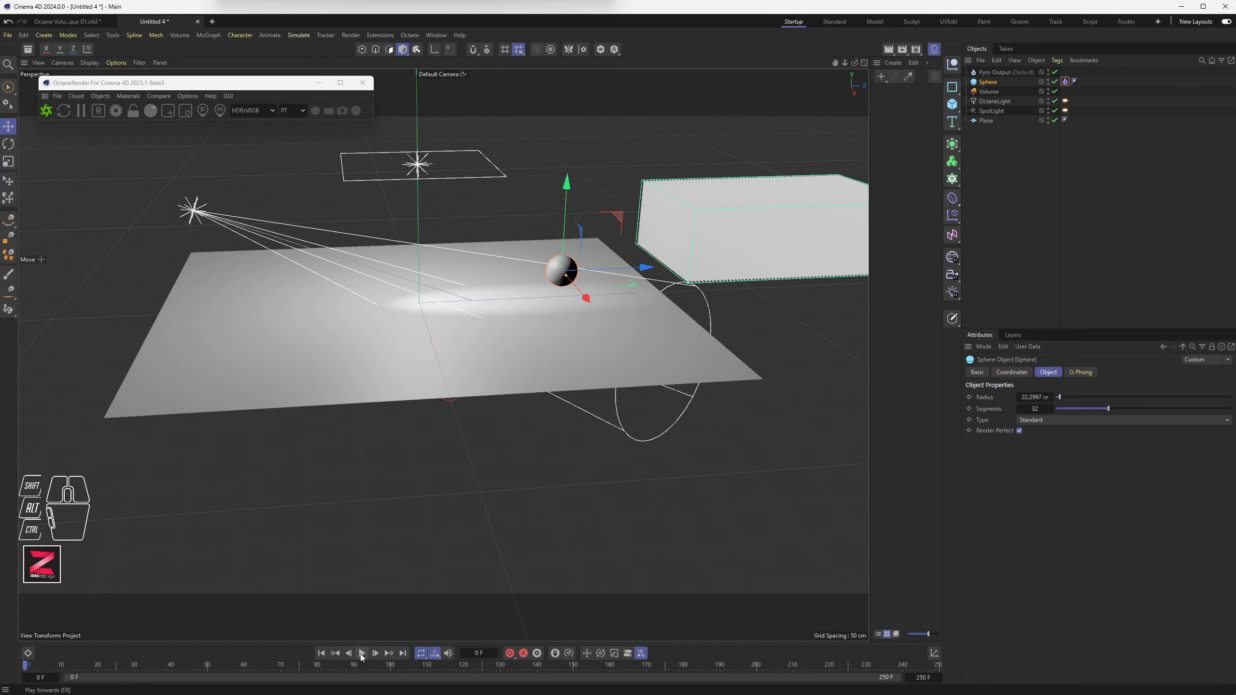
pyautogui.click(361, 654)
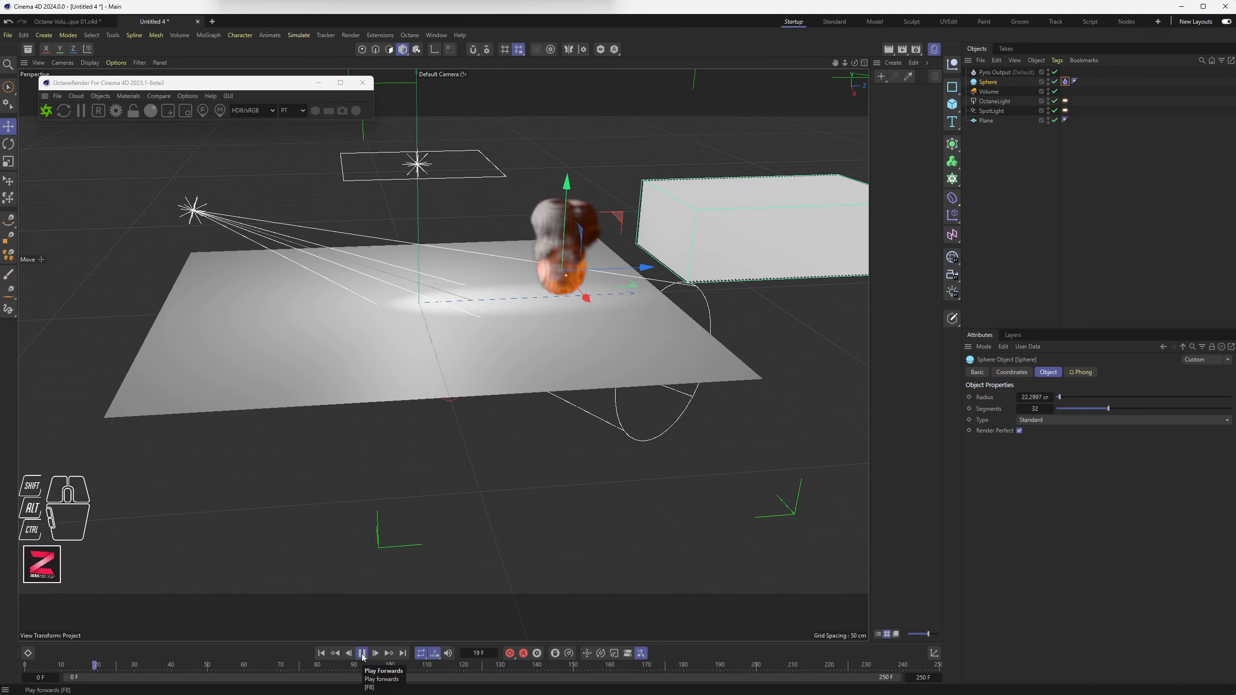
pyautogui.click(362, 653)
pyautogui.keyDown('alt'); pyautogui.moveTo(586, 327); pyautogui.dragTo(428, 374); pyautogui.keyUp('alt')
pyautogui.scroll(1, 429, 344)
pyautogui.click(362, 653)
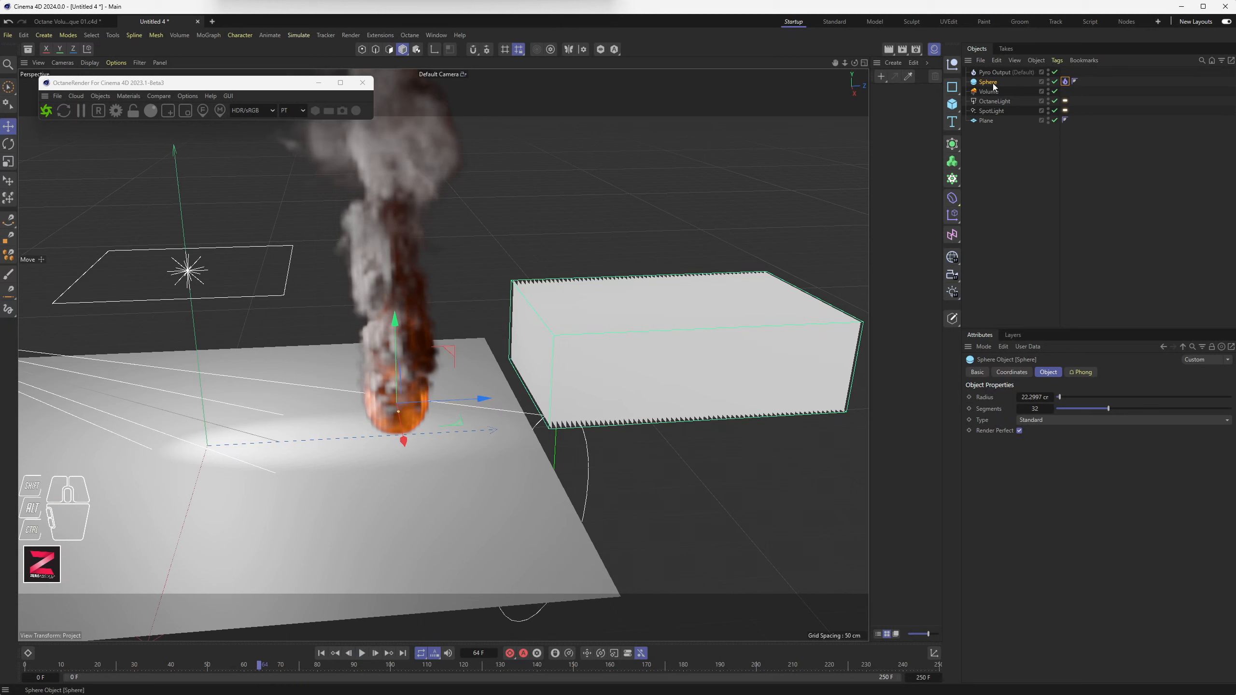
# Step: Disable Temperature in the sphere's Pyro Emitter tag, enlarging the attribute area to show its settings
pyautogui.click(1064, 82)
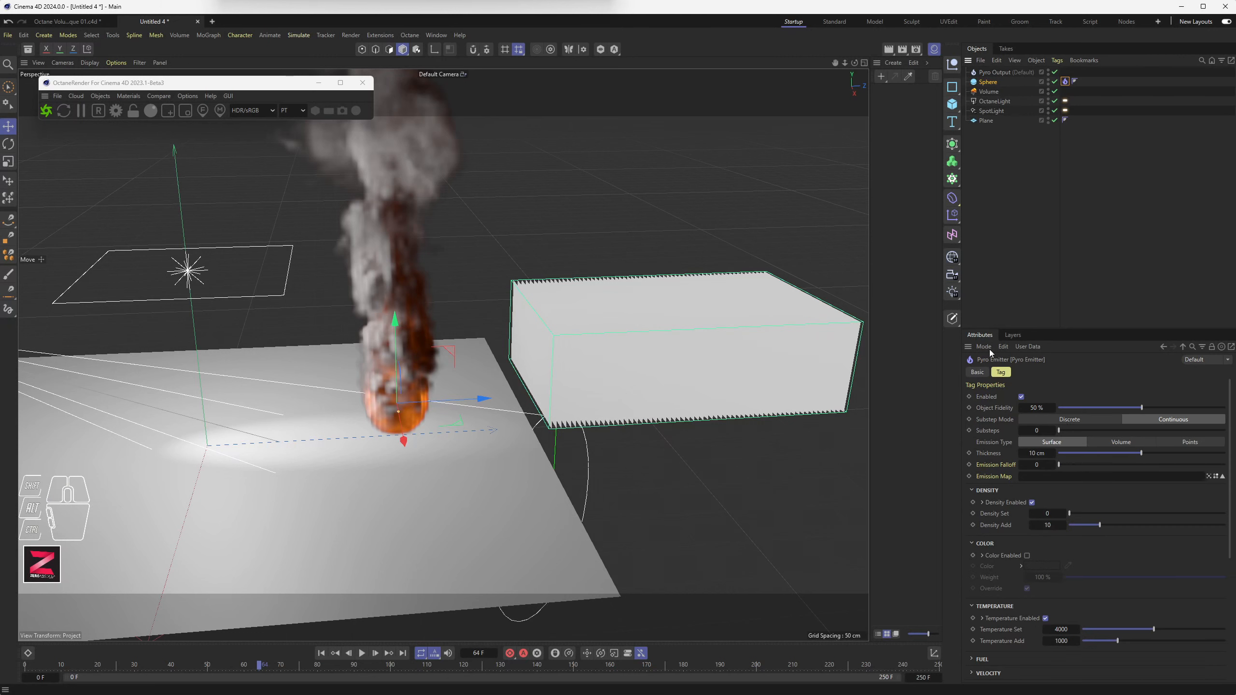
pyautogui.moveTo(1029, 329); pyautogui.dragTo(1027, 200)
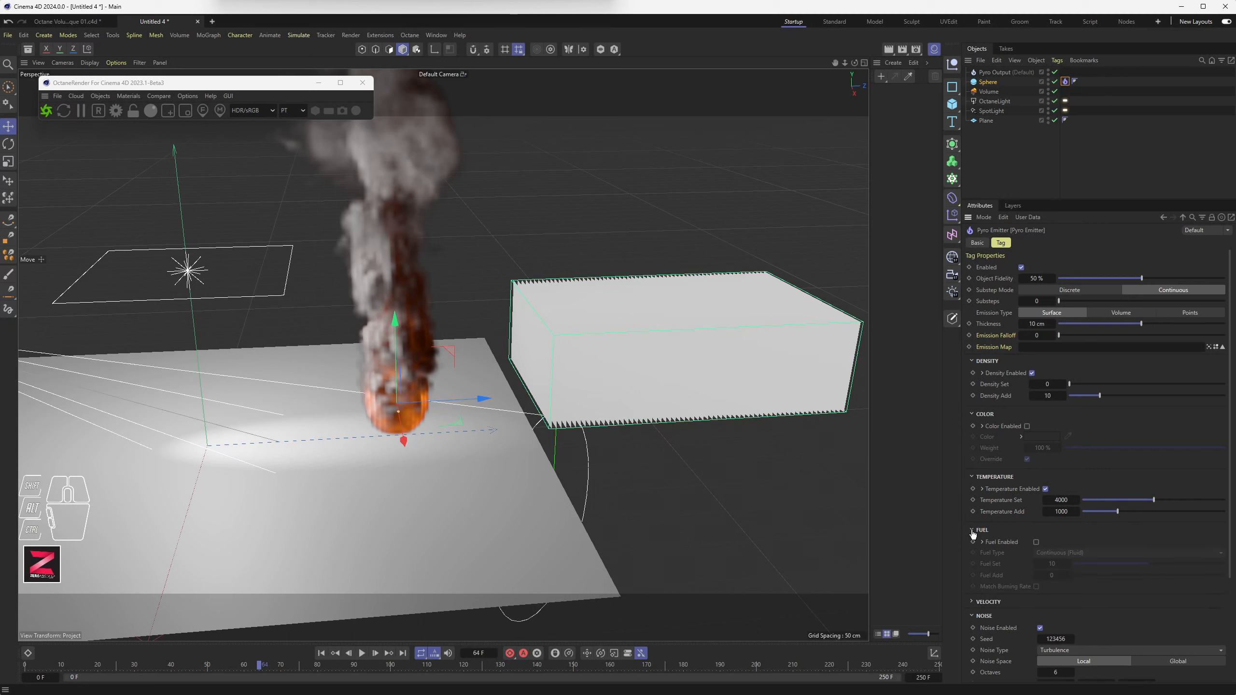
pyautogui.click(1045, 489)
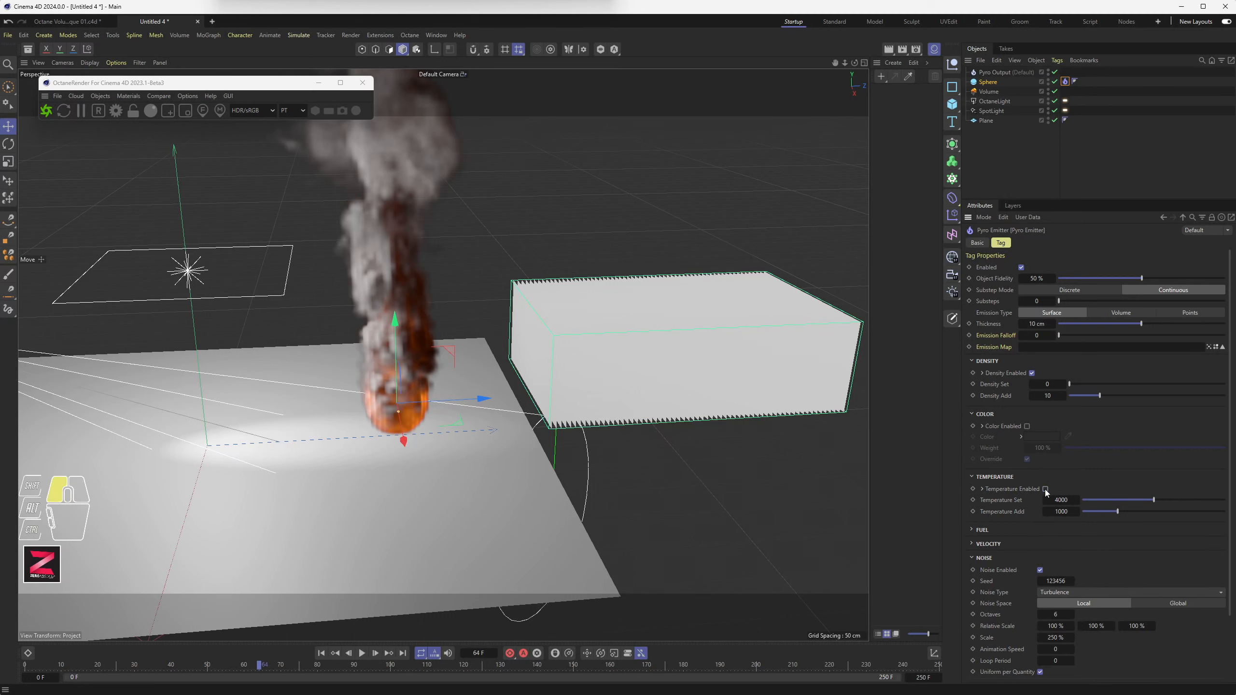
# Step: Rerun the pyro simulation from the first frame without temperature and stop it at frame 78
pyautogui.click(320, 653)
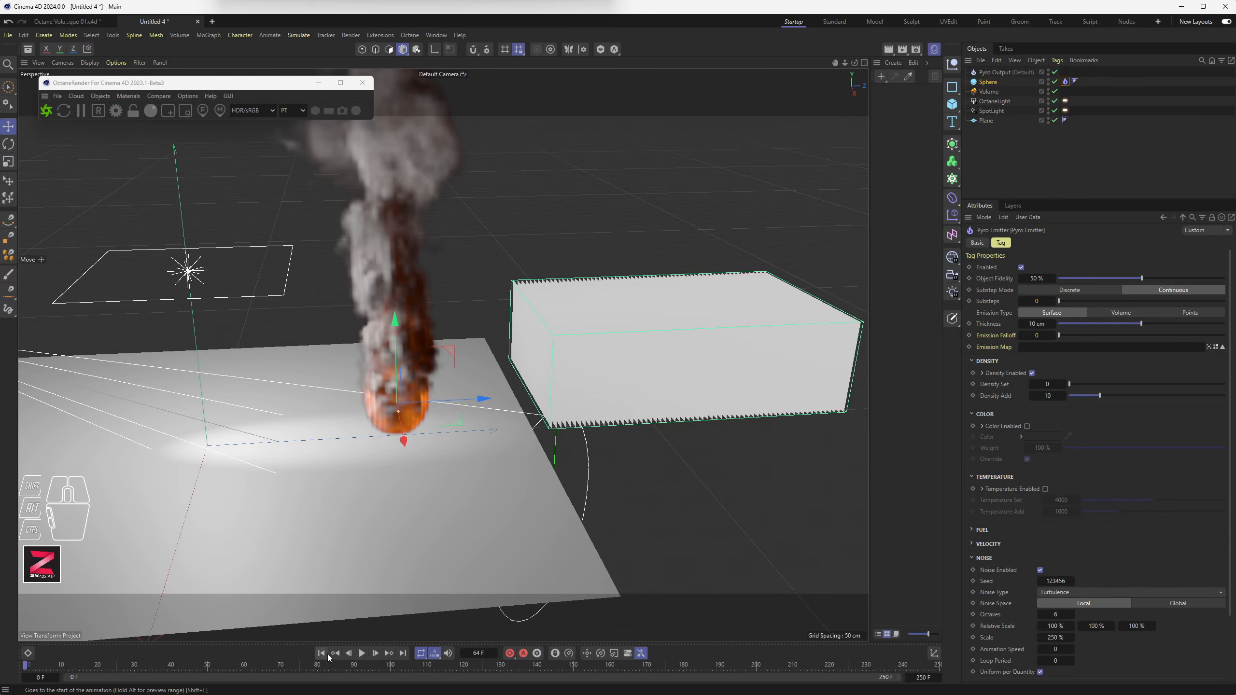
pyautogui.click(362, 653)
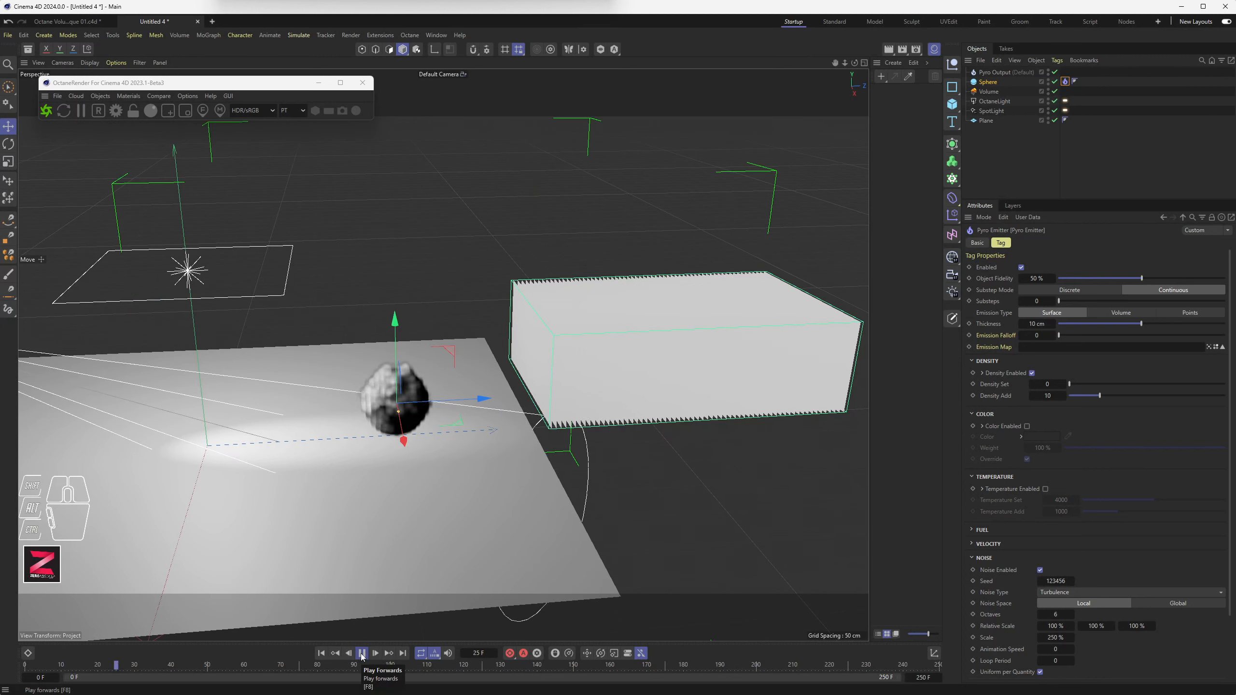
pyautogui.click(362, 654)
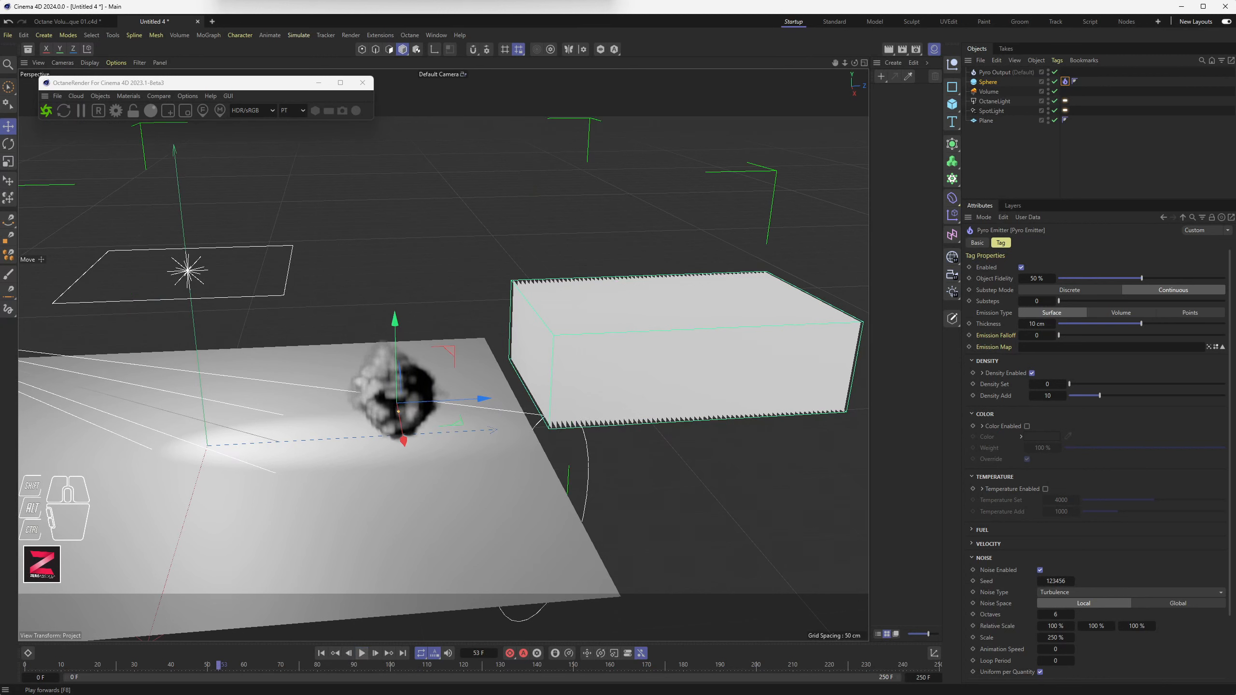
pyautogui.click(362, 654)
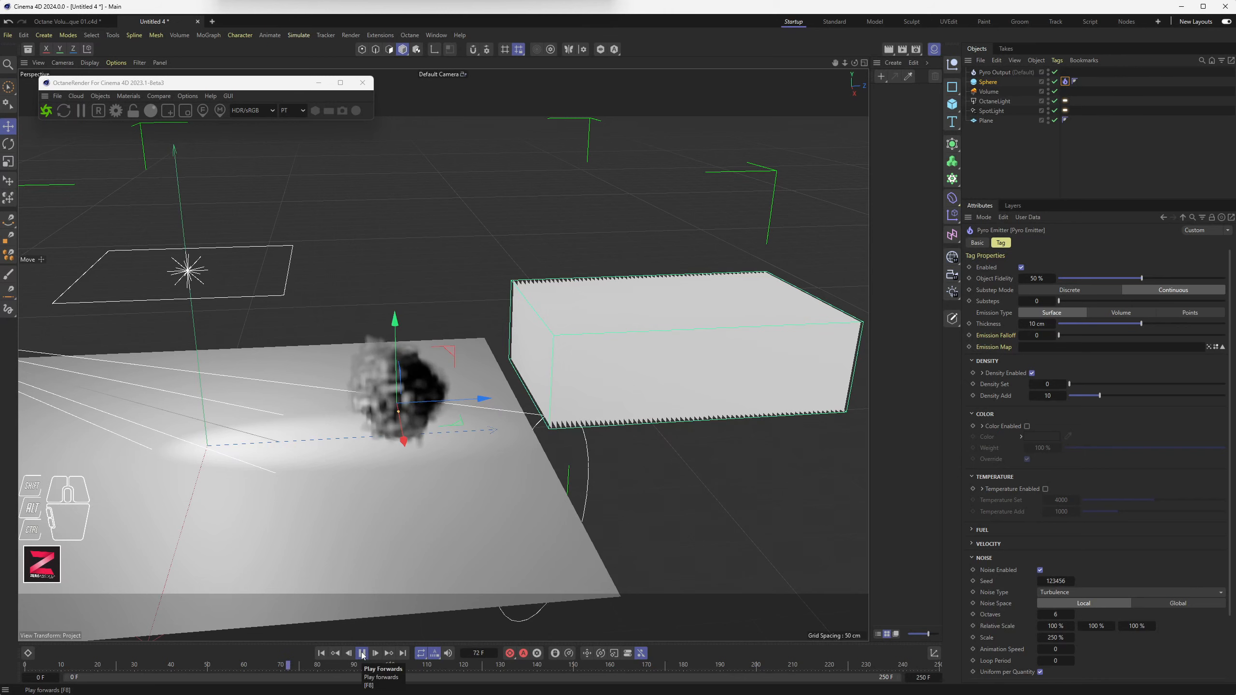
pyautogui.click(362, 654)
# Step: Move the fog Volume farther away from the sphere and plane along its blue axis
pyautogui.keyDown('alt'); pyautogui.moveTo(408, 471); pyautogui.dragTo(392, 404); pyautogui.keyUp('alt')
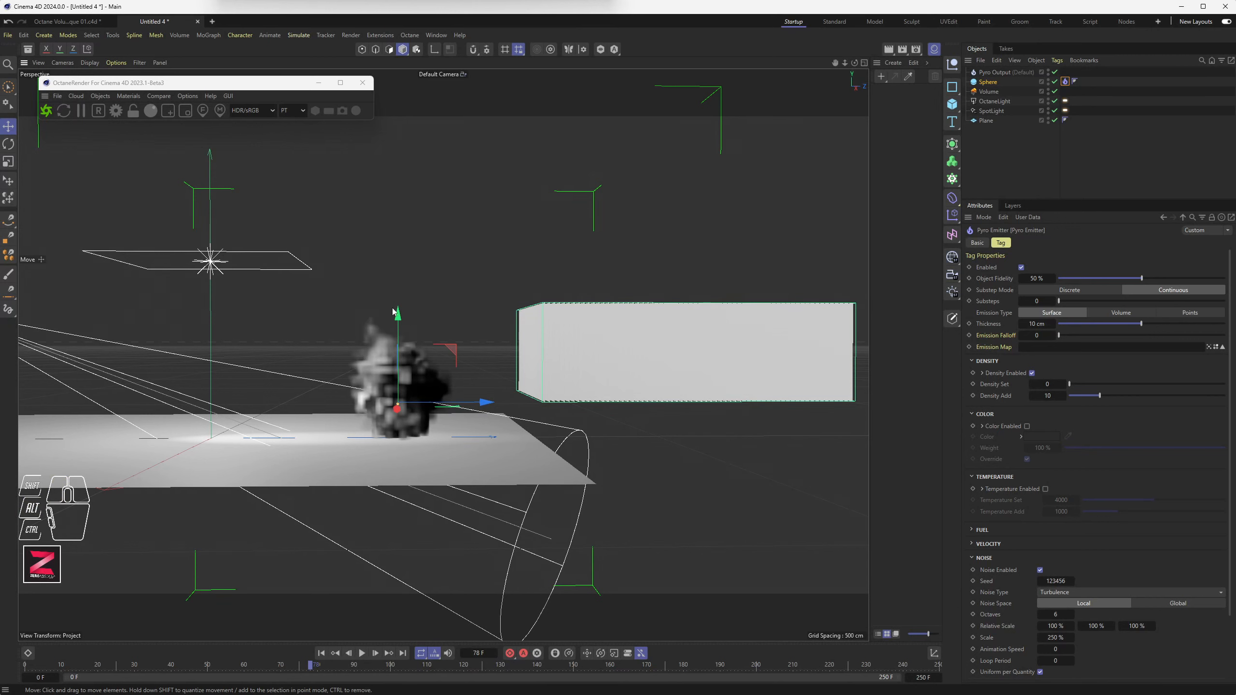
pyautogui.scroll(-3, 466, 380)
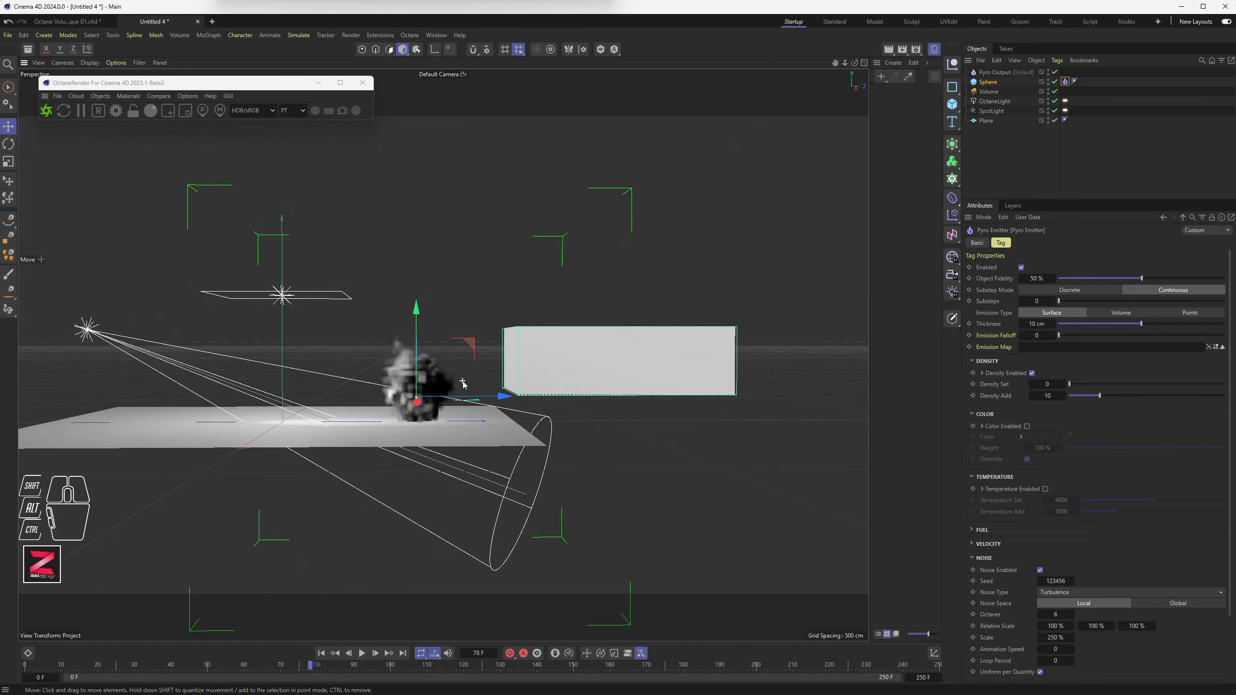
pyautogui.keyDown('alt'); pyautogui.moveTo(438, 383); pyautogui.dragTo(459, 428); pyautogui.keyUp('alt')
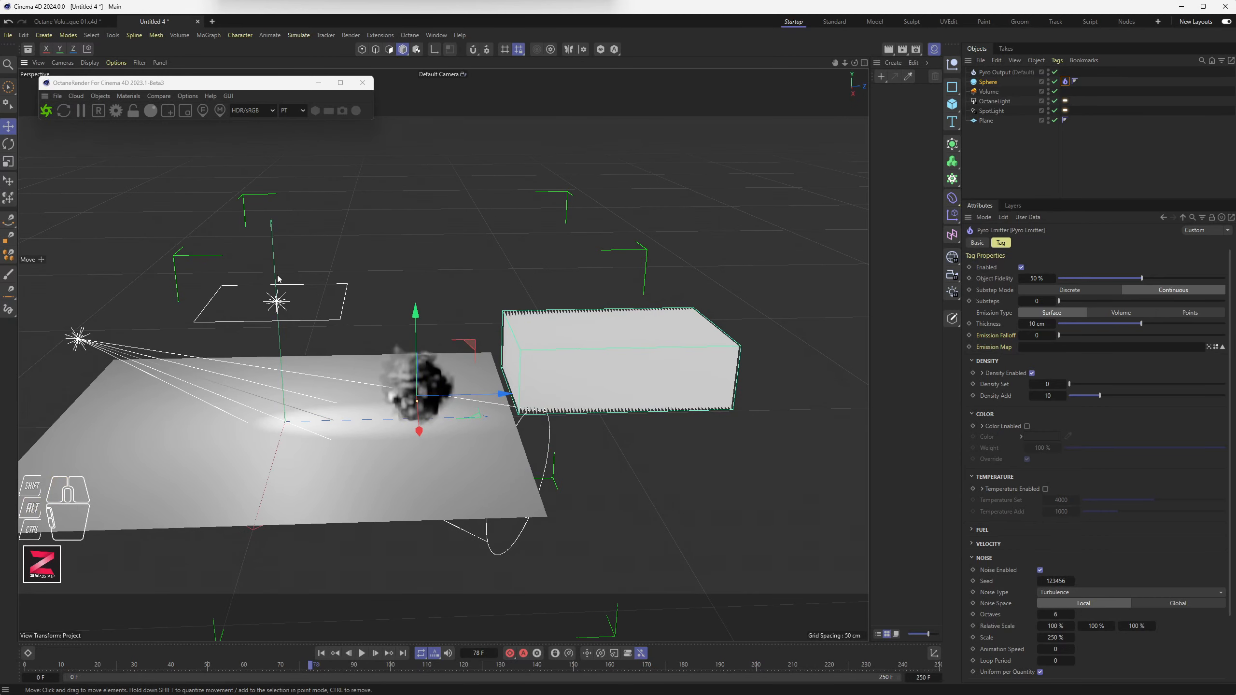
pyautogui.click(619, 367)
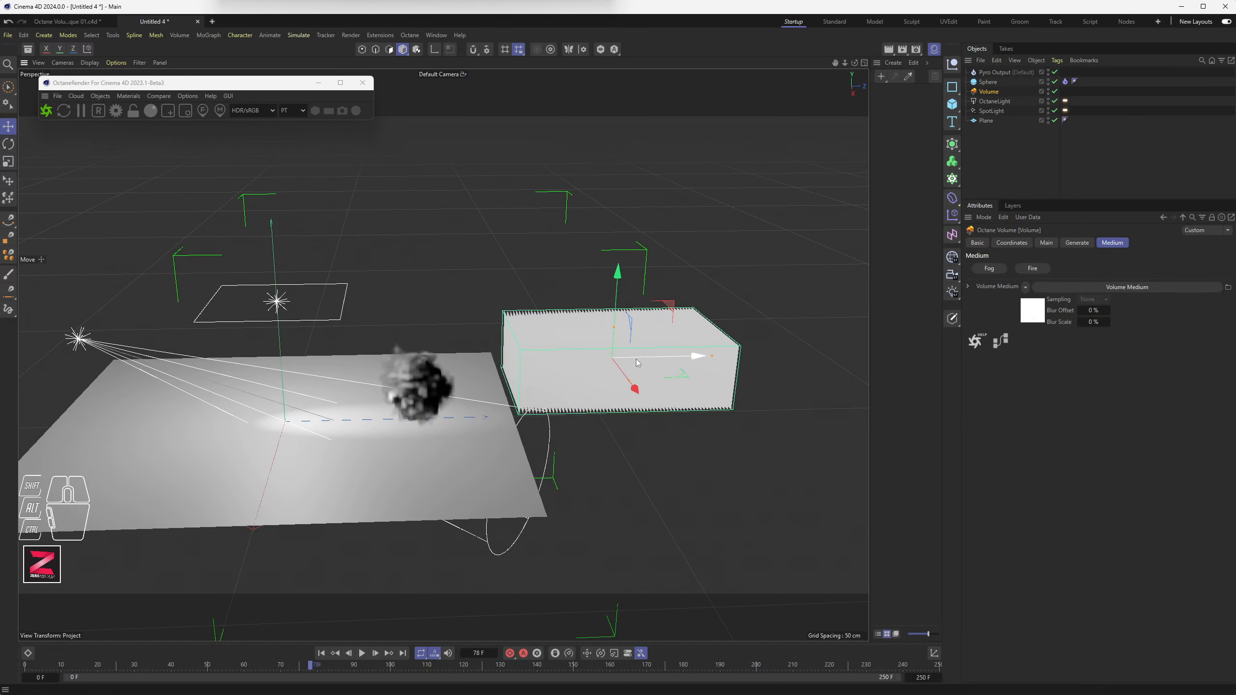
pyautogui.moveTo(636, 360); pyautogui.dragTo(796, 361)
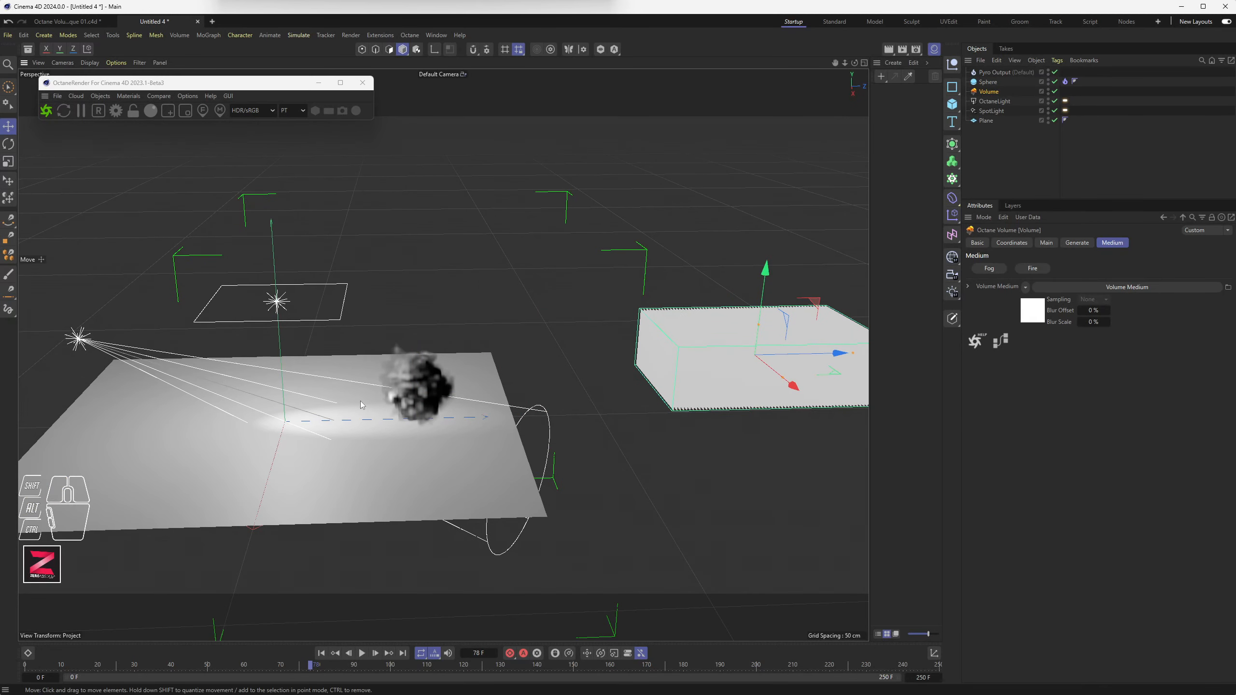
# Step: Check the Pyro Output's cache settings and nudge the fog Volume slightly back toward the sphere
pyautogui.click(1068, 82)
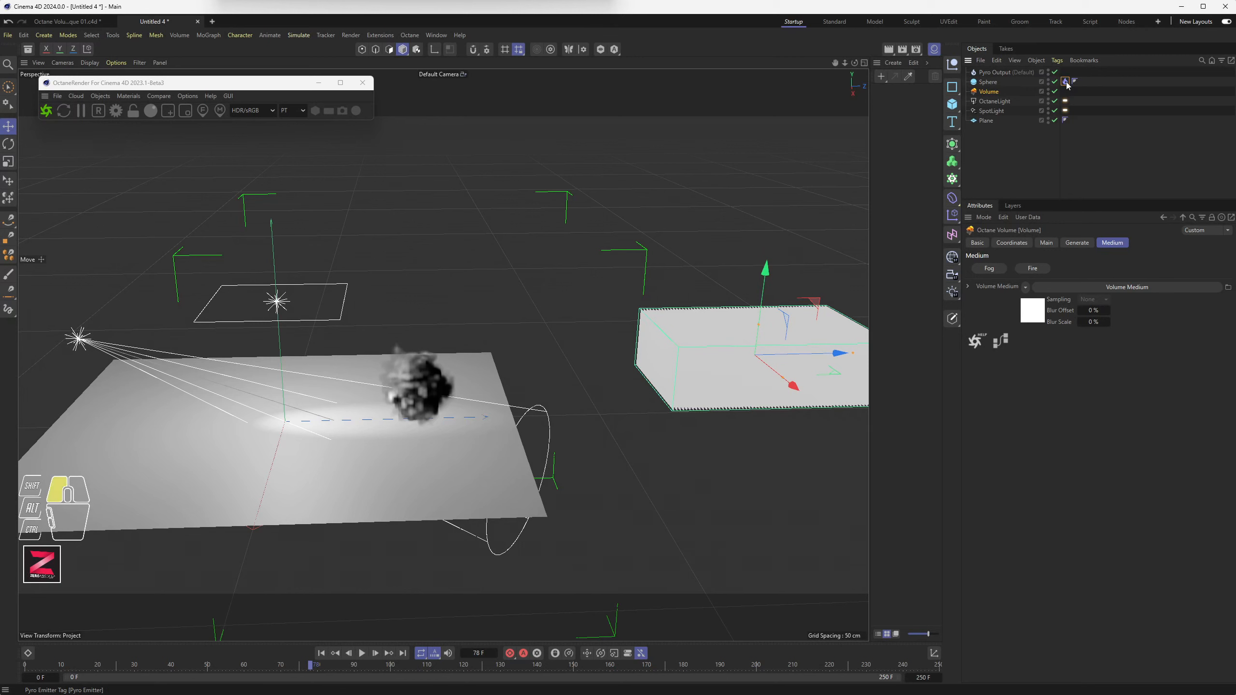
pyautogui.click(987, 73)
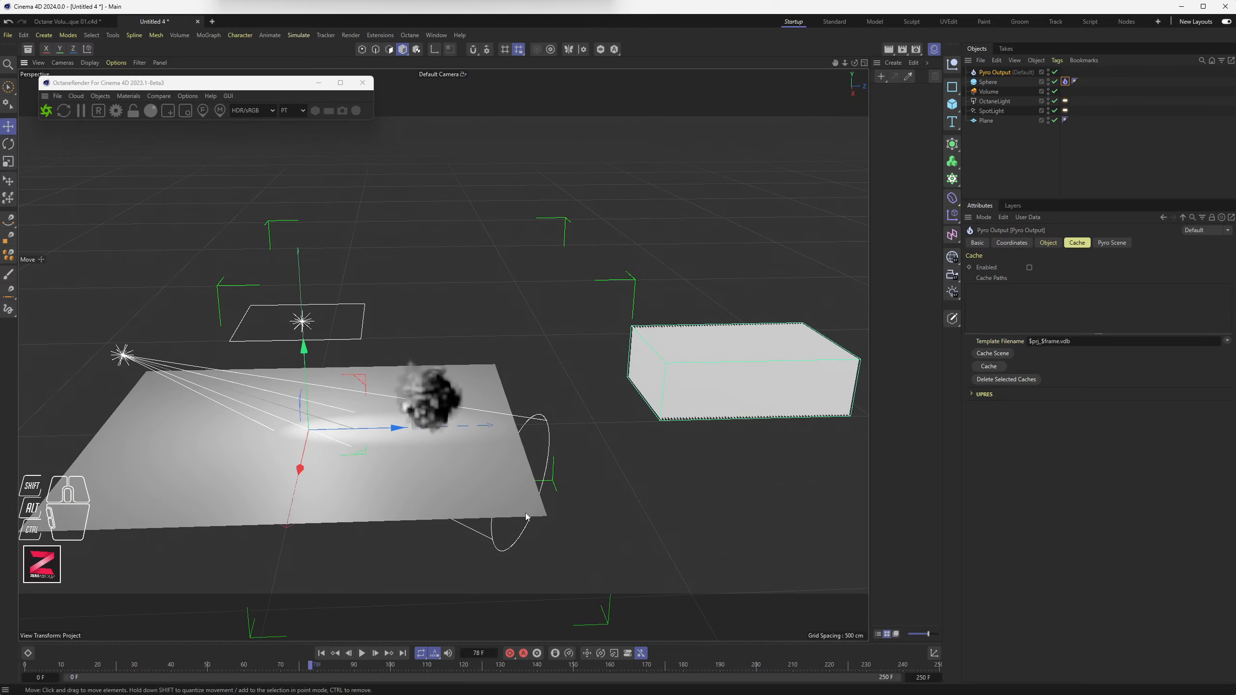
pyautogui.keyDown('alt'); pyautogui.moveTo(547, 535); pyautogui.dragTo(491, 538); pyautogui.keyUp('alt')
pyautogui.keyDown('alt'); pyautogui.moveTo(511, 269); pyautogui.dragTo(449, 361); pyautogui.keyUp('alt')
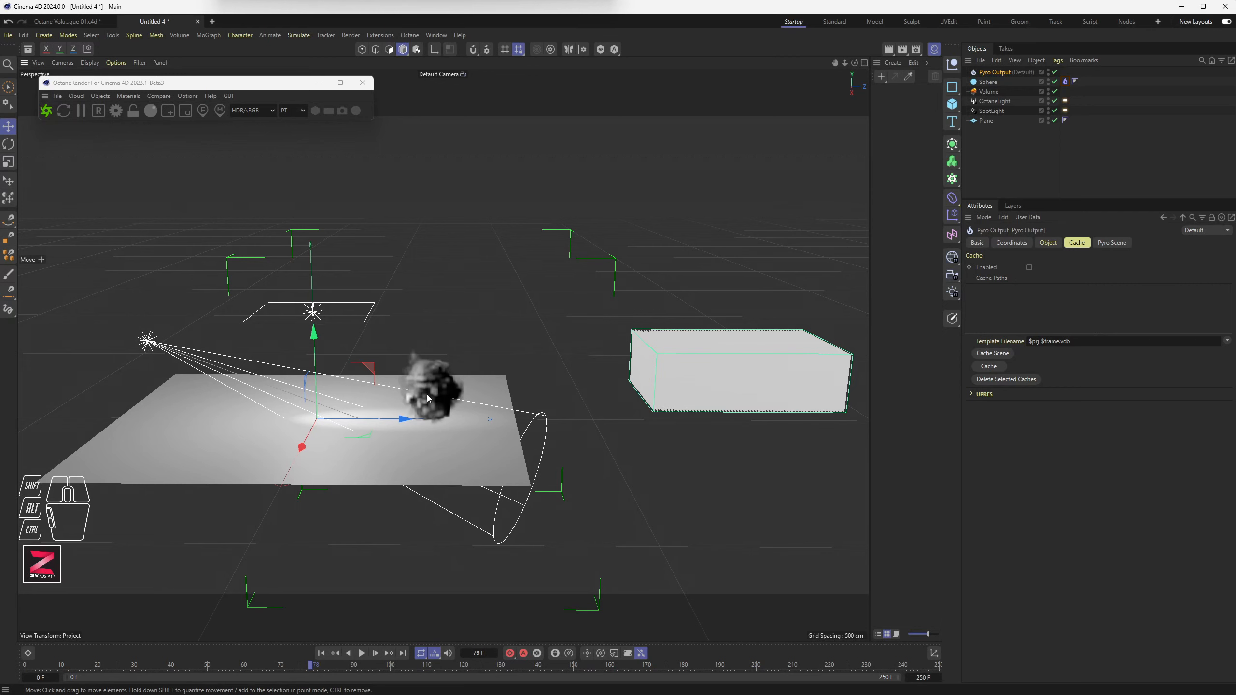
pyautogui.click(697, 362)
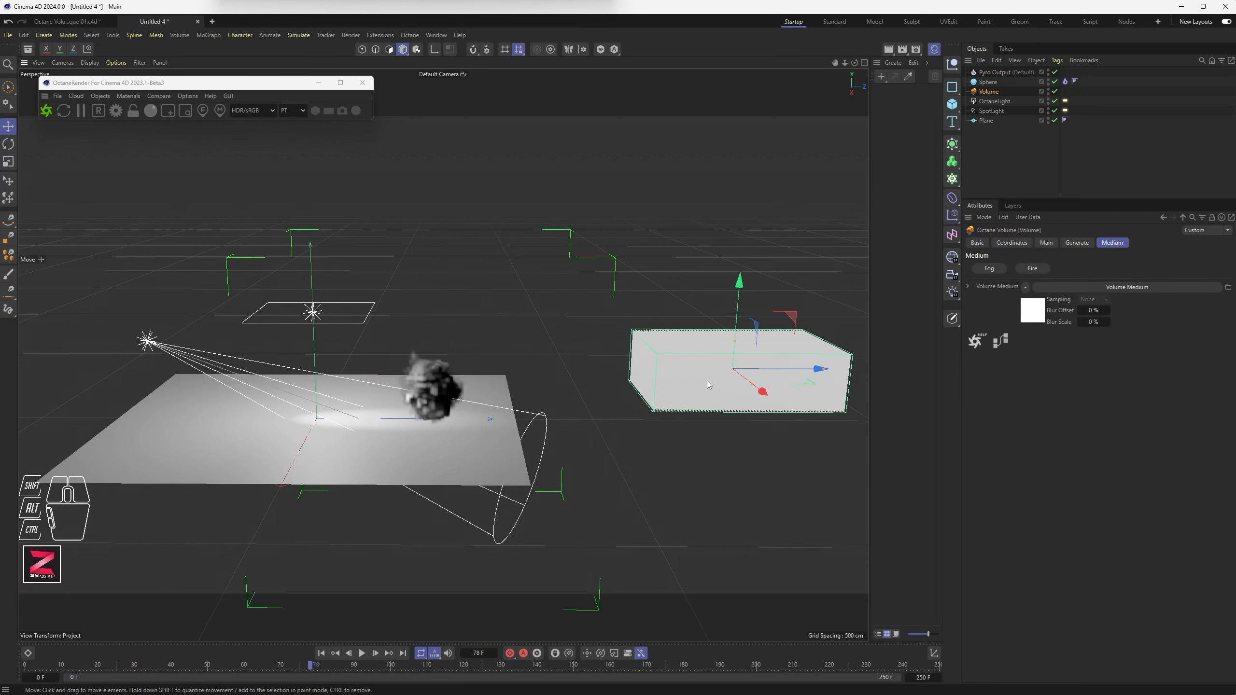
pyautogui.moveTo(769, 367)
pyautogui.mouseDown()
pyautogui.moveTo(639, 375)
pyautogui.moveTo(757, 365)
pyautogui.mouseUp()
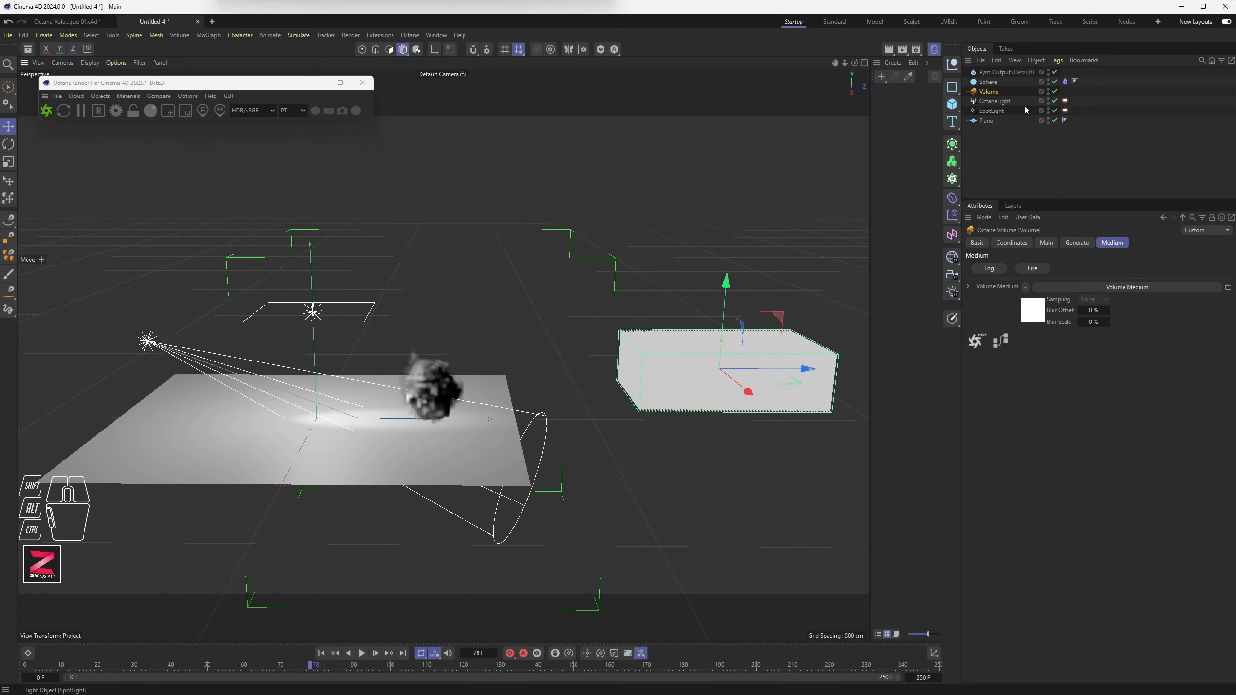
# Step: Enable Temperature in the sphere's Pyro Emitter tag and run the simulation from the first frame to frame 71
pyautogui.click(1065, 81)
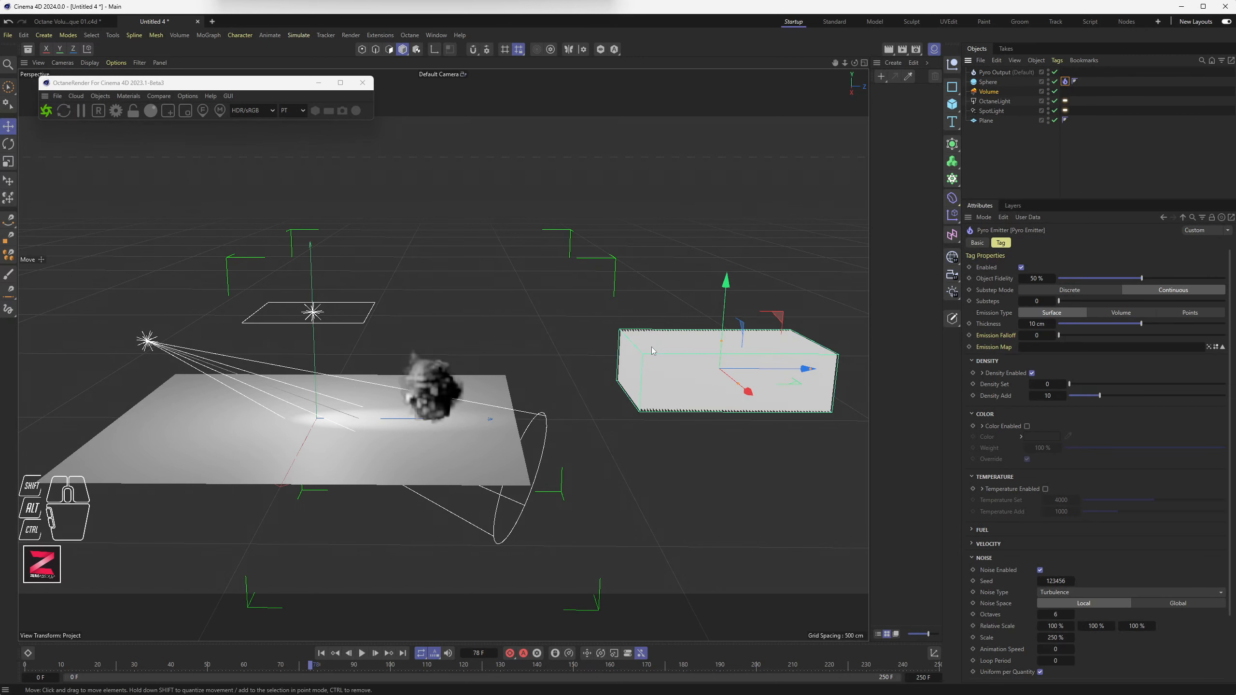
pyautogui.click(321, 652)
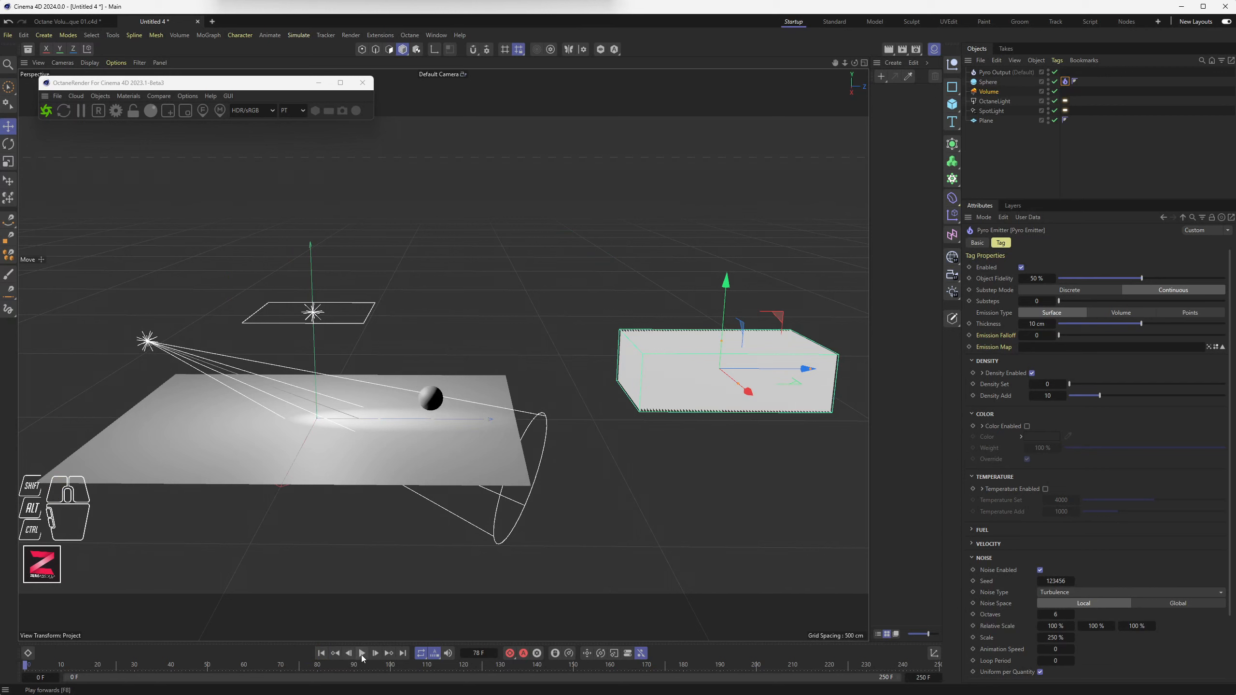
pyautogui.click(1045, 488)
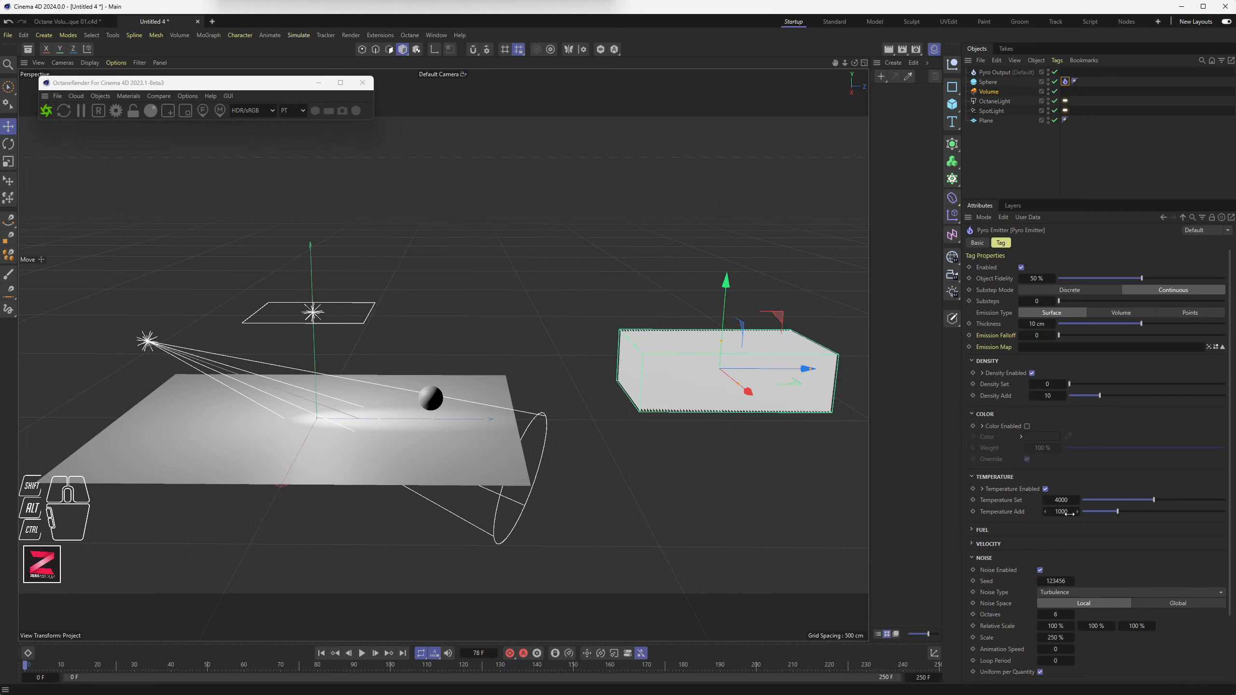
pyautogui.click(362, 653)
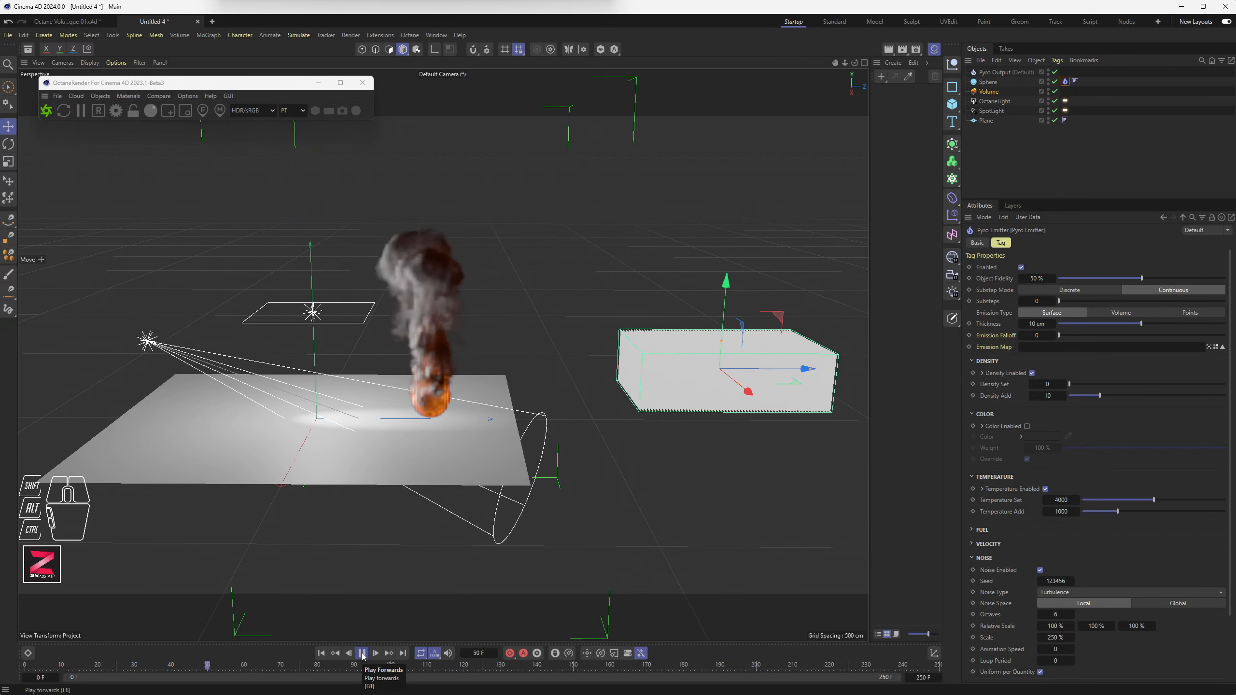
pyautogui.click(362, 654)
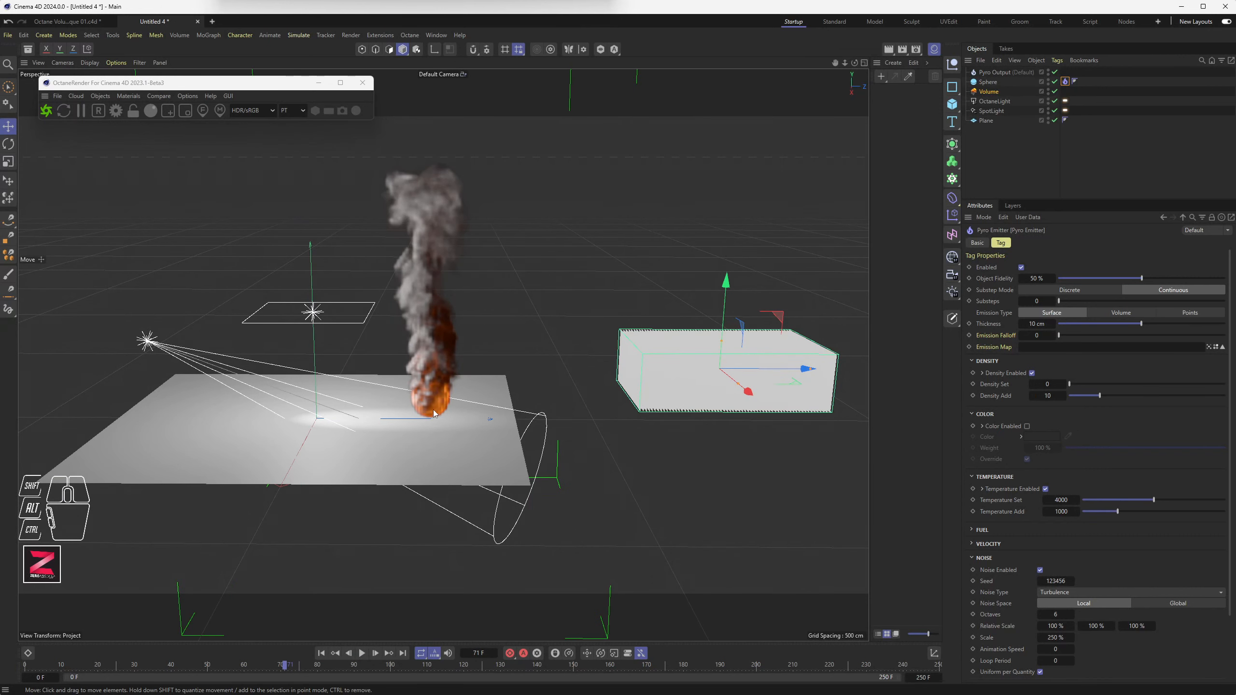
# Step: Review the fog Volume's main type and its generator size and voxel settings
pyautogui.moveTo(434, 414)
pyautogui.keyDown('alt'); pyautogui.mouseDown()
pyautogui.moveTo(461, 368)
pyautogui.moveTo(433, 416)
pyautogui.mouseUp(); pyautogui.keyUp('alt')
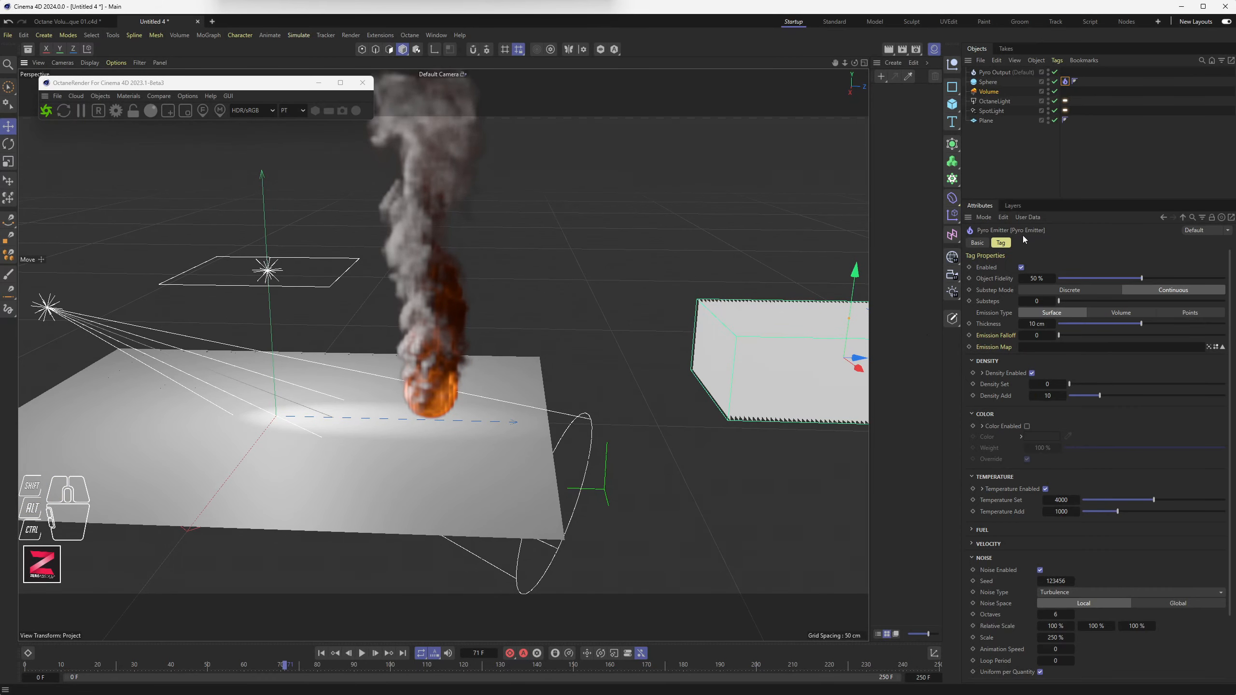
pyautogui.click(982, 92)
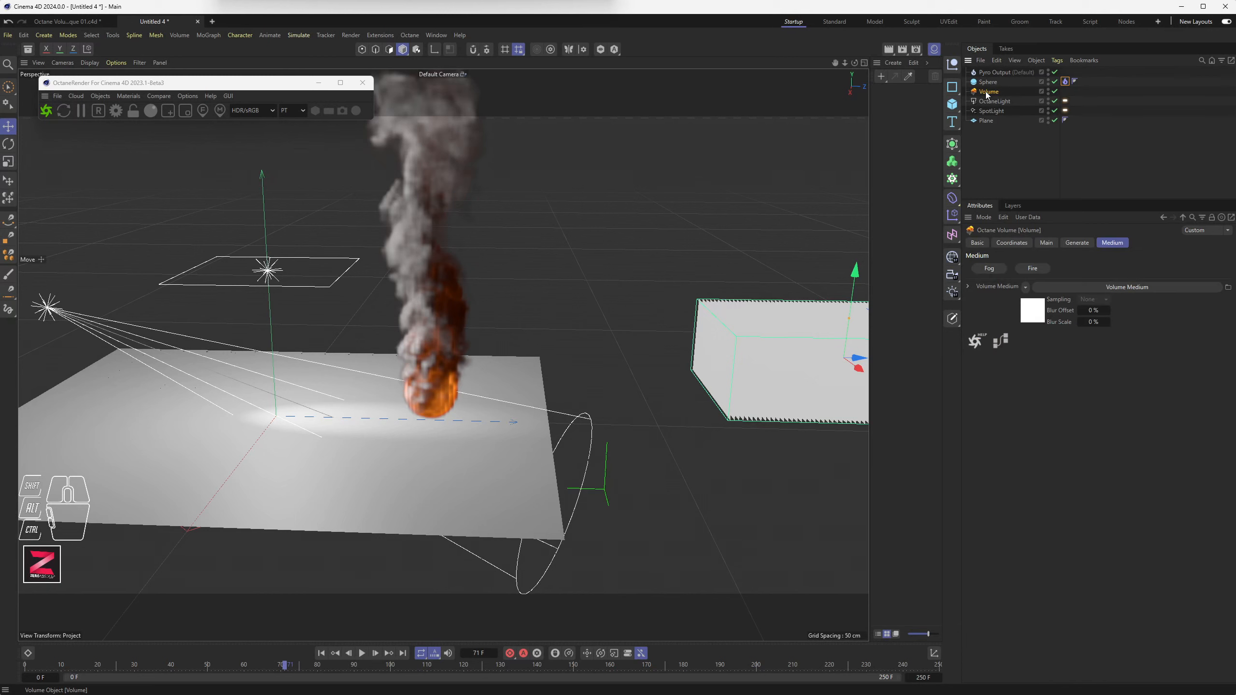
pyautogui.click(1045, 243)
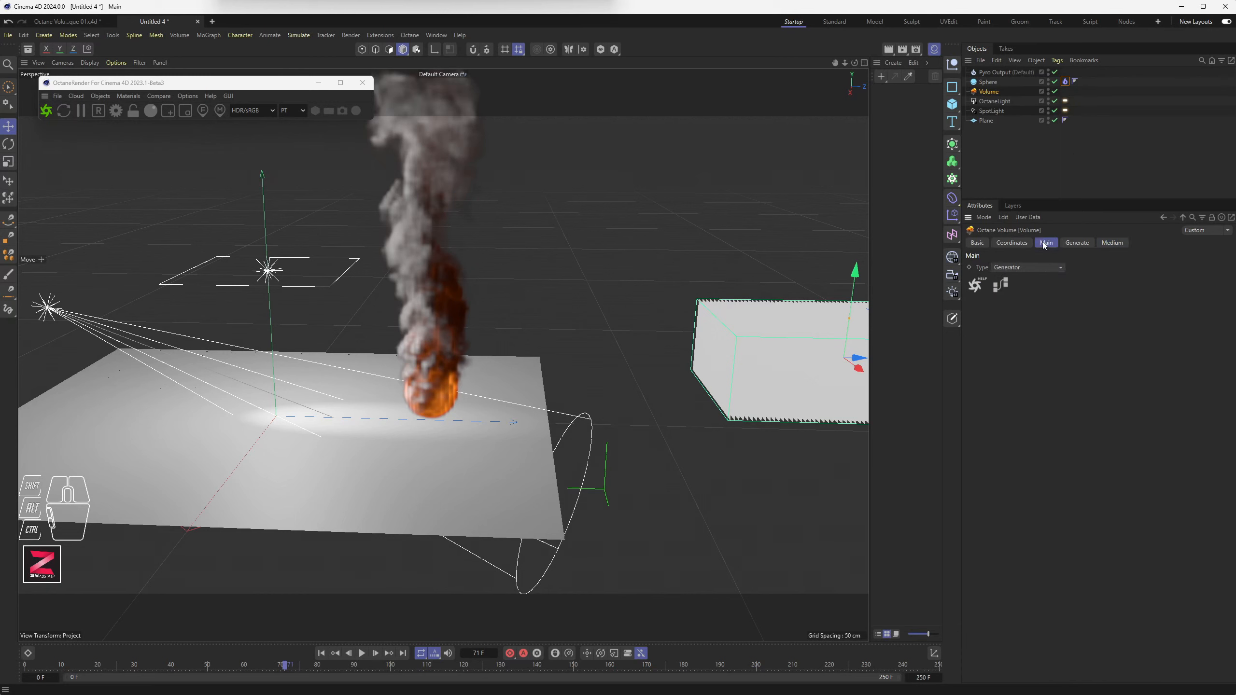
pyautogui.click(1073, 243)
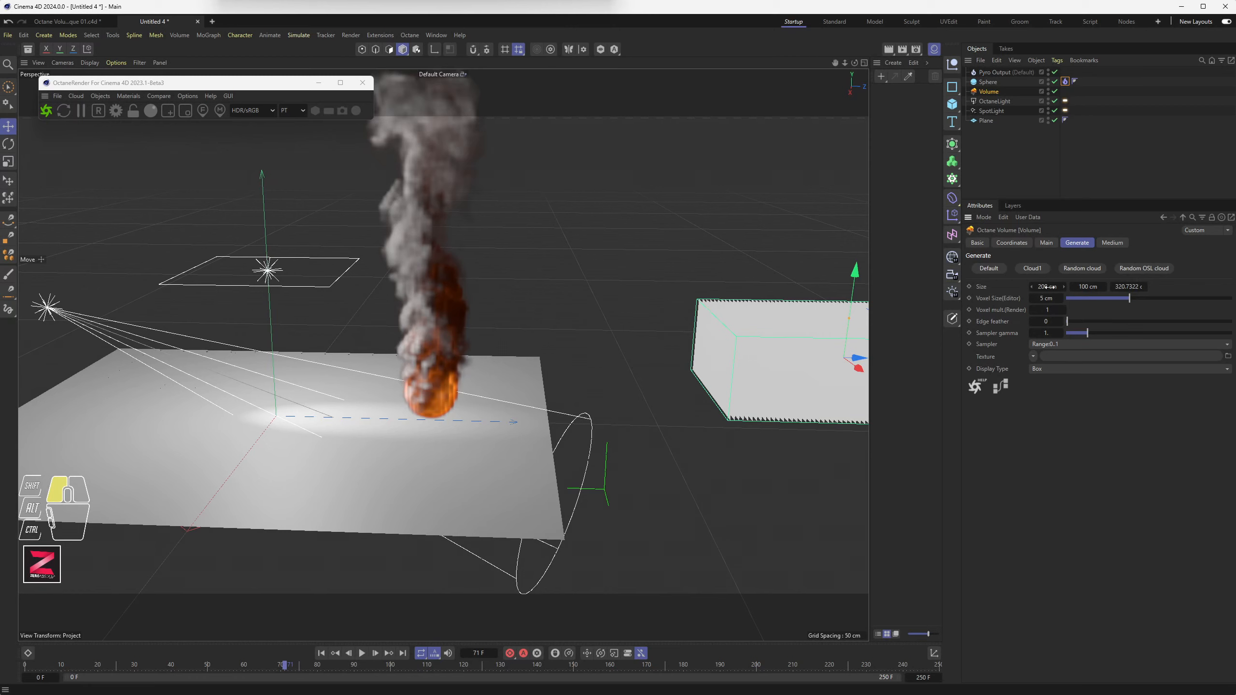
# Step: Set the sphere's radius to 30 cm
pyautogui.click(987, 82)
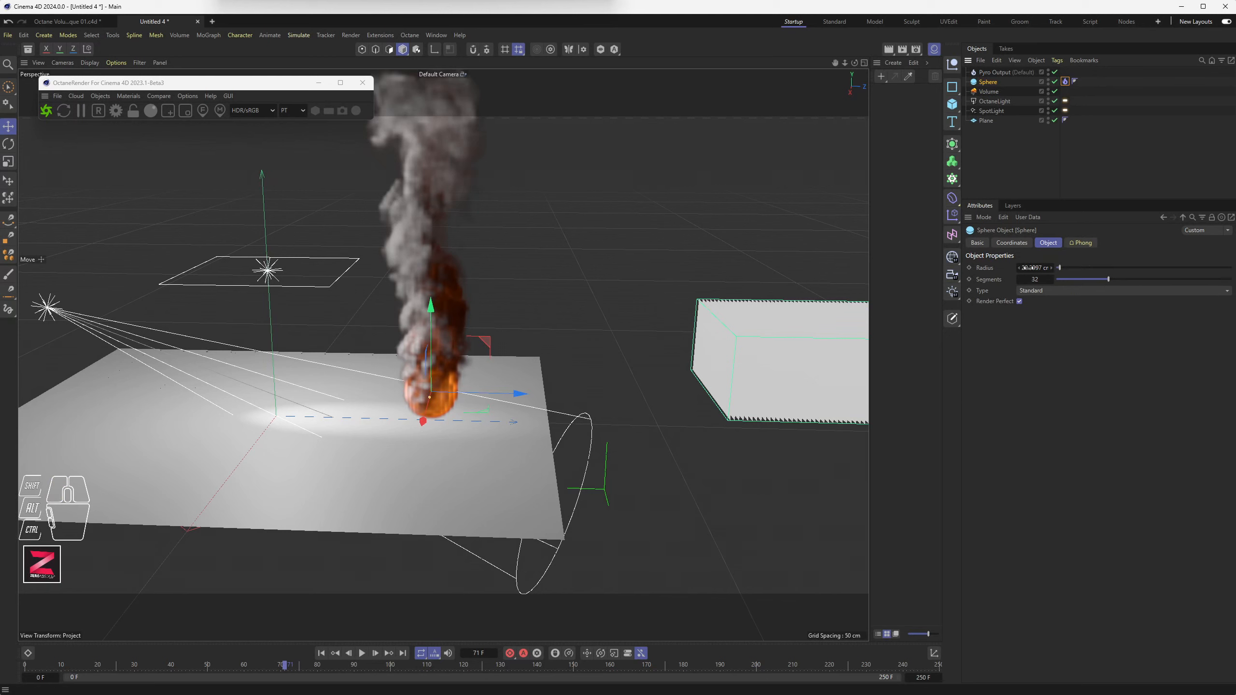
pyautogui.doubleClick(1033, 268)
pyautogui.write('30')
pyautogui.press('Return')
# Step: Examine the sphere's Surface emission setting and the fire and smoke around the sphere from several angles and distances
pyautogui.click(1065, 82)
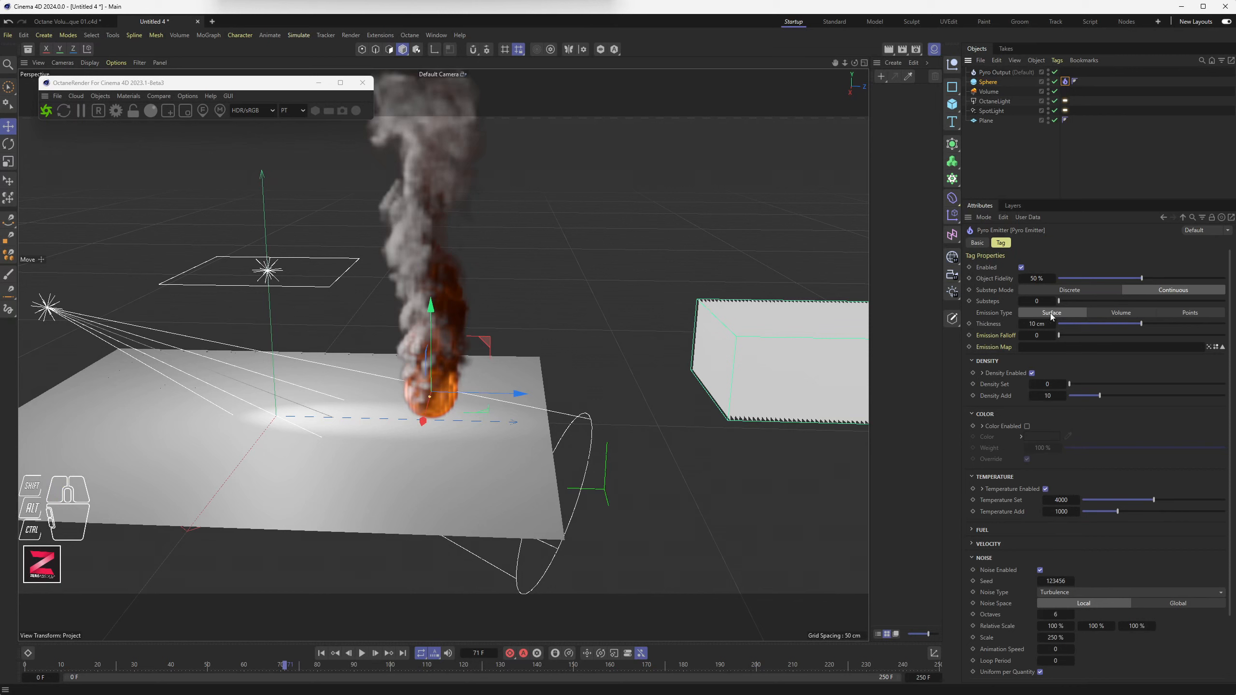
pyautogui.click(1044, 315)
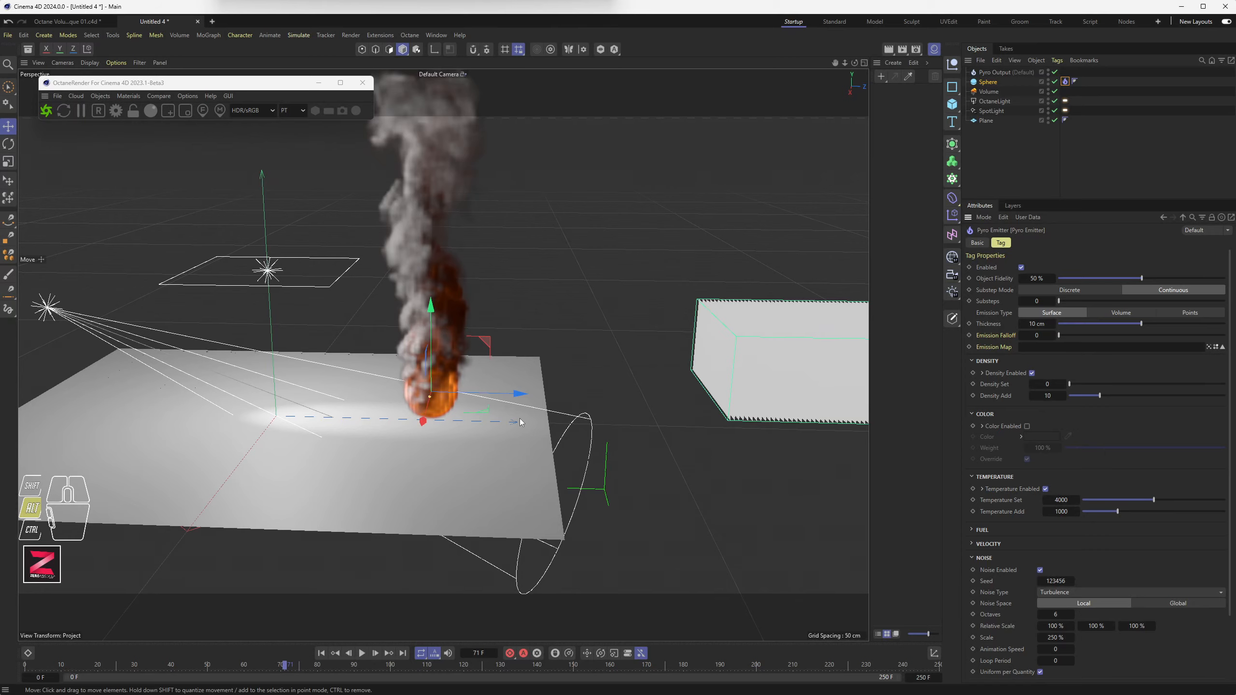
pyautogui.keyDown('alt'); pyautogui.moveTo(430, 400); pyautogui.dragTo(363, 365); pyautogui.keyUp('alt')
pyautogui.scroll(2, 430, 400)
pyautogui.scroll(5, 430, 400)
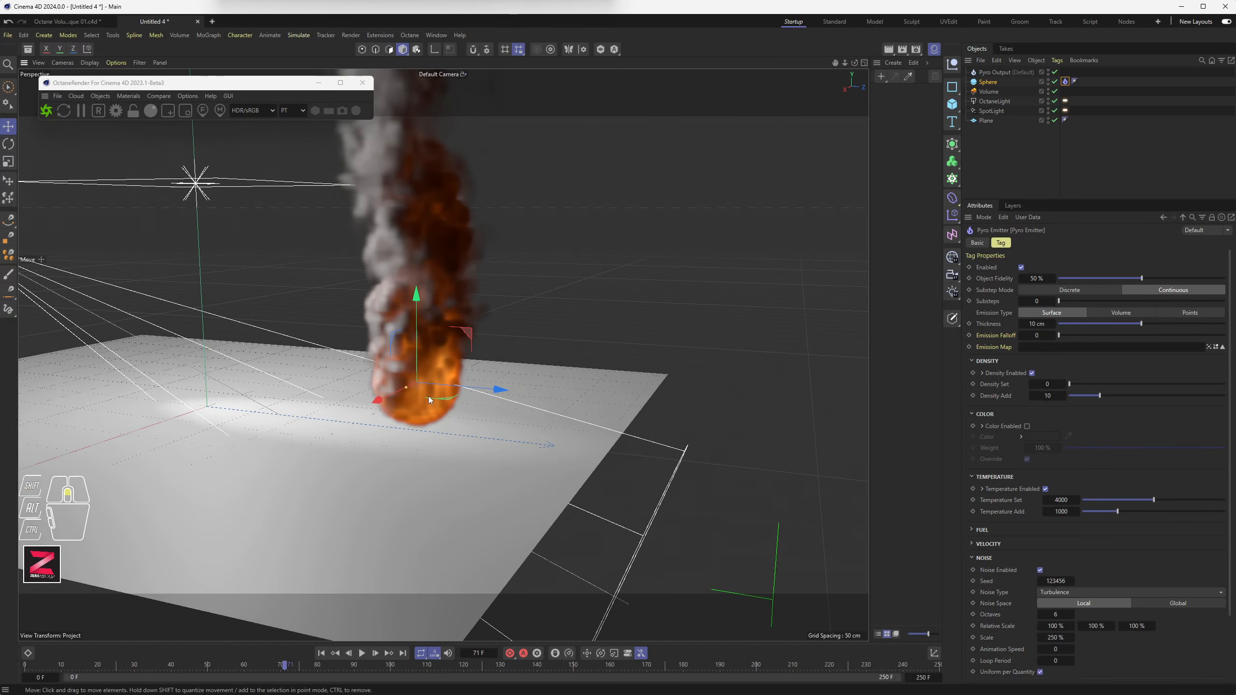
pyautogui.keyDown('alt'); pyautogui.moveTo(421, 399); pyautogui.dragTo(508, 411); pyautogui.keyUp('alt')
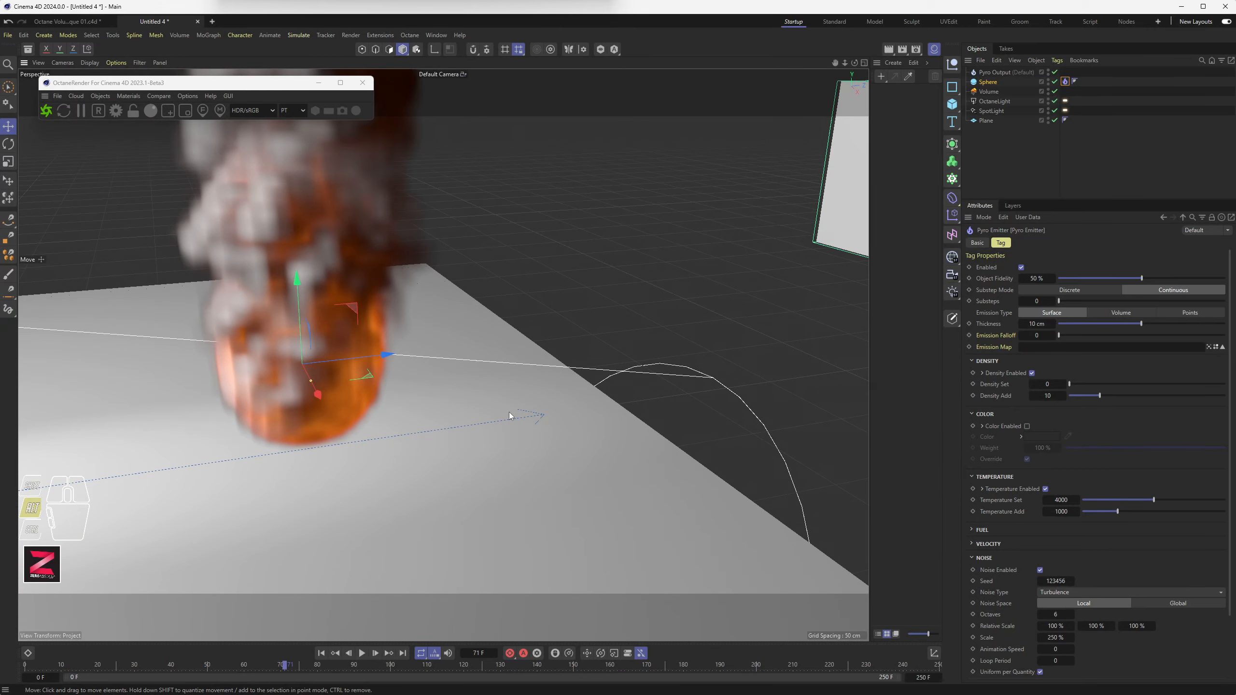
pyautogui.keyDown('alt'); pyautogui.scroll(-2, 365, 387); pyautogui.keyUp('alt')
pyautogui.keyDown('alt'); pyautogui.scroll(-4, 365, 387); pyautogui.keyUp('alt')
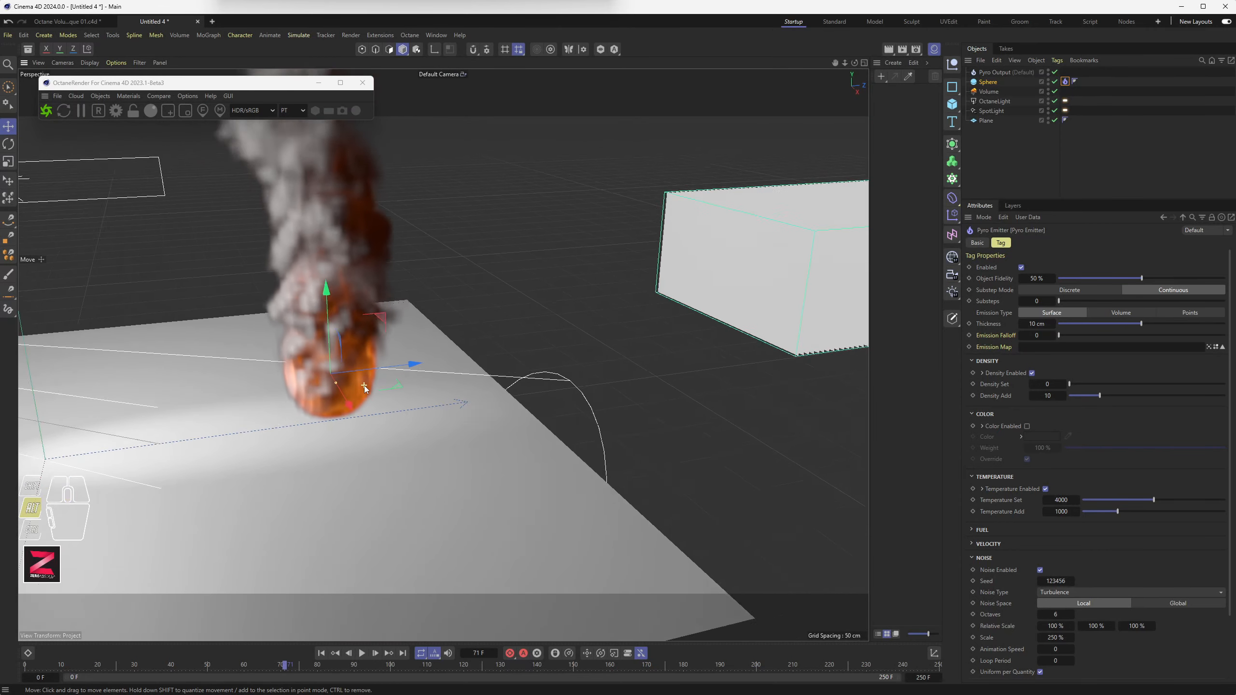
pyautogui.moveTo(365, 390)
pyautogui.keyDown('alt'); pyautogui.mouseDown()
pyautogui.moveTo(339, 376)
pyautogui.moveTo(340, 387)
pyautogui.mouseUp(); pyautogui.keyUp('alt')
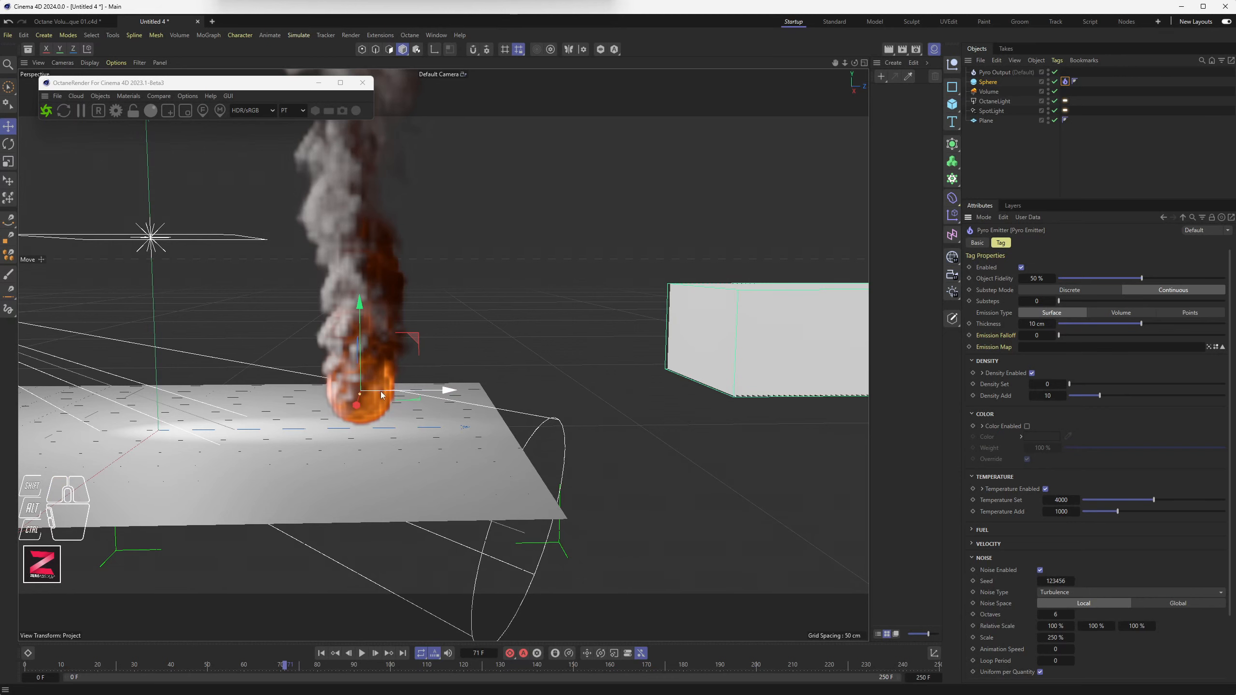
pyautogui.scroll(4, 356, 403)
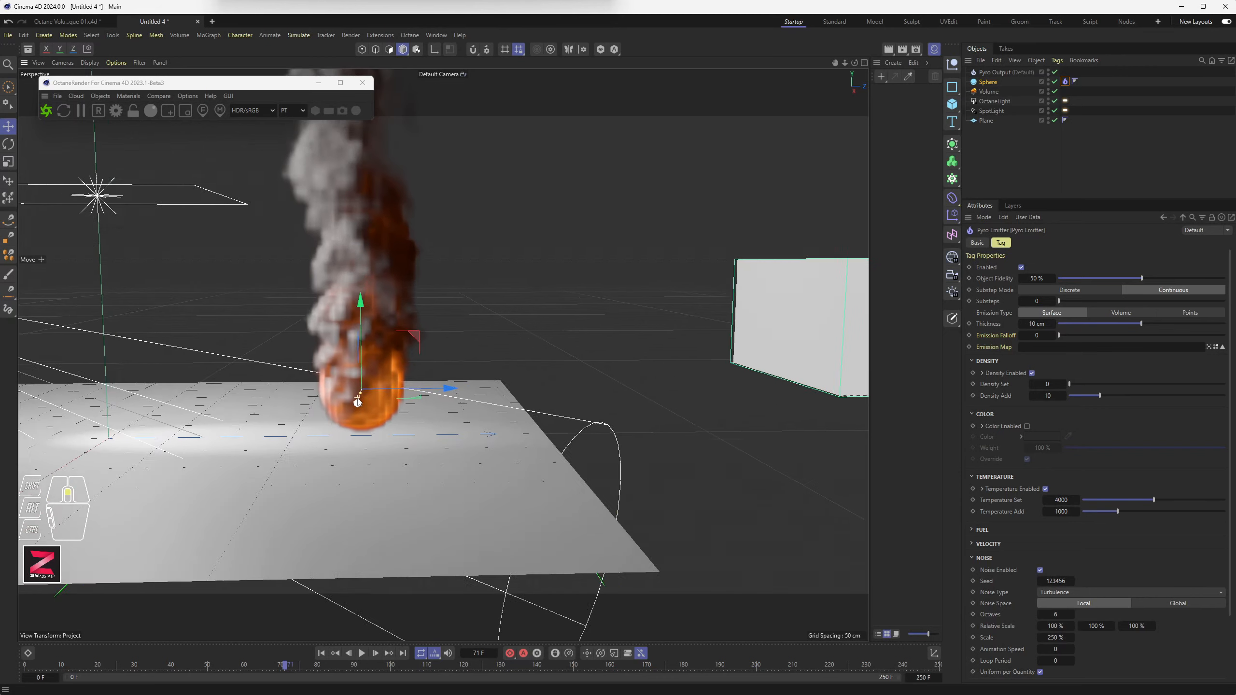
# Step: Return the simulation to the first frame and advance one frame to inspect the initial emission around the sphere
pyautogui.click(1054, 83)
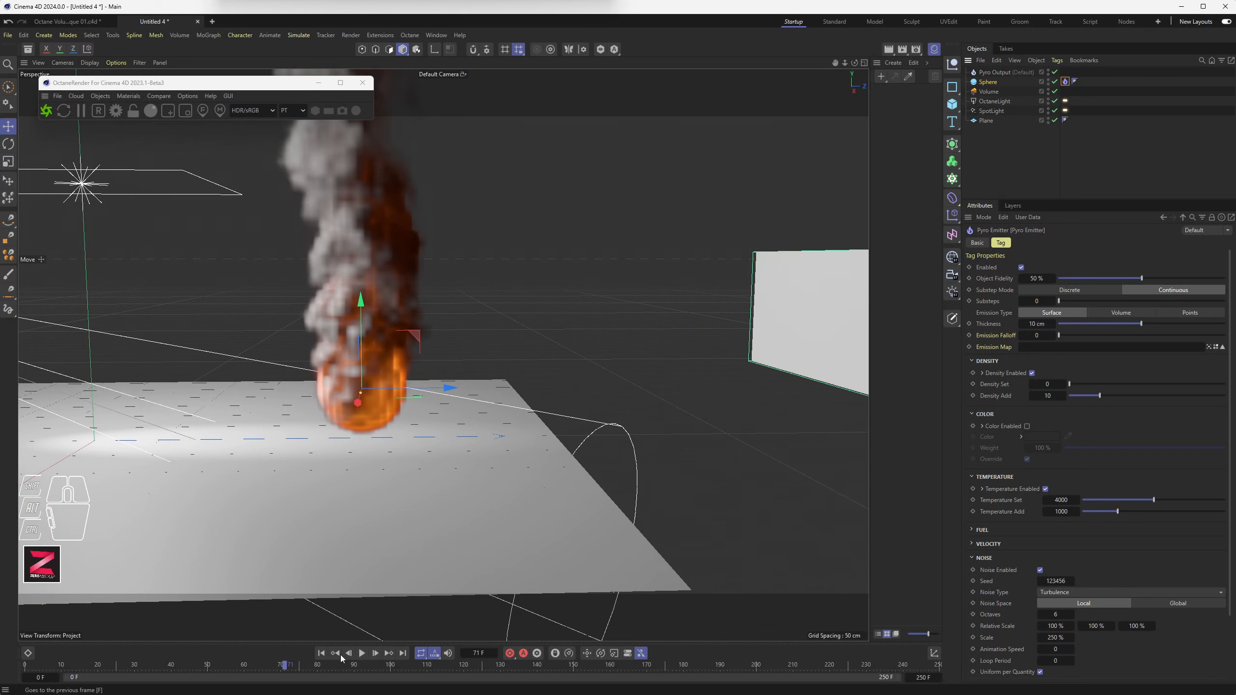
pyautogui.click(321, 653)
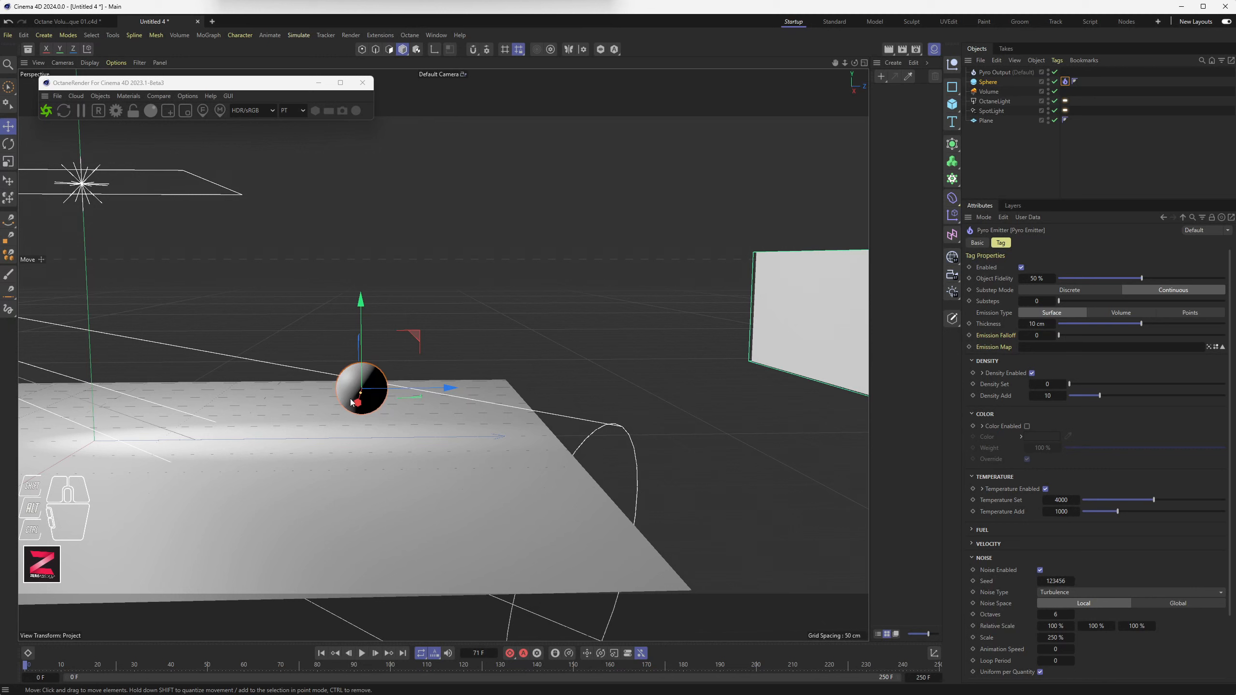
pyautogui.click(376, 653)
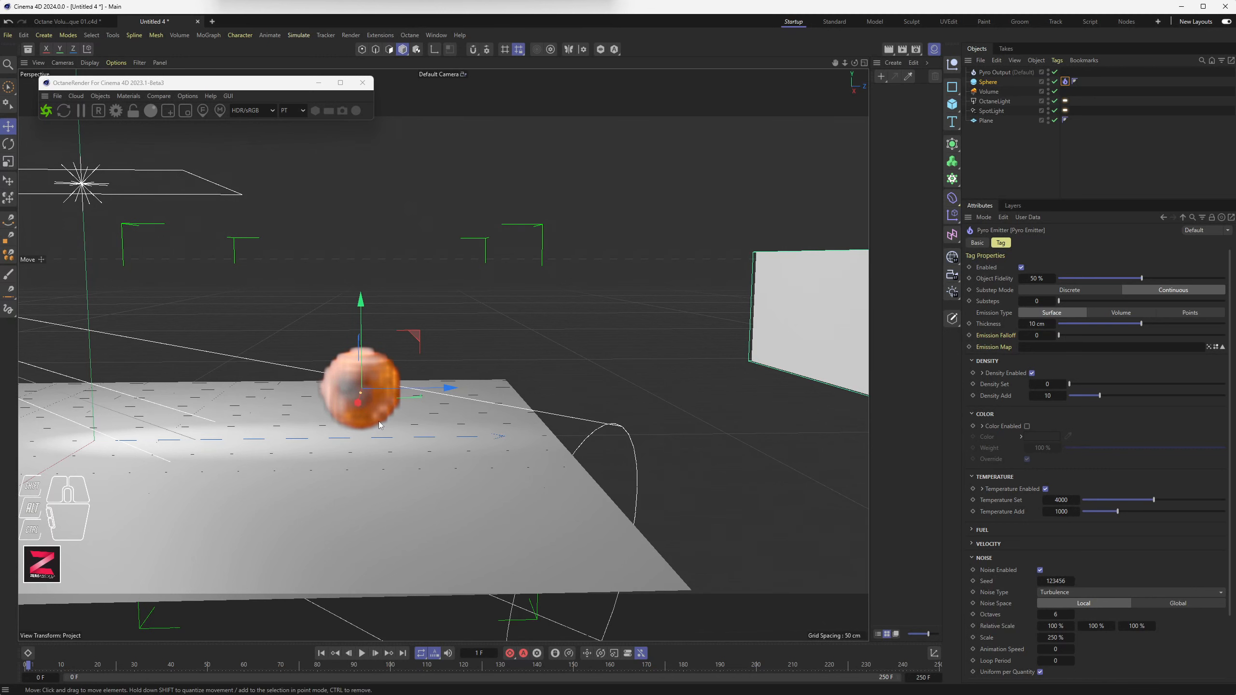
# Step: Set the Thickness of the sphere's Pyro Emitter to 2 cm
pyautogui.click(995, 326)
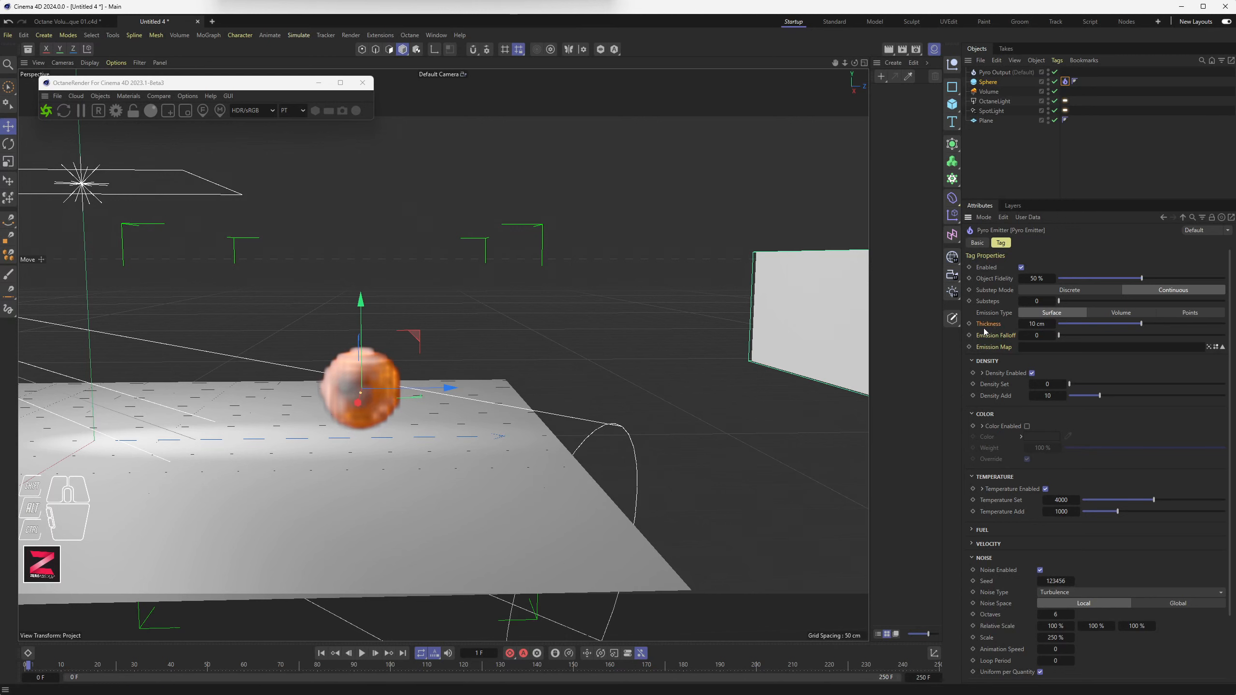
pyautogui.click(1038, 324)
pyautogui.write('2')
pyautogui.press('Return')
# Step: Play the pyro simulation on from frame 1, stop it at frame 73 and examine the smoke around the sphere
pyautogui.click(363, 653)
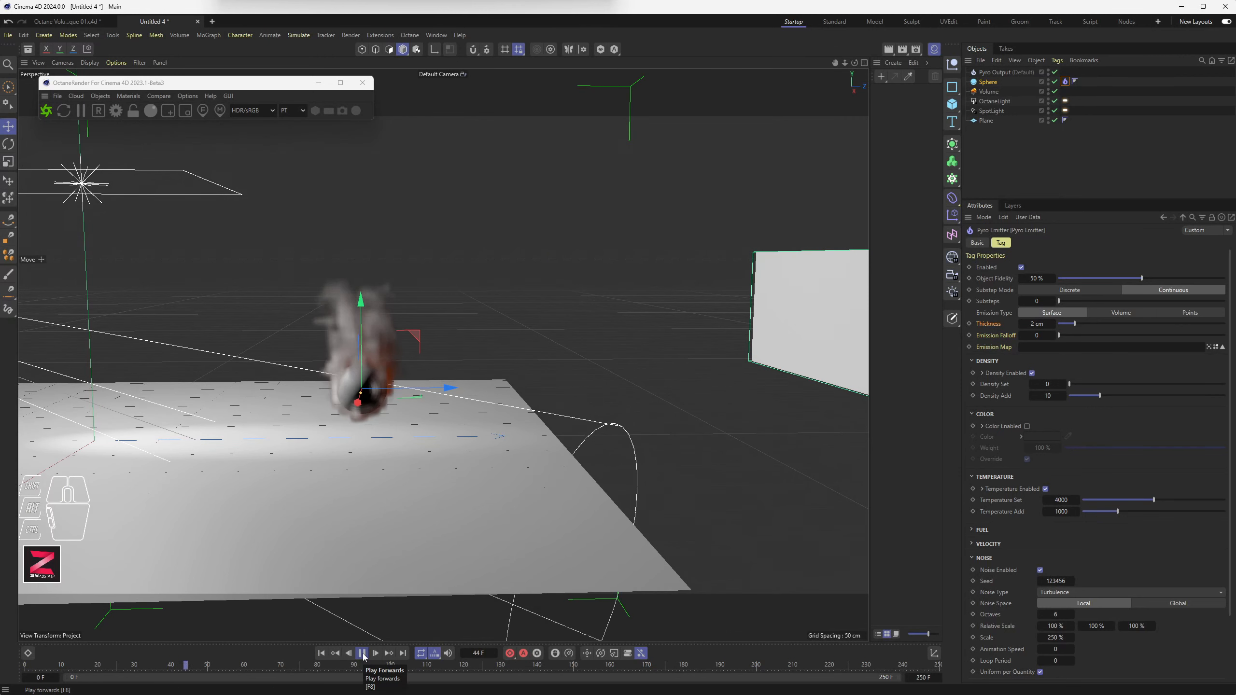
pyautogui.click(363, 654)
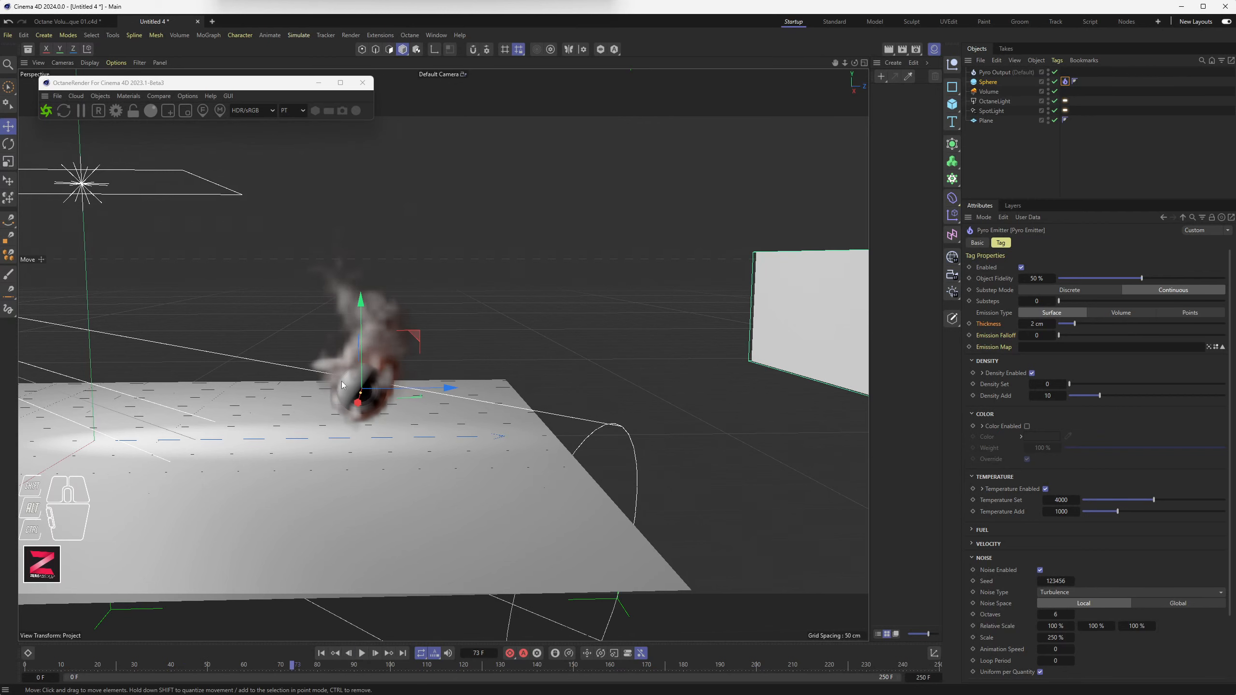
pyautogui.scroll(5, 358, 397)
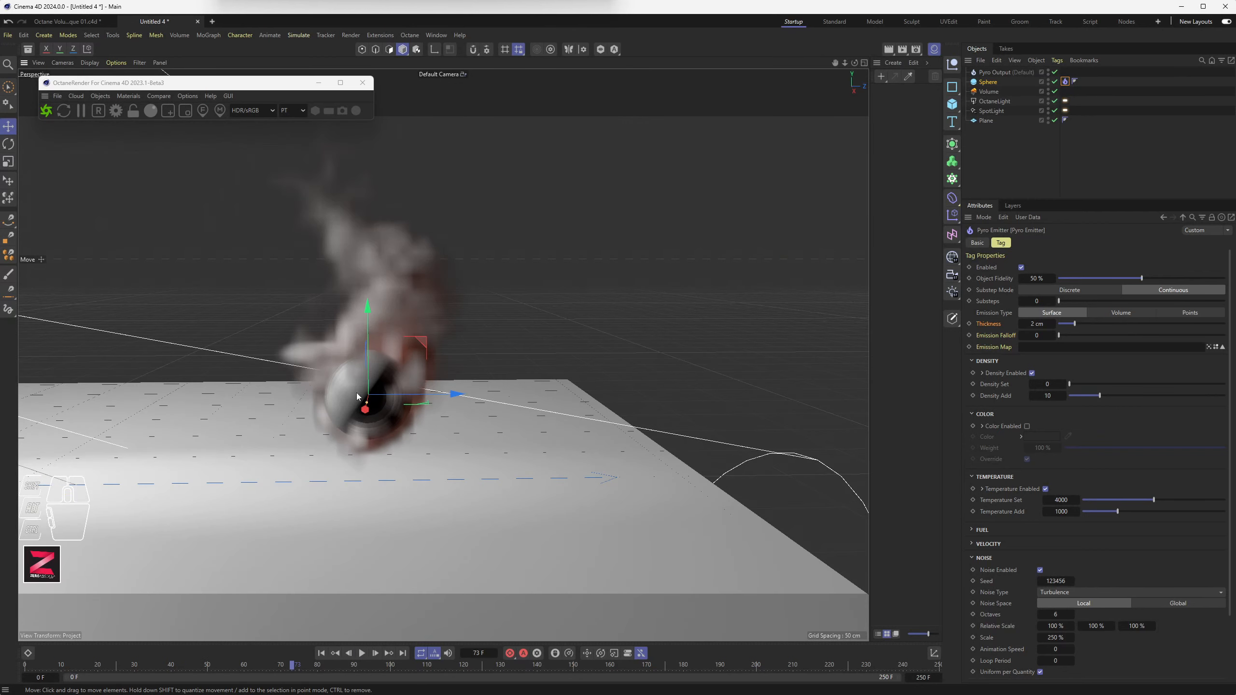
pyautogui.moveTo(357, 397)
pyautogui.keyDown('alt'); pyautogui.mouseDown()
pyautogui.moveTo(390, 380)
pyautogui.moveTo(293, 390)
pyautogui.moveTo(371, 410)
pyautogui.moveTo(360, 407)
pyautogui.mouseUp(); pyautogui.keyUp('alt')
pyautogui.scroll(-3, 379, 388)
pyautogui.scroll(-5, 381, 389)
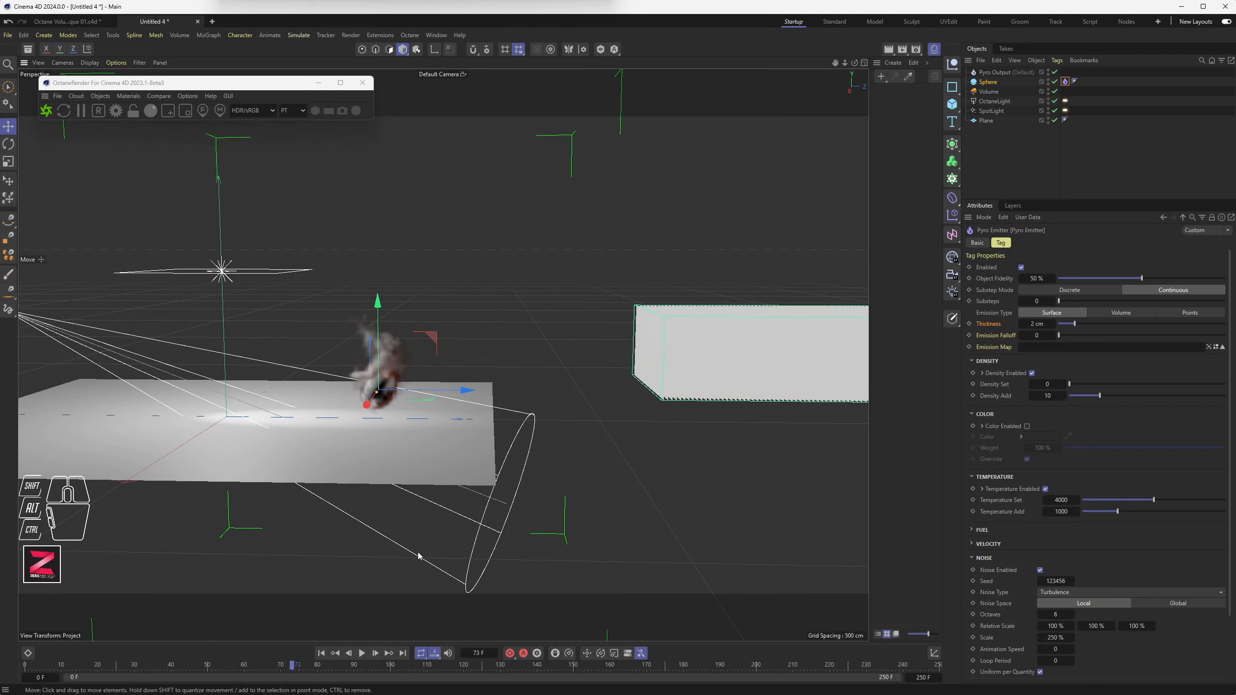
# Step: Check the Pyro Output object's Pyro Scene settings for the simulation scene it uses
pyautogui.scroll(5, 317, 437)
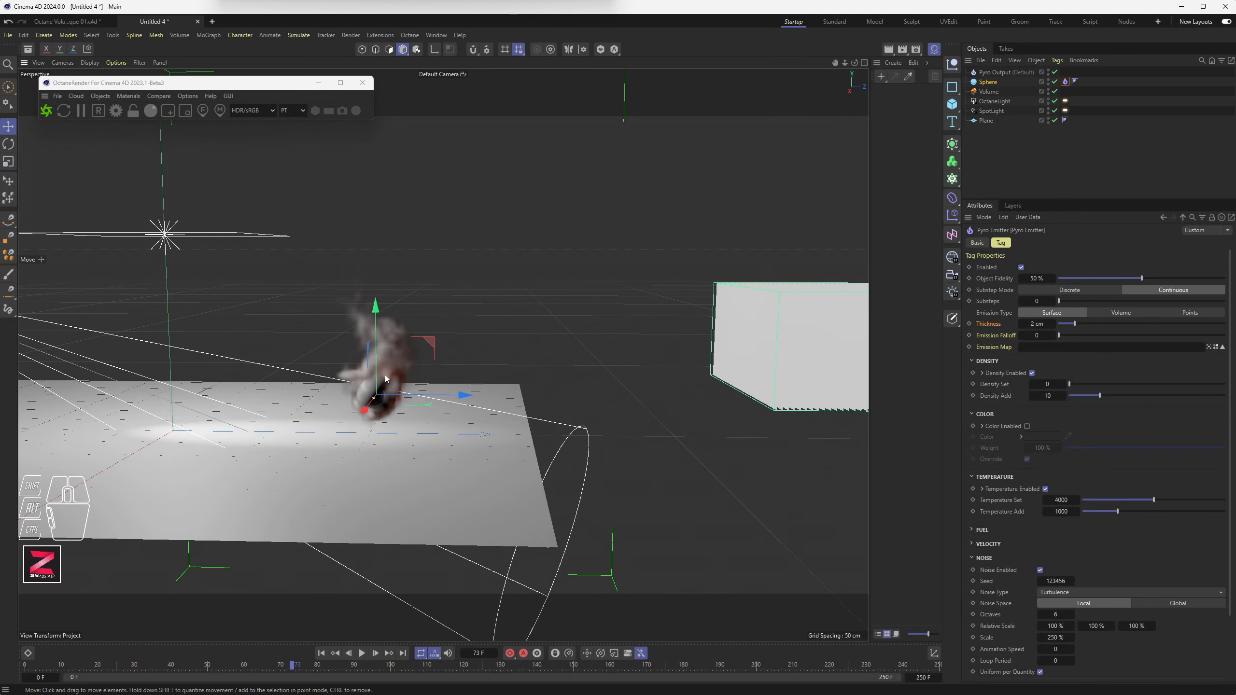
pyautogui.click(993, 73)
pyautogui.click(1111, 243)
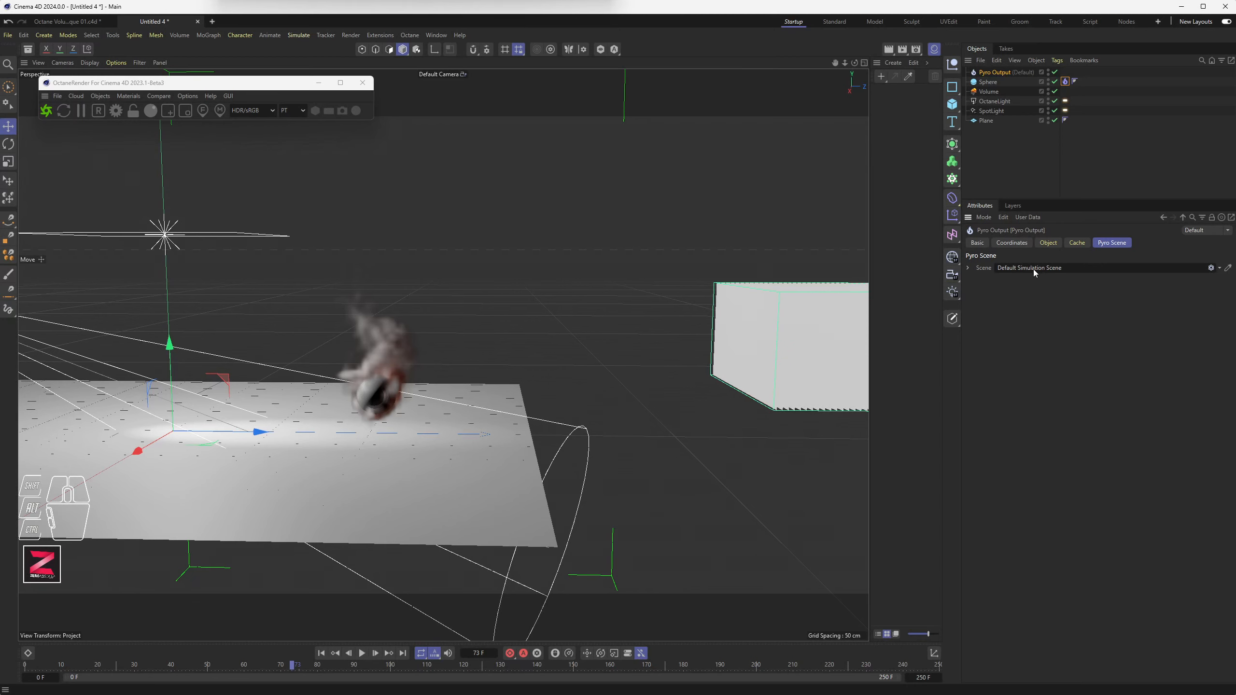
pyautogui.click(967, 269)
pyautogui.click(968, 269)
# Step: Open the project's Pyro simulation settings and bring up the Voxel Size value for editing
pyautogui.click(23, 35)
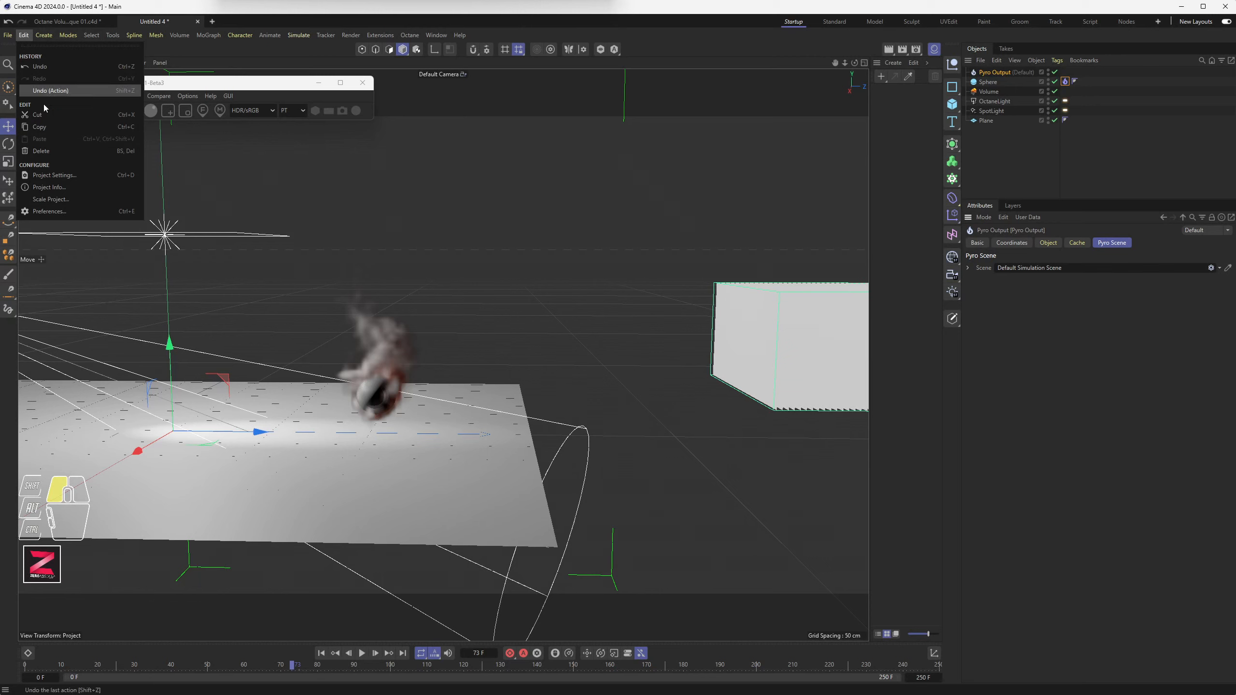
pyautogui.click(52, 175)
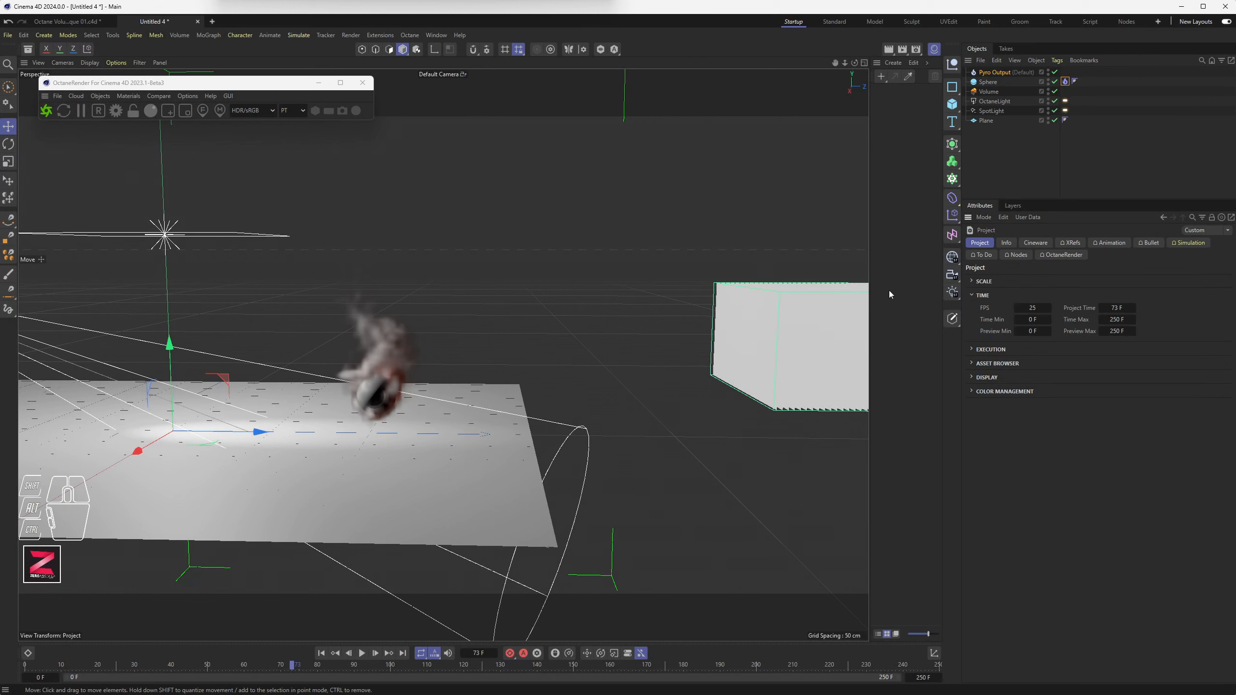
pyautogui.click(1188, 243)
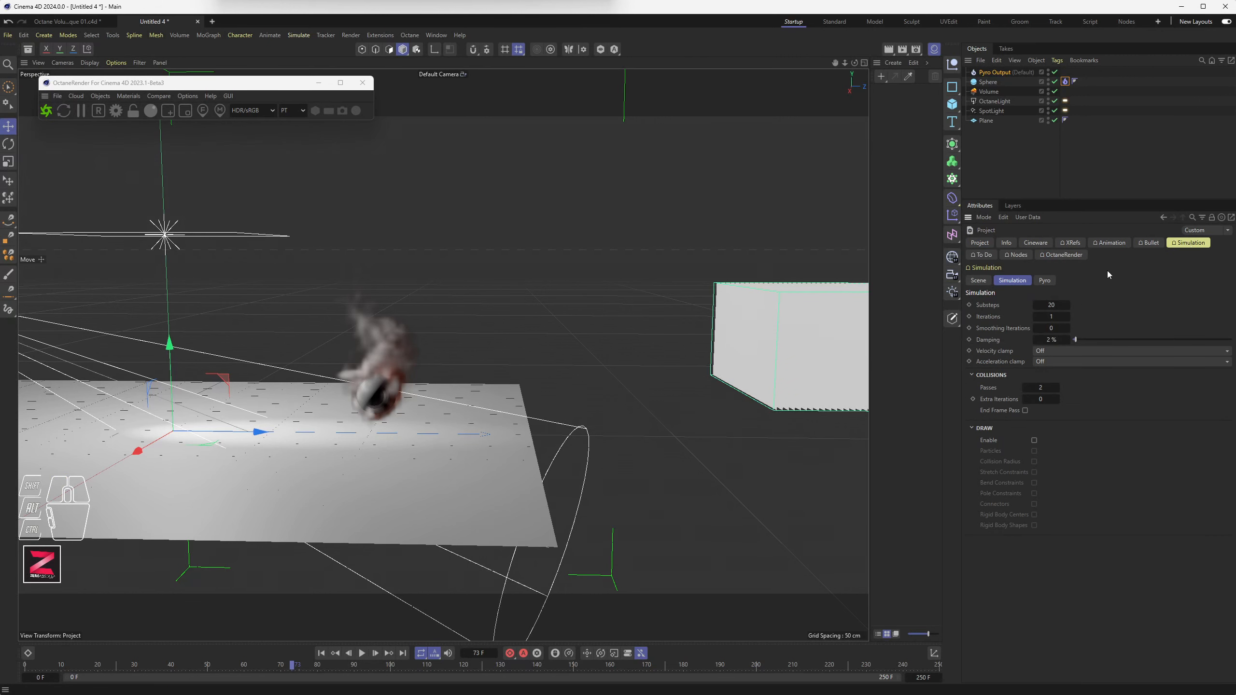
pyautogui.click(1045, 281)
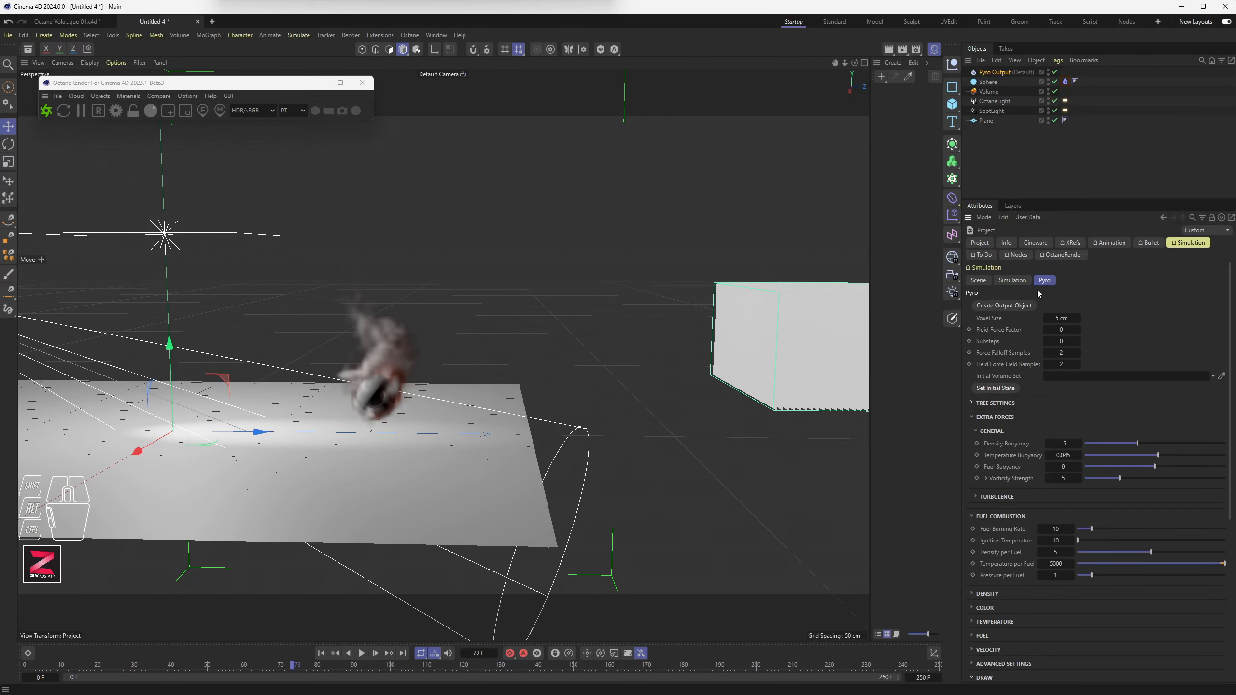
pyautogui.click(1054, 318)
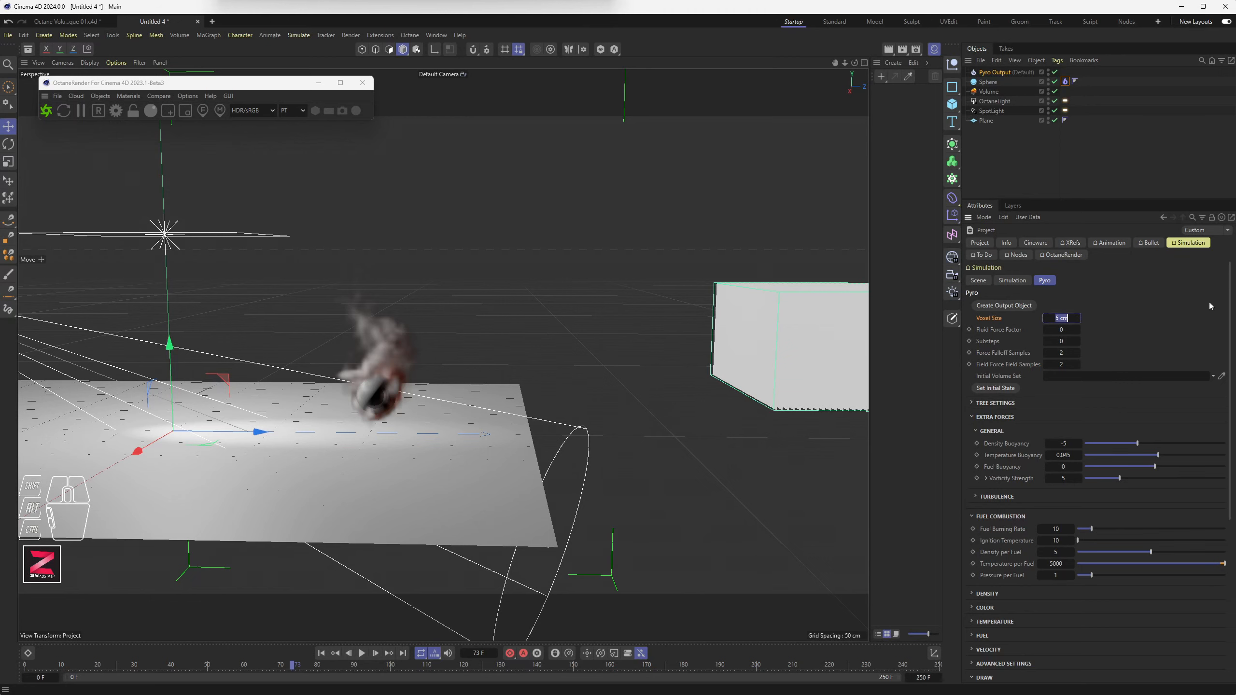
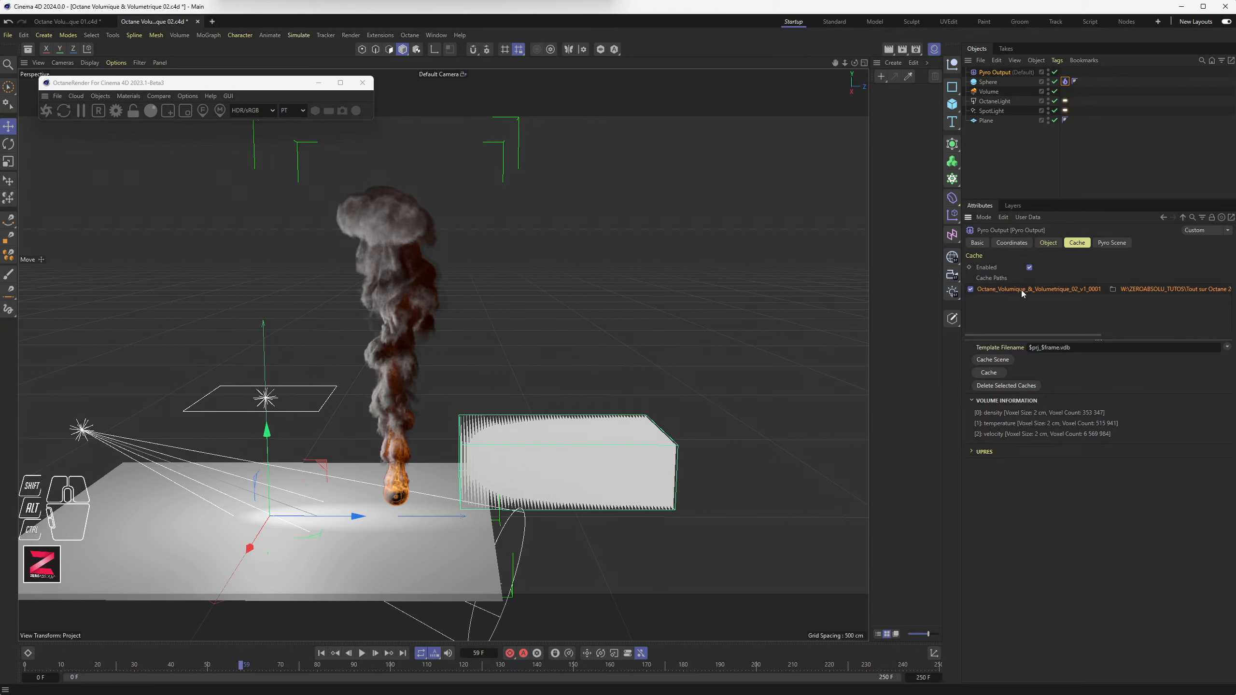
# Step: Scrub the cached pyro simulation to frame 67, test-render it in the Octane Live Viewer and close the render
pyautogui.click(525, 664)
pyautogui.moveTo(526, 665); pyautogui.dragTo(678, 664)
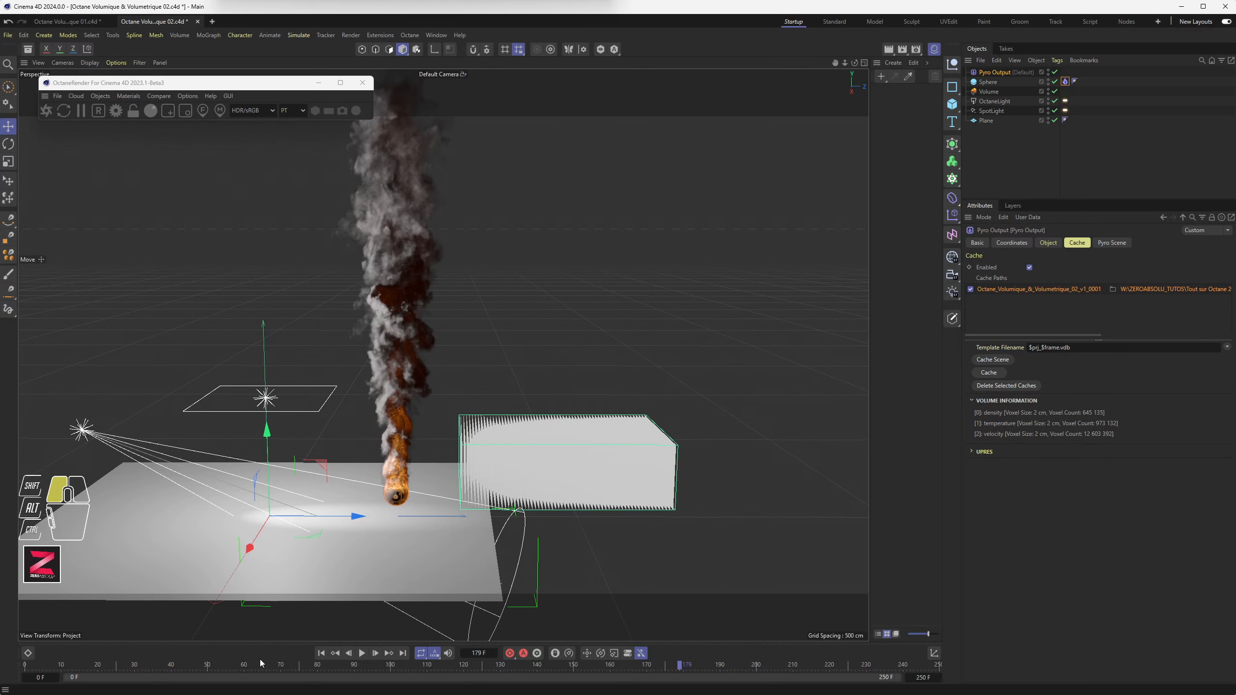
pyautogui.moveTo(260, 659); pyautogui.dragTo(569, 668)
pyautogui.moveTo(316, 667); pyautogui.dragTo(270, 667)
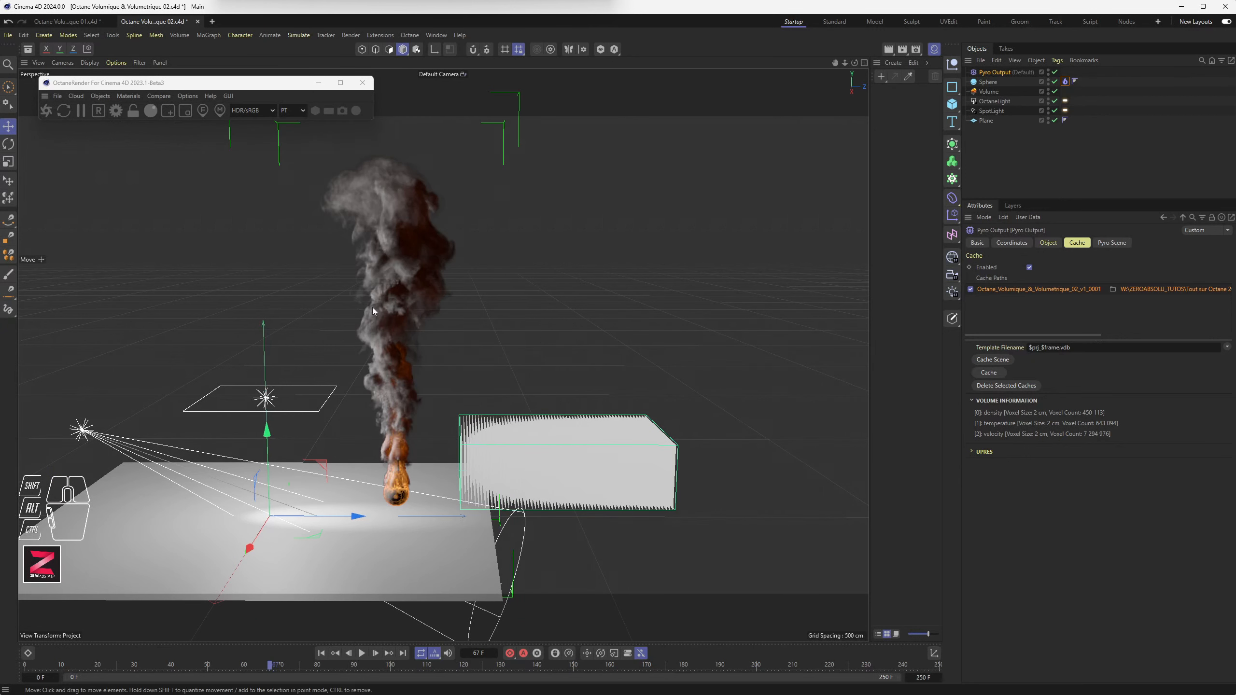
pyautogui.click(50, 110)
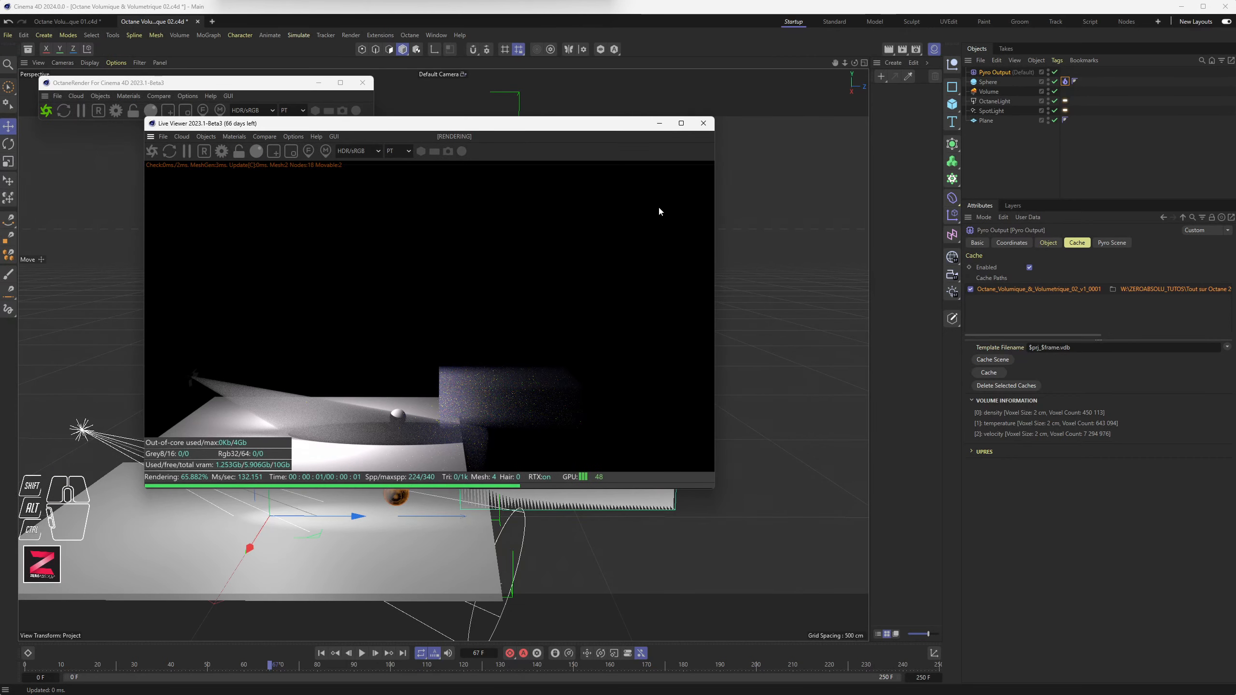
pyautogui.click(702, 124)
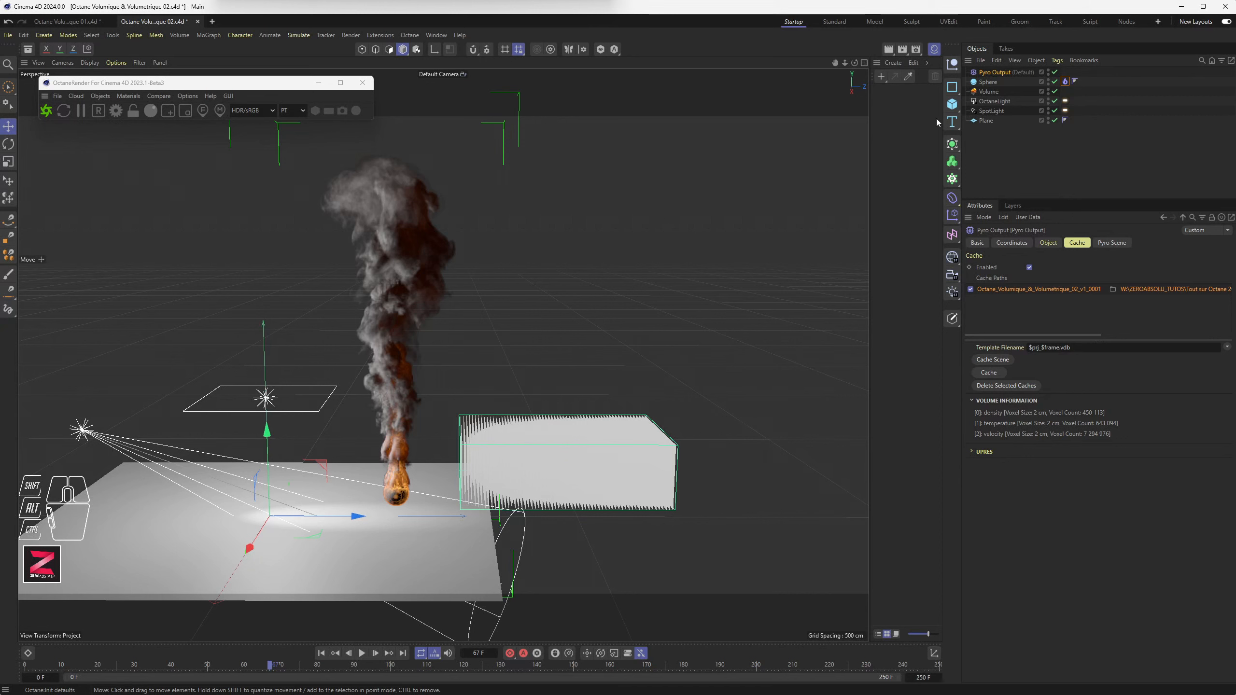
# Step: Select the Octane fog Volume and move it upward and farther away from the smoke column
pyautogui.click(987, 92)
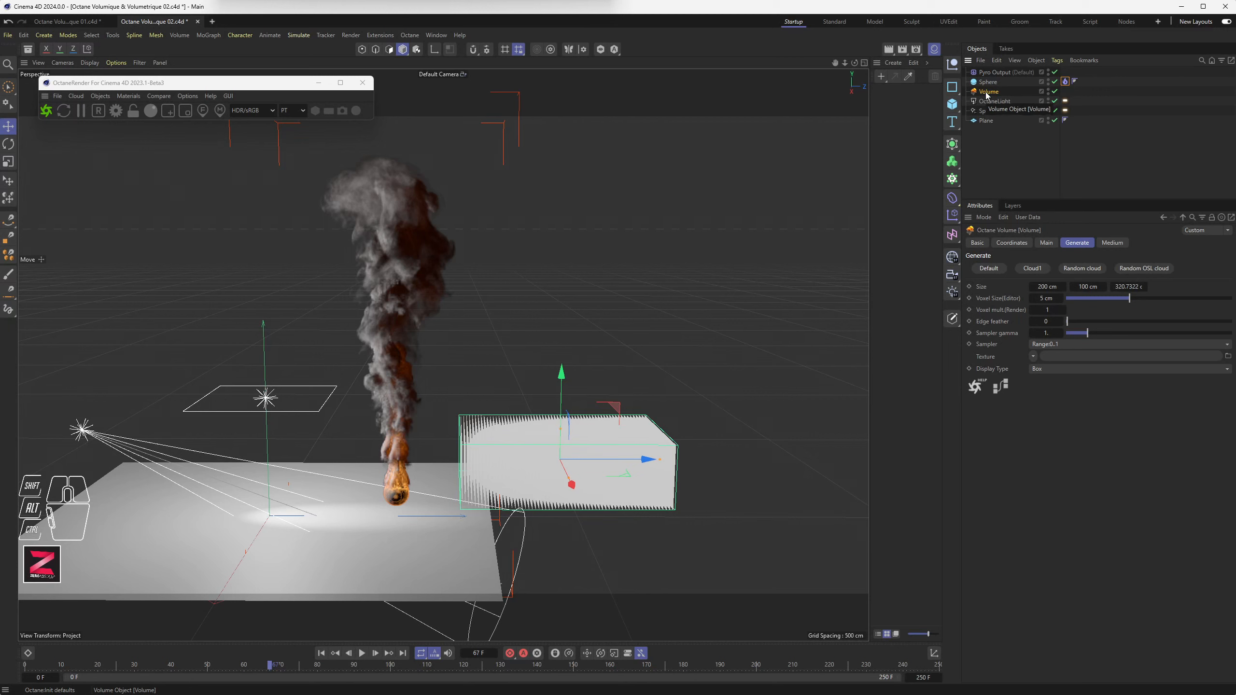
pyautogui.click(118, 95)
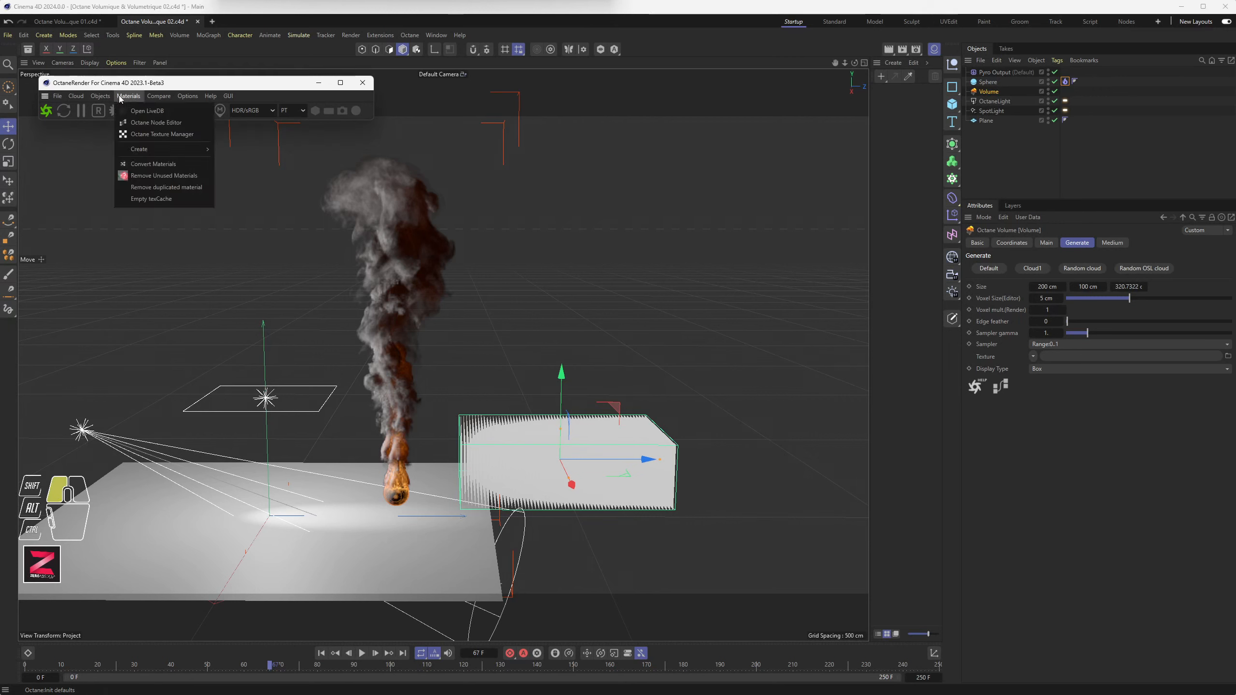
pyautogui.moveTo(99, 93)
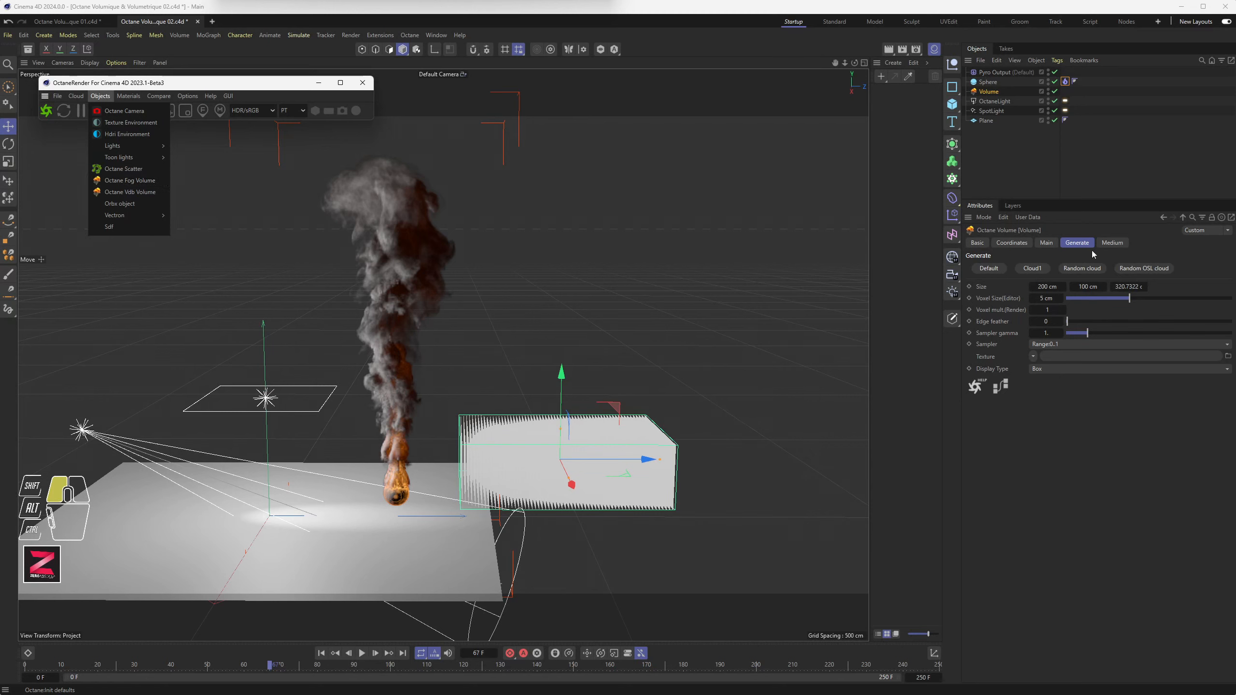
pyautogui.click(1007, 270)
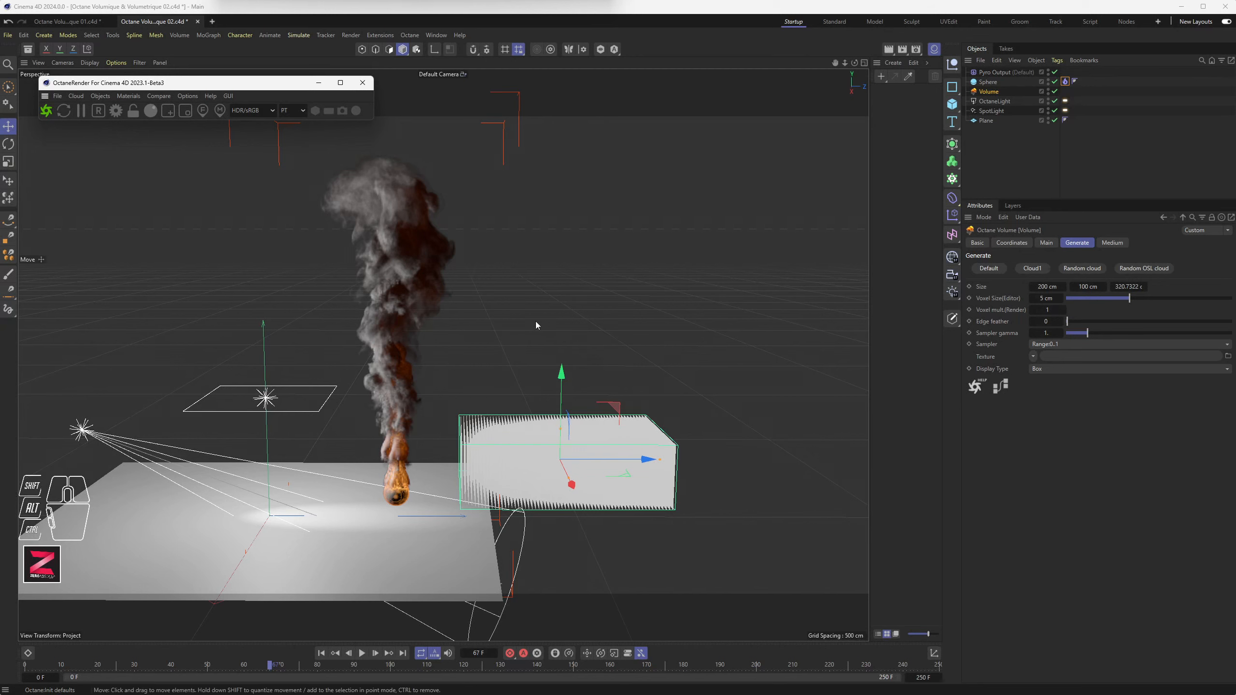
pyautogui.moveTo(564, 406); pyautogui.dragTo(564, 327)
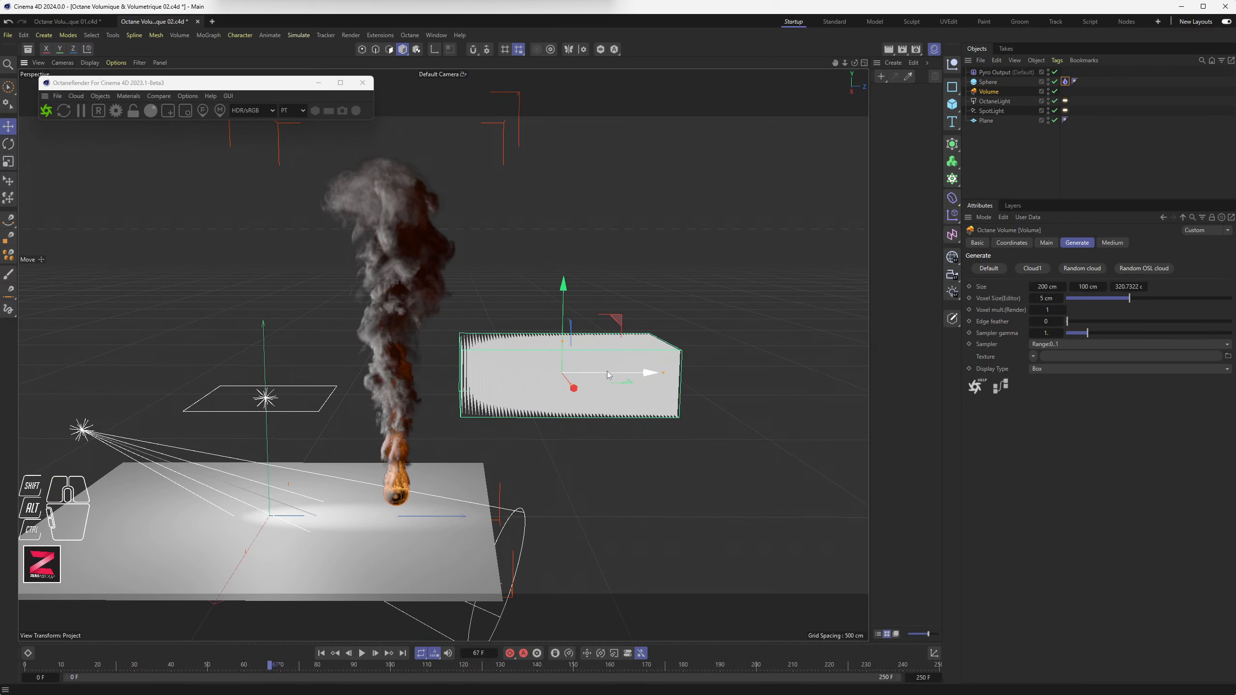
pyautogui.moveTo(614, 377); pyautogui.dragTo(698, 373)
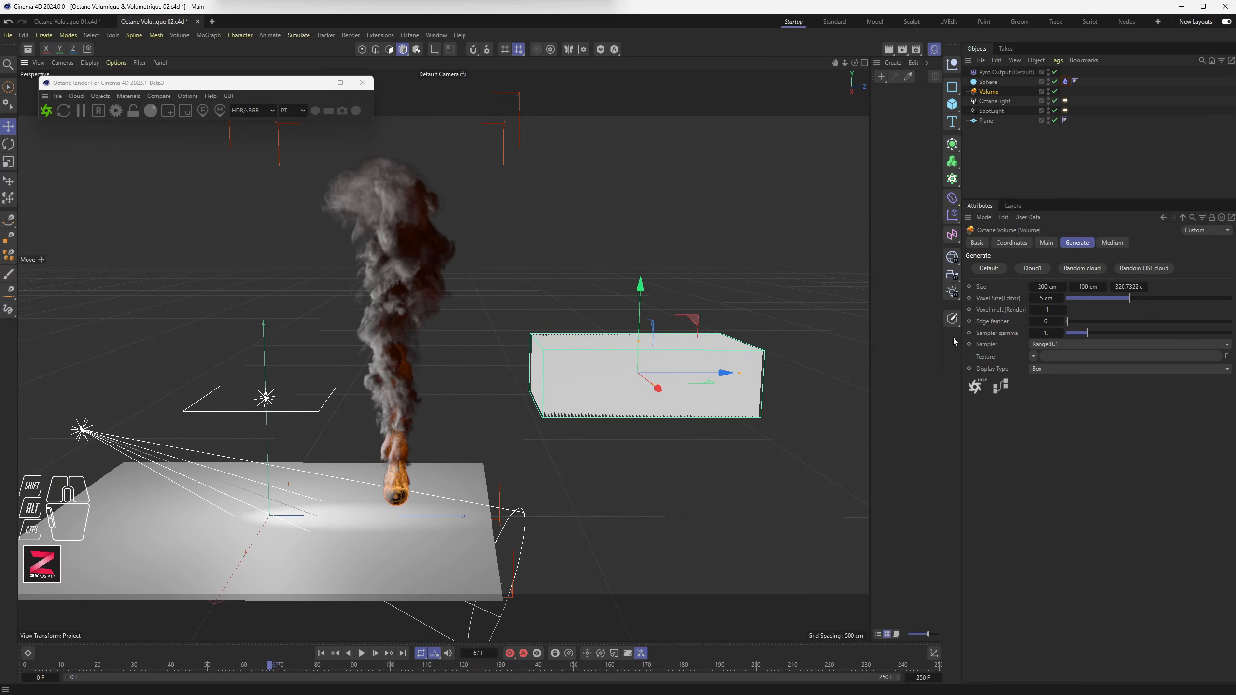
# Step: Apply the Random cloud preset to the Volume and set its size to 200 × 200 × 200 cm
pyautogui.click(1083, 269)
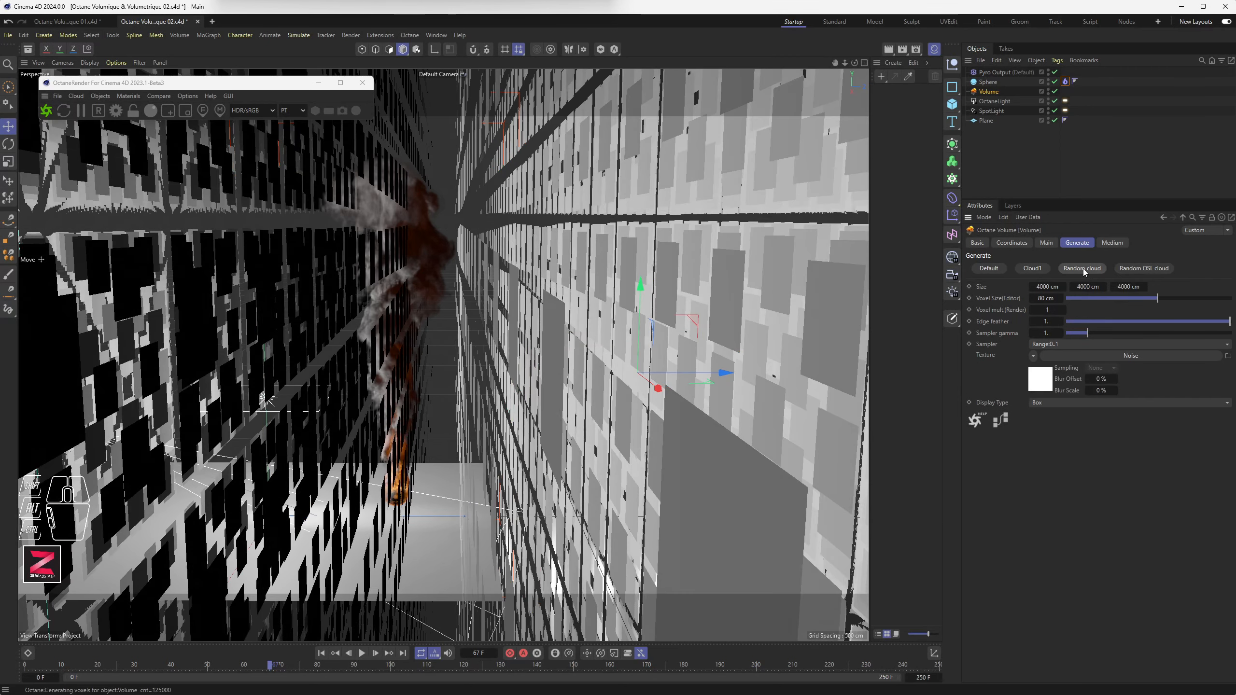
pyautogui.doubleClick(1047, 287)
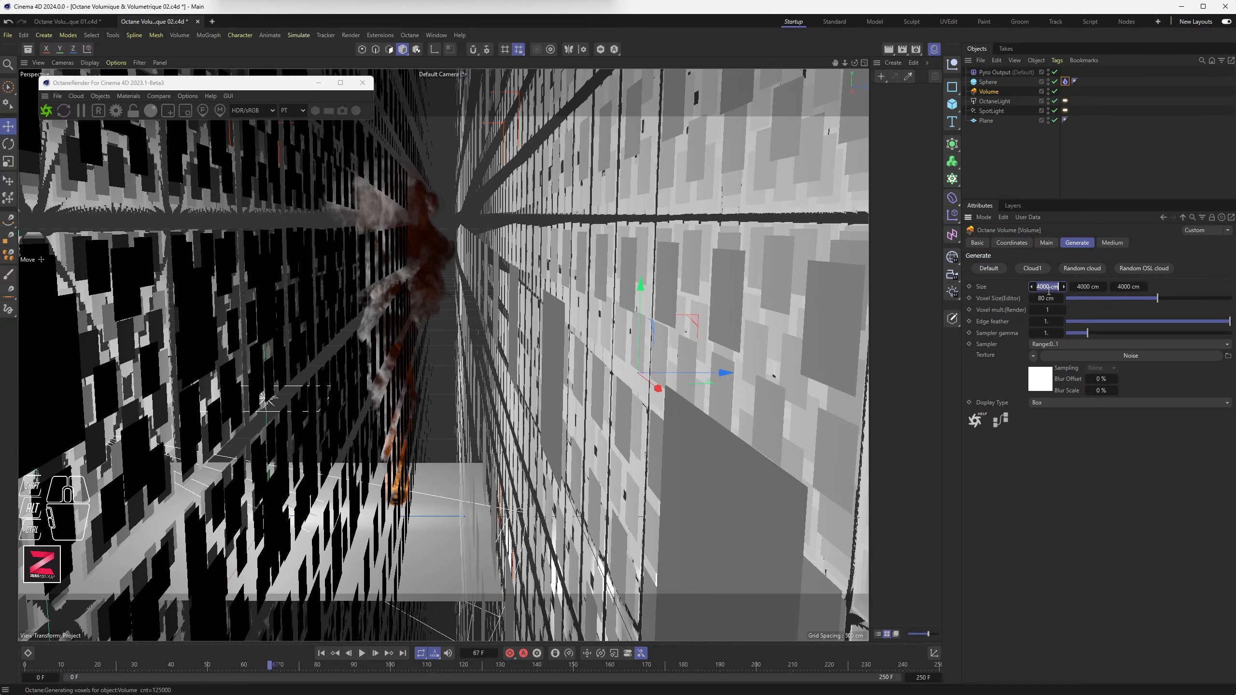
pyautogui.write('200')
pyautogui.press('Tab')
pyautogui.write('200')
pyautogui.press('Tab')
pyautogui.write('200')
pyautogui.press('Tab')
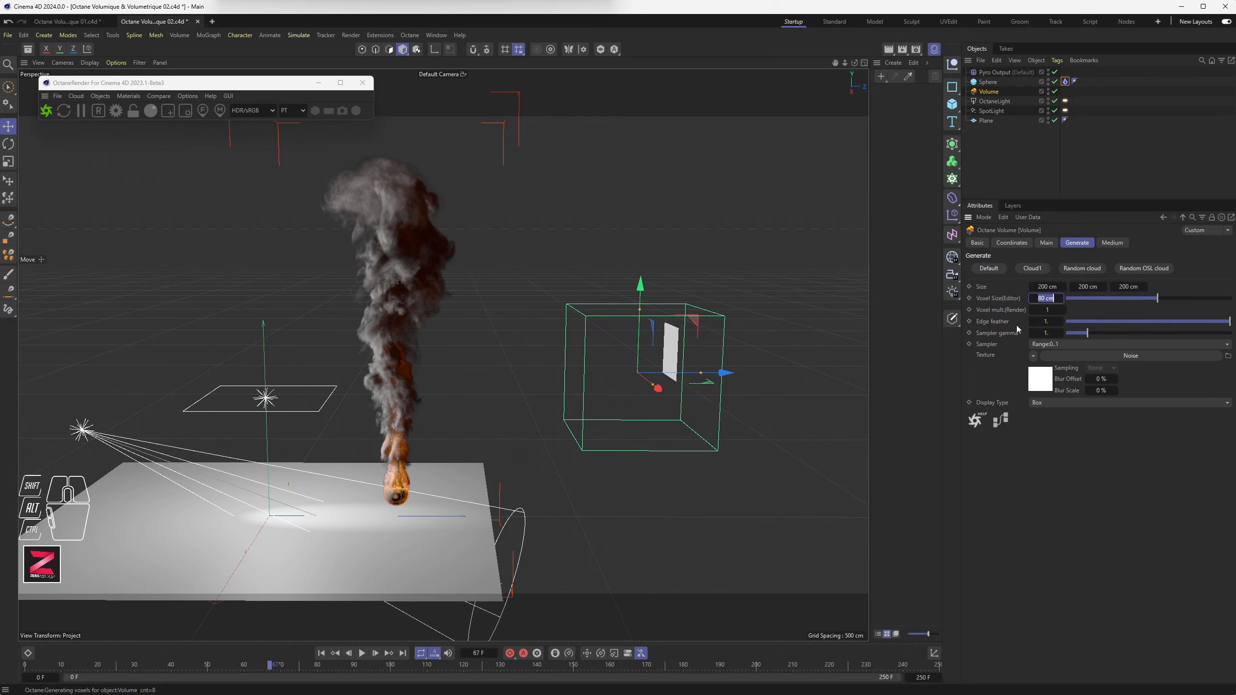
# Step: Set the cloud Volume's editor voxel size to 2 cm and examine the voxels from another angle
pyautogui.click(1018, 301)
pyautogui.write('2')
pyautogui.press('Return')
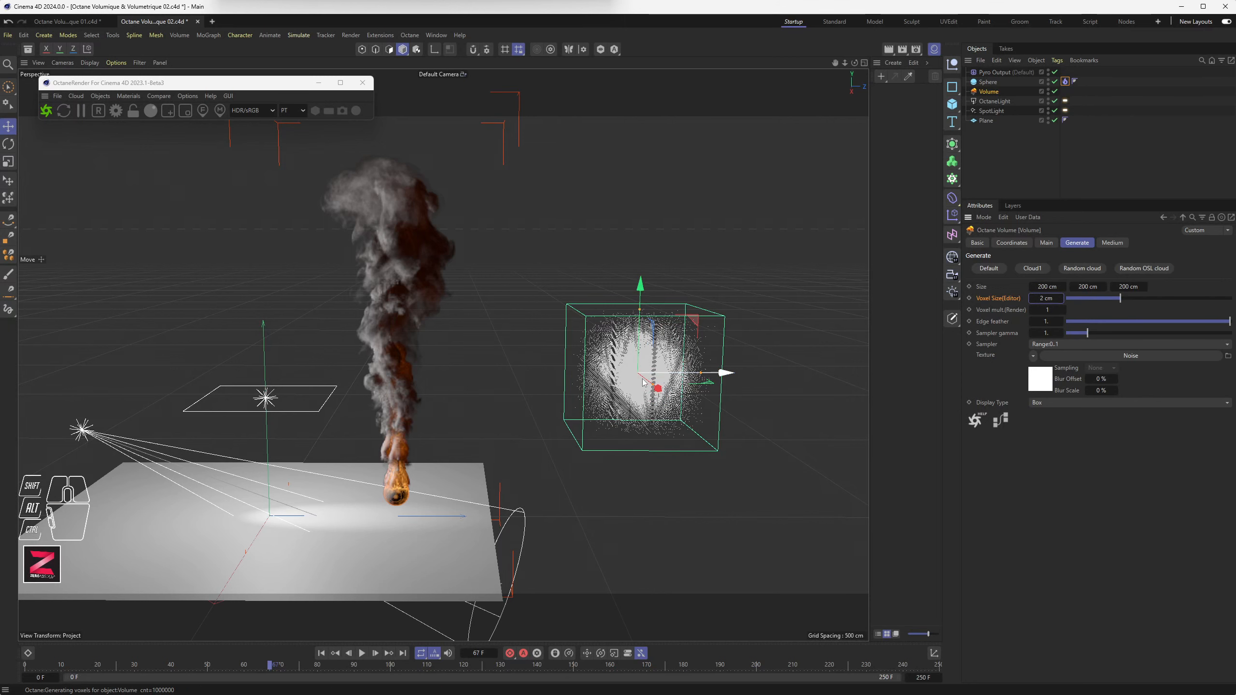
pyautogui.keyDown('alt'); pyautogui.moveTo(652, 389); pyautogui.dragTo(670, 362); pyautogui.keyUp('alt')
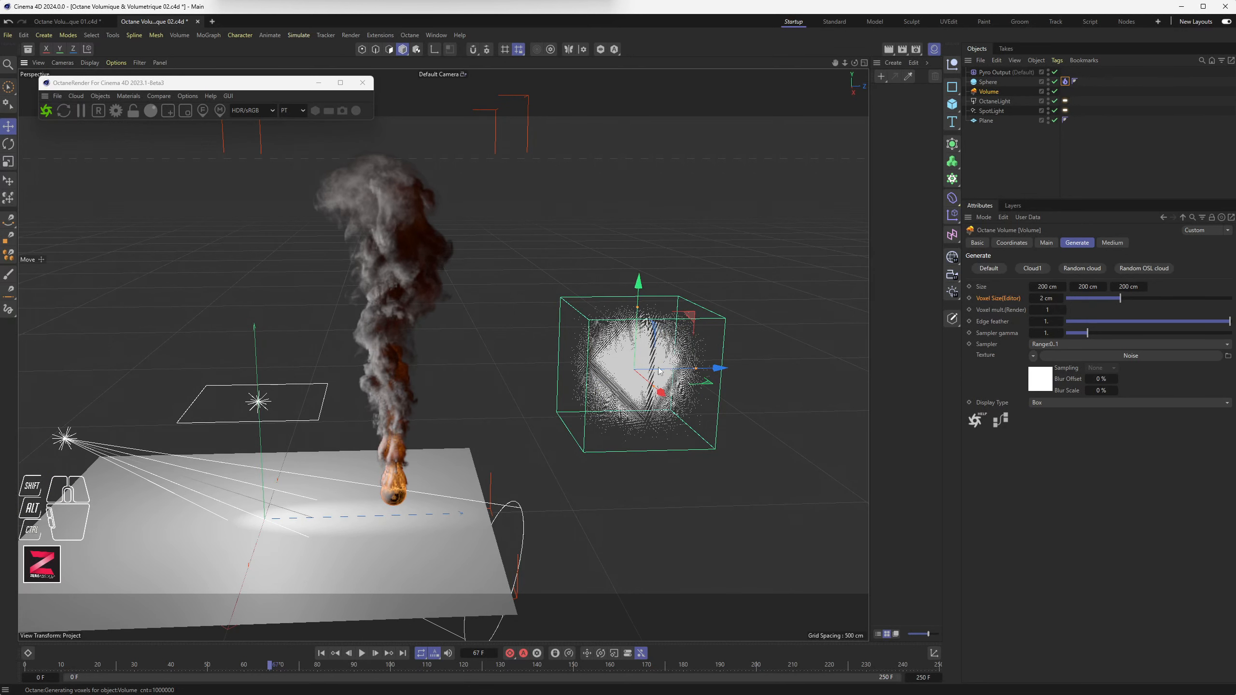
# Step: Set the cloud Volume's editor voxel size to 5 cm
pyautogui.moveTo(1037, 299); pyautogui.dragTo(1068, 300)
pyautogui.write('5')
pyautogui.press('Return')
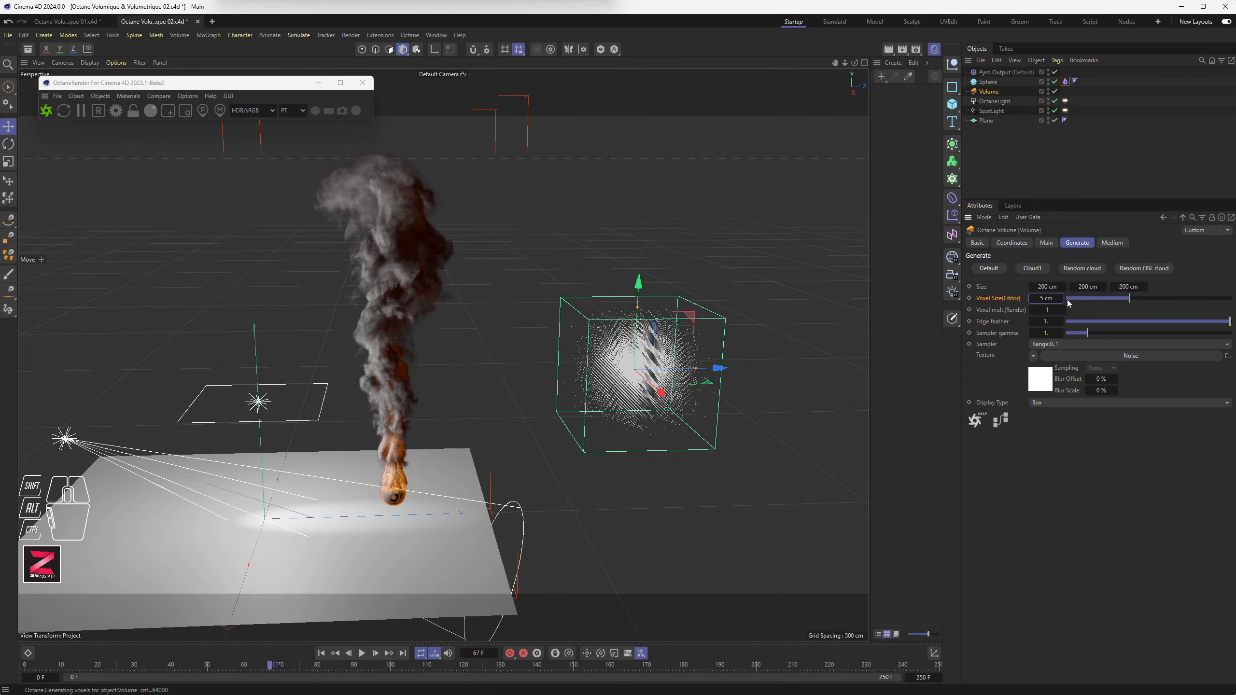
pyautogui.moveTo(617, 409)
pyautogui.keyDown('alt'); pyautogui.mouseDown()
pyautogui.moveTo(622, 373)
pyautogui.moveTo(612, 423)
pyautogui.mouseUp(); pyautogui.keyUp('alt')
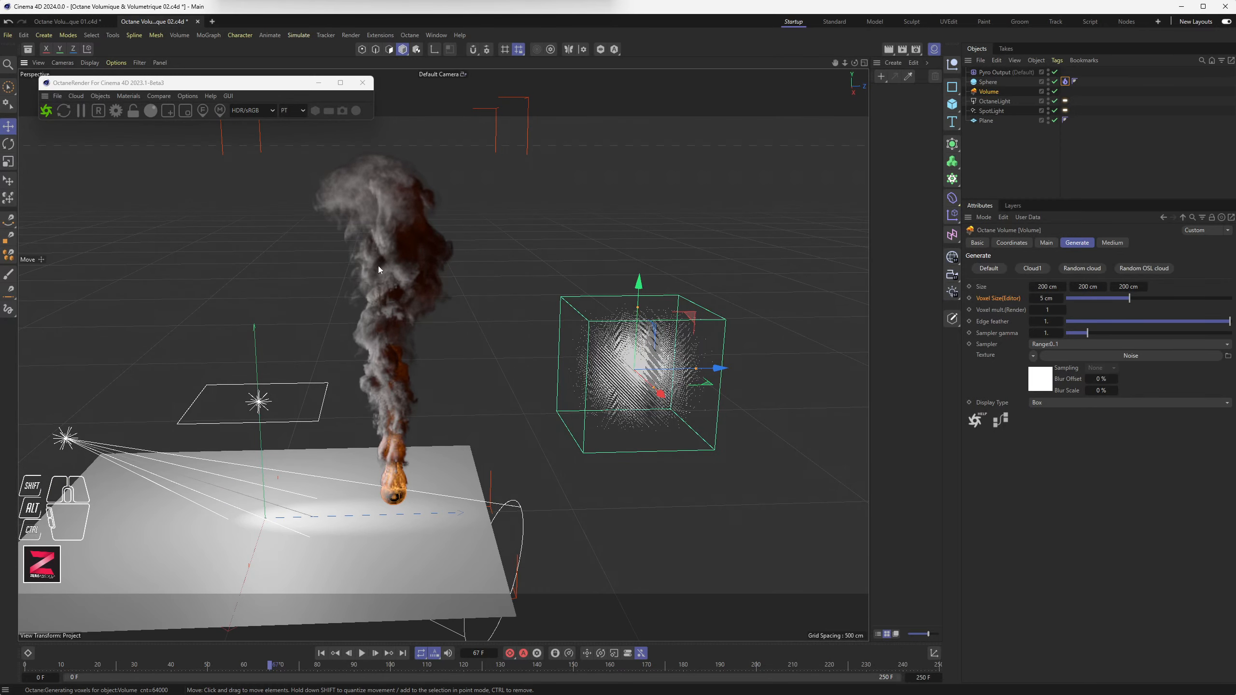
pyautogui.keyDown('alt'); pyautogui.moveTo(404, 371); pyautogui.dragTo(435, 359, button='middle'); pyautogui.keyUp('alt')
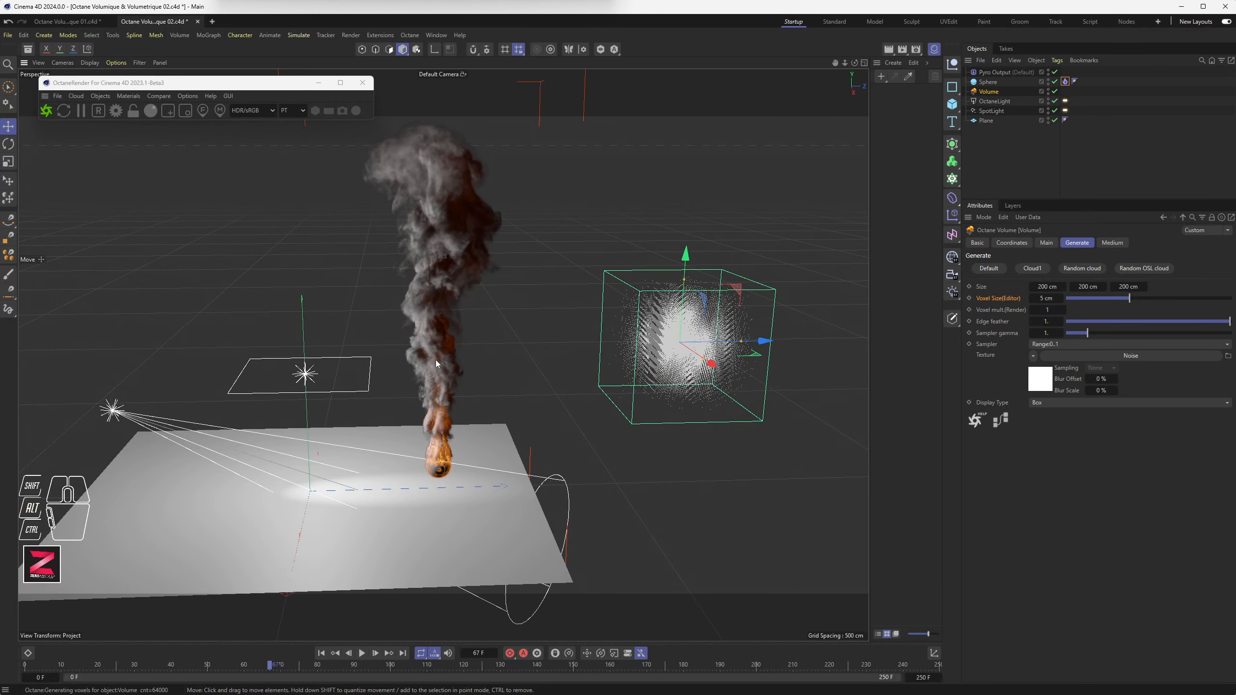
# Step: Add an Octane Vdb Volume to the scene and compare its settings with those of the fog Volume
pyautogui.click(101, 96)
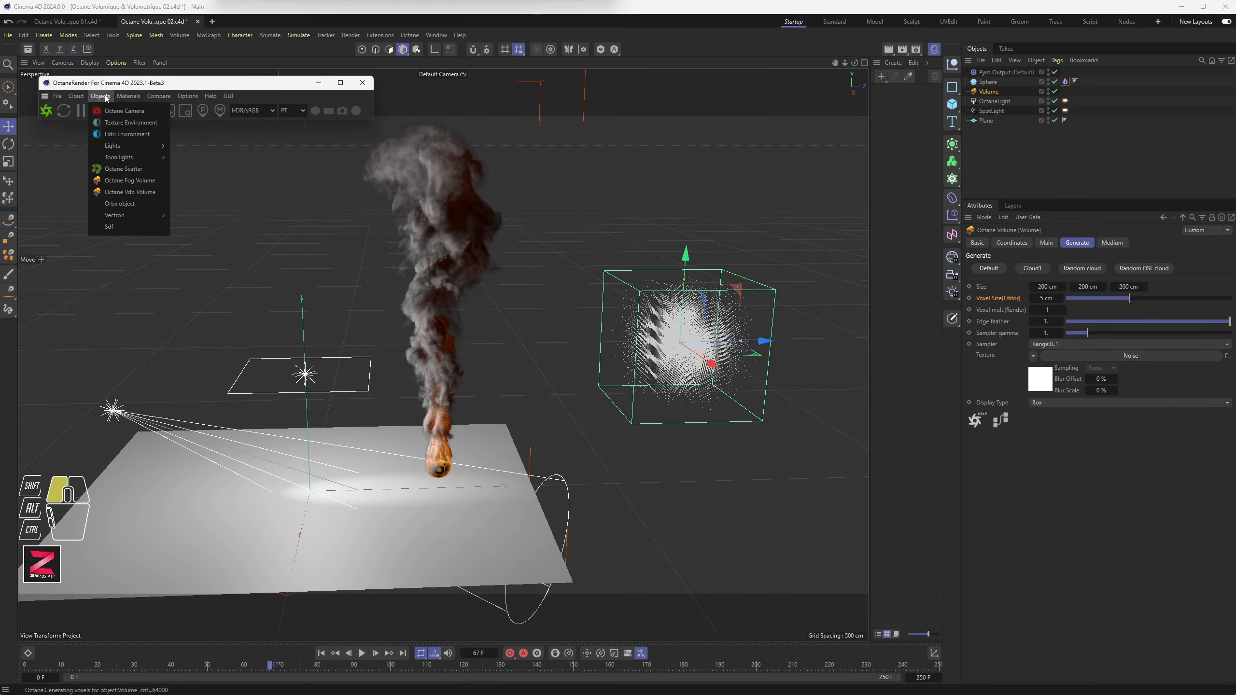
pyautogui.click(124, 192)
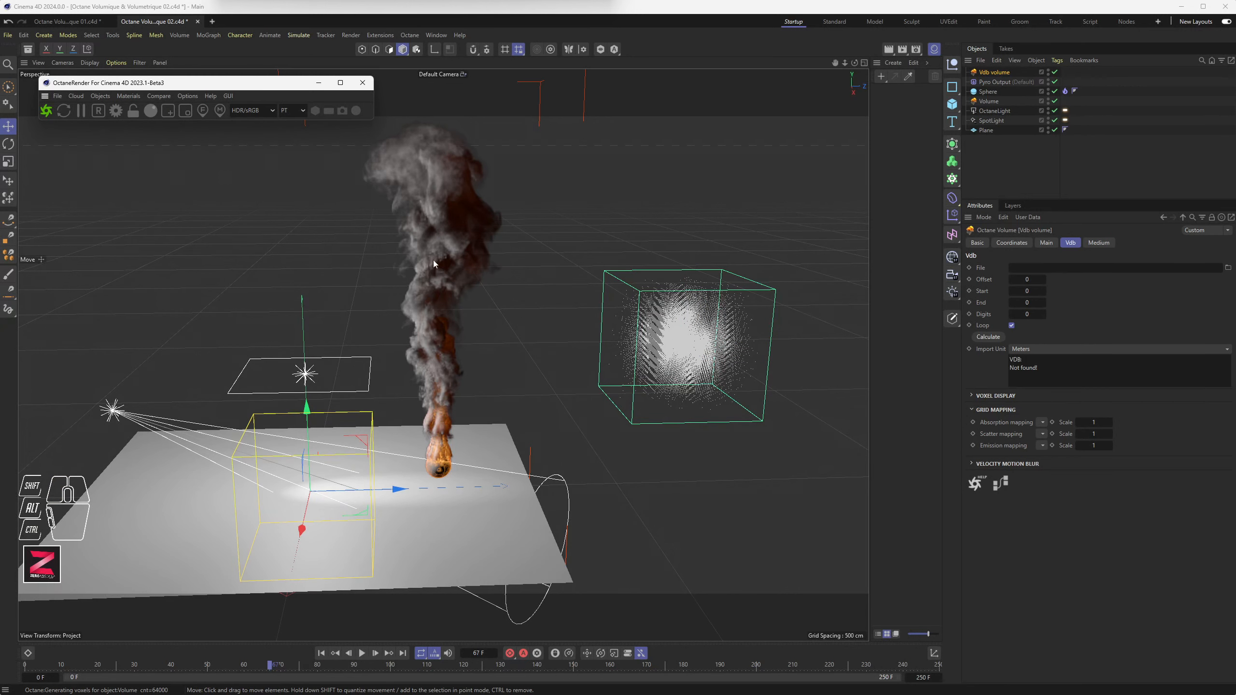
pyautogui.click(988, 101)
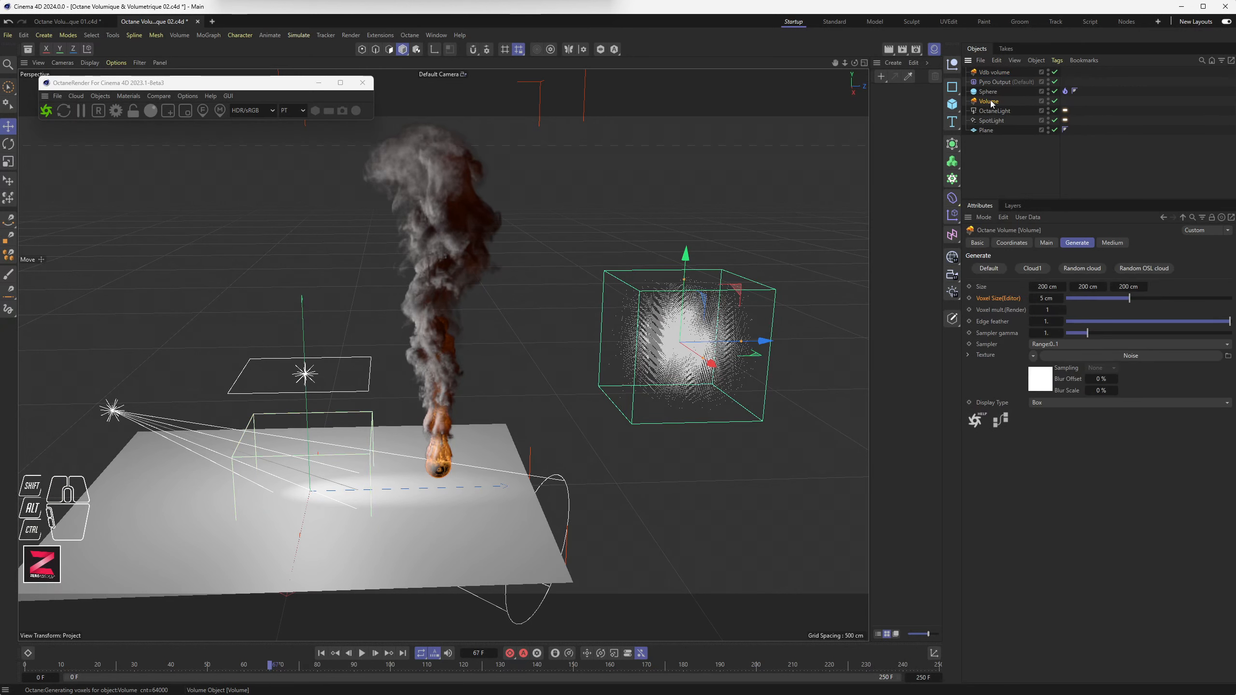
pyautogui.click(993, 73)
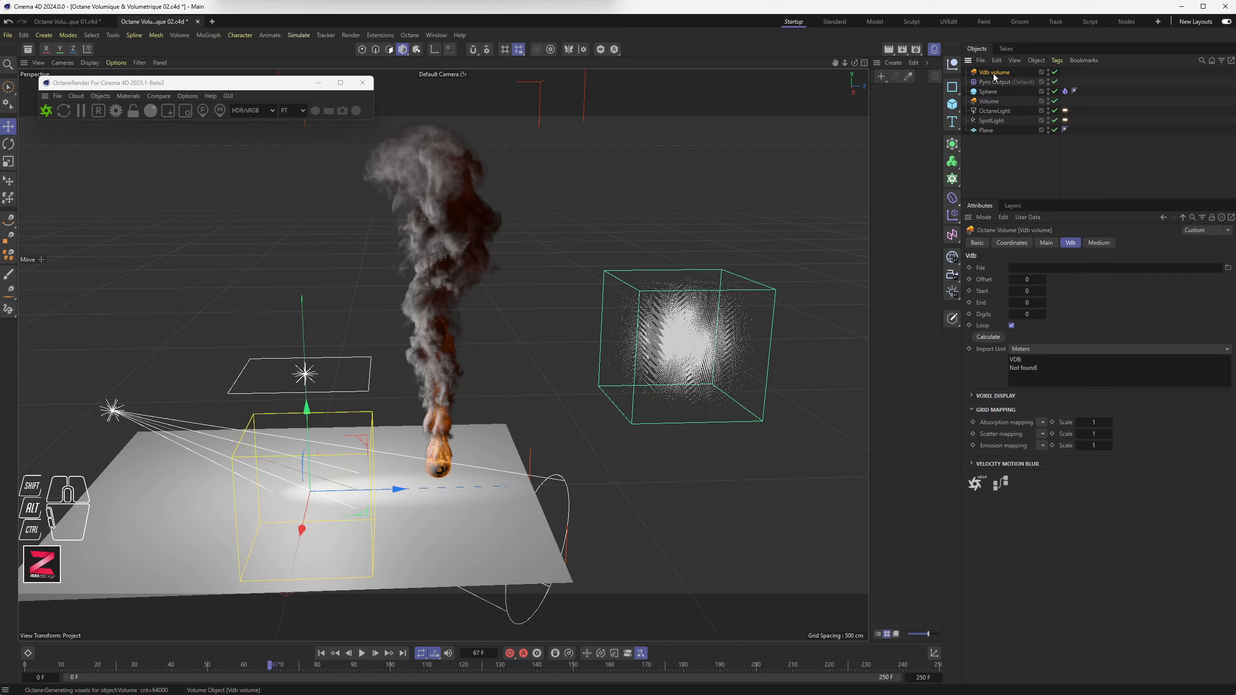
# Step: Load Octane_Volumique_&_Volumetrique_02_v1_0000.vdb from the Cache_pyro02 folder into the Vdb volume
pyautogui.click(1228, 269)
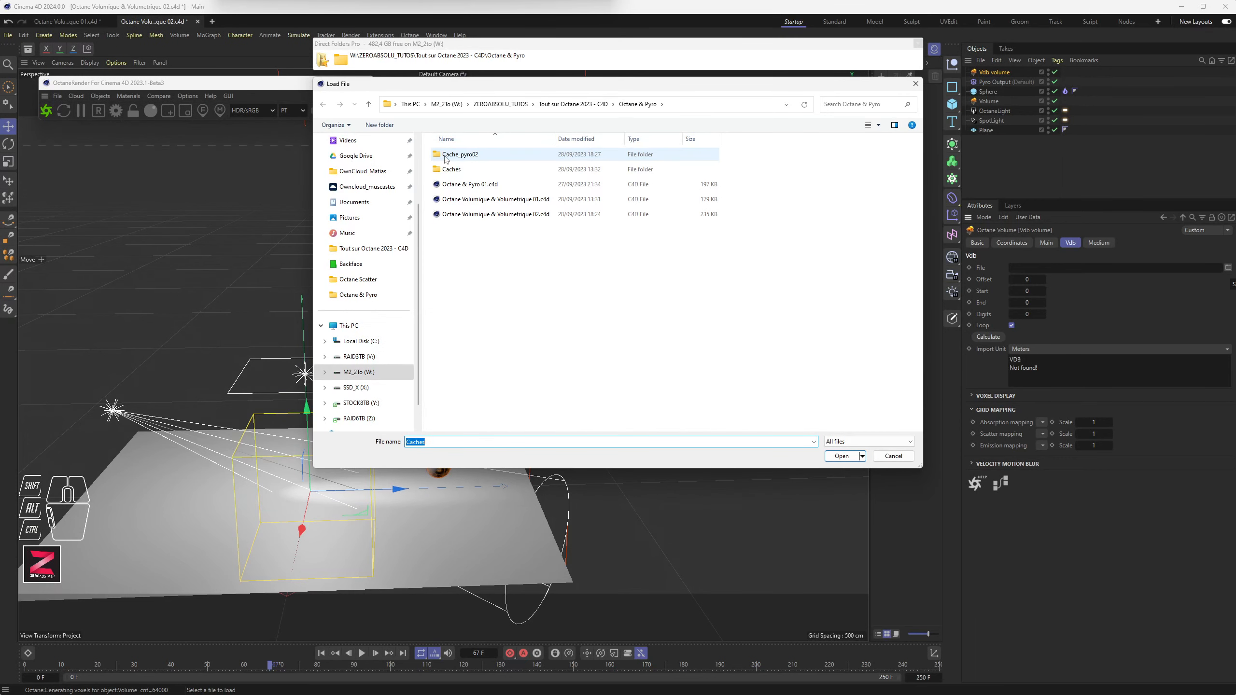
pyautogui.click(459, 158)
pyautogui.doubleClick(458, 158)
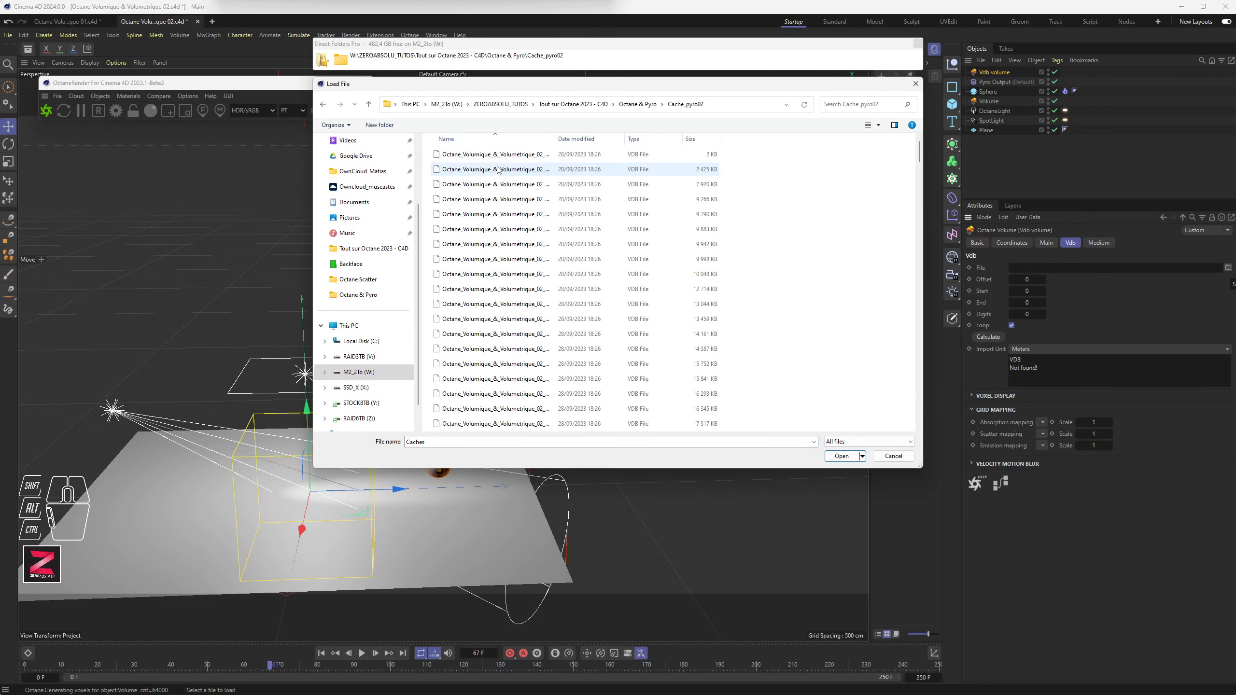
pyautogui.moveTo(609, 143); pyautogui.dragTo(648, 143)
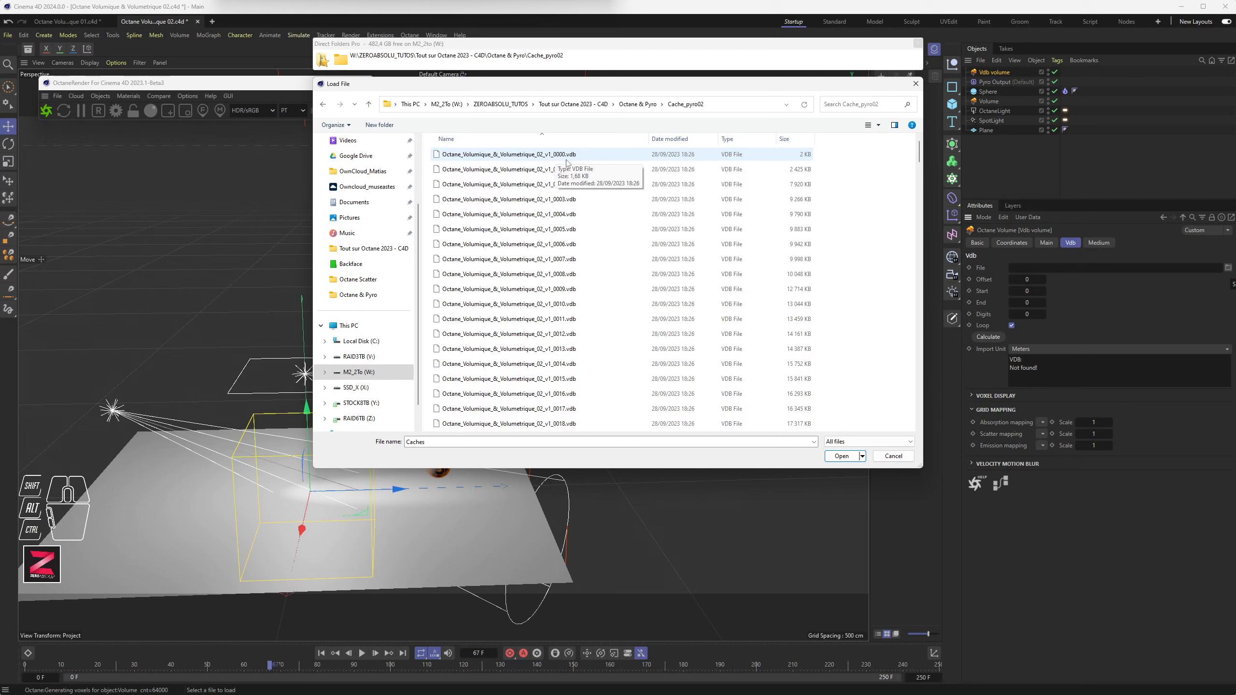
pyautogui.click(535, 156)
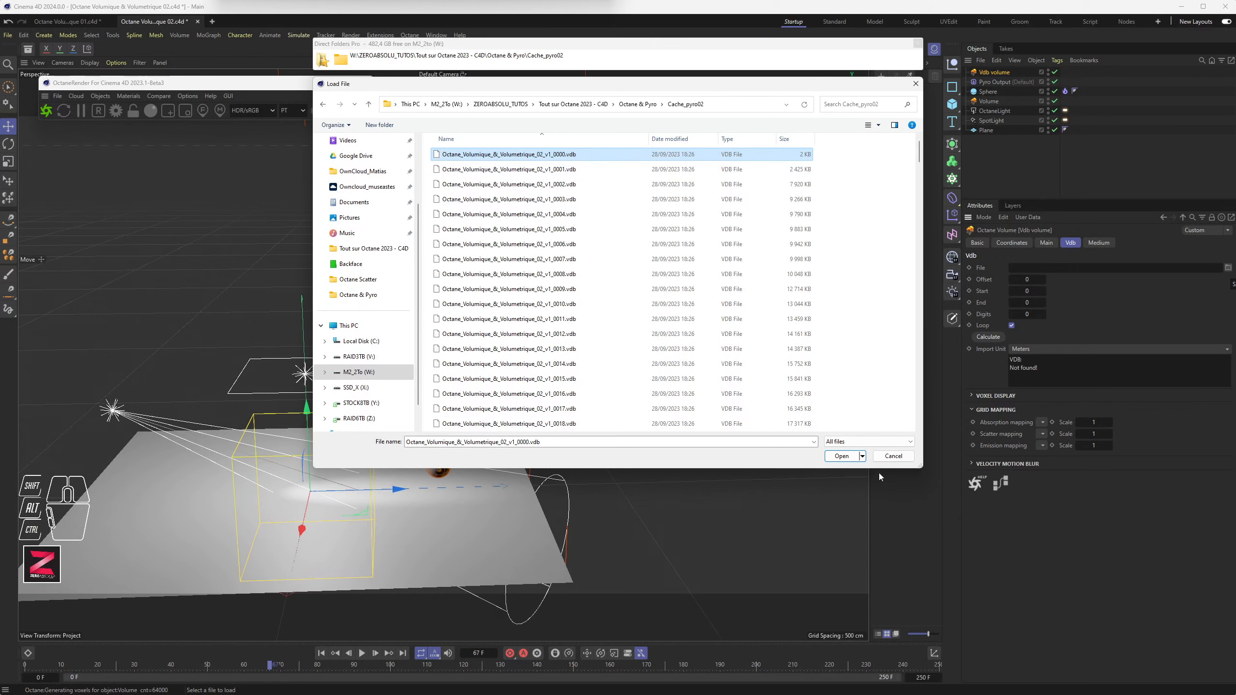
pyautogui.click(843, 460)
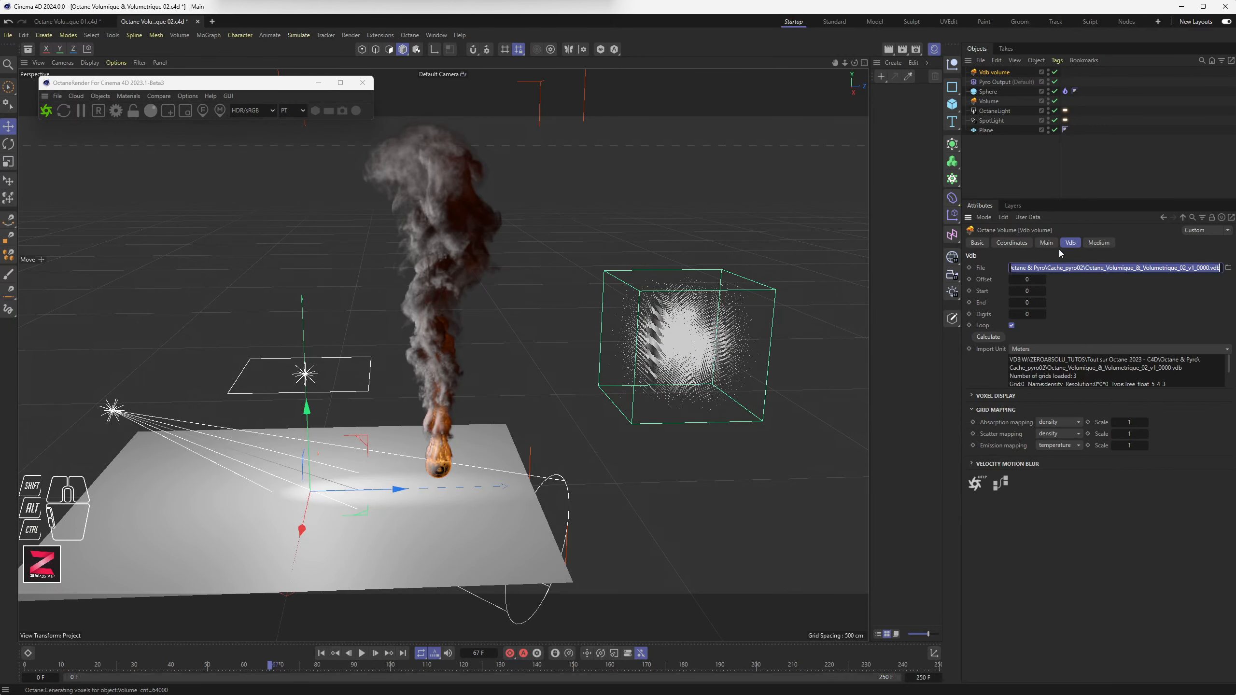
# Step: Calculate the Vdb volume's frame range and digit count from the cached file sequence and review the filled-in fields
pyautogui.click(988, 337)
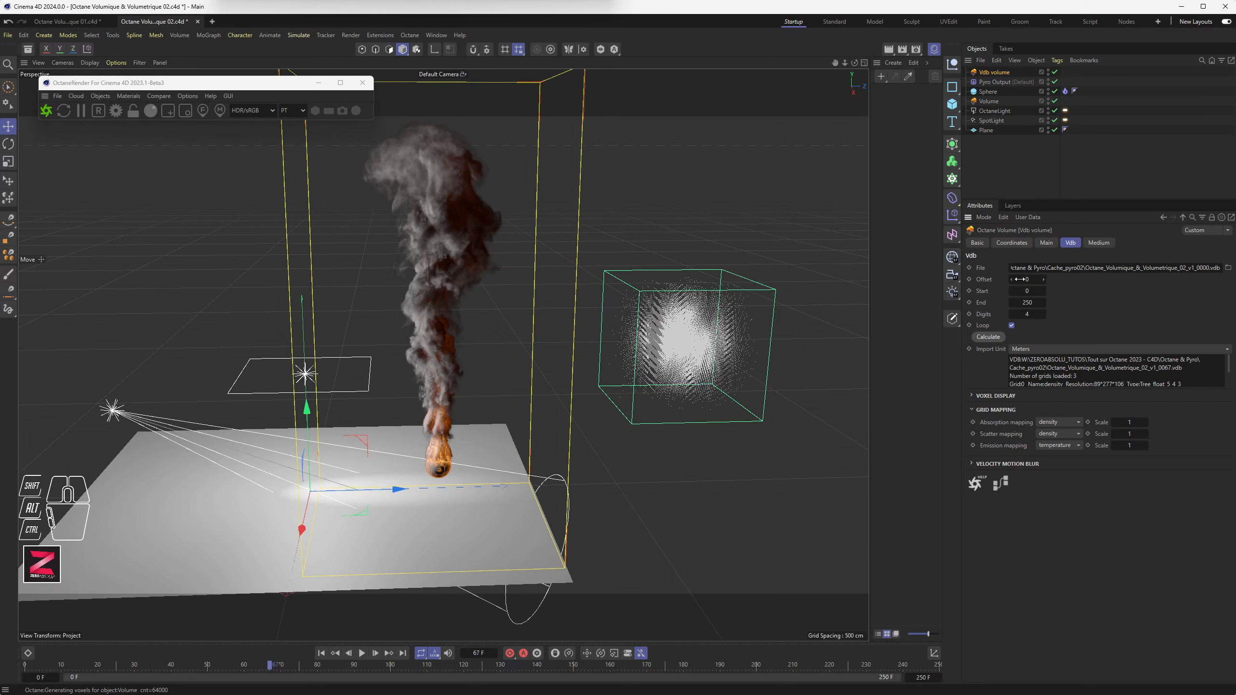
pyautogui.click(1028, 302)
pyautogui.click(1031, 315)
pyautogui.moveTo(1036, 315); pyautogui.dragTo(1025, 314)
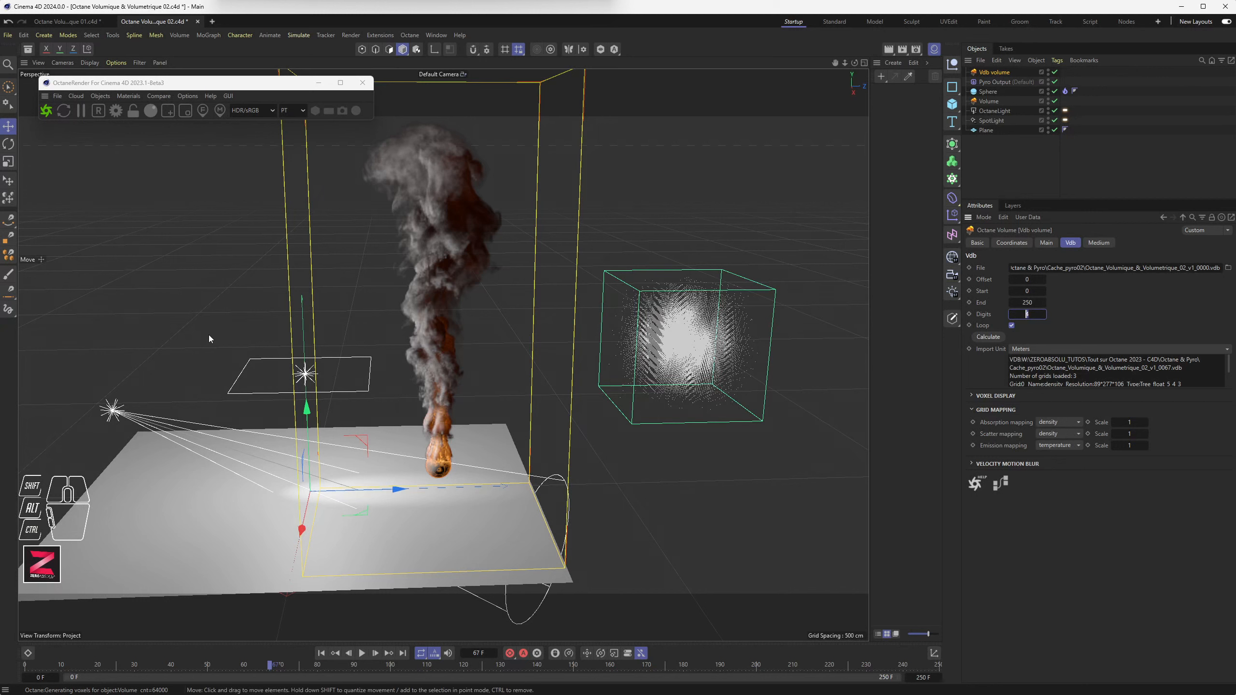
# Step: Scrub the timeline back to frame 28 and compare the Vdb volume's bounding box with the Pyro smoke
pyautogui.moveTo(261, 668); pyautogui.dragTo(240, 668)
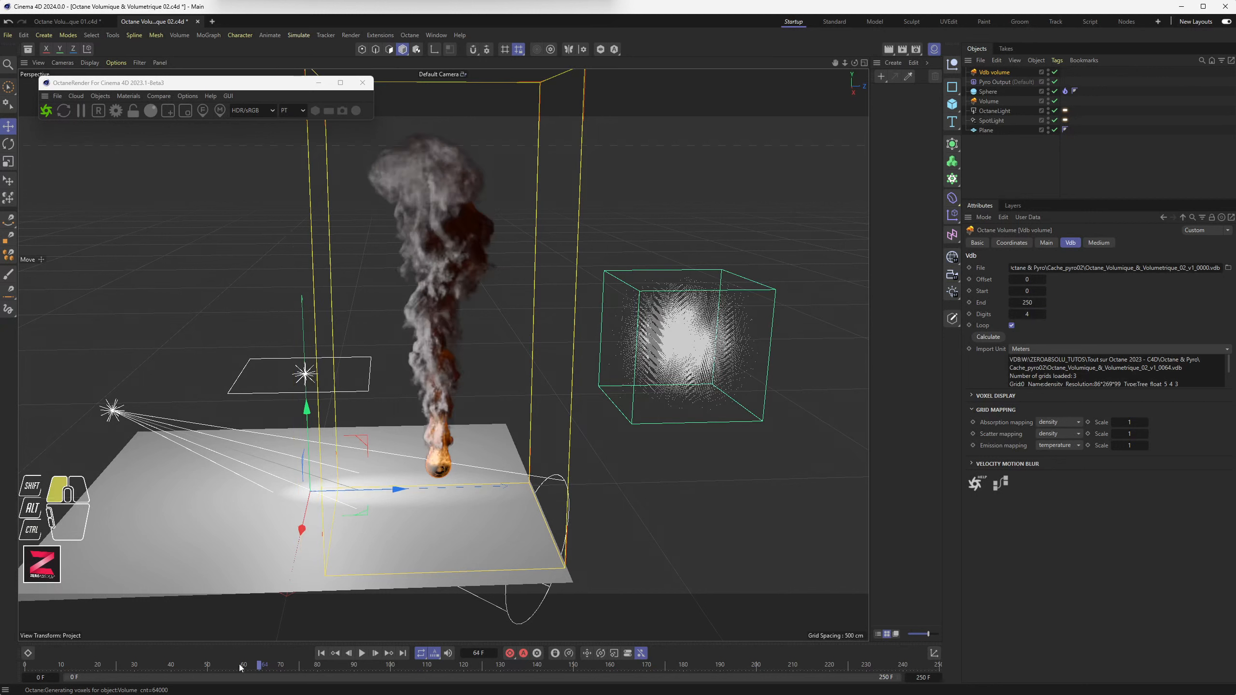
pyautogui.moveTo(151, 665); pyautogui.dragTo(128, 664)
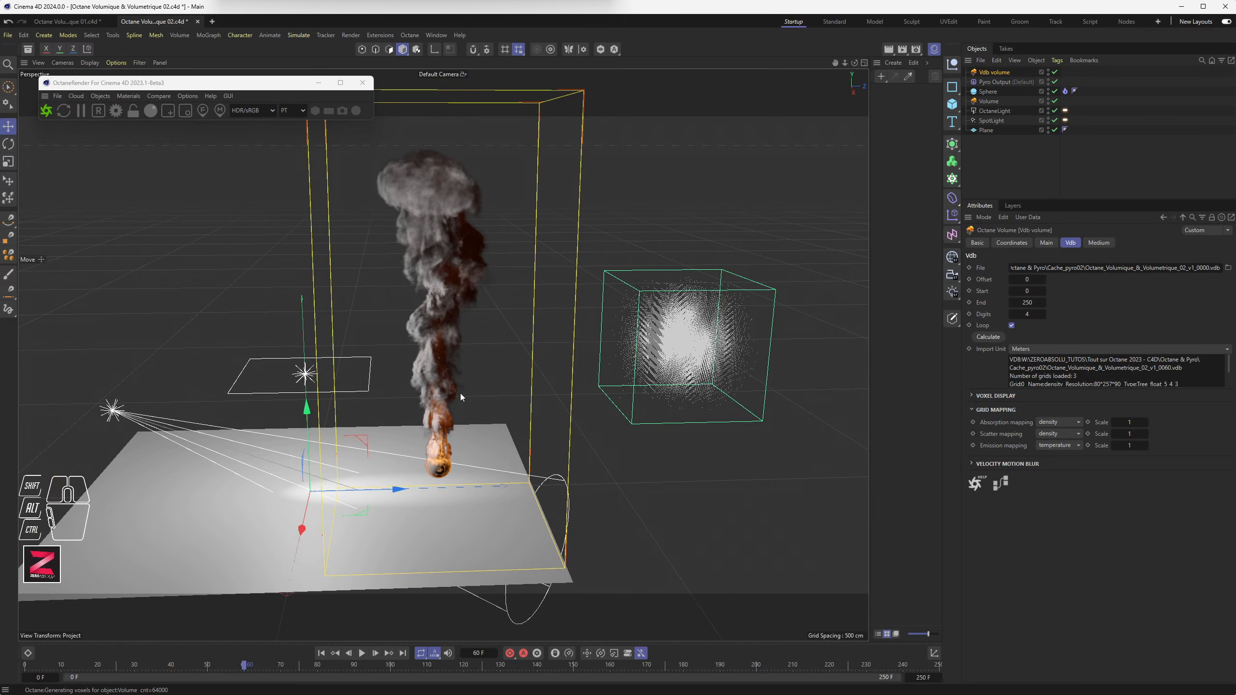
pyautogui.scroll(-2, 462, 394)
pyautogui.scroll(3, 371, 314)
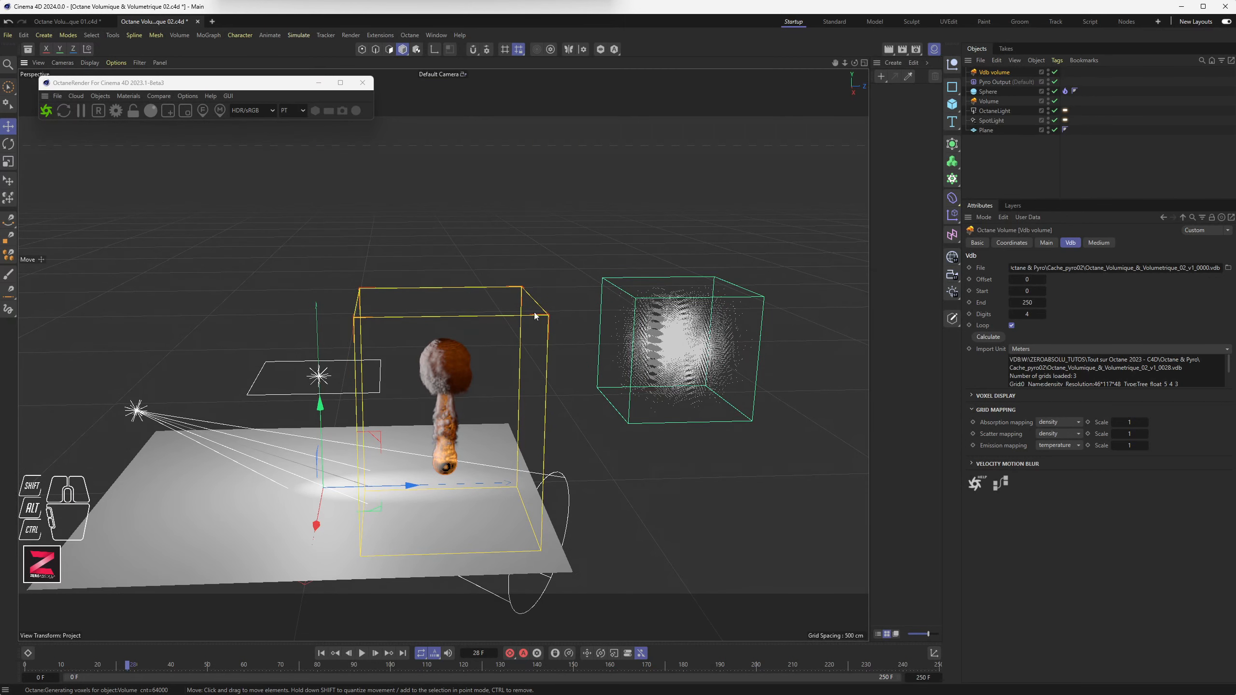
pyautogui.keyDown('alt'); pyautogui.moveTo(398, 368); pyautogui.dragTo(433, 366); pyautogui.keyUp('alt')
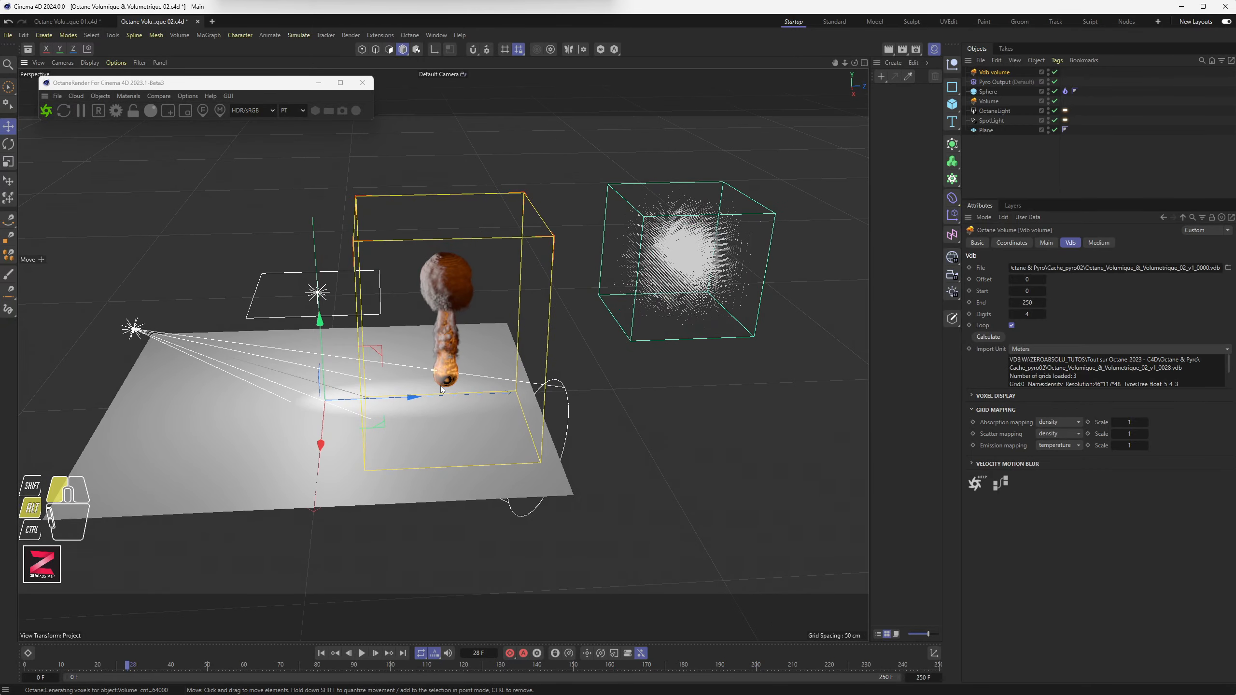
# Step: Disable the Vdb volume and examine the Pyro smoke alone from several angles
pyautogui.click(1054, 72)
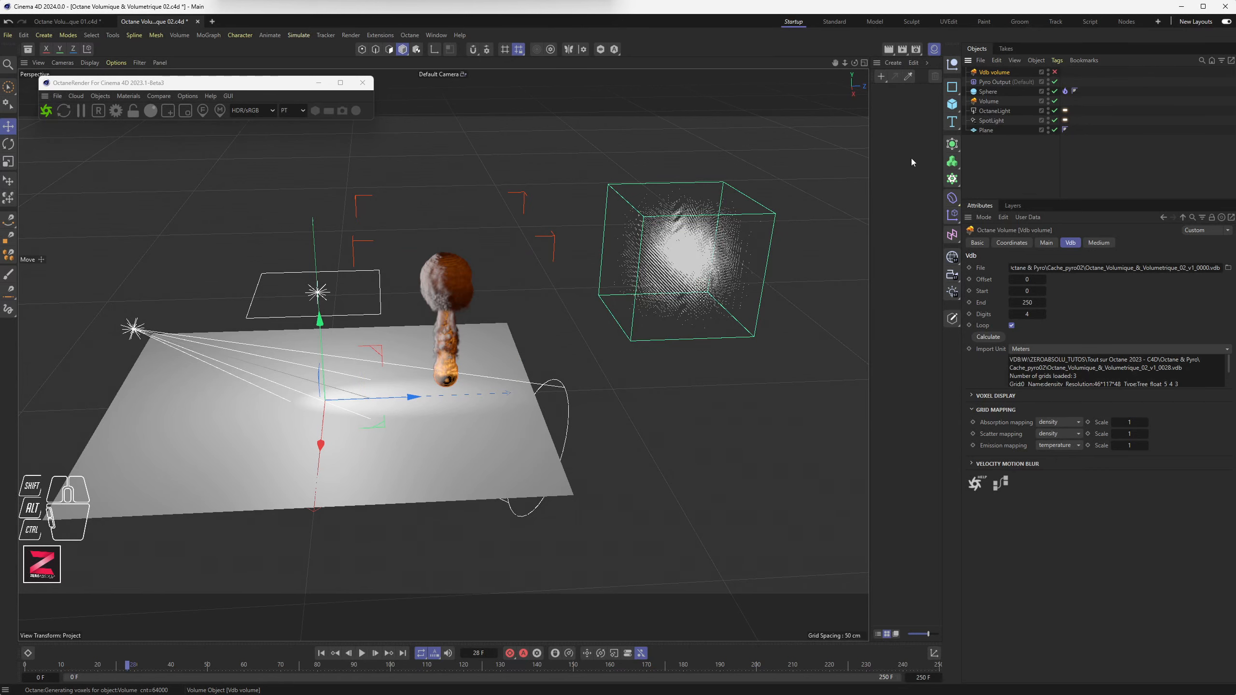
pyautogui.keyDown('alt'); pyautogui.moveTo(544, 240); pyautogui.dragTo(502, 234); pyautogui.keyUp('alt')
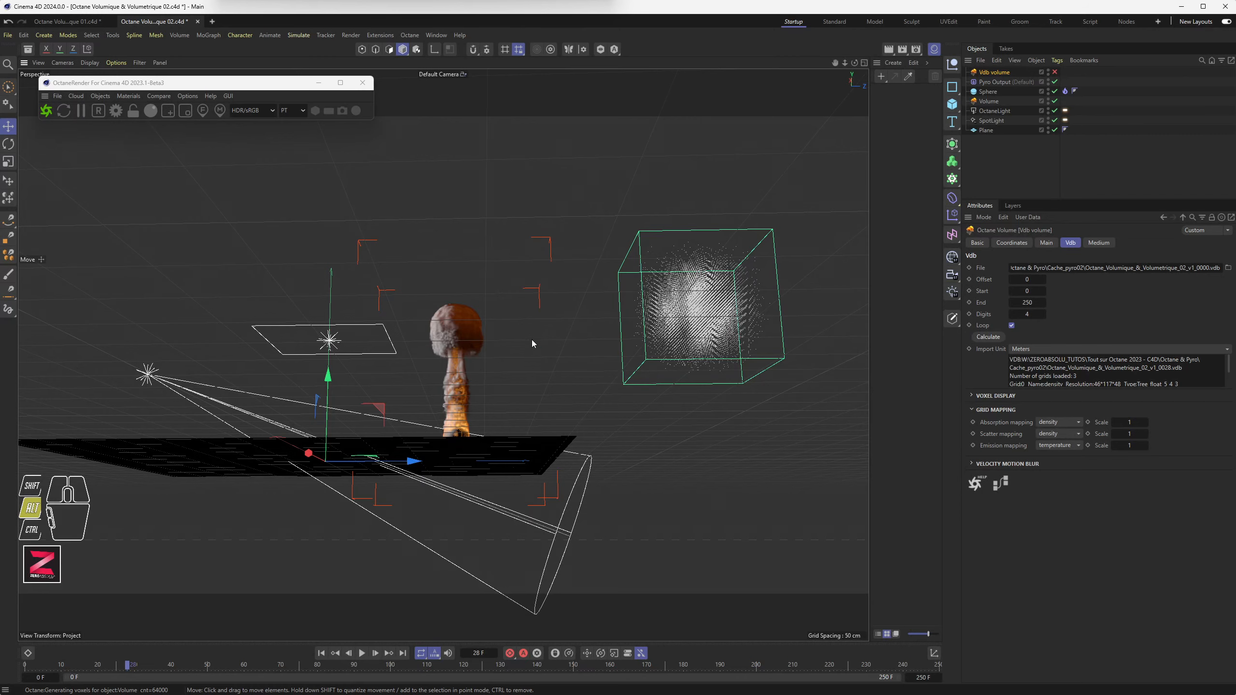
pyautogui.keyDown('alt'); pyautogui.moveTo(531, 340); pyautogui.dragTo(549, 395); pyautogui.keyUp('alt')
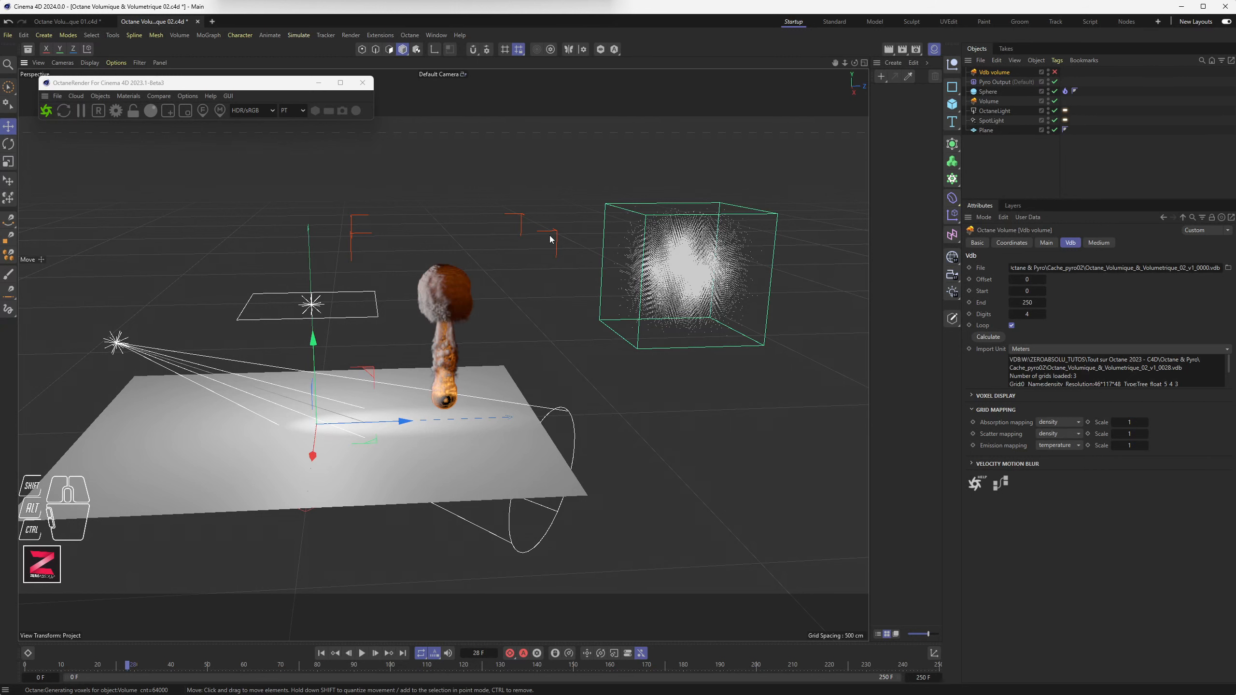
# Step: Disable the Pyro Output object, move to frame 45 and enable the Vdb volume
pyautogui.click(1054, 81)
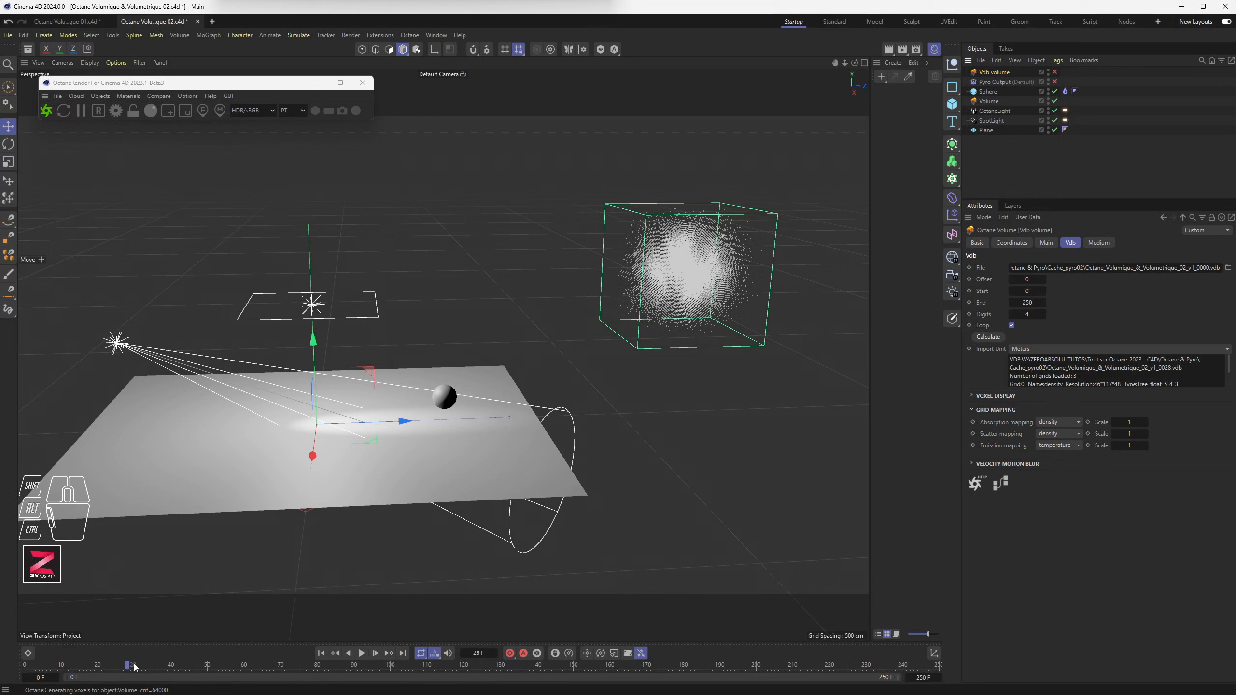
pyautogui.moveTo(71, 664); pyautogui.dragTo(189, 664)
pyautogui.click(1054, 71)
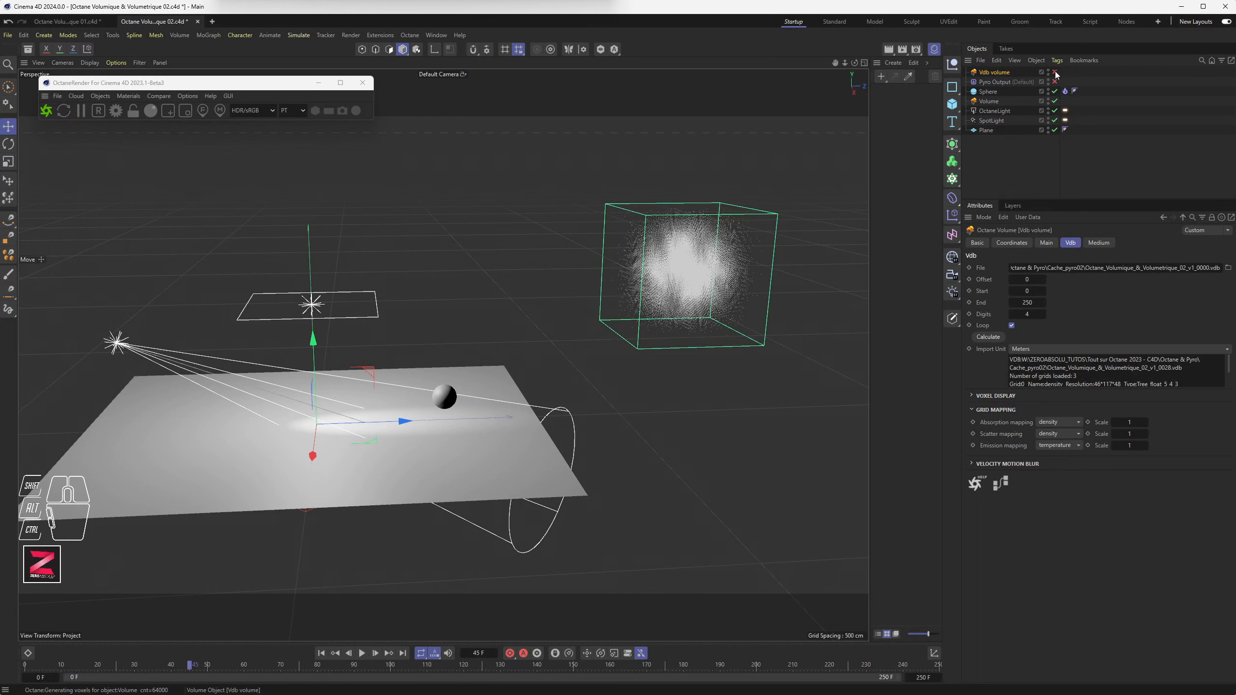
# Step: Play the animation briefly from frame 0 to check the Vdb volume's bounds, and go to frame 22
pyautogui.click(27, 665)
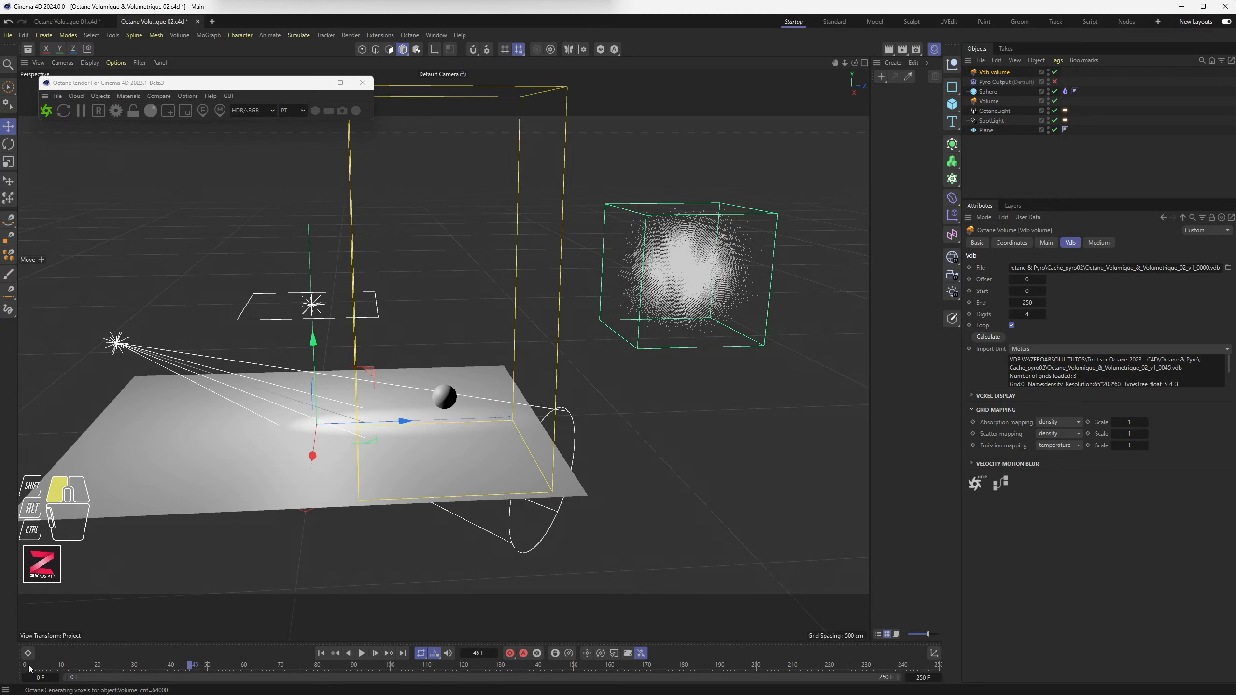
pyautogui.click(25, 665)
pyautogui.moveTo(26, 668)
pyautogui.mouseDown()
pyautogui.moveTo(51, 668)
pyautogui.moveTo(24, 668)
pyautogui.mouseUp()
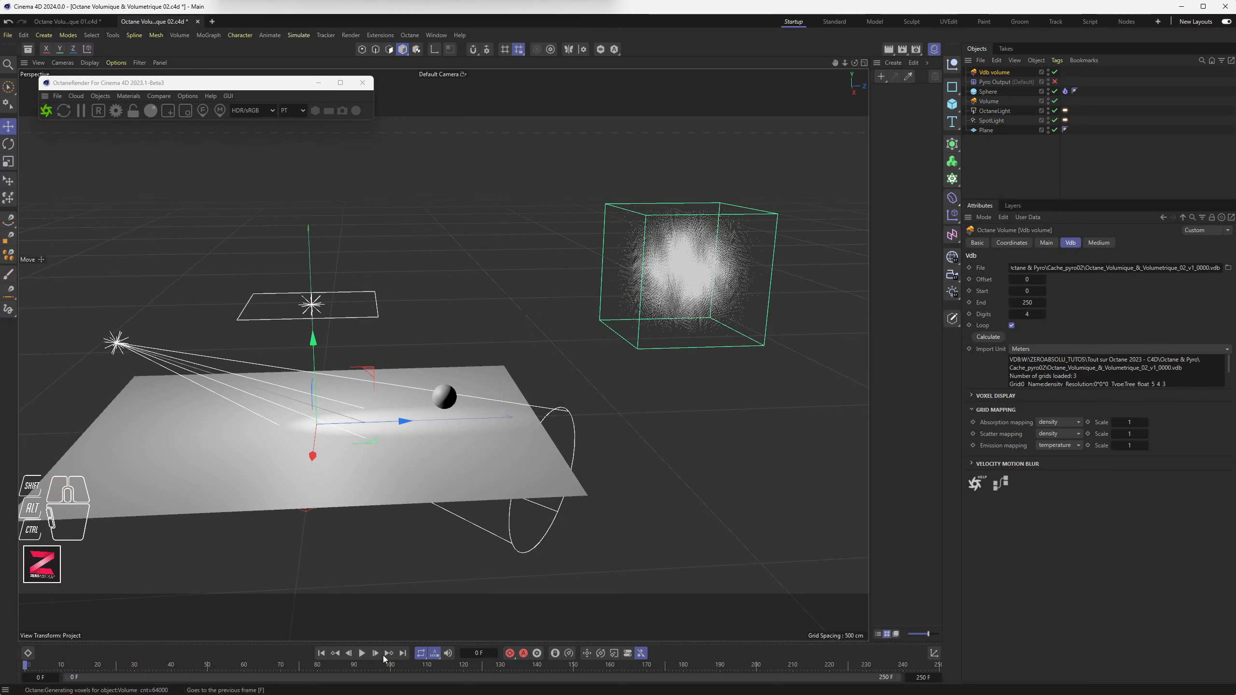
pyautogui.click(362, 653)
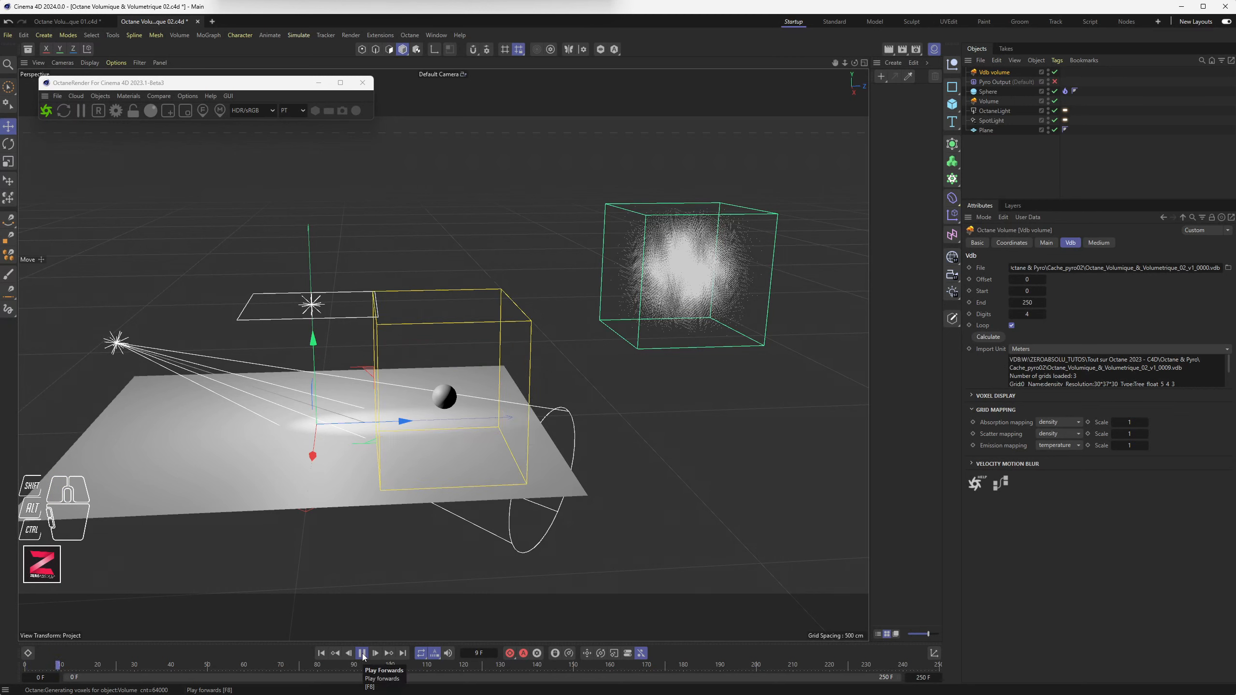
pyautogui.click(363, 654)
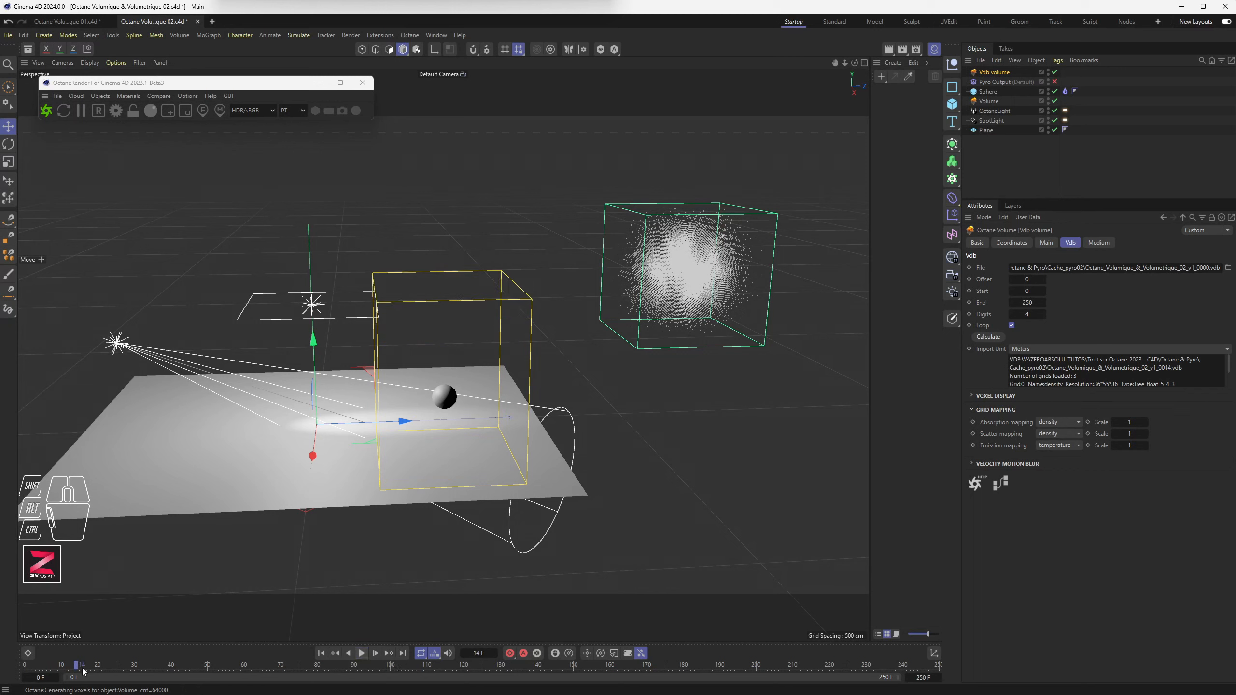
pyautogui.moveTo(85, 668)
pyautogui.mouseDown()
pyautogui.moveTo(291, 667)
pyautogui.moveTo(88, 665)
pyautogui.moveTo(106, 665)
pyautogui.mouseUp()
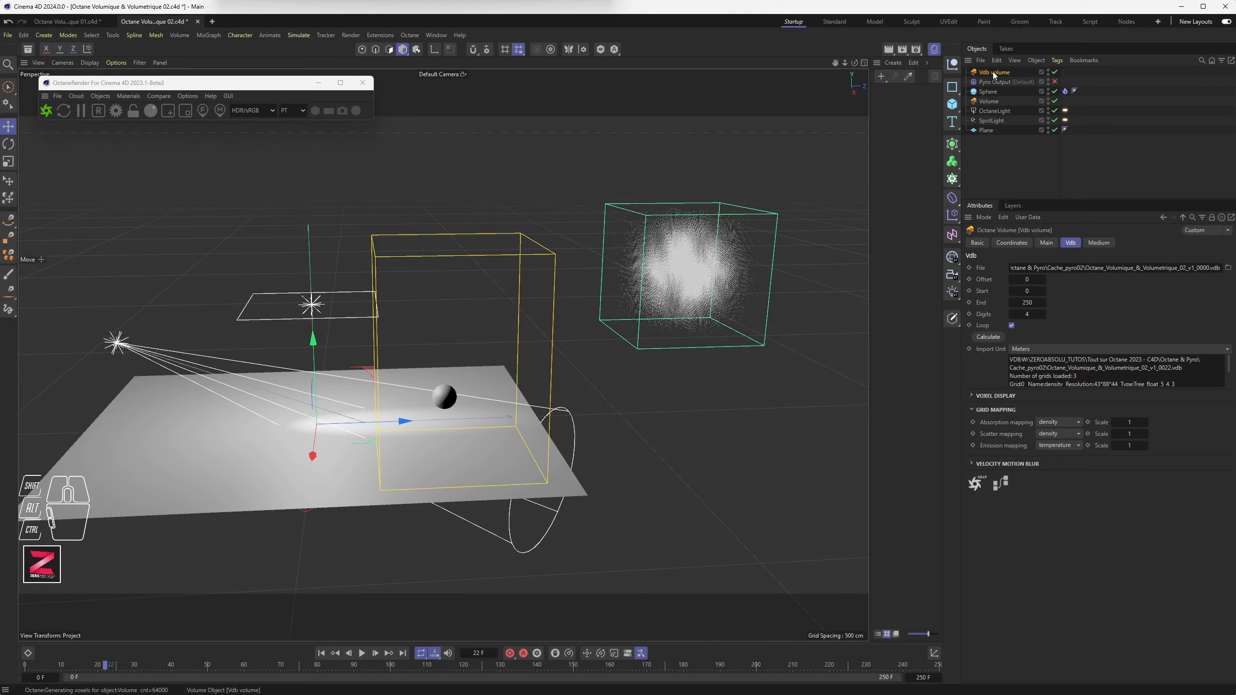
# Step: Start the Octane Live Viewer render, move its window clear of the sphere and zoom in on the Vdb smoke
pyautogui.click(47, 111)
pyautogui.moveTo(102, 4); pyautogui.dragTo(290, 142)
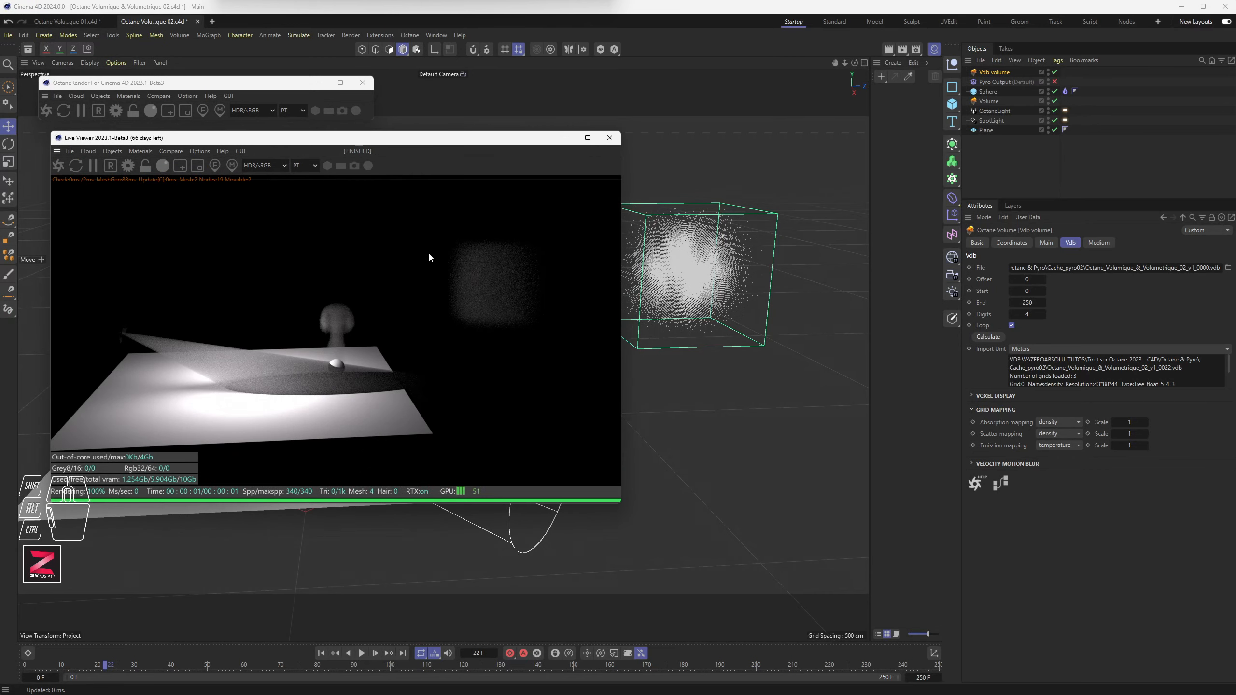
pyautogui.moveTo(459, 142); pyautogui.dragTo(211, 167)
pyautogui.scroll(5, 448, 375)
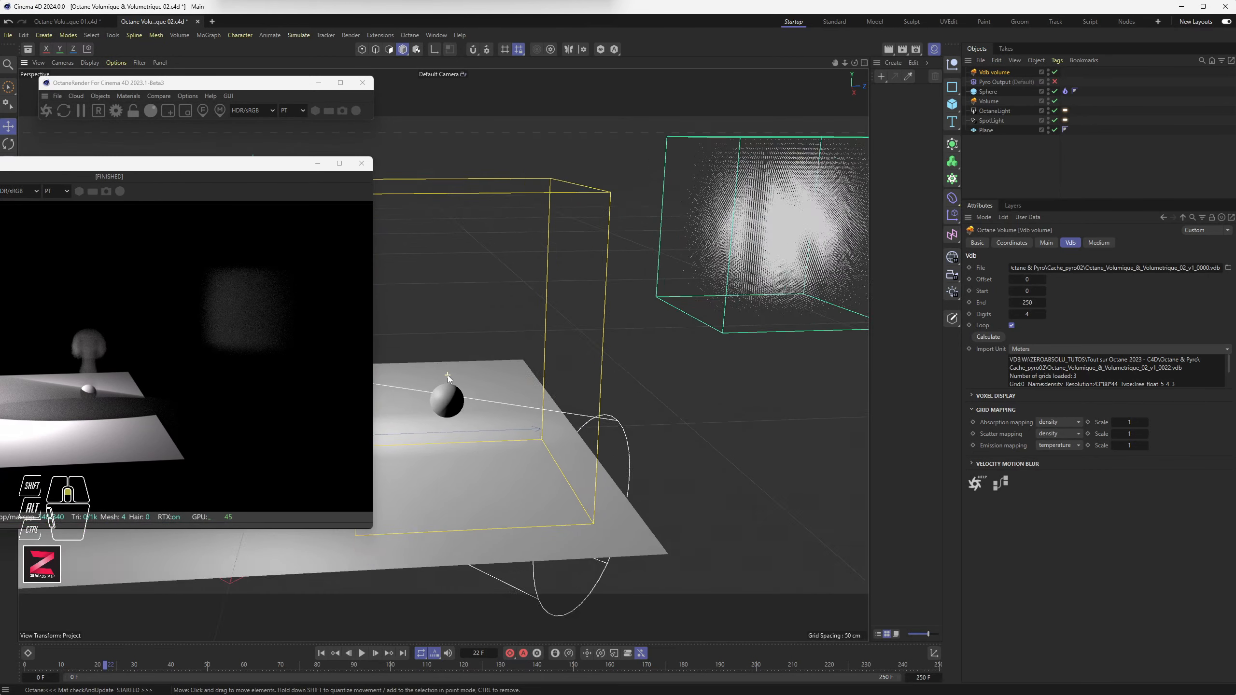
pyautogui.scroll(3, 448, 374)
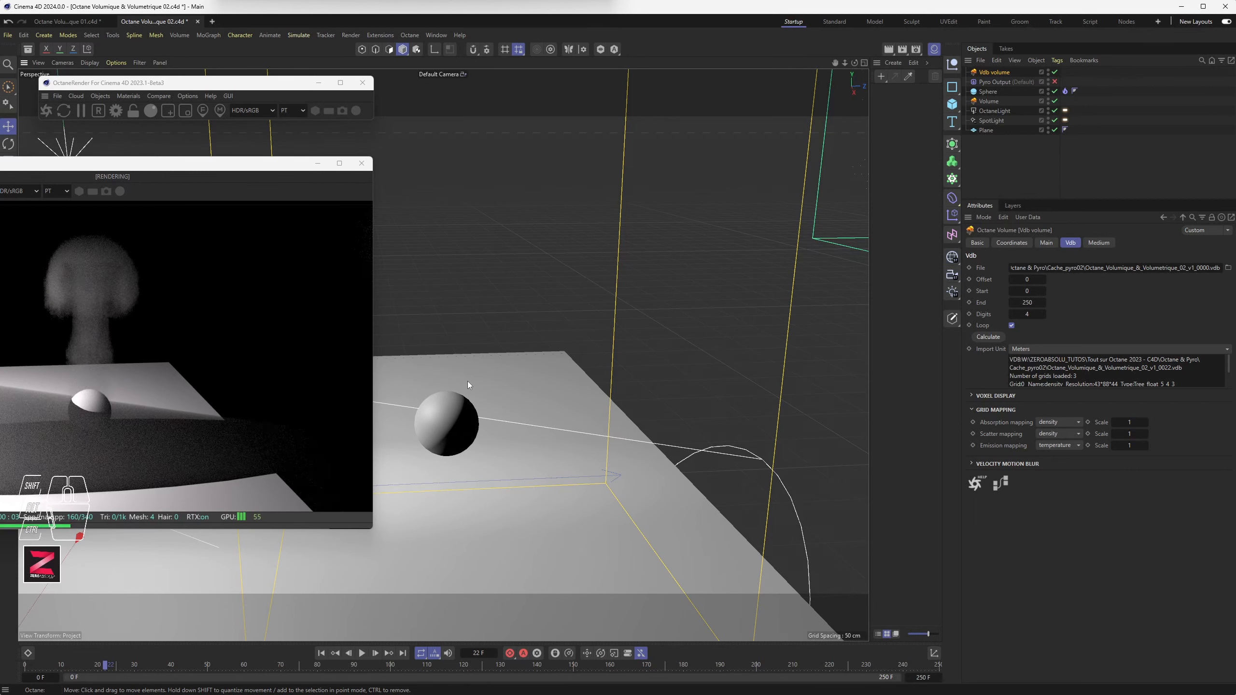
# Step: Go to frame 55 and frame the taller smoke column in the live render
pyautogui.moveTo(118, 663); pyautogui.dragTo(225, 664)
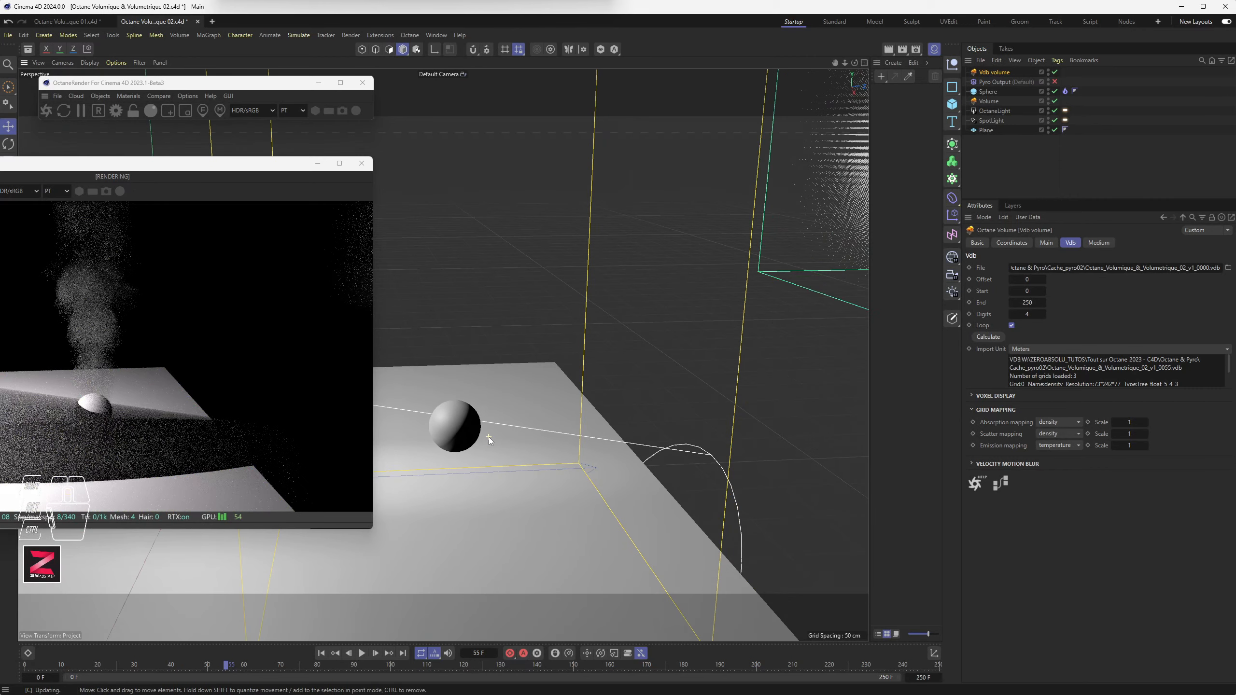
pyautogui.scroll(-4, 488, 437)
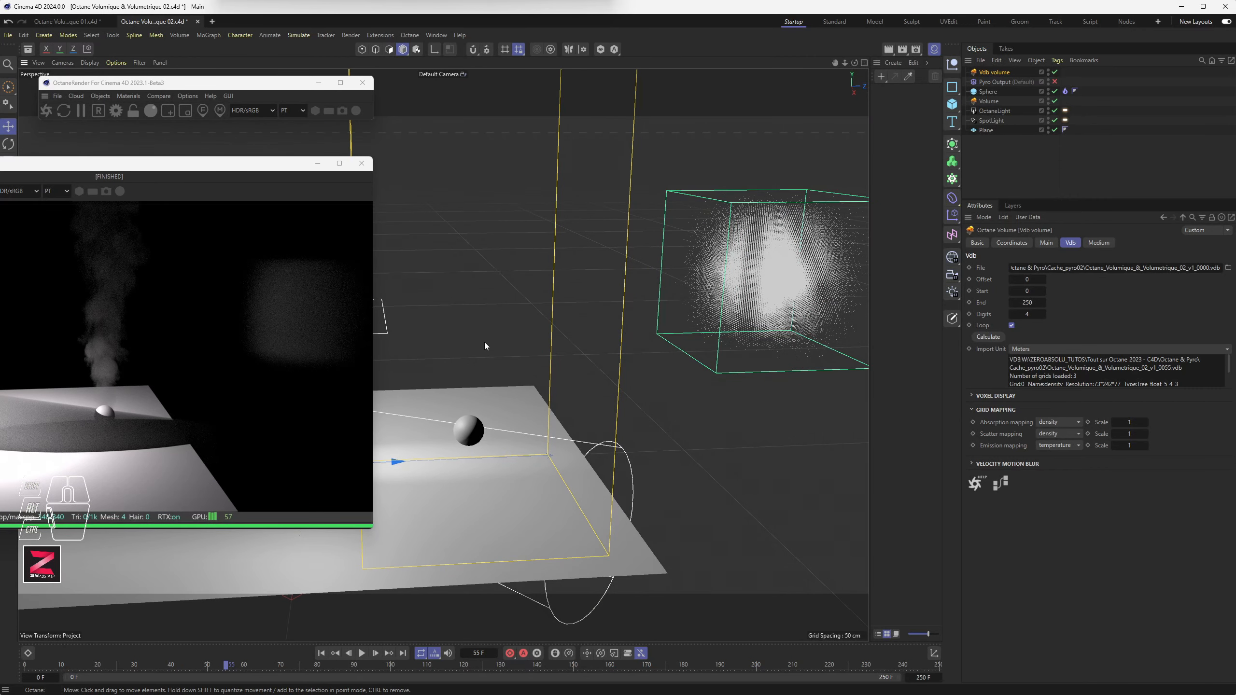
pyautogui.keyDown('alt'); pyautogui.moveTo(485, 342); pyautogui.dragTo(519, 346); pyautogui.keyUp('alt')
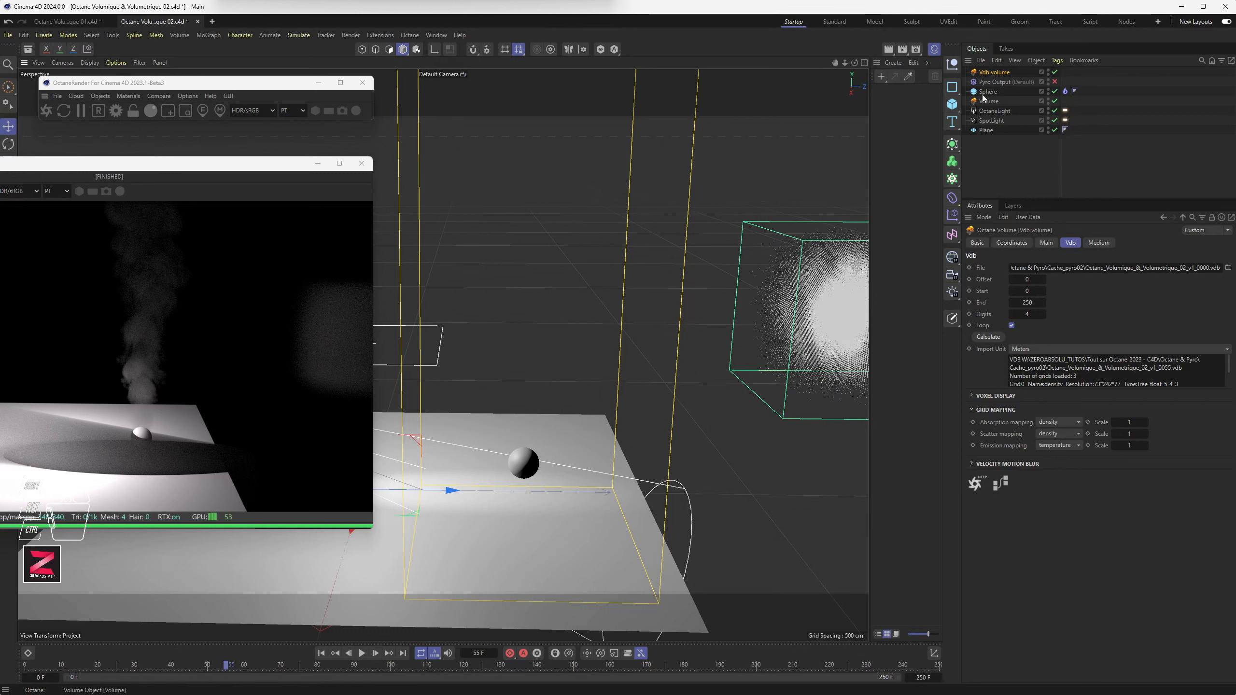
# Step: Review the Pyro Output's scene settings for Simulation and Pyro, and reselect the Vdb volume
pyautogui.click(1000, 81)
pyautogui.click(1111, 242)
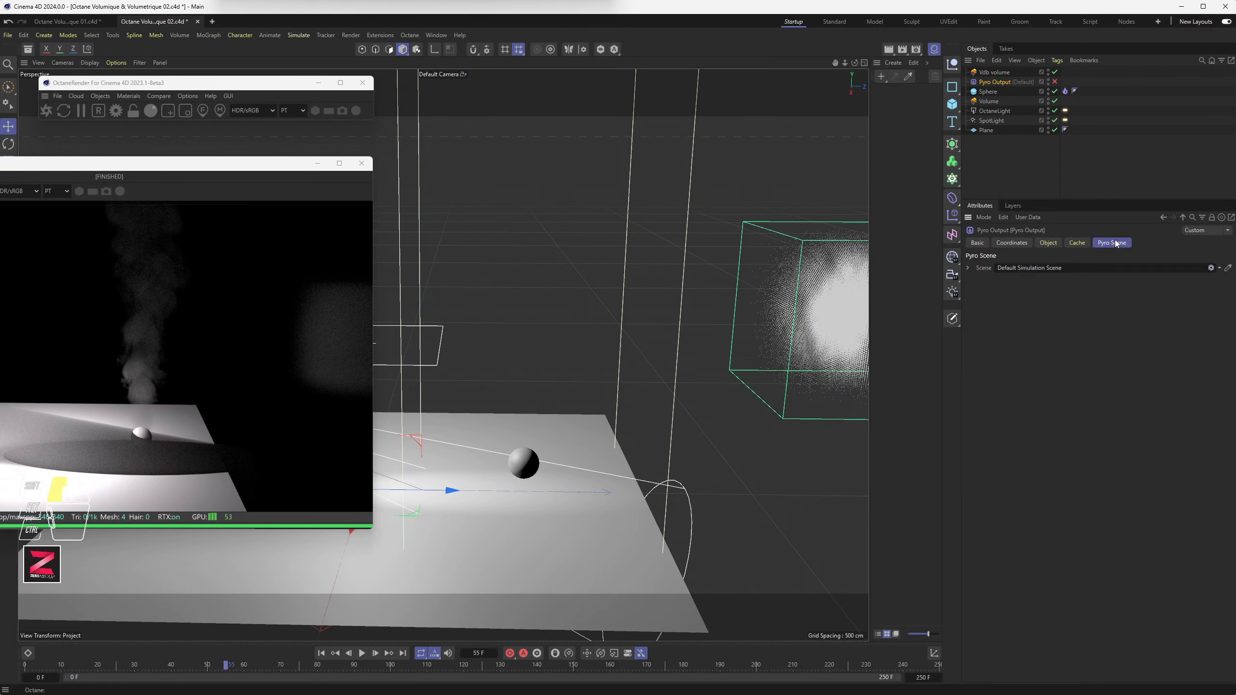
pyautogui.click(970, 268)
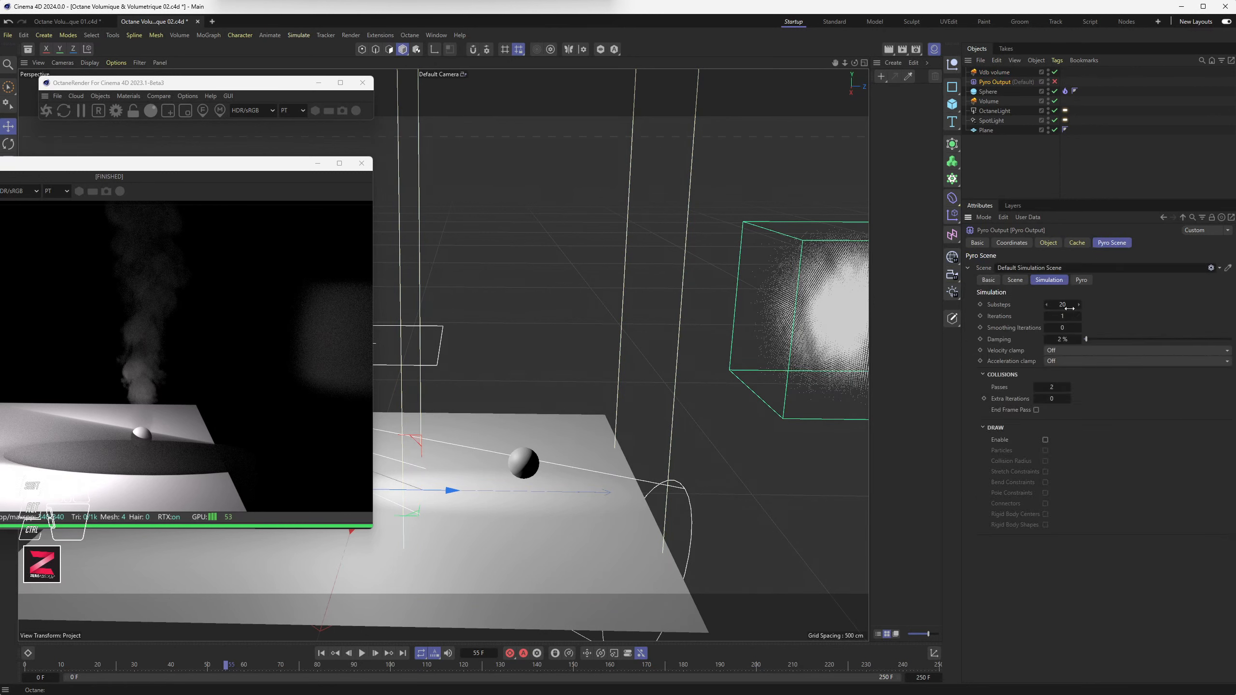
pyautogui.click(1081, 280)
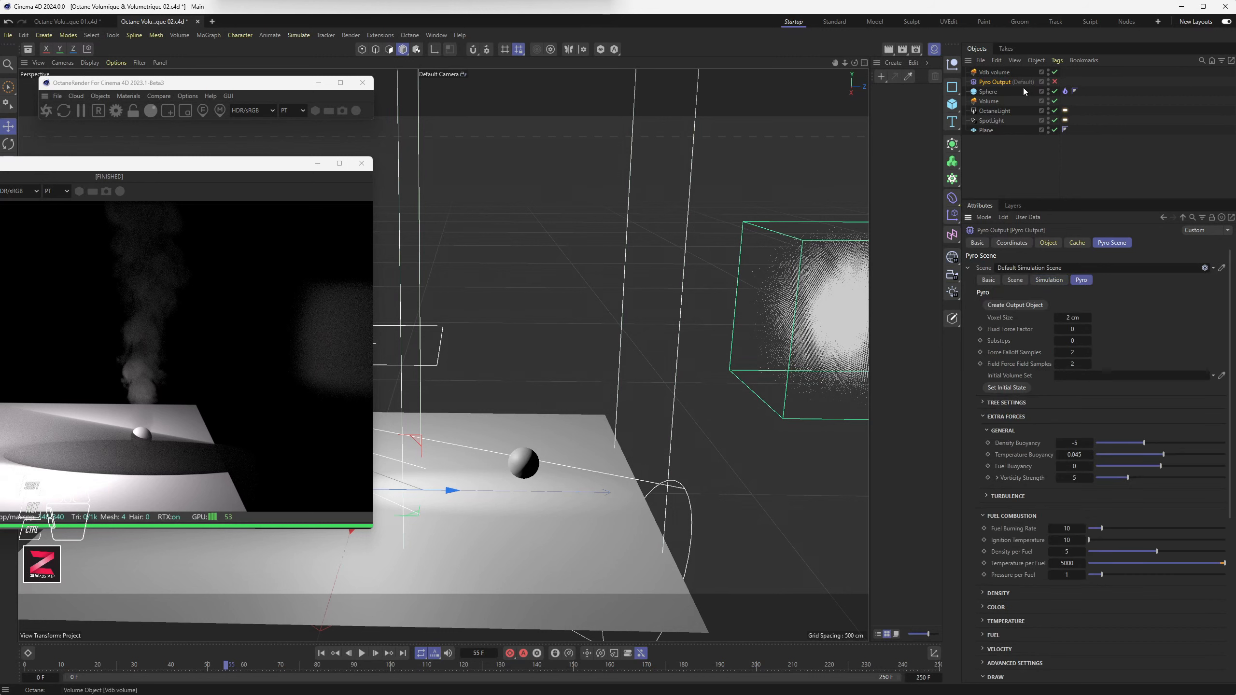
pyautogui.click(994, 74)
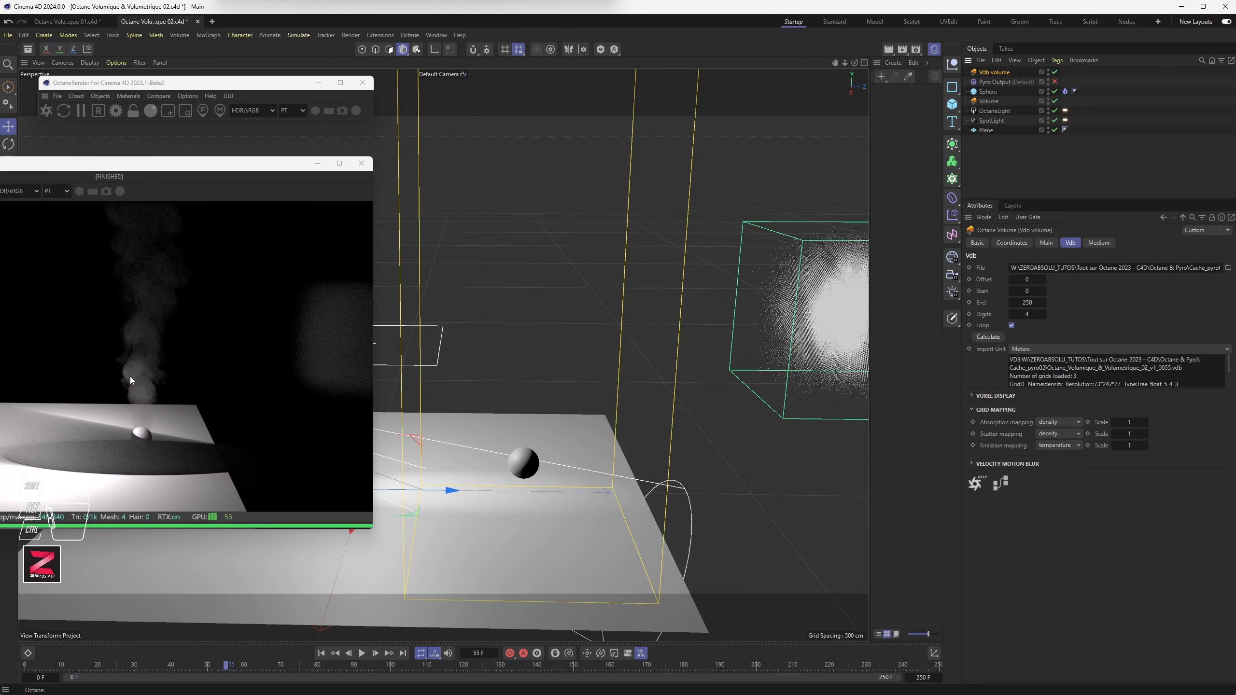
# Step: Examine how the smoke and the spotlight beam render together from several camera angles
pyautogui.scroll(5, 450, 385)
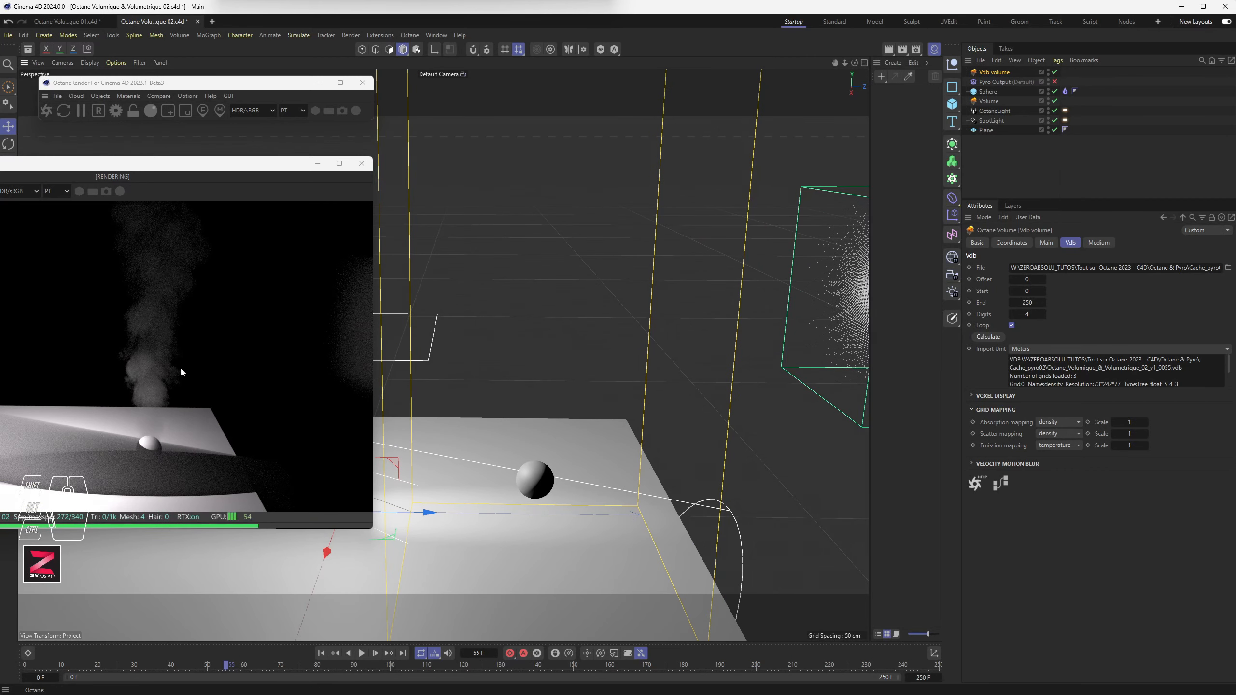
pyautogui.keyDown('alt'); pyautogui.moveTo(593, 469); pyautogui.dragTo(667, 413); pyautogui.keyUp('alt')
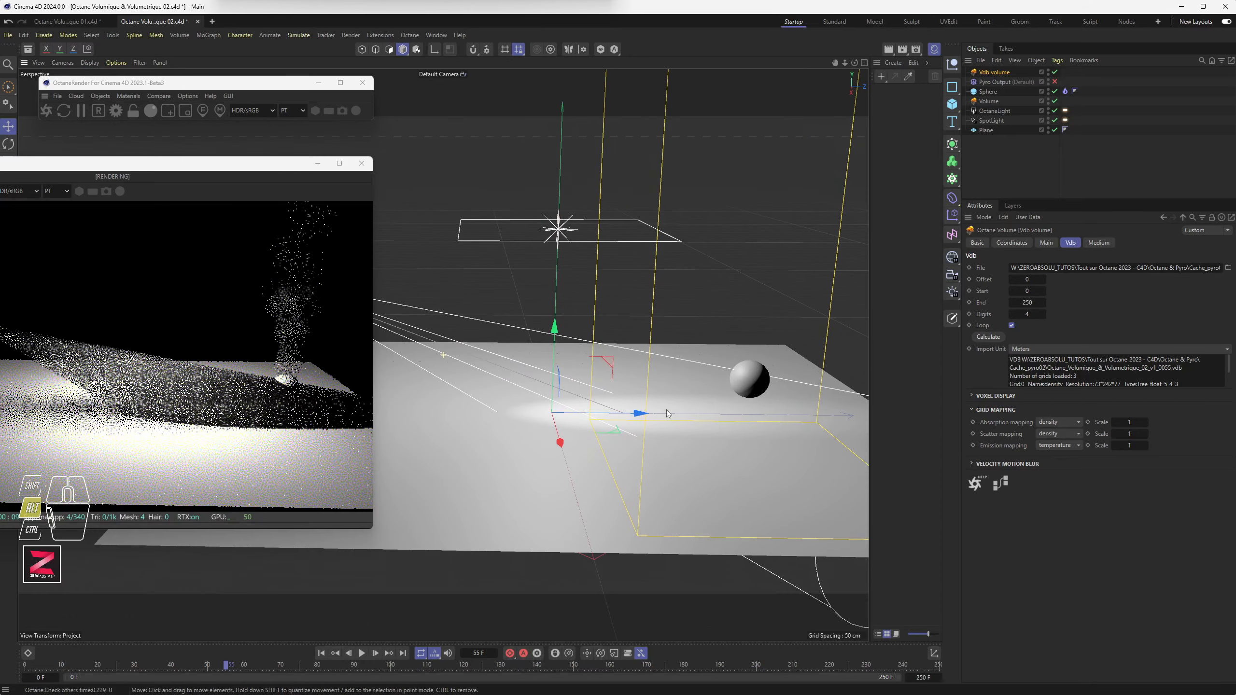
pyautogui.keyDown('alt'); pyautogui.moveTo(525, 356); pyautogui.dragTo(531, 345); pyautogui.keyUp('alt')
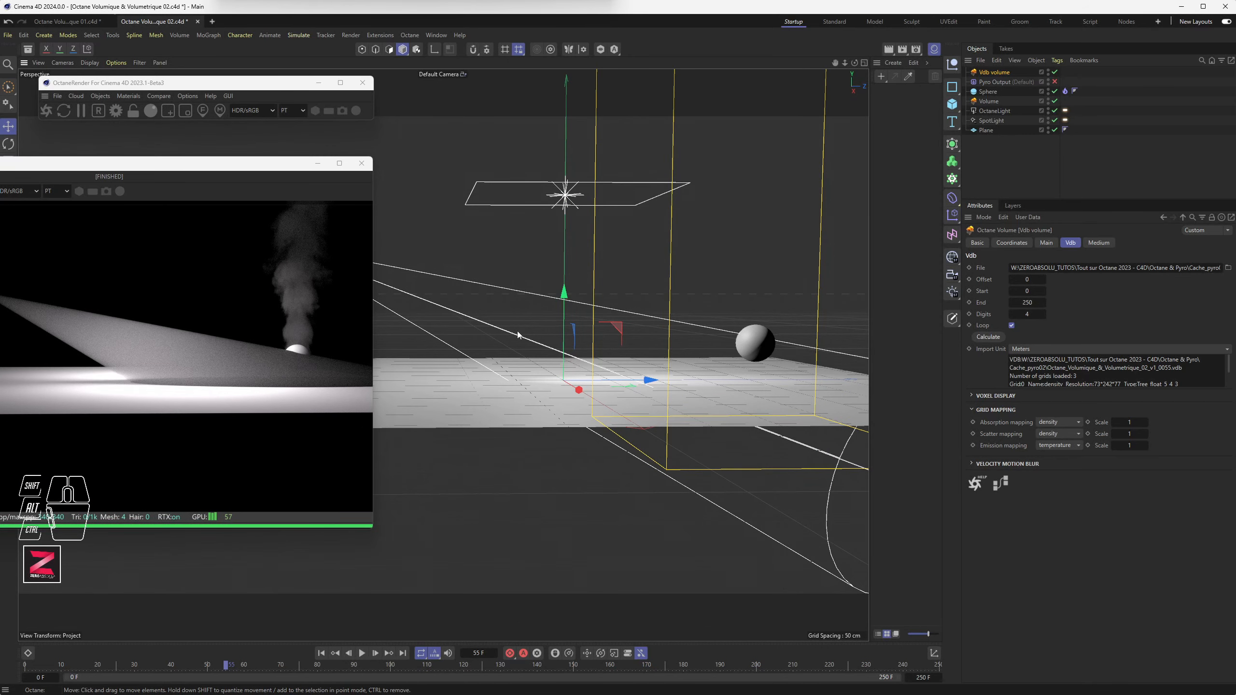
pyautogui.keyDown('alt'); pyautogui.moveTo(496, 325); pyautogui.dragTo(513, 344); pyautogui.keyUp('alt')
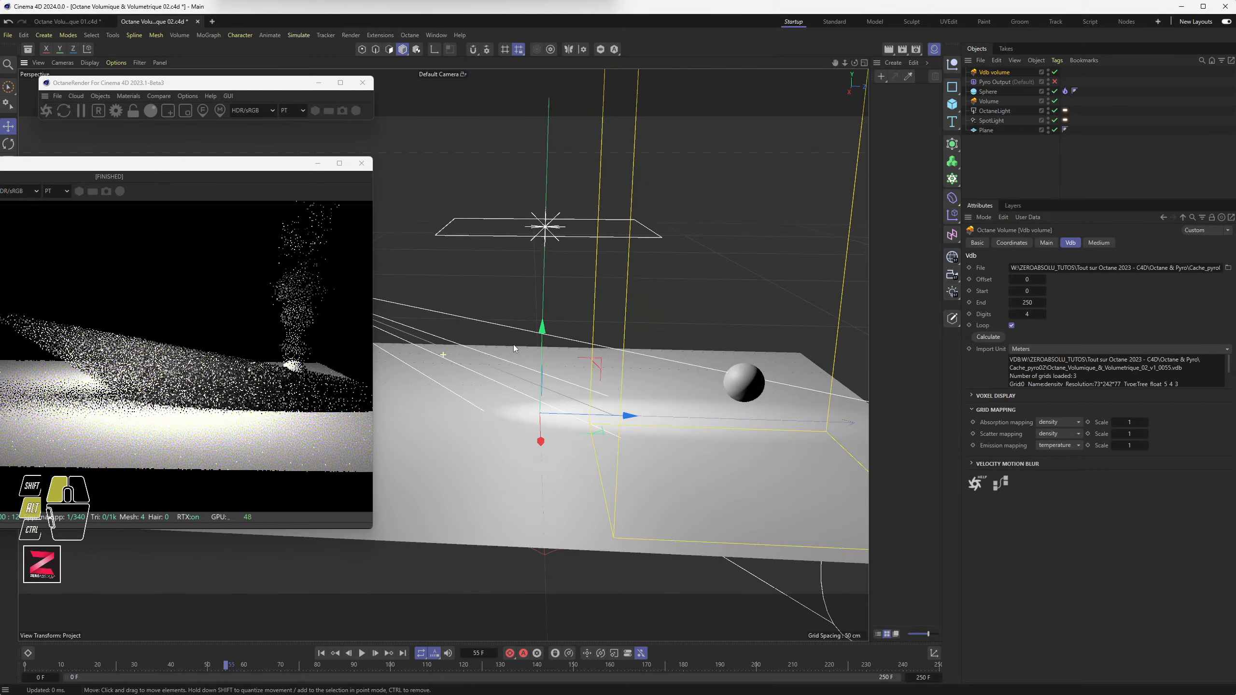
pyautogui.keyDown('alt'); pyautogui.moveTo(751, 284); pyautogui.dragTo(634, 343, button='middle'); pyautogui.keyUp('alt')
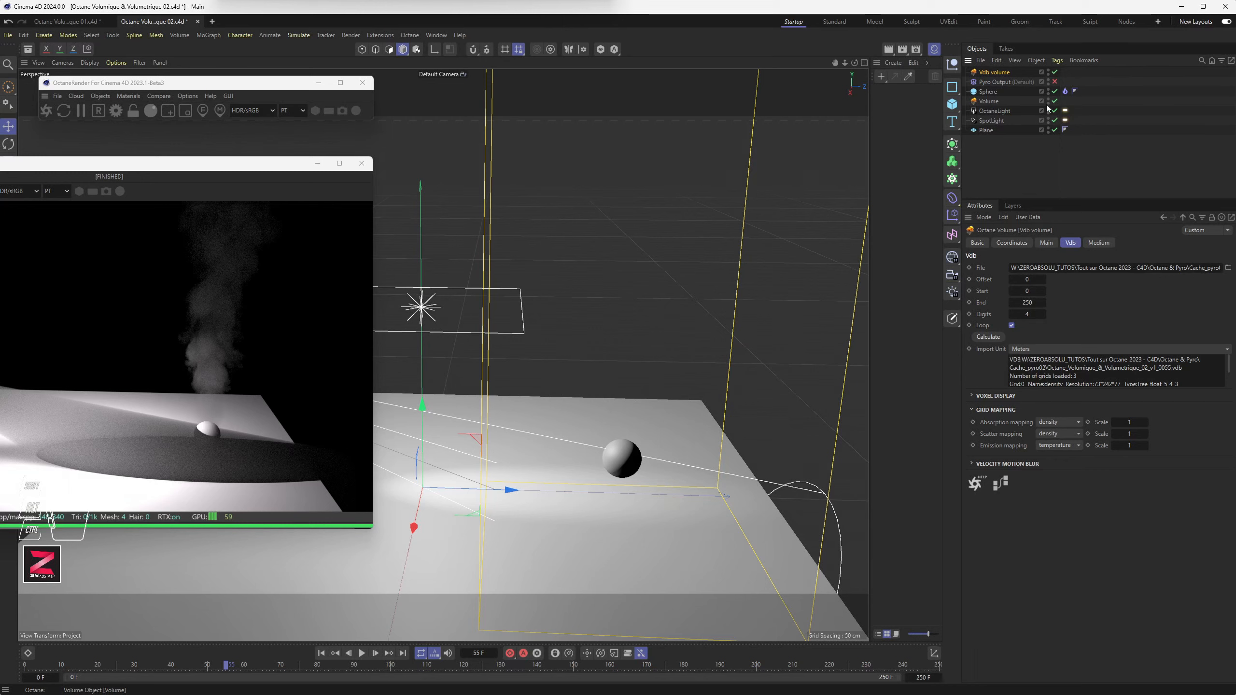
# Step: Disable the SpotLight and the fog Volume and frame the smoke above the sphere in the live render
pyautogui.click(1054, 121)
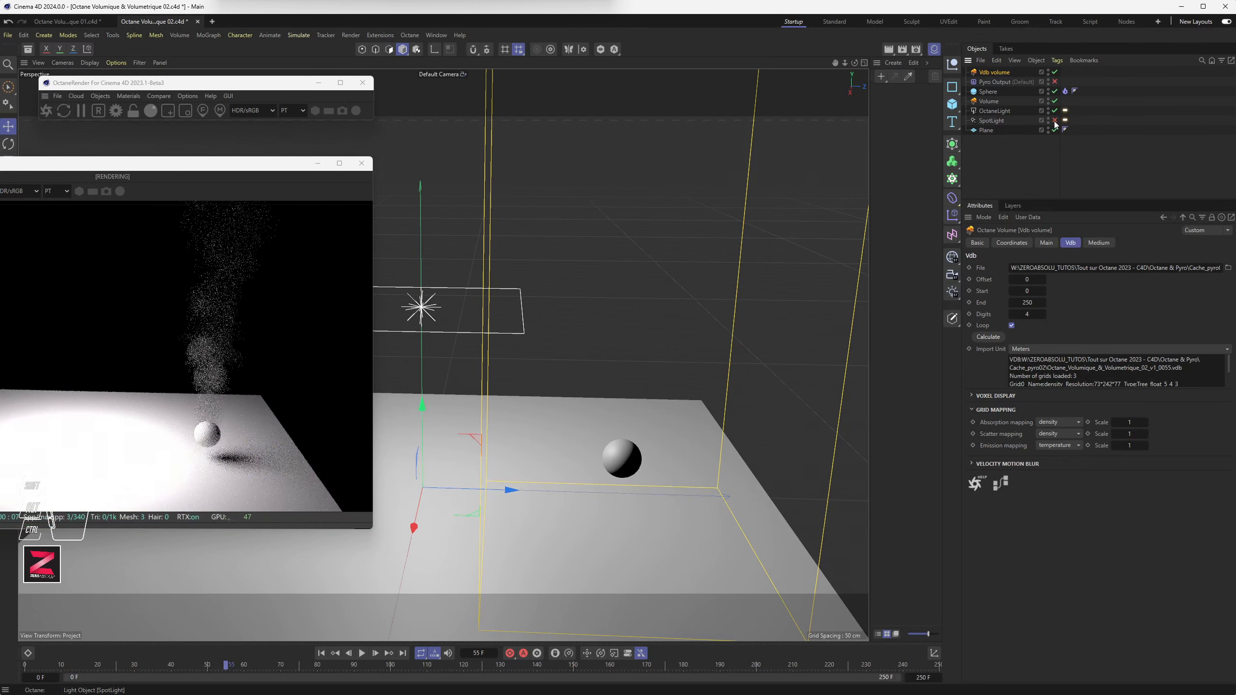
pyautogui.keyDown('alt'); pyautogui.moveTo(728, 348); pyautogui.dragTo(687, 354, button='middle'); pyautogui.keyUp('alt')
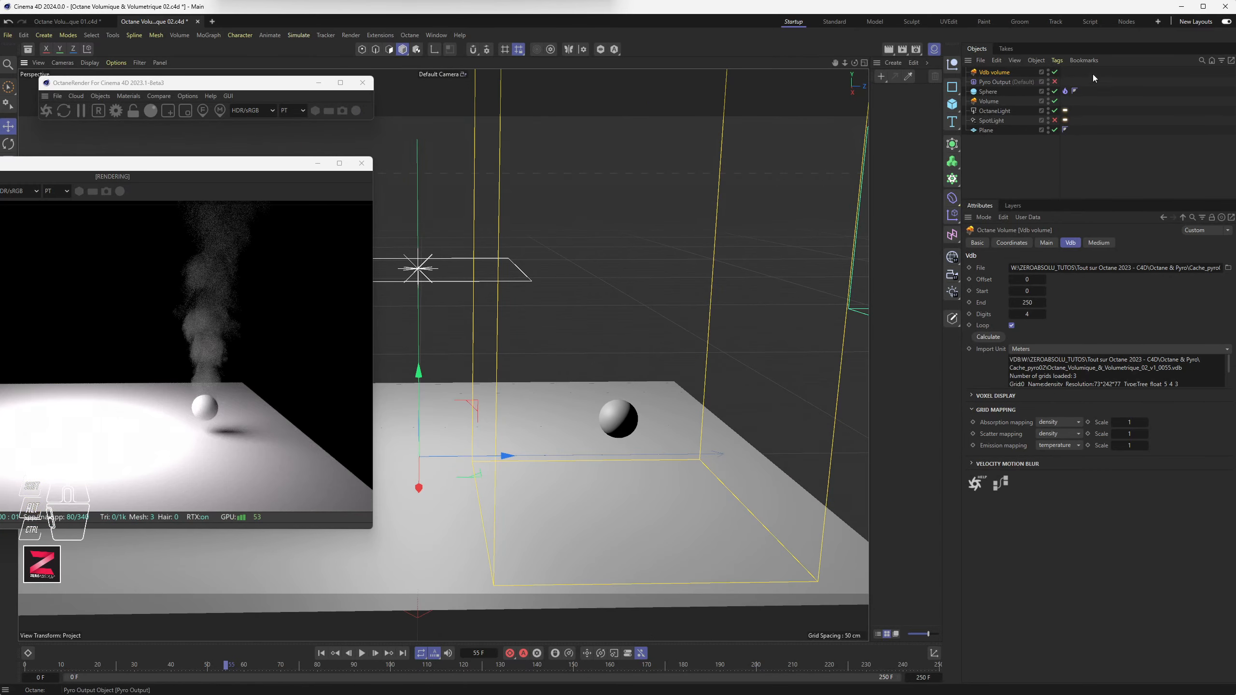
pyautogui.click(1054, 101)
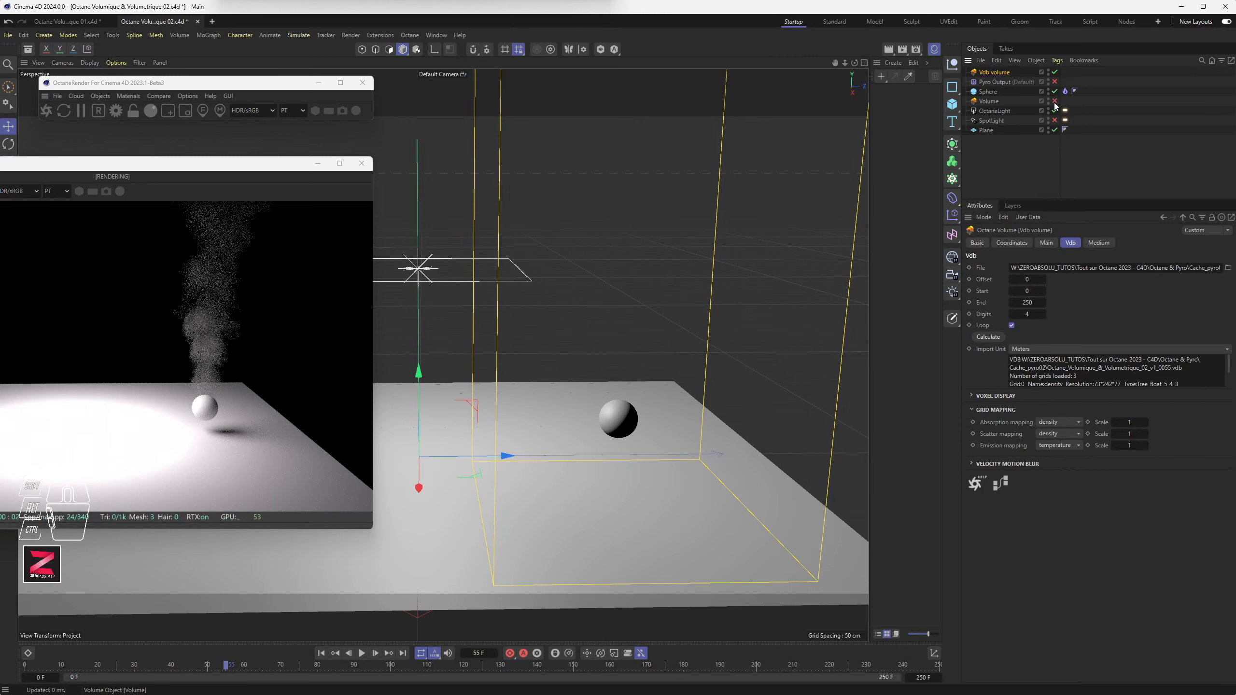
pyautogui.keyDown('alt'); pyautogui.moveTo(634, 354); pyautogui.dragTo(610, 360, button='middle'); pyautogui.keyUp('alt')
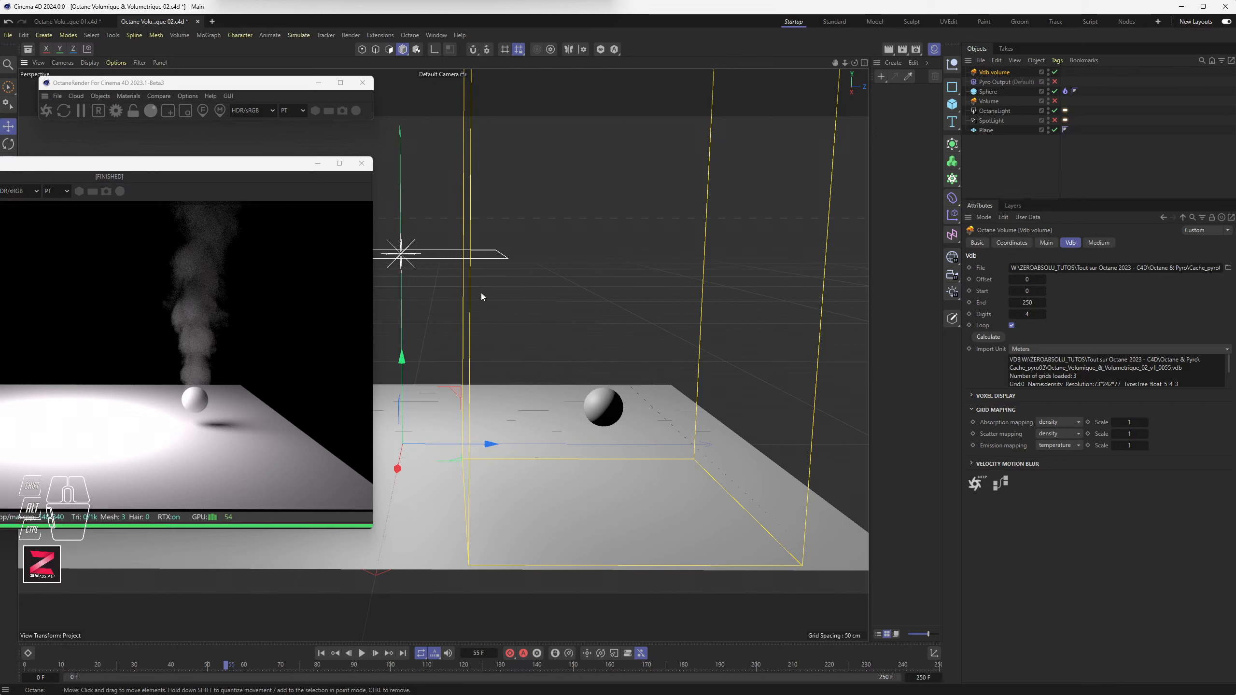
# Step: Move the Vdb volume along Z away from the sphere to see the smoke pass over the light
pyautogui.click(989, 73)
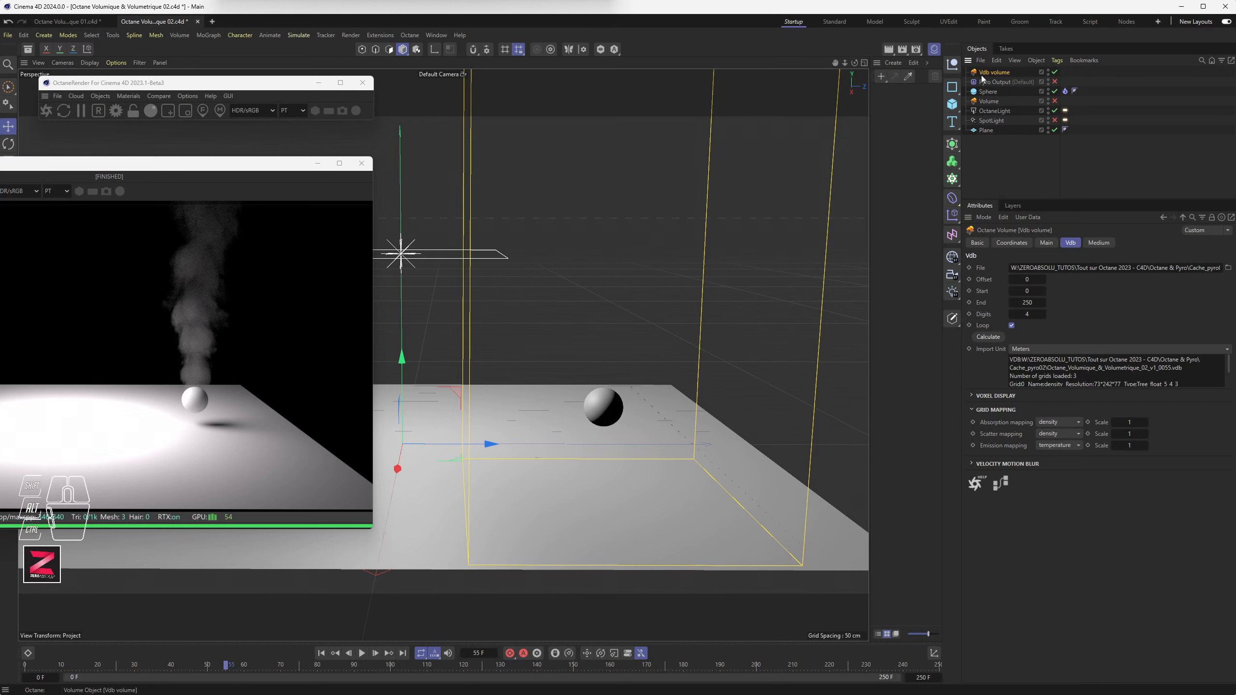
pyautogui.moveTo(482, 445); pyautogui.dragTo(388, 439)
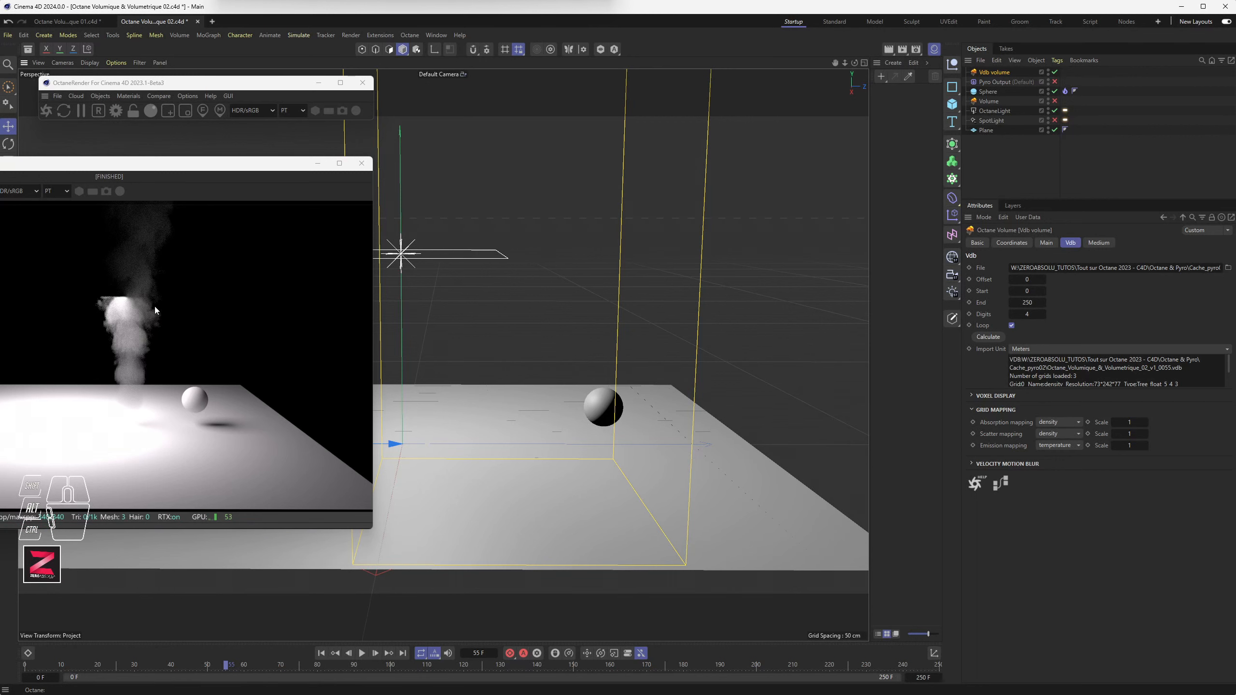
pyautogui.scroll(2, 402, 266)
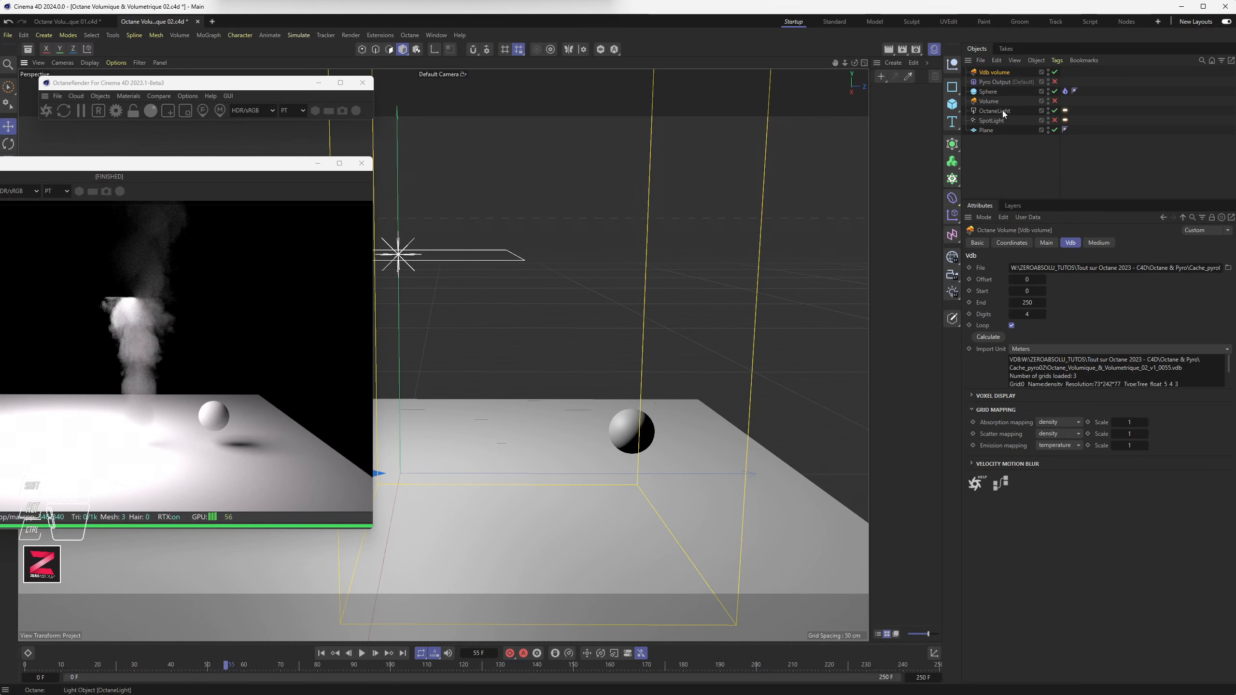
# Step: Turn off camera visibility in the OctaneLight's light tag
pyautogui.click(1064, 110)
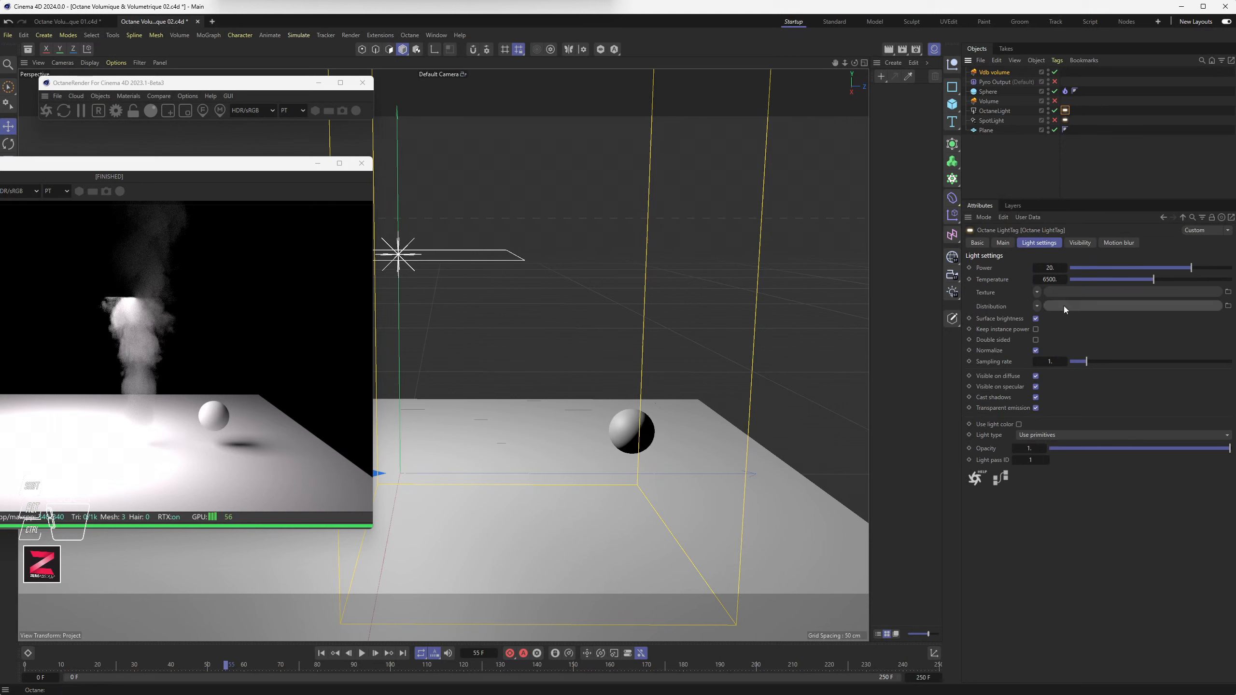
pyautogui.click(1081, 242)
pyautogui.click(1024, 267)
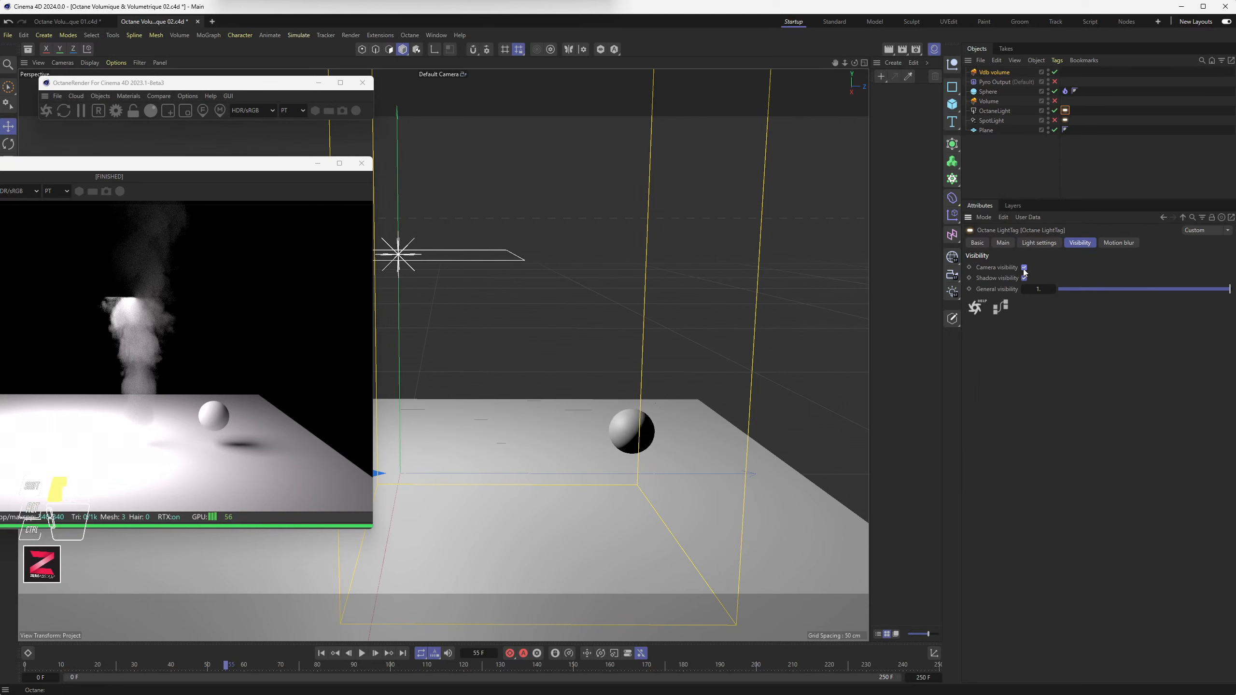
pyautogui.moveTo(1128, 290); pyautogui.dragTo(1231, 291)
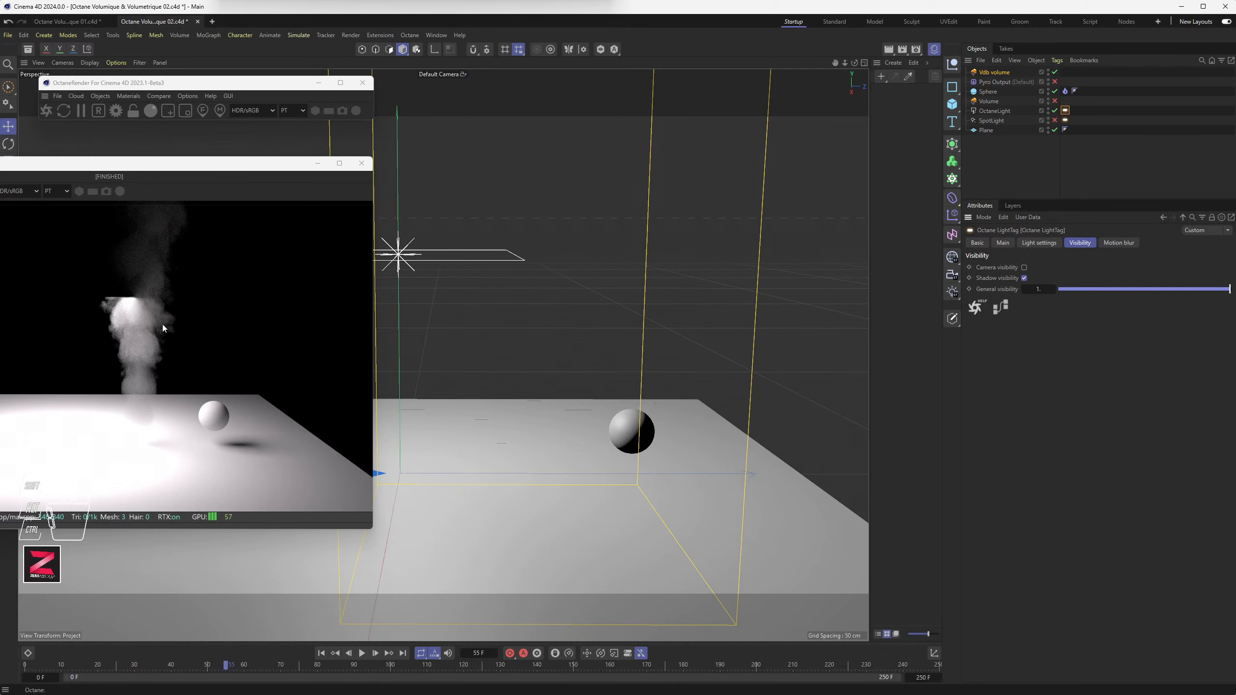
# Step: Rotate the OctaneLight about 73.5° toward the smoke and move it sideways, away from the smoke column
pyautogui.keyDown('alt'); pyautogui.moveTo(457, 328); pyautogui.dragTo(446, 301); pyautogui.keyUp('alt')
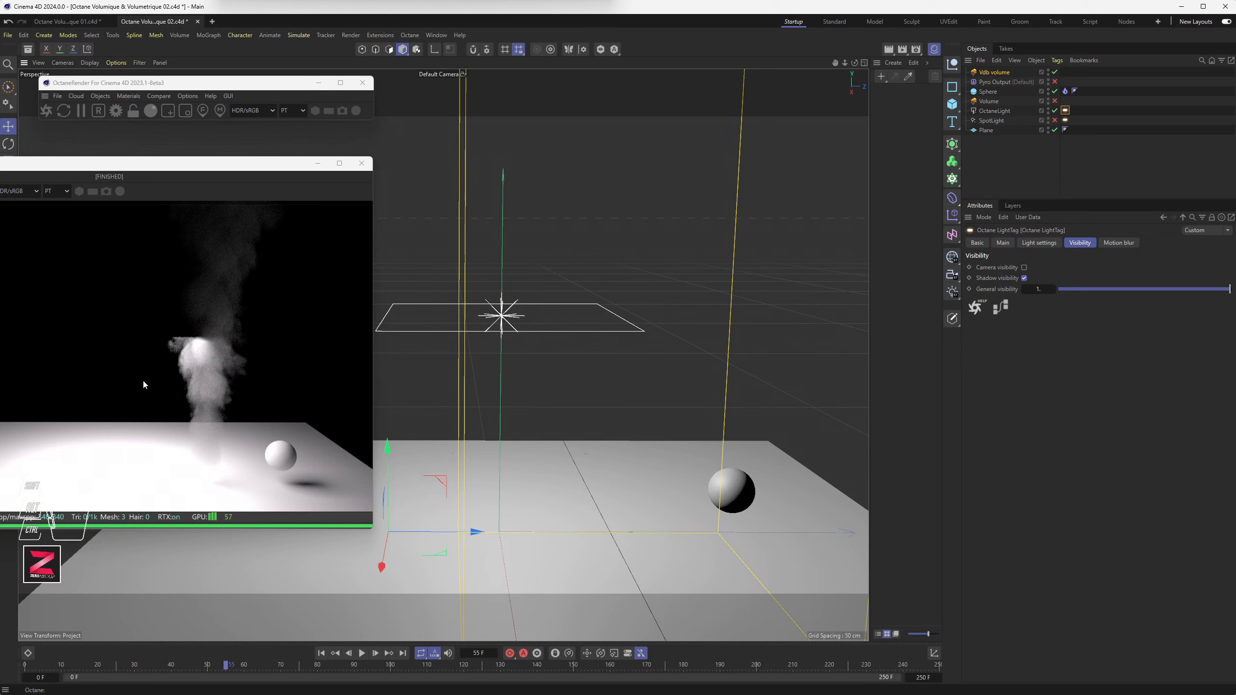
pyautogui.click(518, 314)
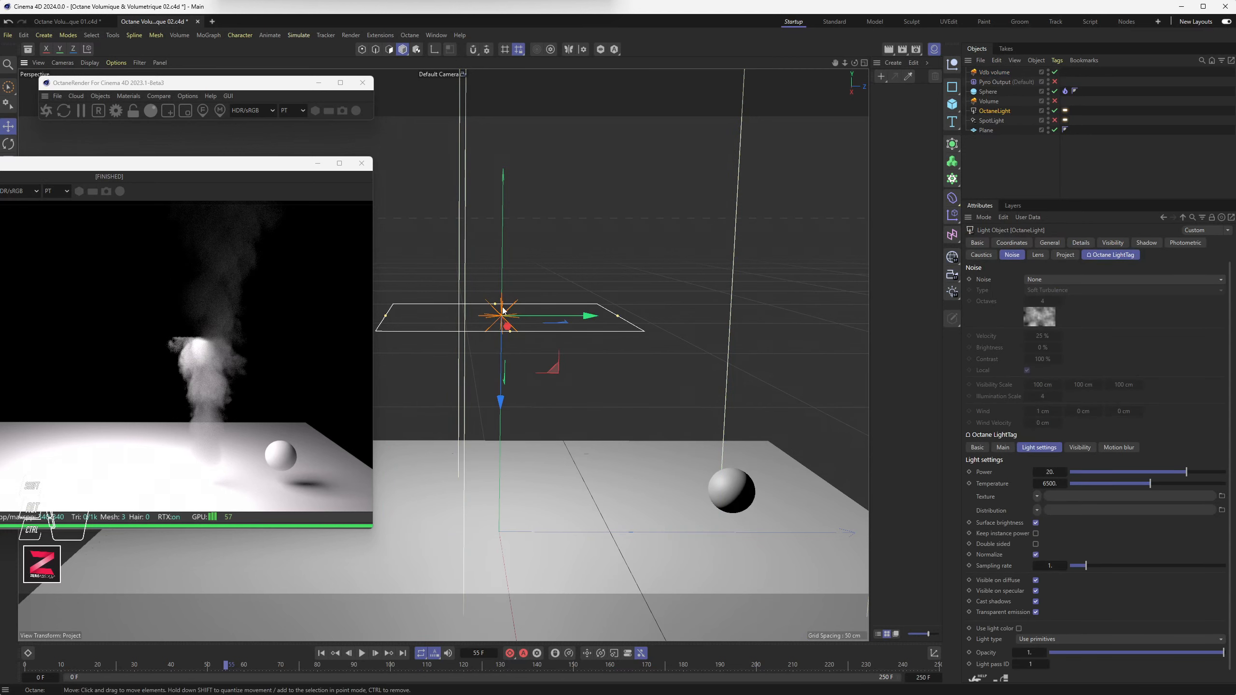
pyautogui.press('r')
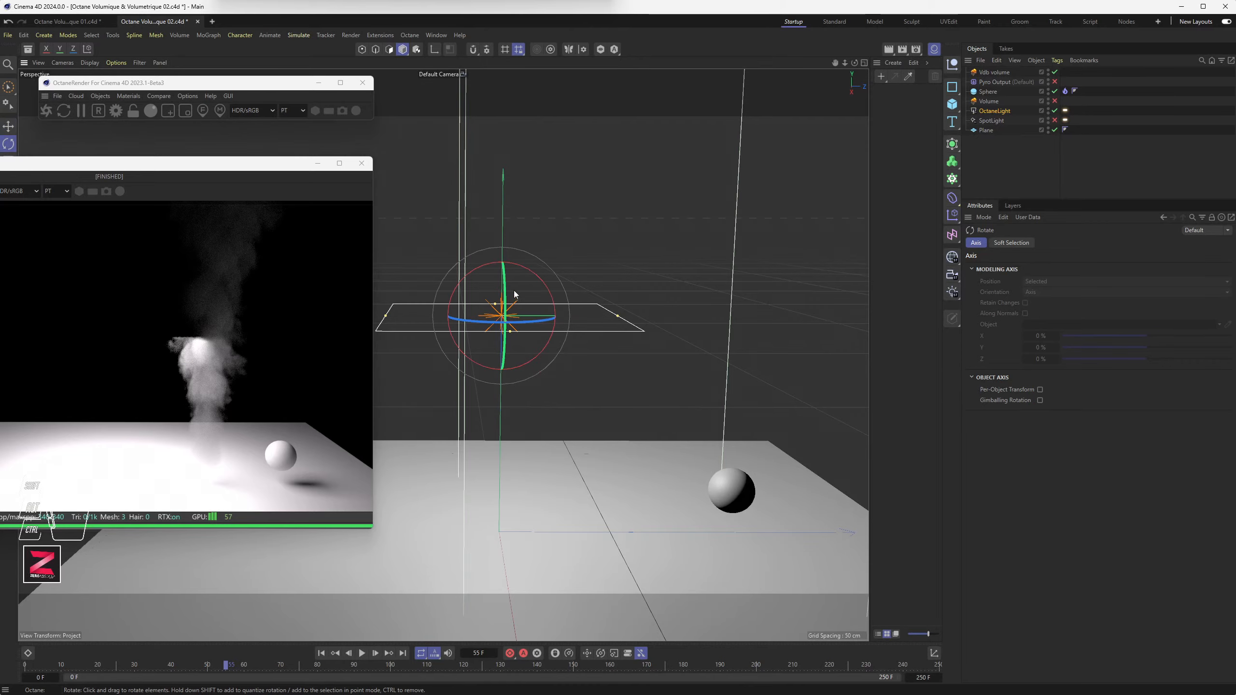
pyautogui.moveTo(529, 273); pyautogui.dragTo(457, 268)
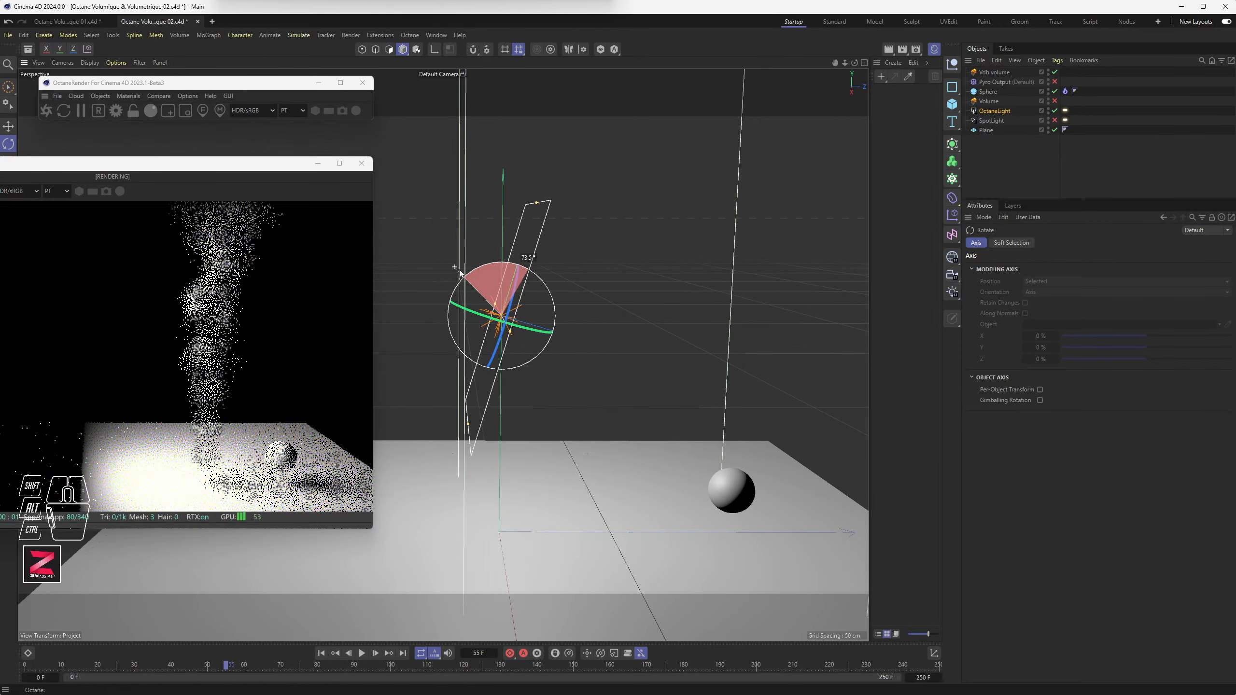
pyautogui.press('e')
pyautogui.moveTo(525, 317); pyautogui.dragTo(376, 293)
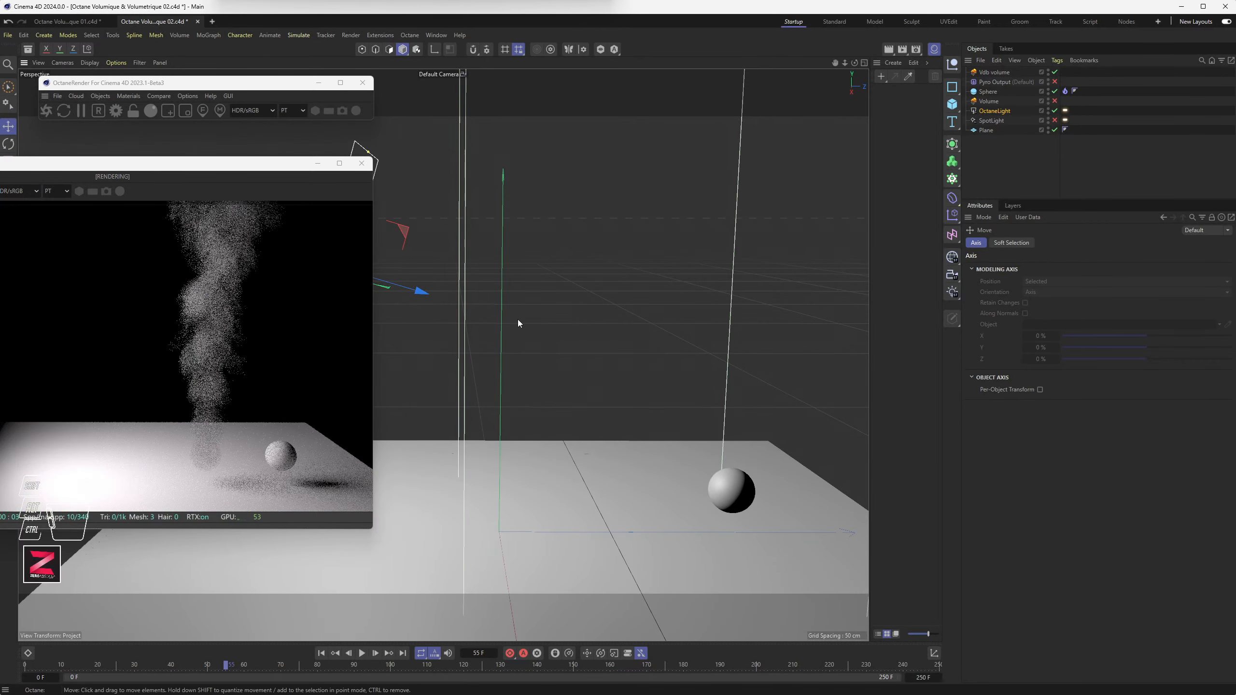
pyautogui.scroll(-5, 555, 331)
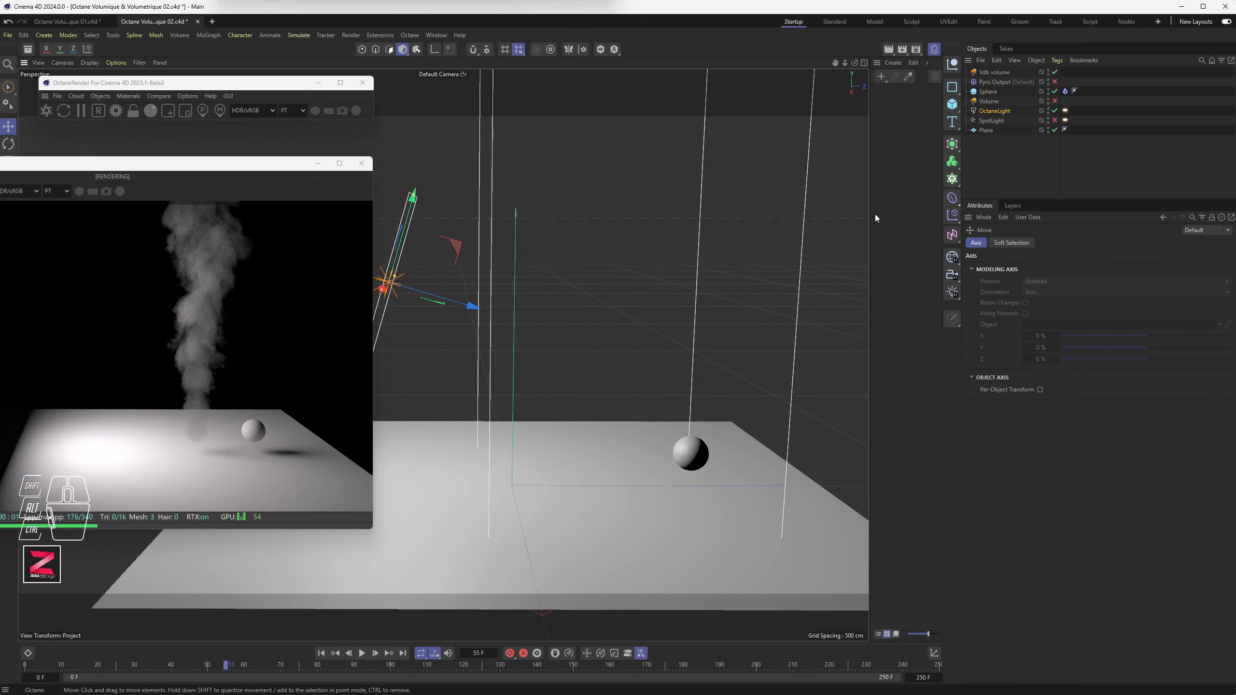
# Step: Set the Vdb volume's Z position to 0 cm and frame the smoke above the sphere
pyautogui.click(1000, 72)
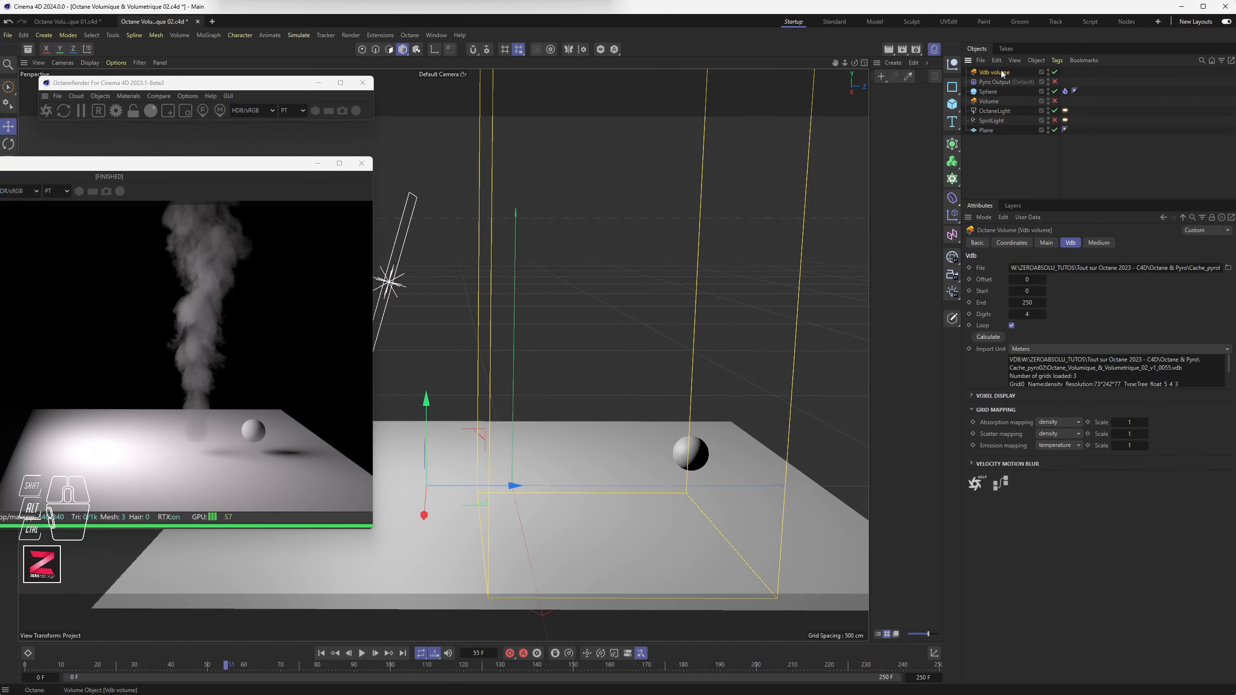
pyautogui.click(1011, 243)
pyautogui.doubleClick(1012, 305)
pyautogui.write('0')
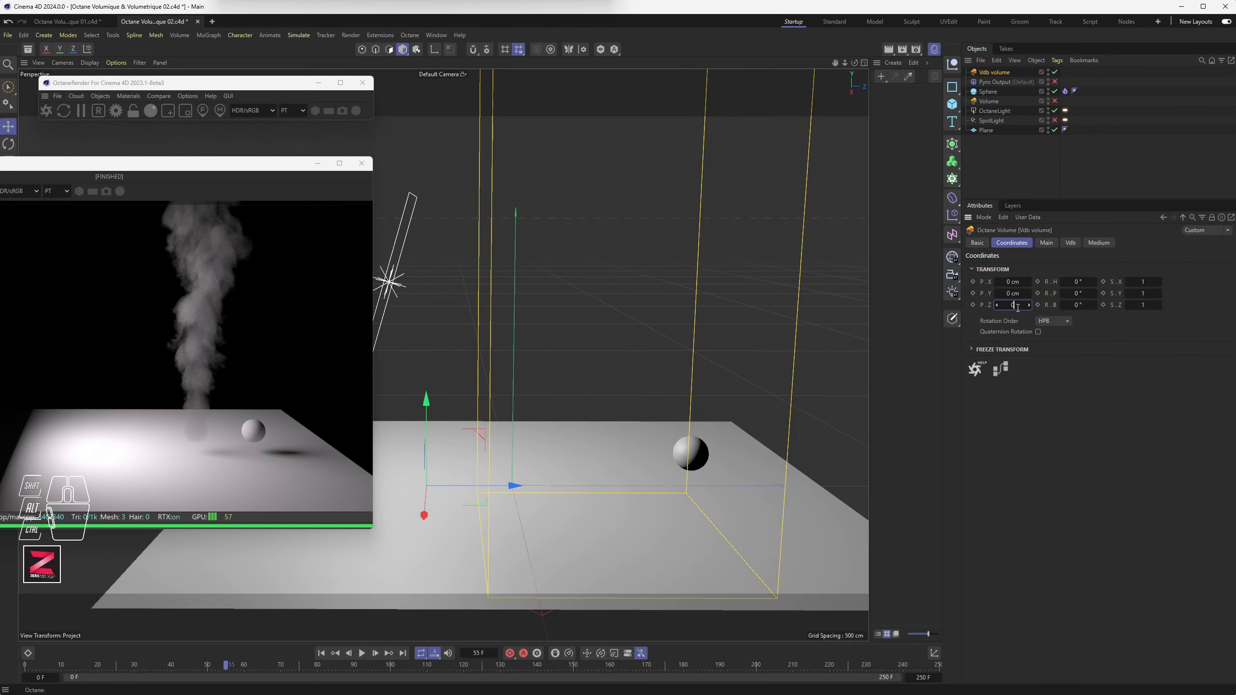
pyautogui.press('Return')
pyautogui.keyDown('alt'); pyautogui.moveTo(671, 485); pyautogui.dragTo(551, 490); pyautogui.keyUp('alt')
pyautogui.keyDown('alt'); pyautogui.moveTo(550, 486); pyautogui.dragTo(560, 493, button='middle'); pyautogui.keyUp('alt')
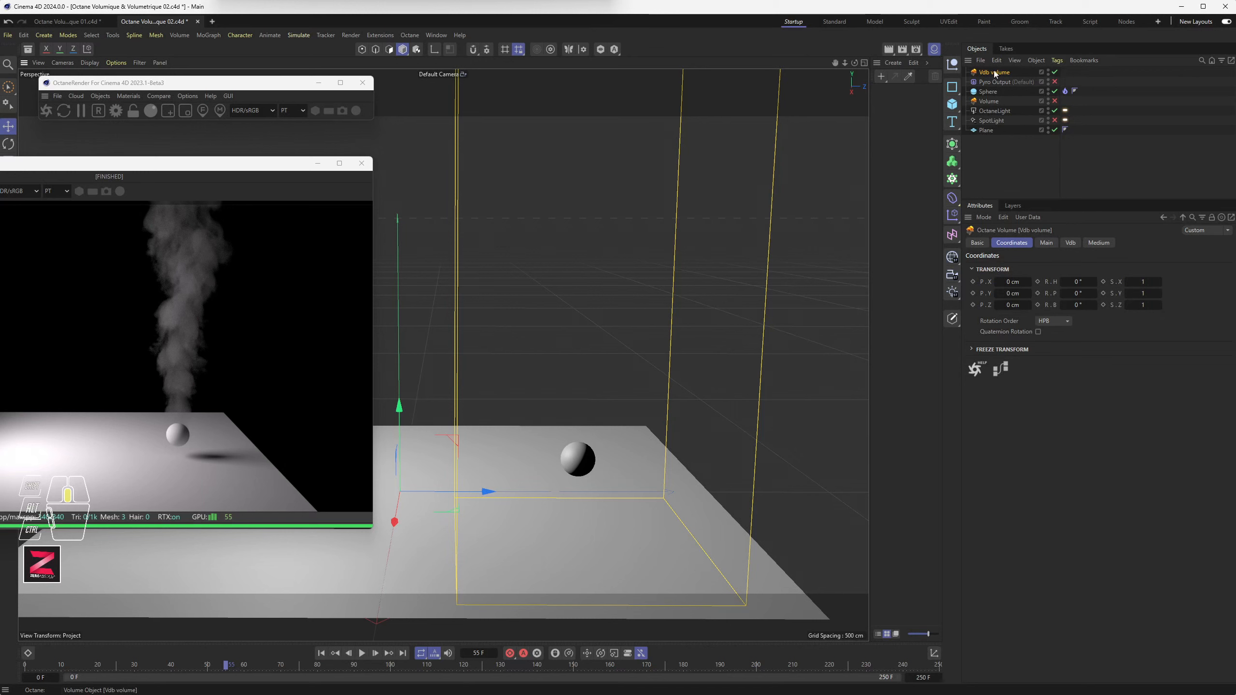
# Step: Apply the Fog preset to the Vdb volume's medium, and replace it with the Fire preset
pyautogui.click(1070, 244)
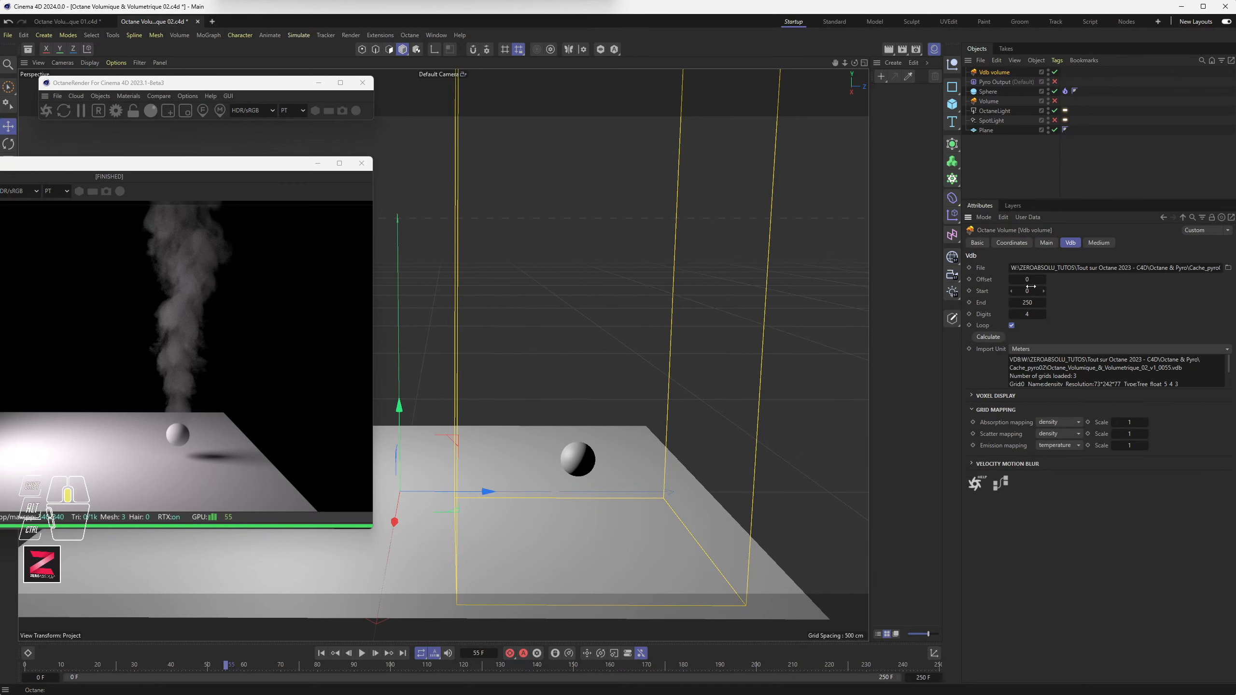
pyautogui.click(1101, 241)
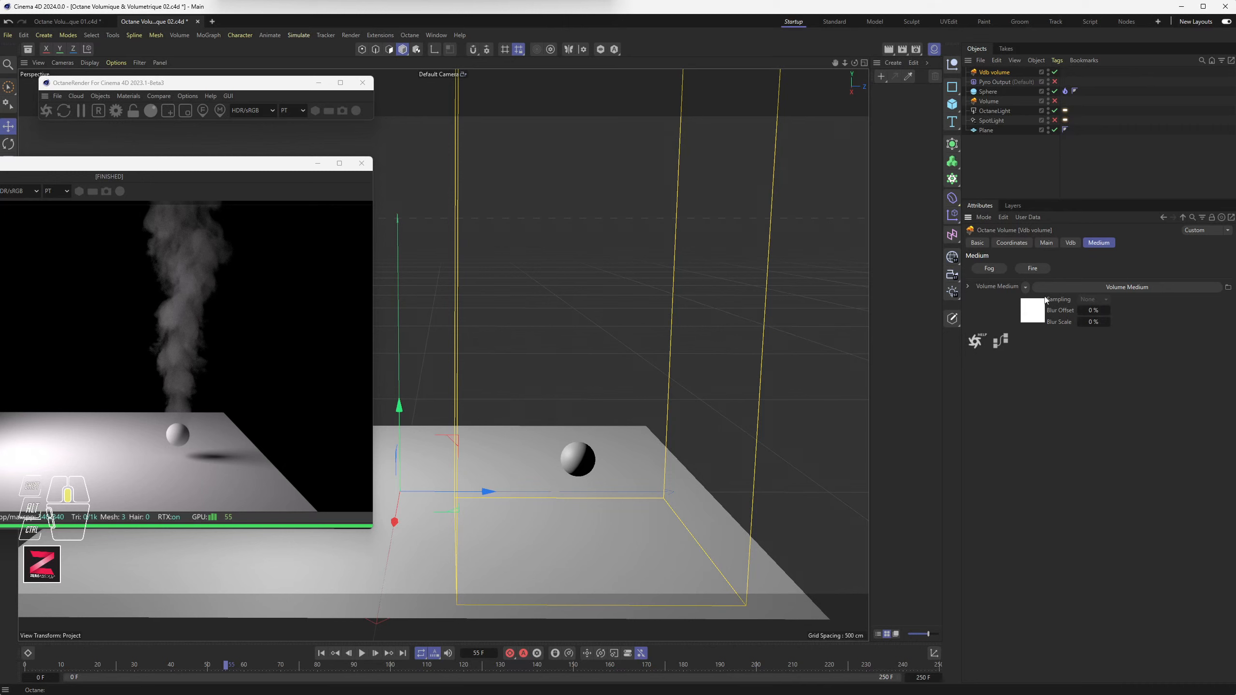
pyautogui.click(988, 270)
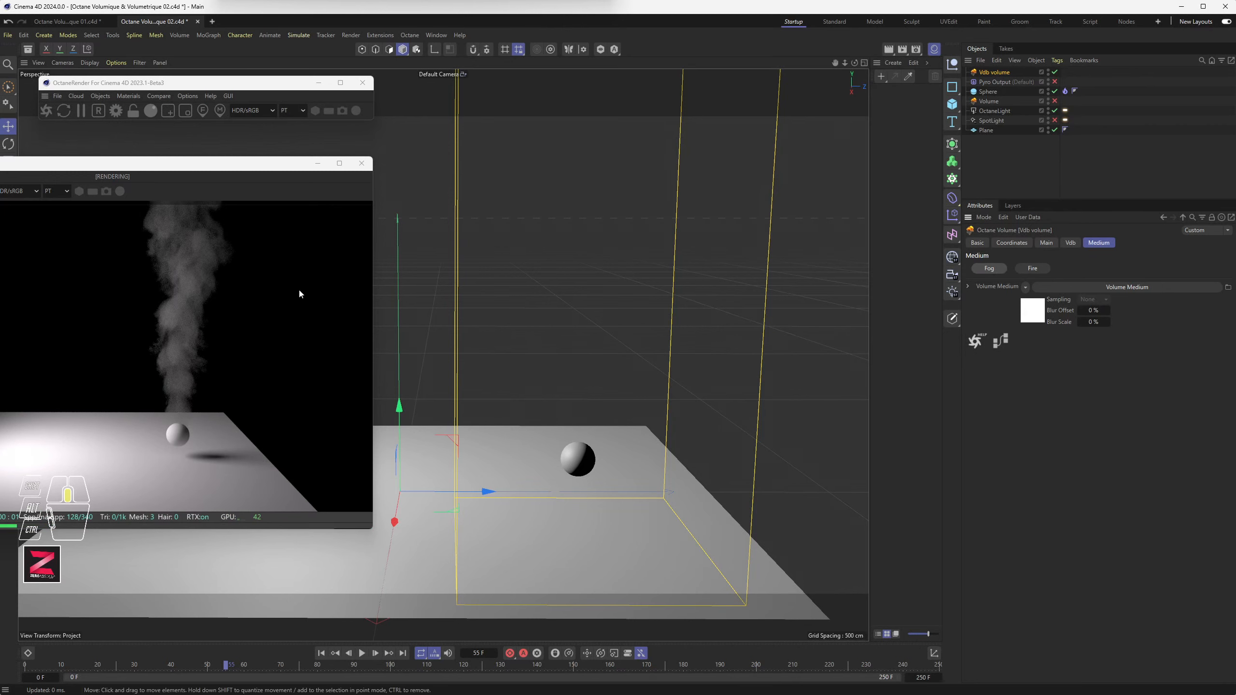
pyautogui.click(1033, 269)
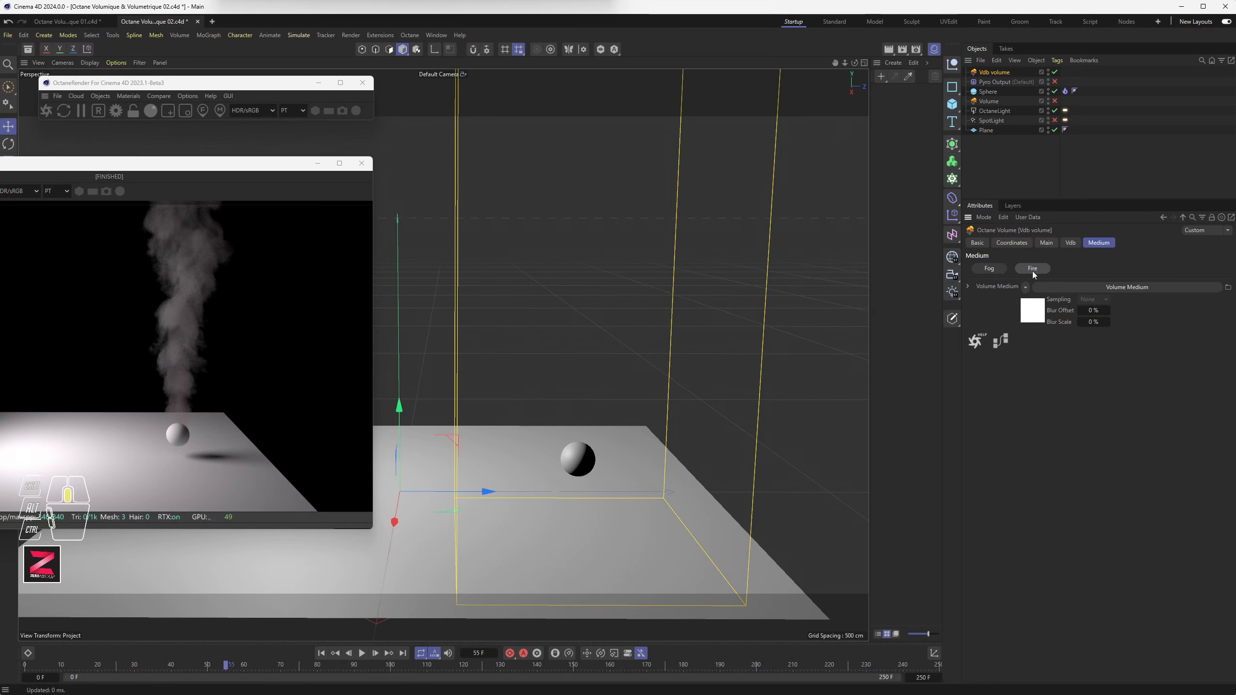
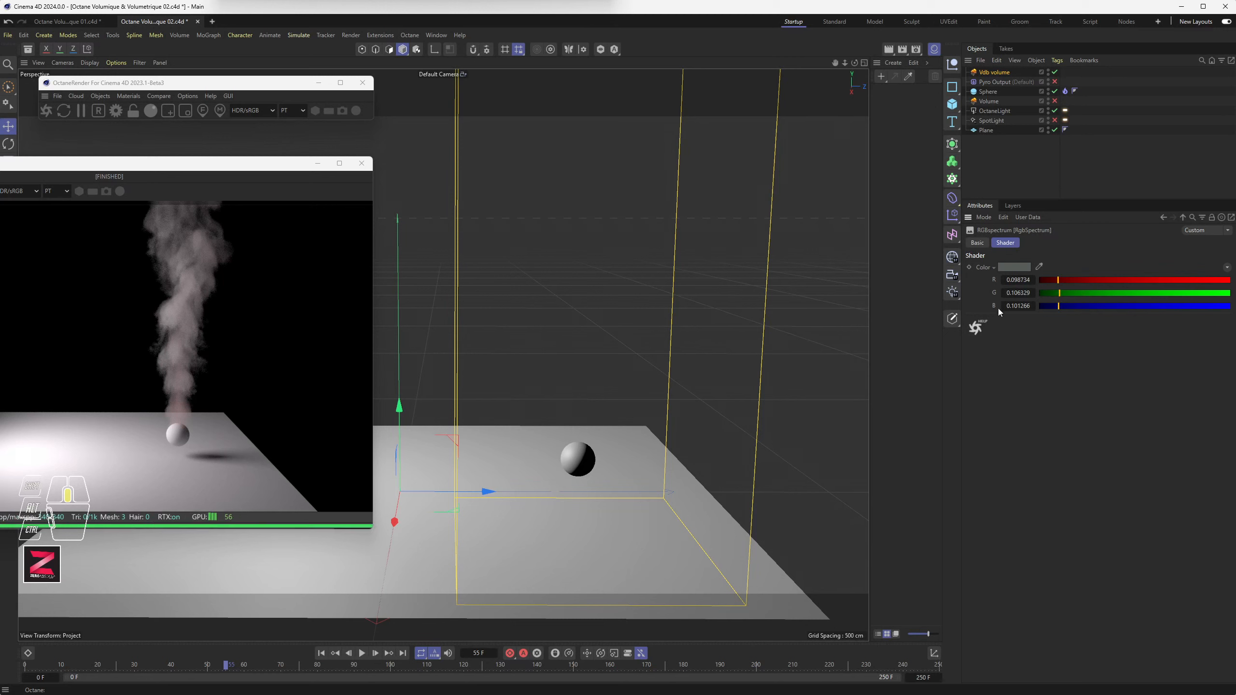
# Step: Try a green scattering colour in the volume medium with R 0, G 0.926582 and B 0.075949
pyautogui.click(1182, 218)
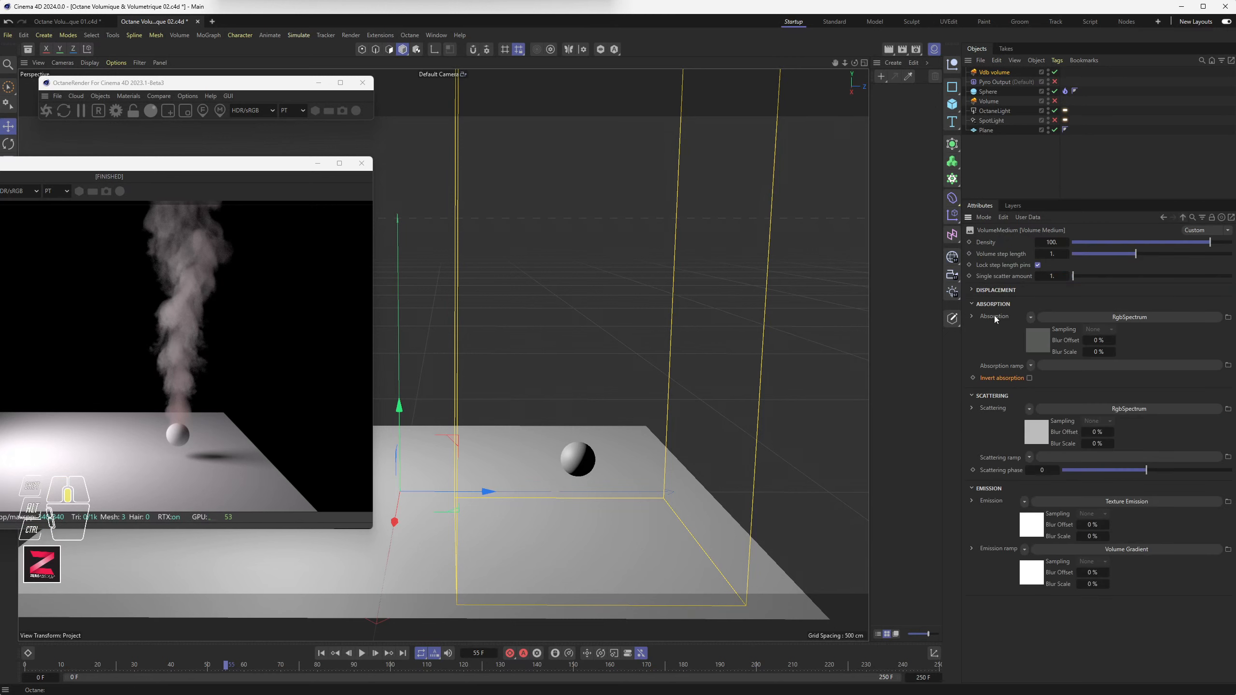
pyautogui.click(1039, 432)
pyautogui.moveTo(1146, 280); pyautogui.dragTo(1221, 279)
pyautogui.moveTo(1134, 293); pyautogui.dragTo(1039, 280)
pyautogui.click(1066, 305)
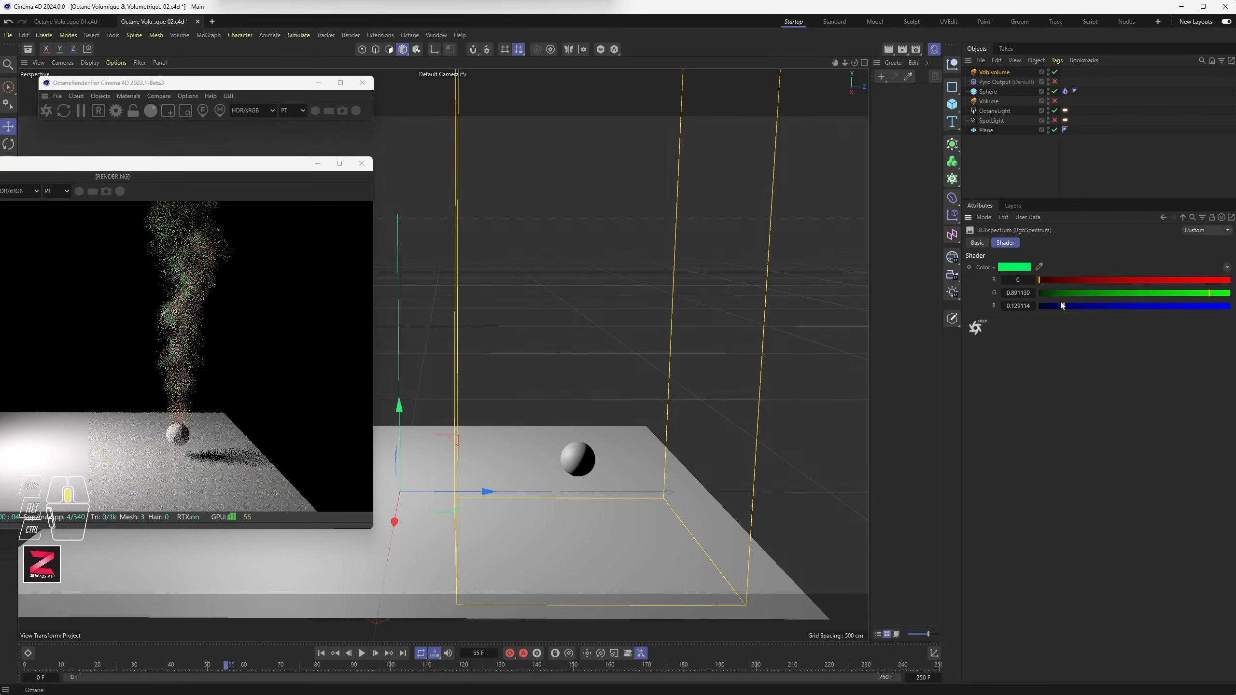
pyautogui.click(1057, 293)
pyautogui.moveTo(1056, 293); pyautogui.dragTo(1216, 293)
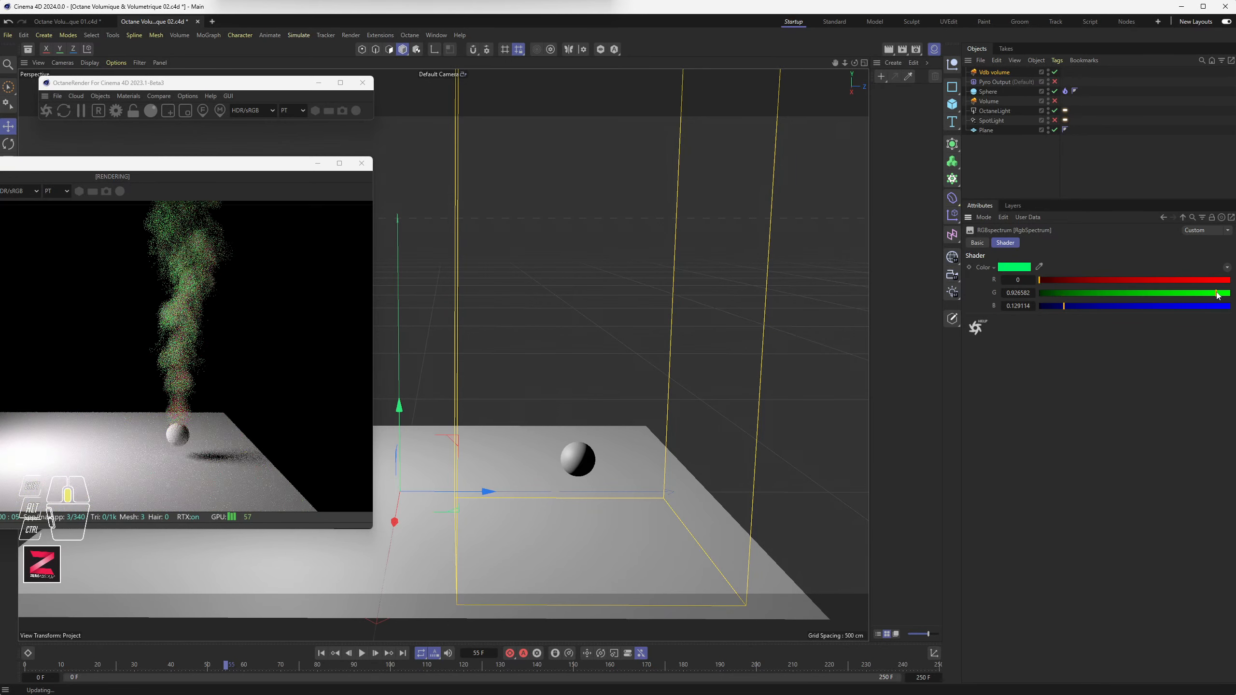
pyautogui.click(1054, 307)
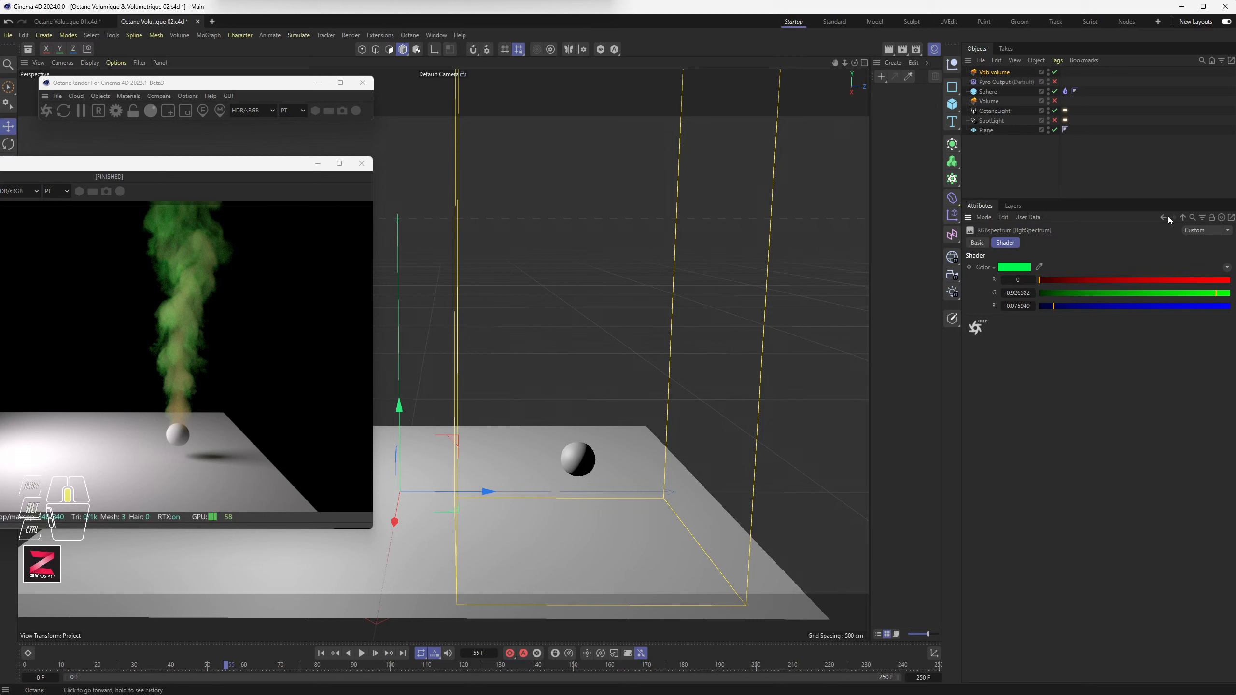
pyautogui.click(1183, 217)
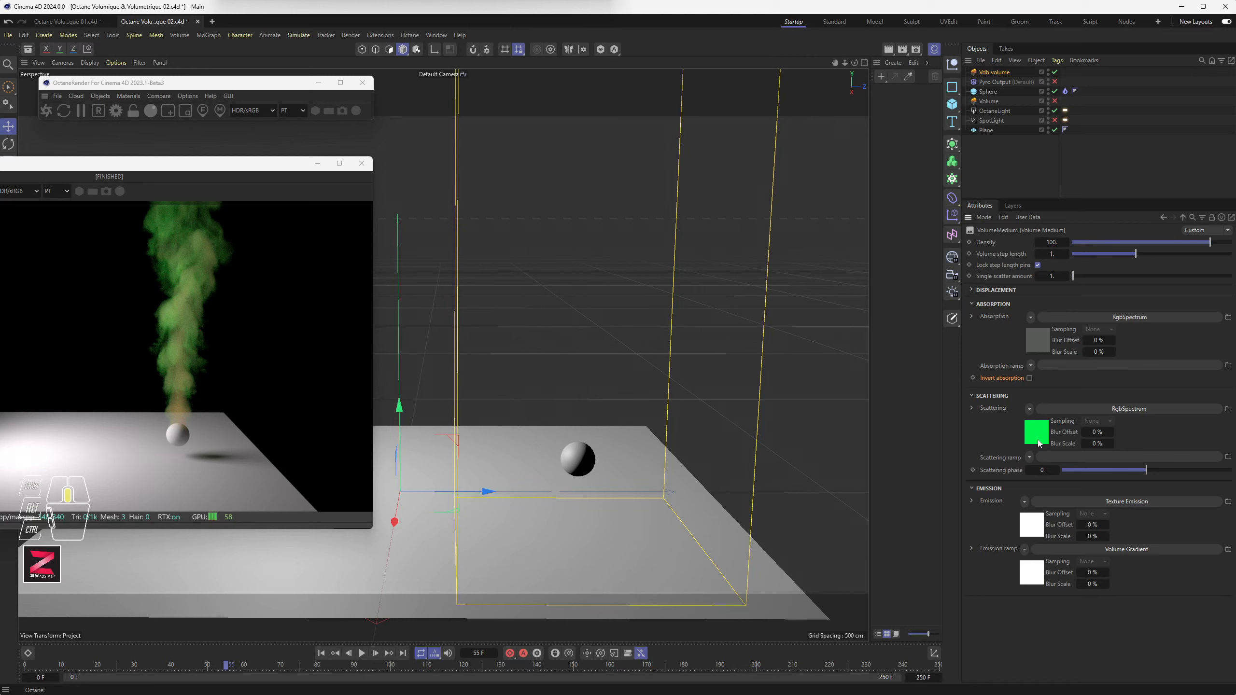
# Step: Set the scattering colour to a neutral grey with R 0.511392, G 0.511392 and B 0.503797
pyautogui.click(1059, 428)
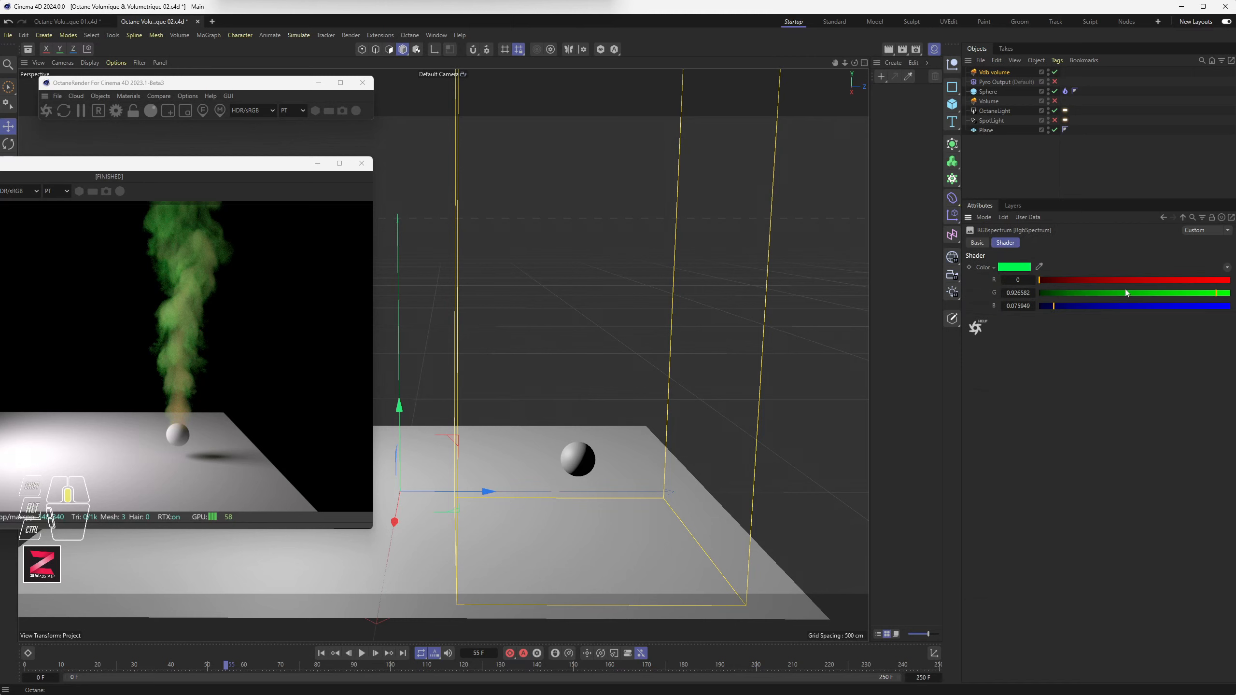
pyautogui.click(1136, 280)
pyautogui.click(1137, 293)
pyautogui.click(1135, 305)
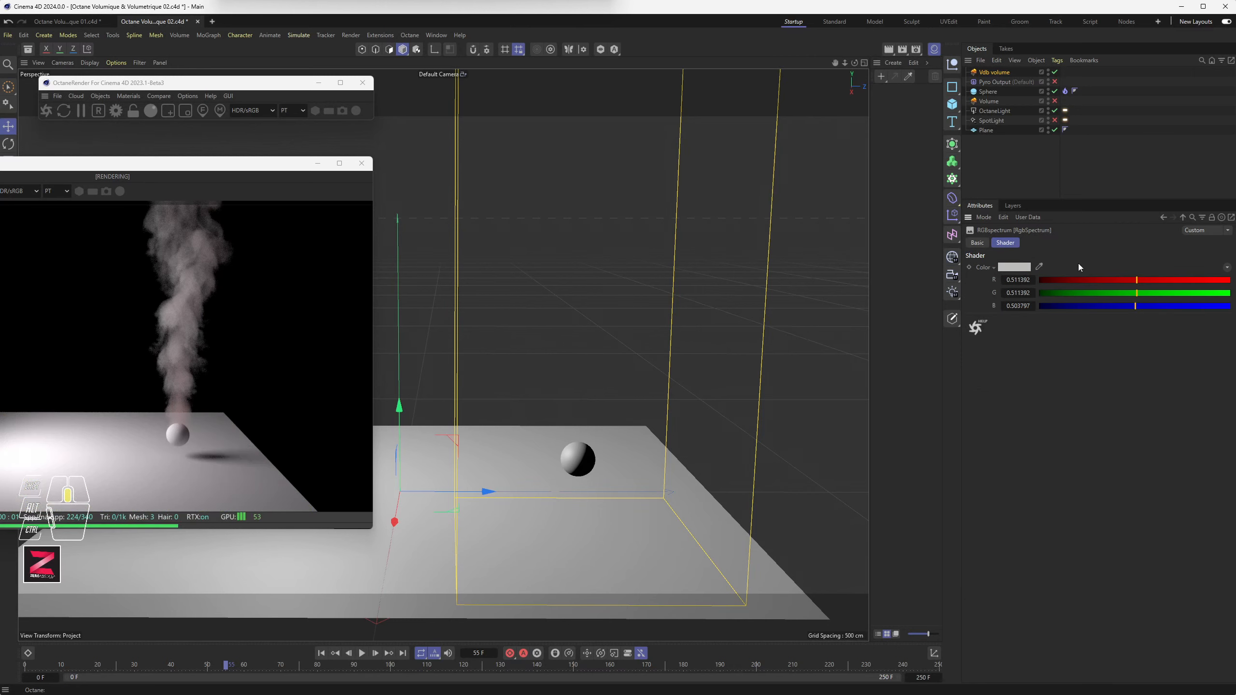
pyautogui.click(1185, 218)
# Step: Adjust the green component of the medium's absorption colour to 0.103797
pyautogui.click(1102, 320)
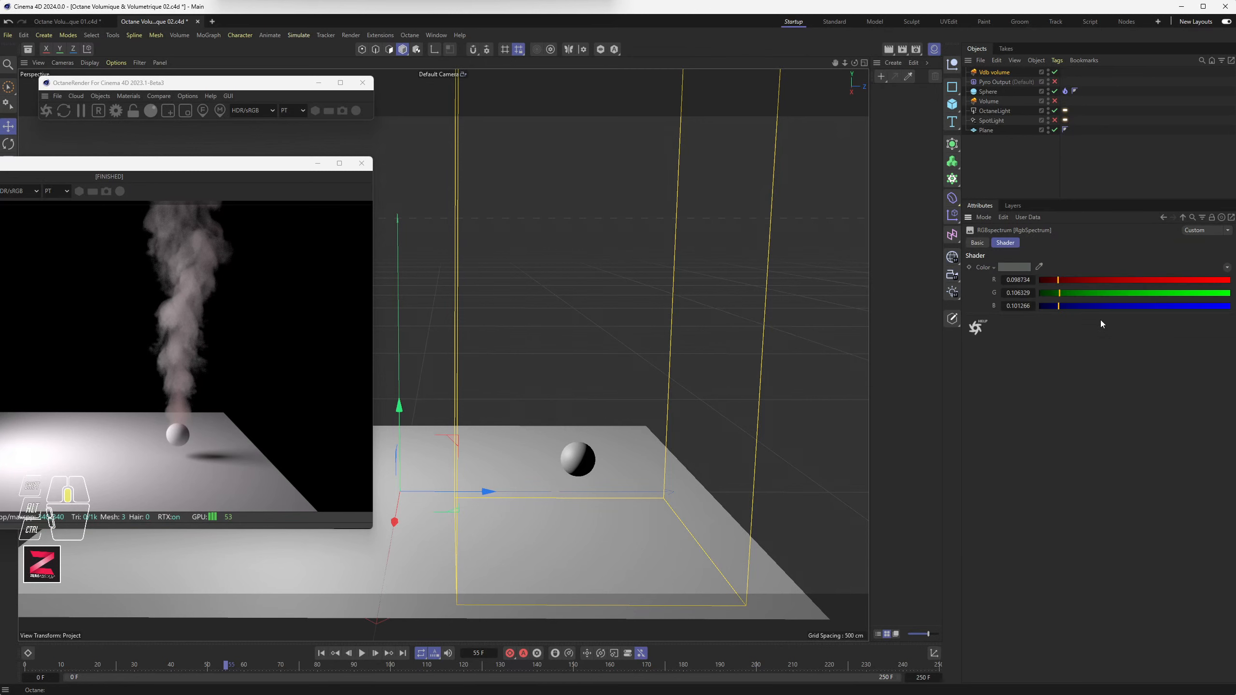
pyautogui.click(1058, 293)
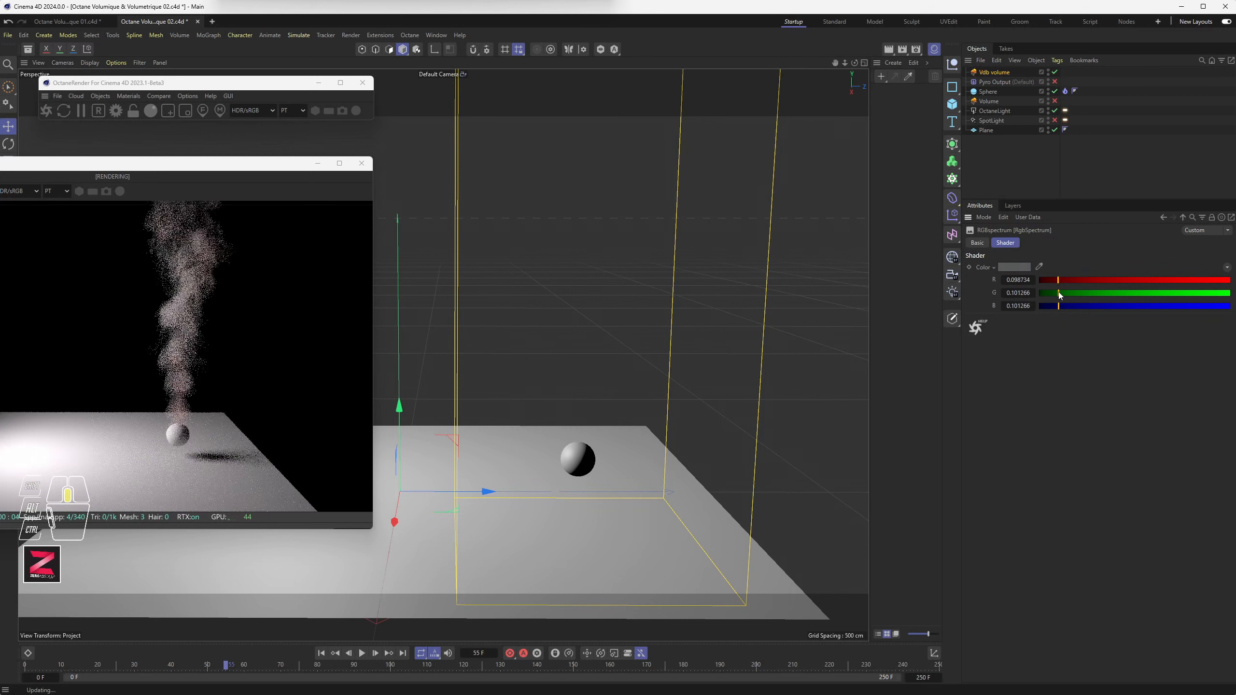
pyautogui.click(1059, 292)
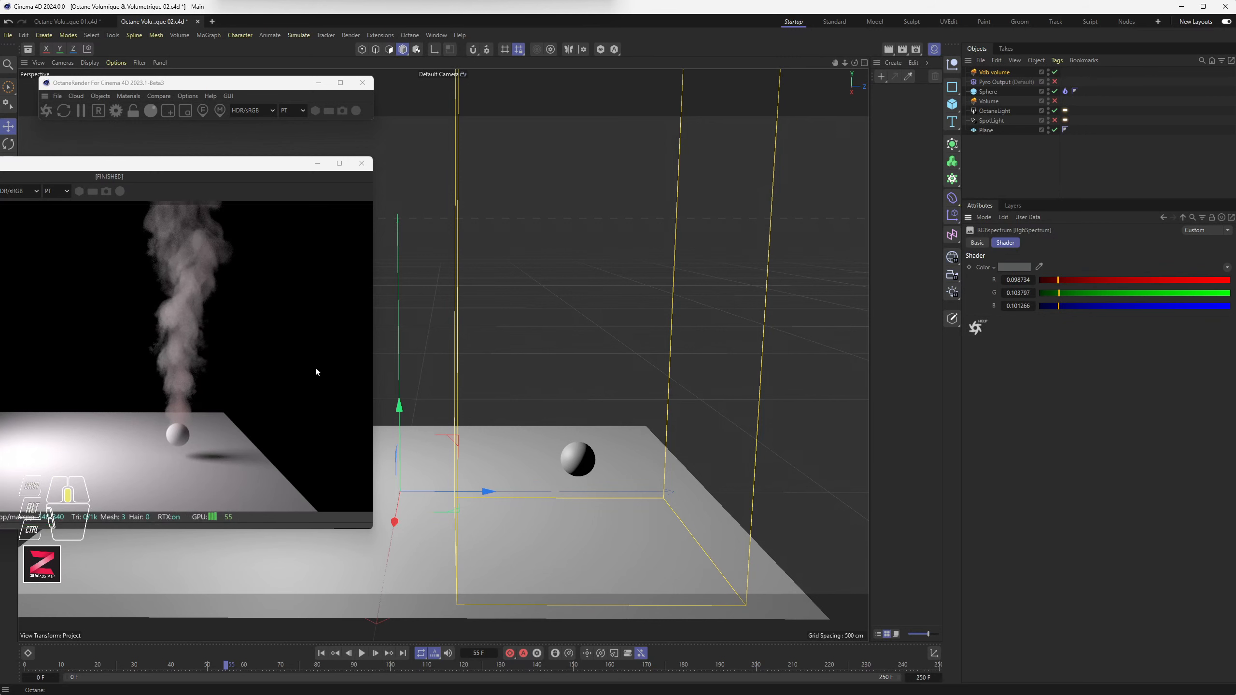
pyautogui.click(1183, 218)
# Step: Set the power of the medium's Texture Emission to 60
pyautogui.click(987, 488)
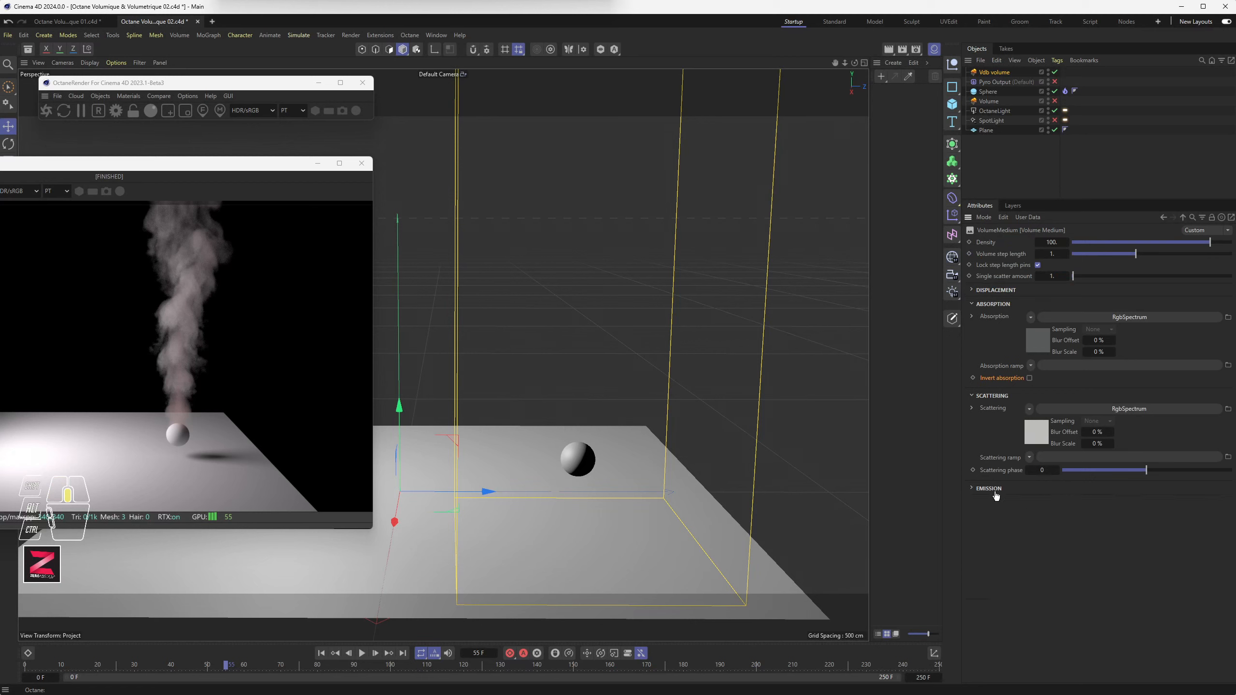
pyautogui.click(990, 489)
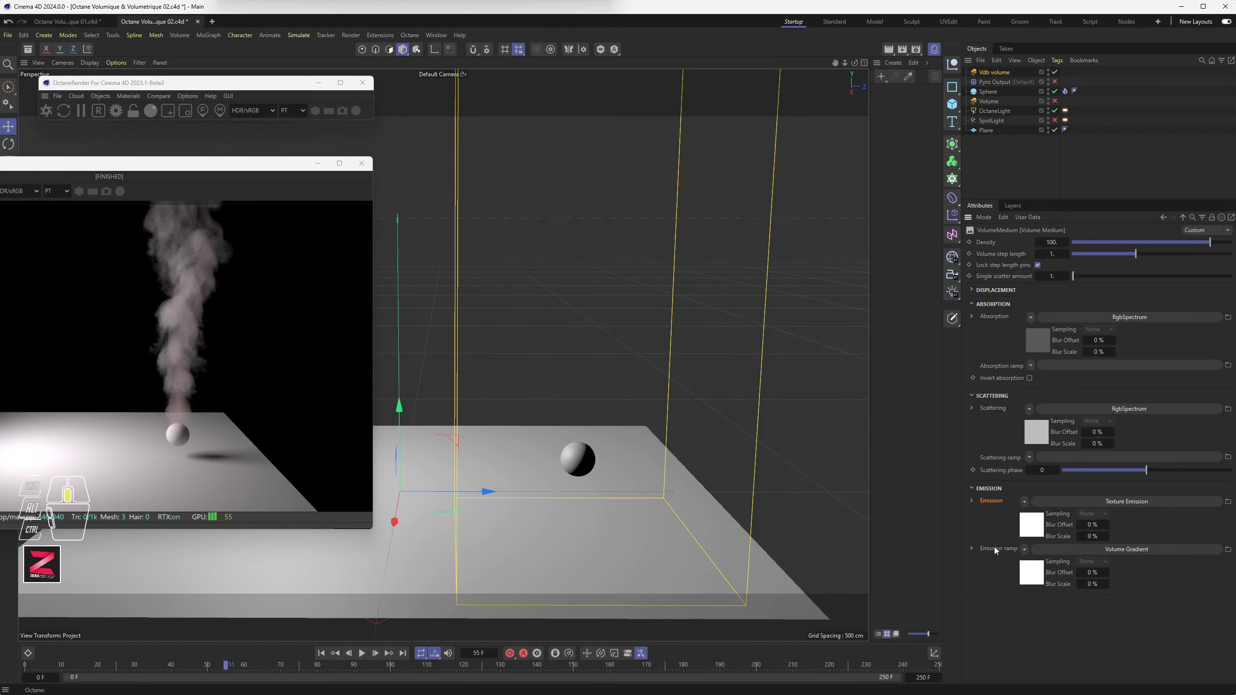
pyautogui.click(1108, 505)
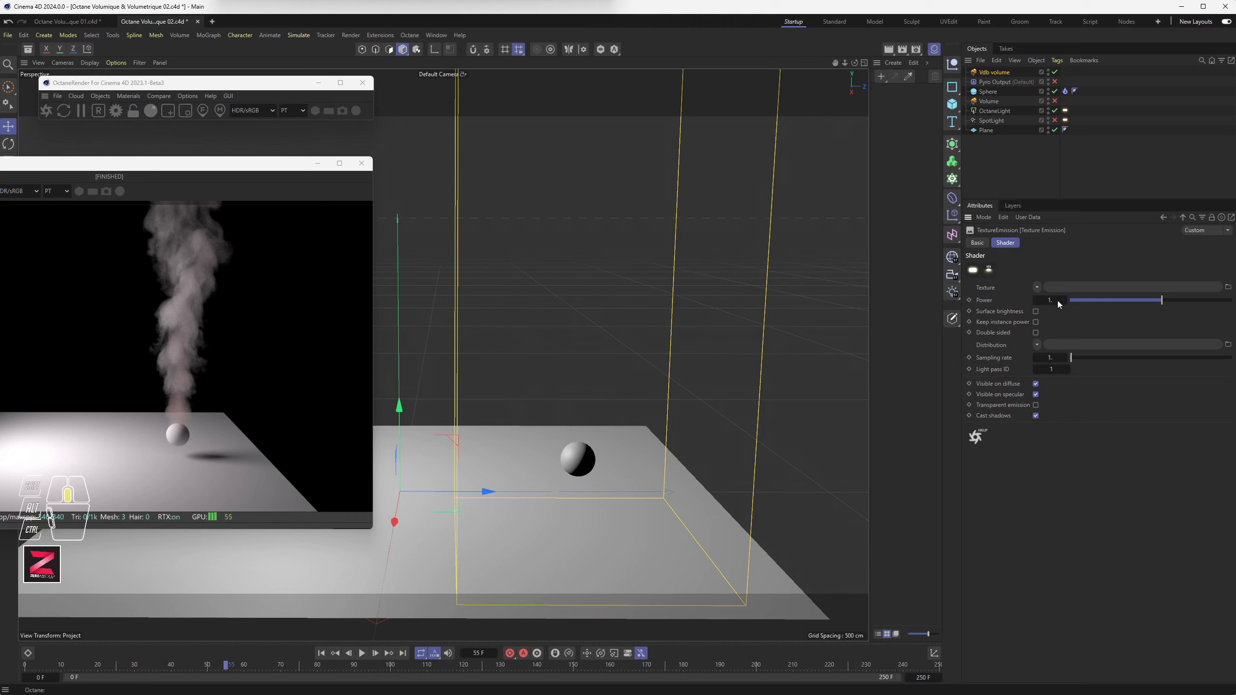
pyautogui.moveTo(1051, 300)
pyautogui.mouseDown()
pyautogui.moveTo(1094, 300)
pyautogui.moveTo(1075, 300)
pyautogui.mouseUp()
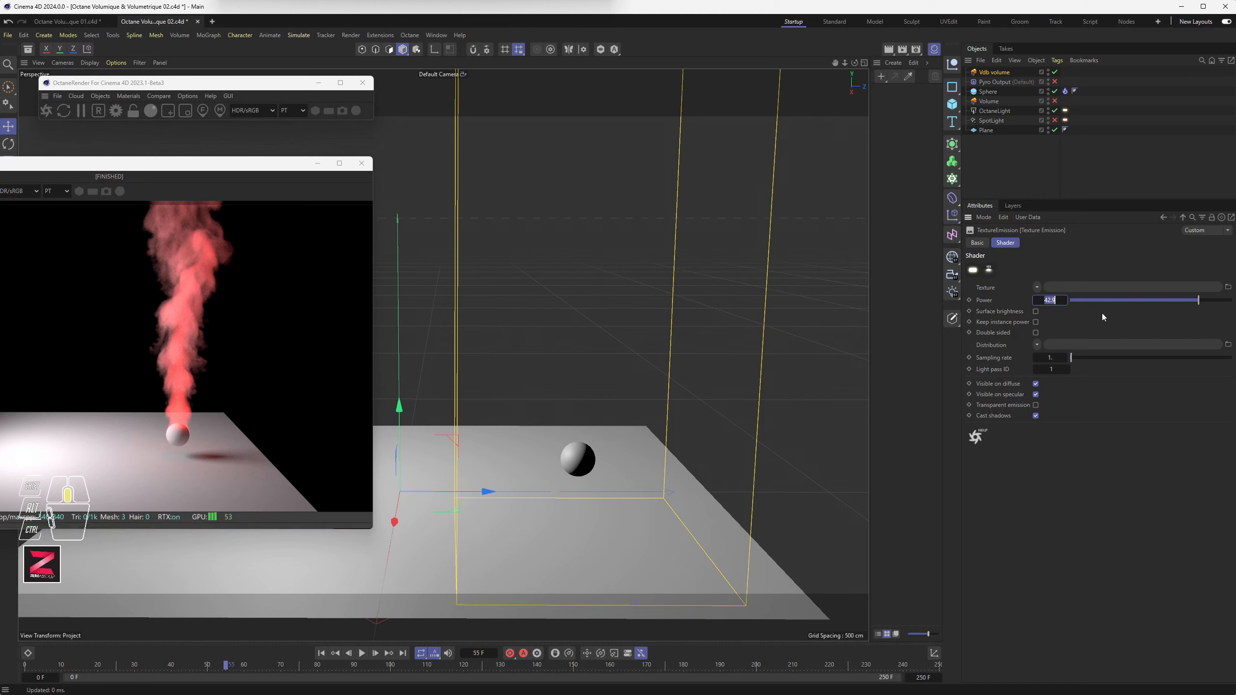
pyautogui.write('60')
pyautogui.press('Return')
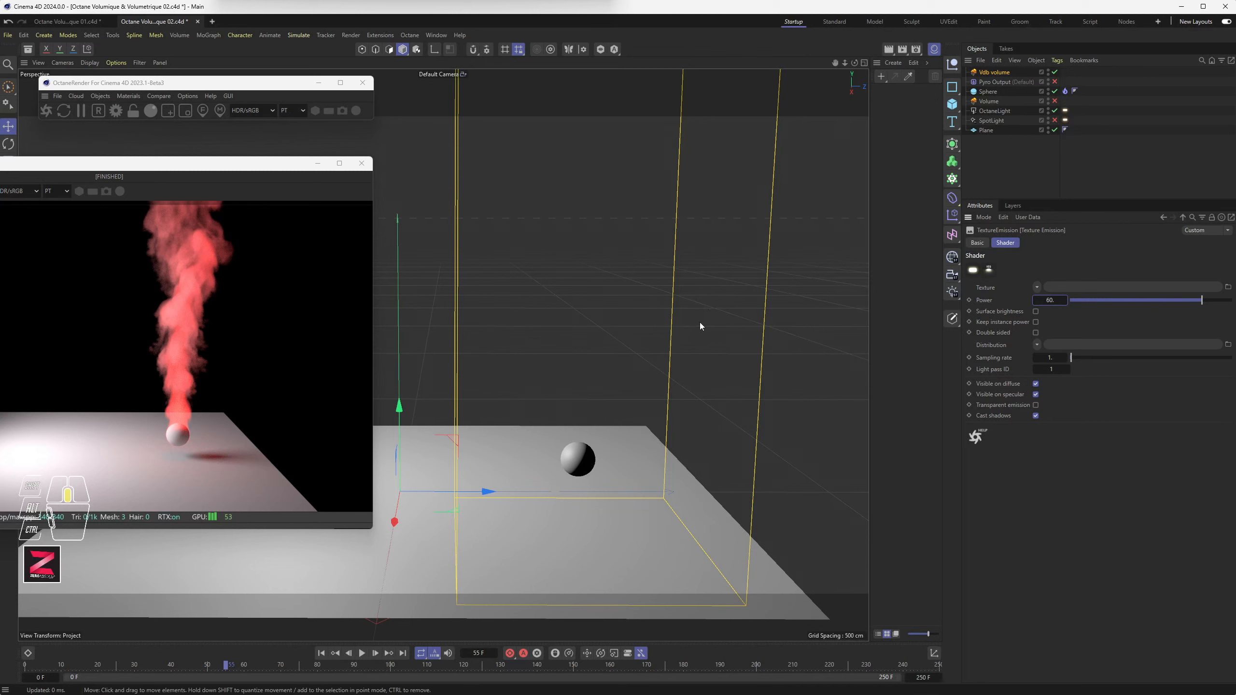
# Step: Disable the OctaneLight and open the VDB grid settings of the Vdb volume
pyautogui.click(1055, 111)
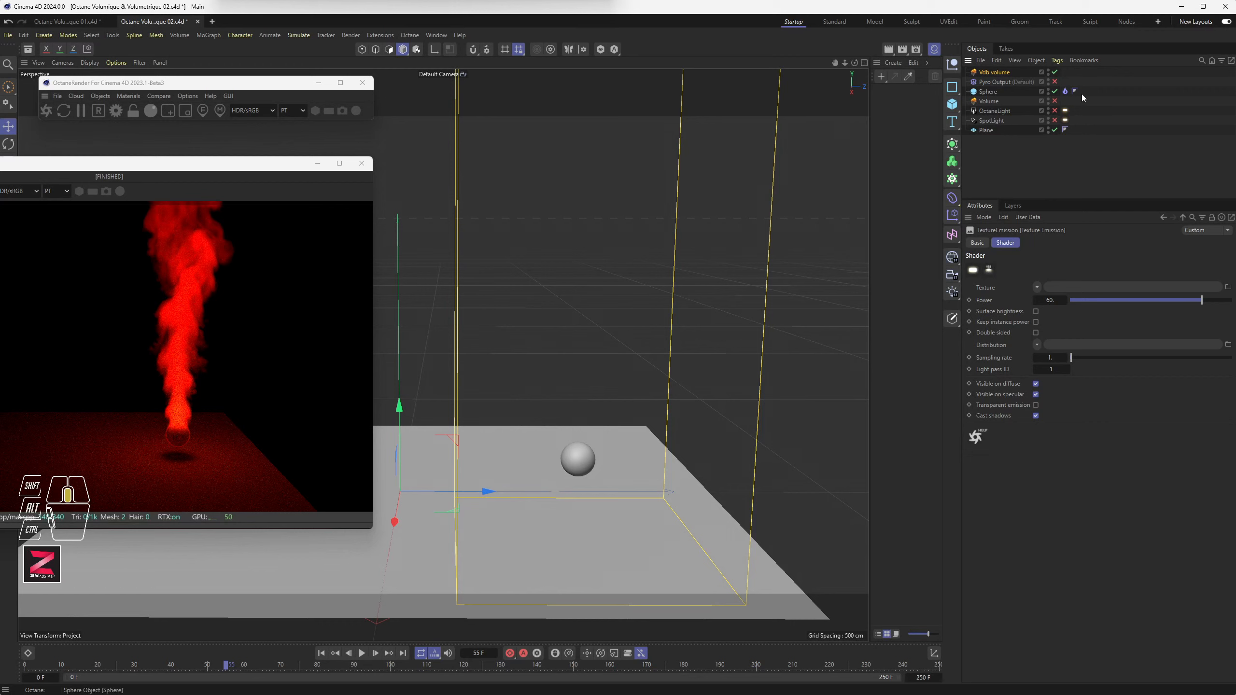
pyautogui.click(1002, 73)
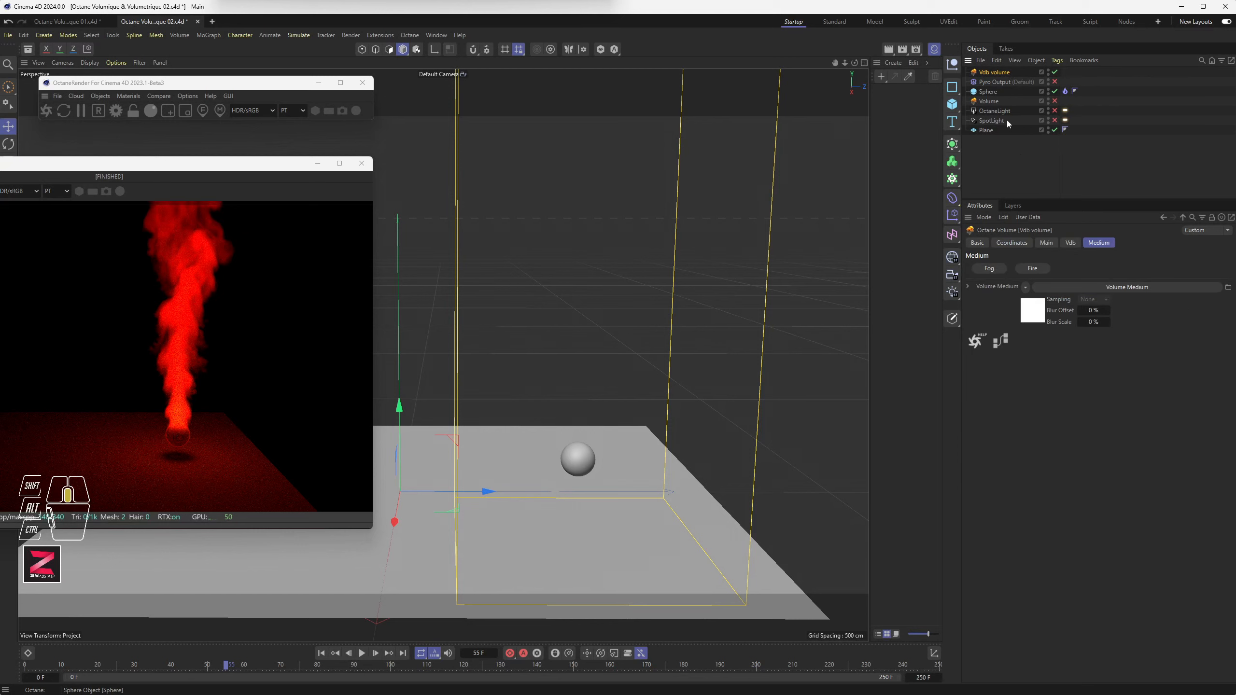
pyautogui.click(1050, 244)
pyautogui.click(1072, 244)
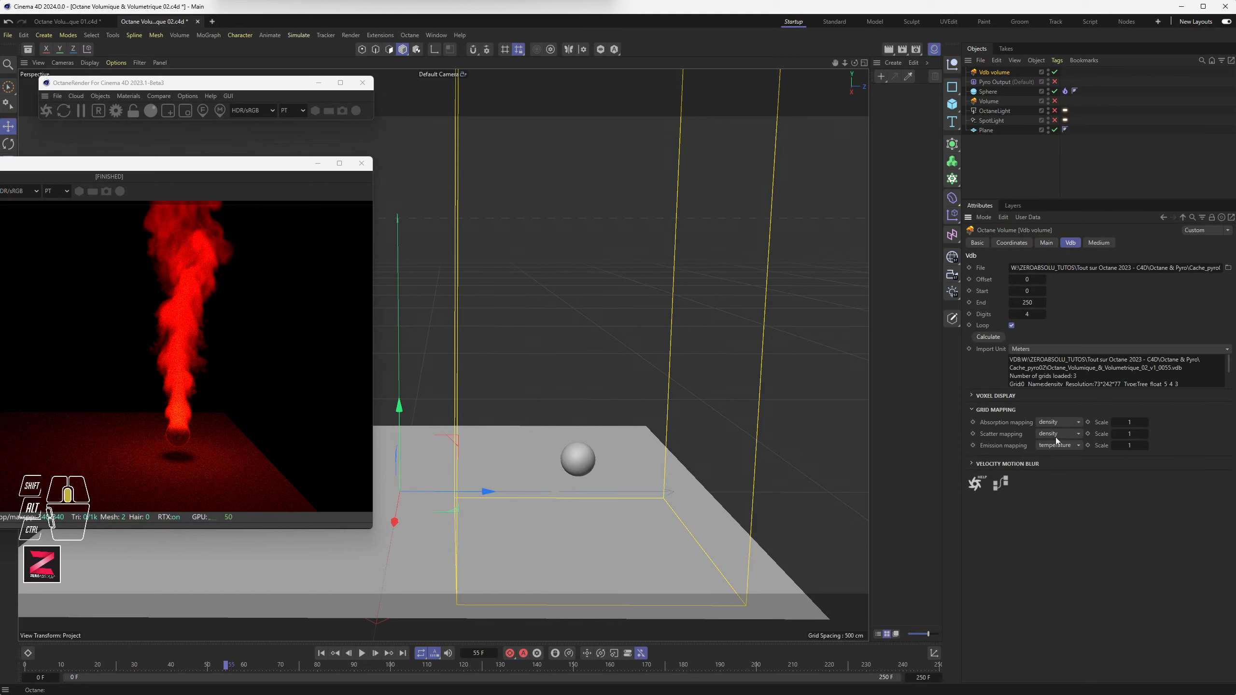
# Step: Try density and velocity for the volume's emission mapping, returning it to temperature
pyautogui.click(992, 446)
pyautogui.click(1066, 445)
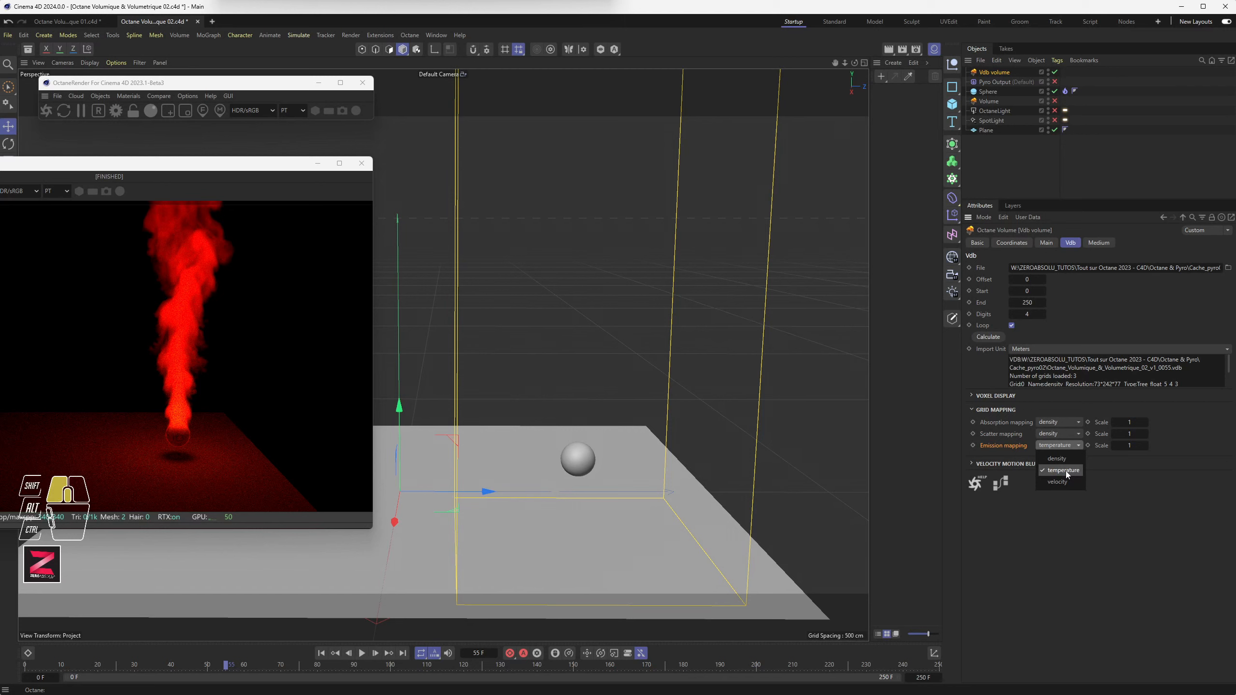
pyautogui.click(1066, 458)
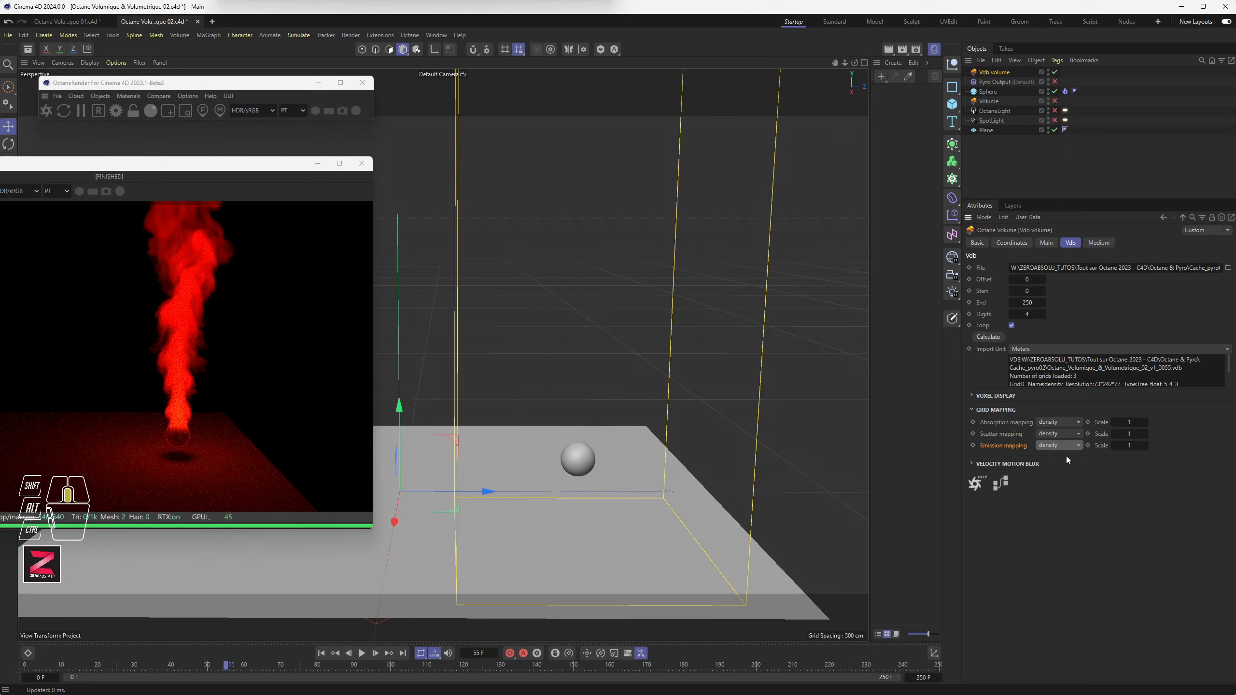
pyautogui.click(1061, 445)
pyautogui.click(1061, 479)
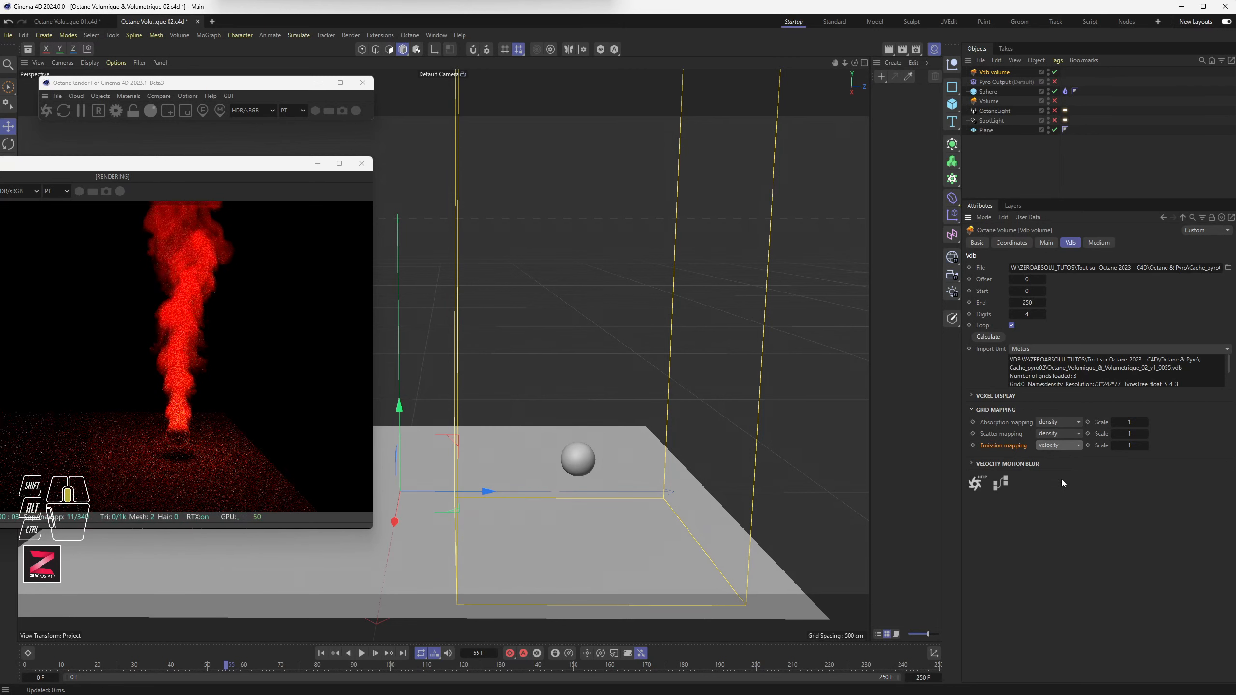
pyautogui.click(1060, 445)
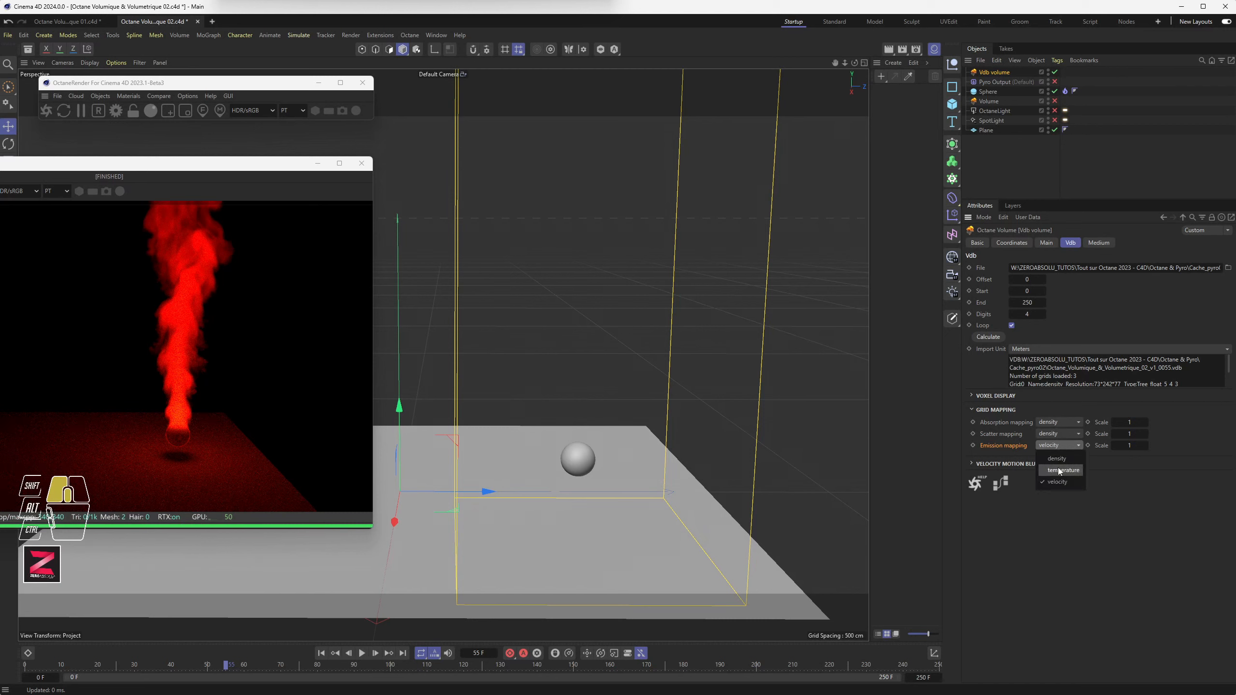
pyautogui.click(1061, 470)
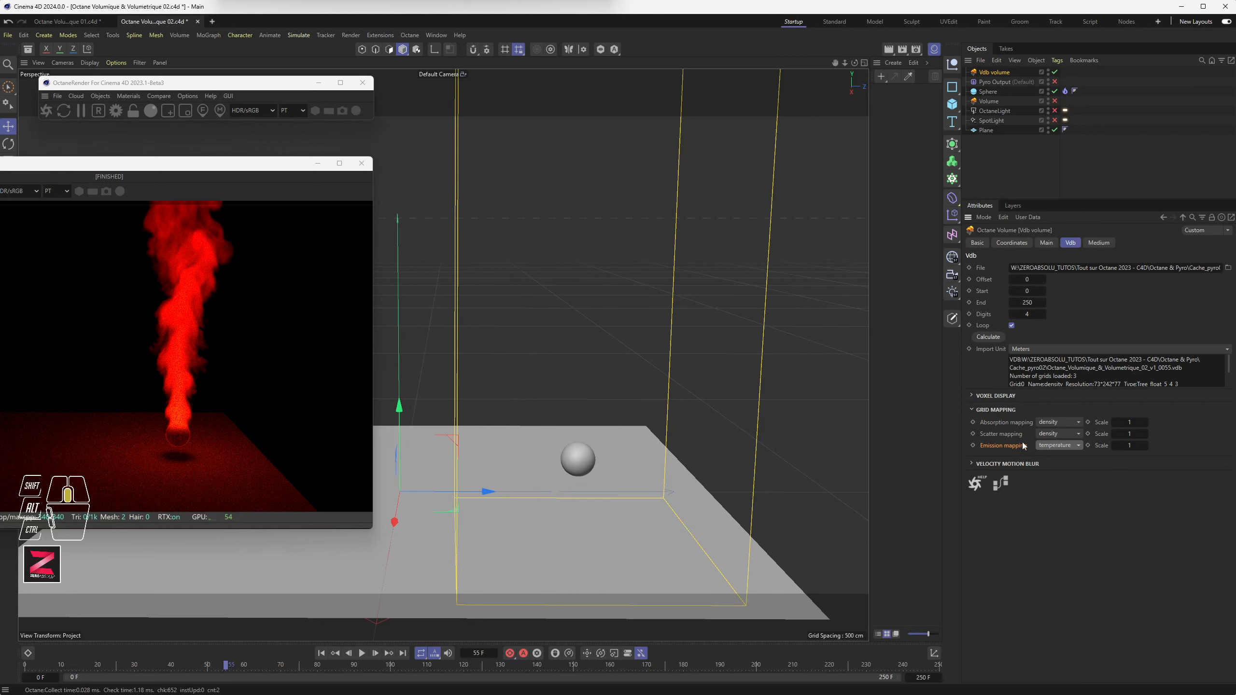
# Step: Keep temperature as the volume's emission mapping and set its scale to 50
pyautogui.click(1059, 445)
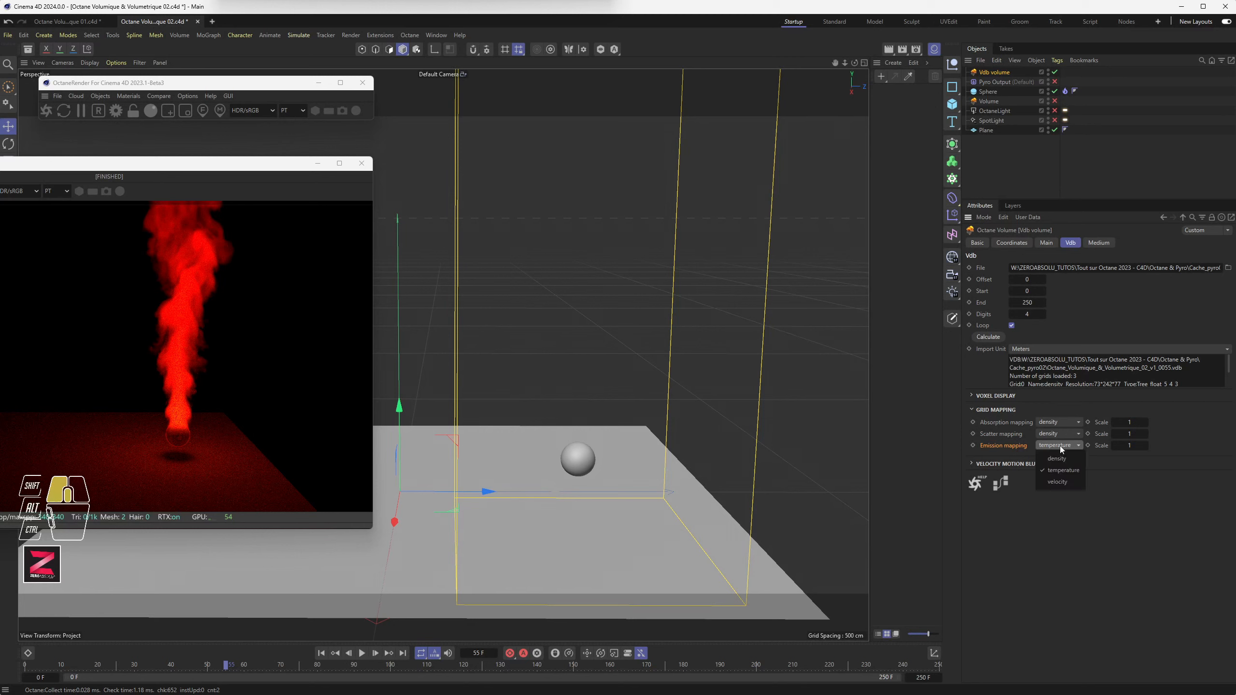
pyautogui.click(1065, 470)
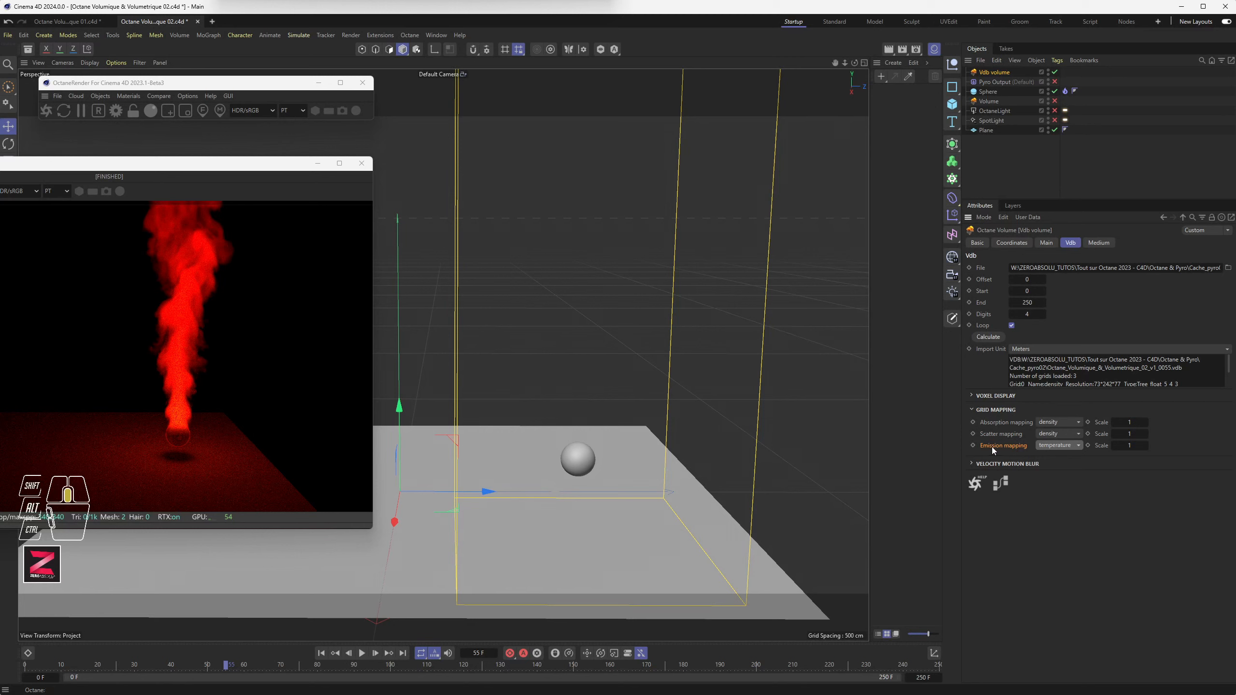
pyautogui.click(1129, 445)
pyautogui.write('50')
pyautogui.press('Return')
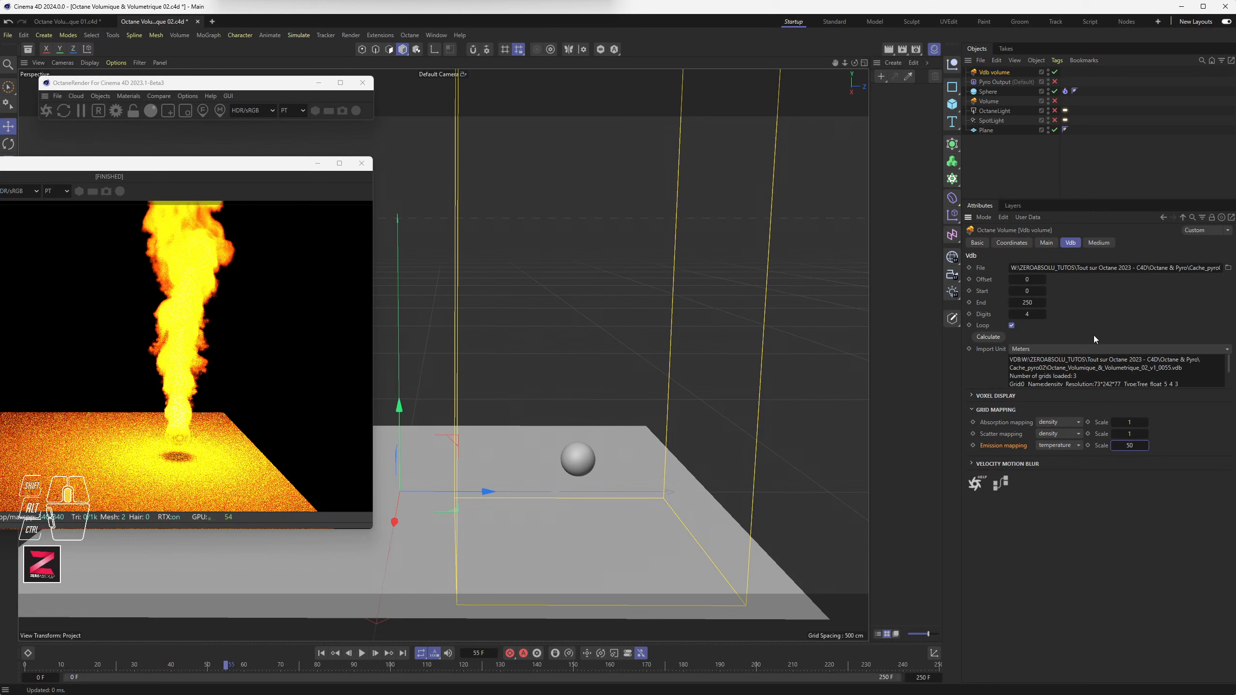
# Step: Set the power of the volume medium's Texture Emission to 1
pyautogui.click(1098, 244)
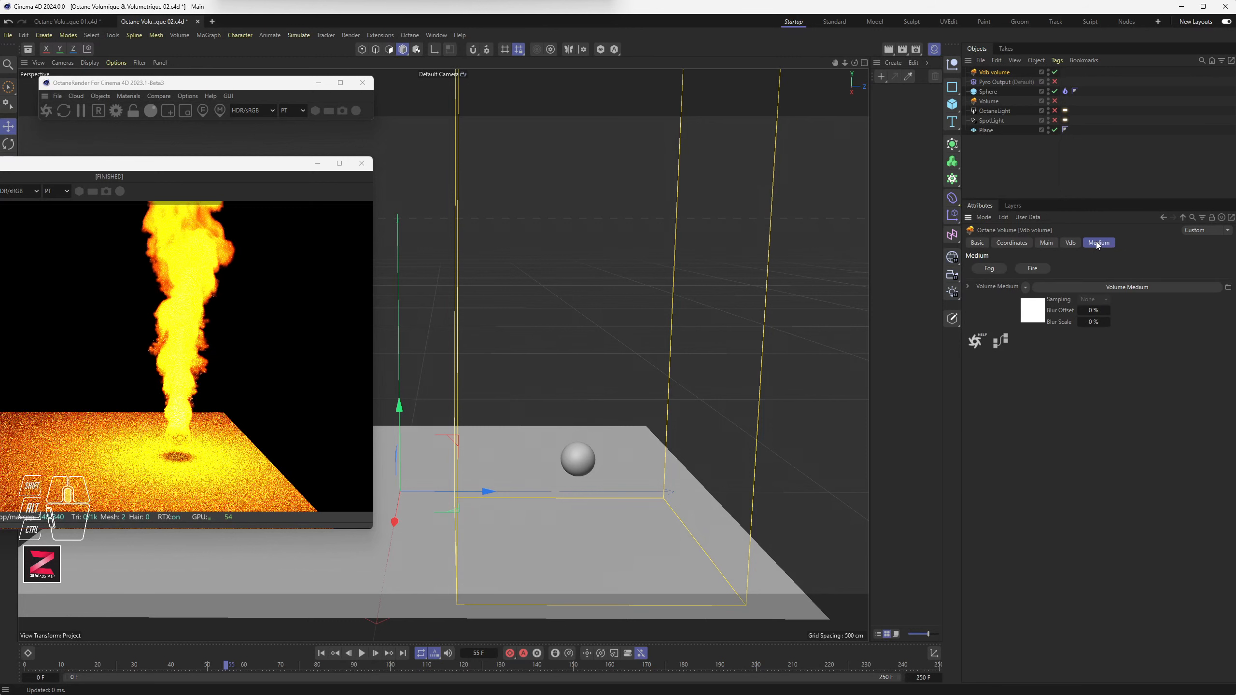
pyautogui.click(1107, 288)
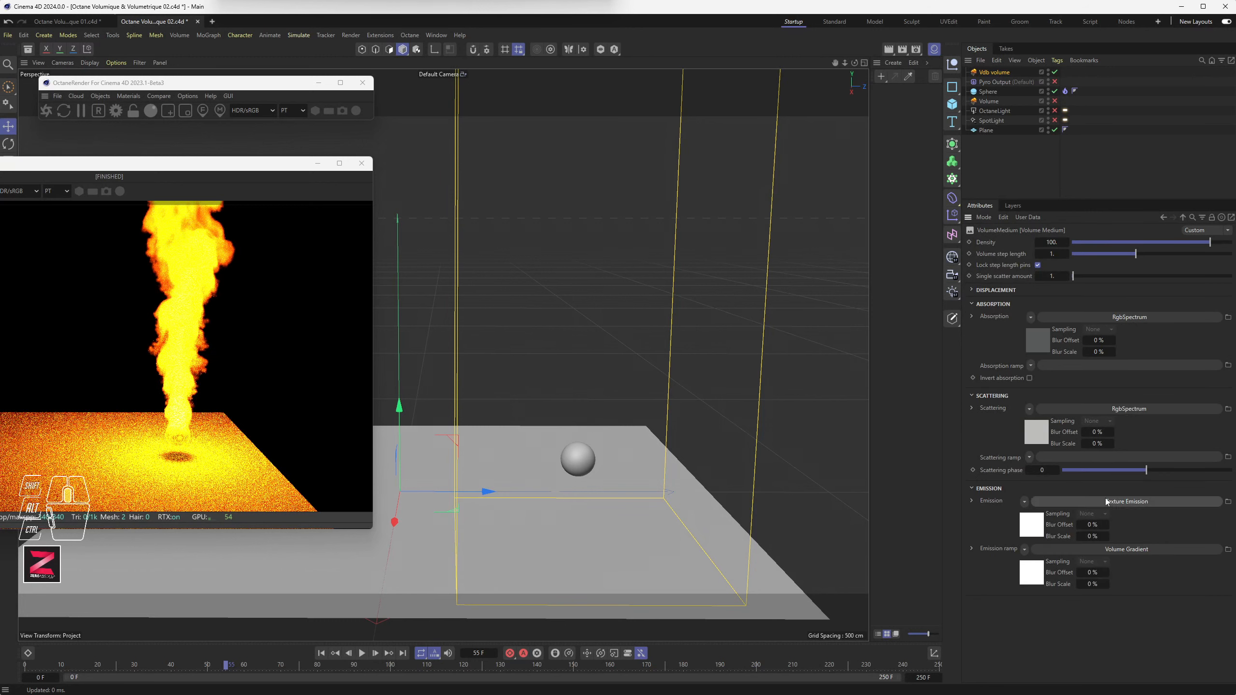
pyautogui.click(1123, 502)
pyautogui.moveTo(1171, 303); pyautogui.dragTo(1118, 300)
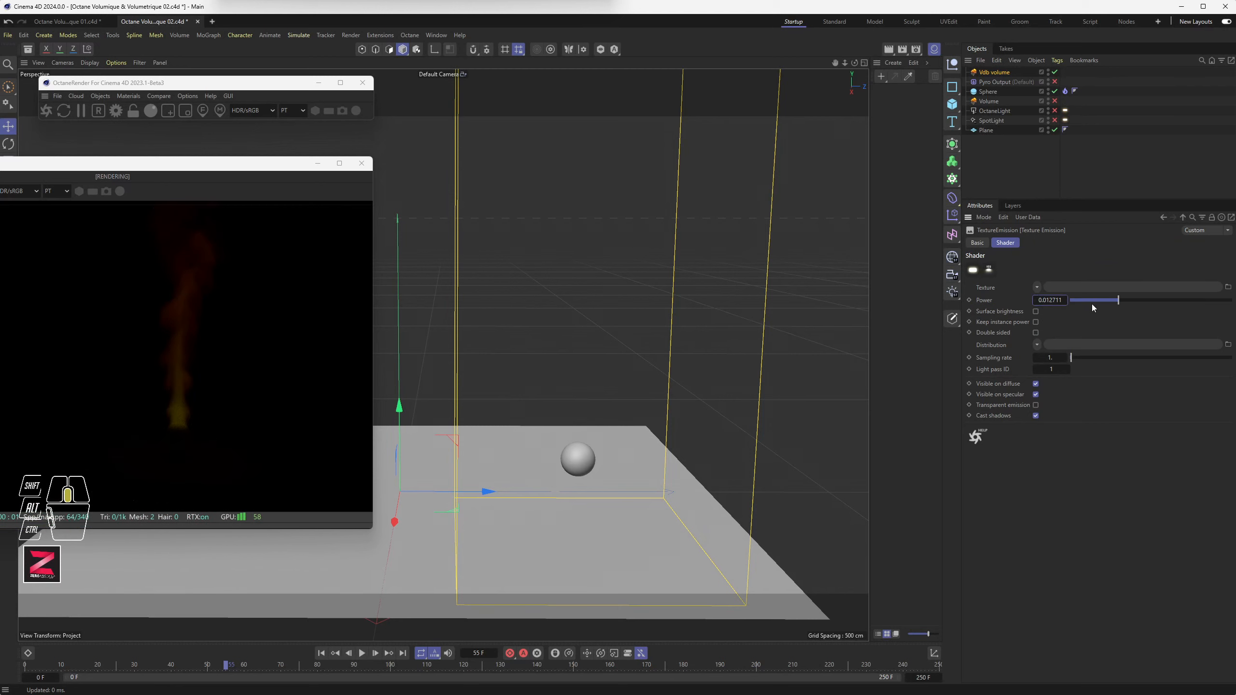
pyautogui.click(1051, 299)
pyautogui.write('1')
pyautogui.press('Return')
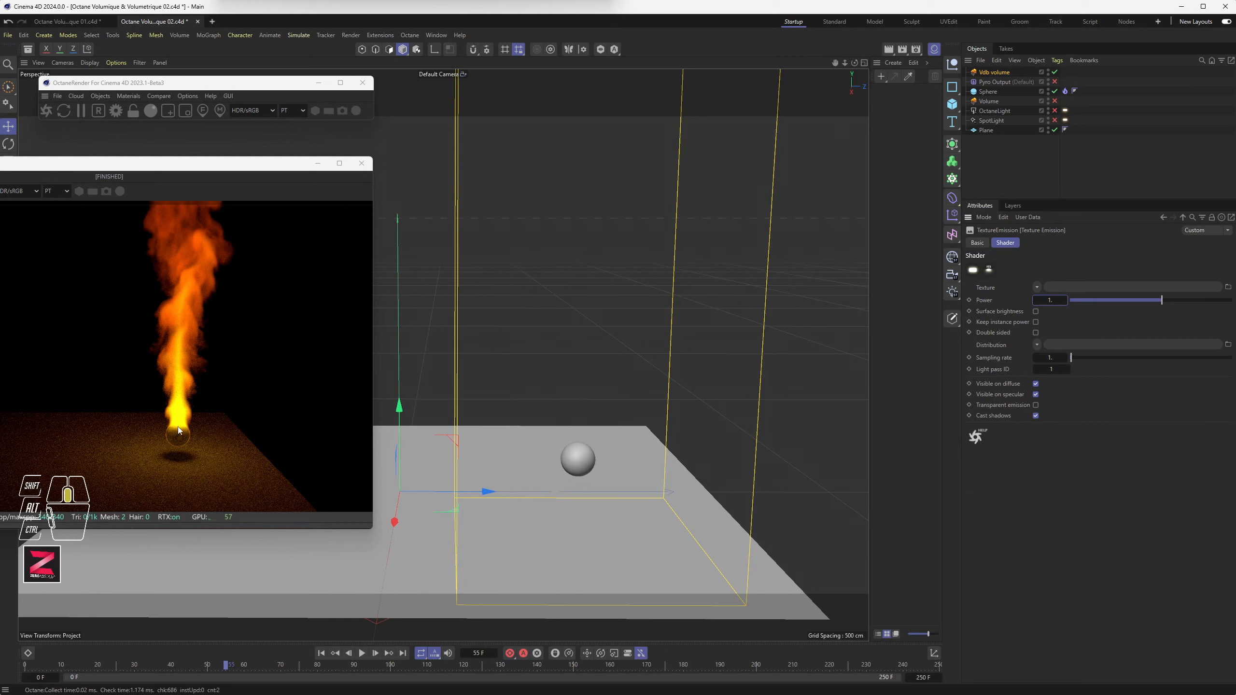
# Step: Shift the red start knot of the emission ramp's Volume Gradient slightly inward and add another red knot at the gradient's start
pyautogui.click(1183, 217)
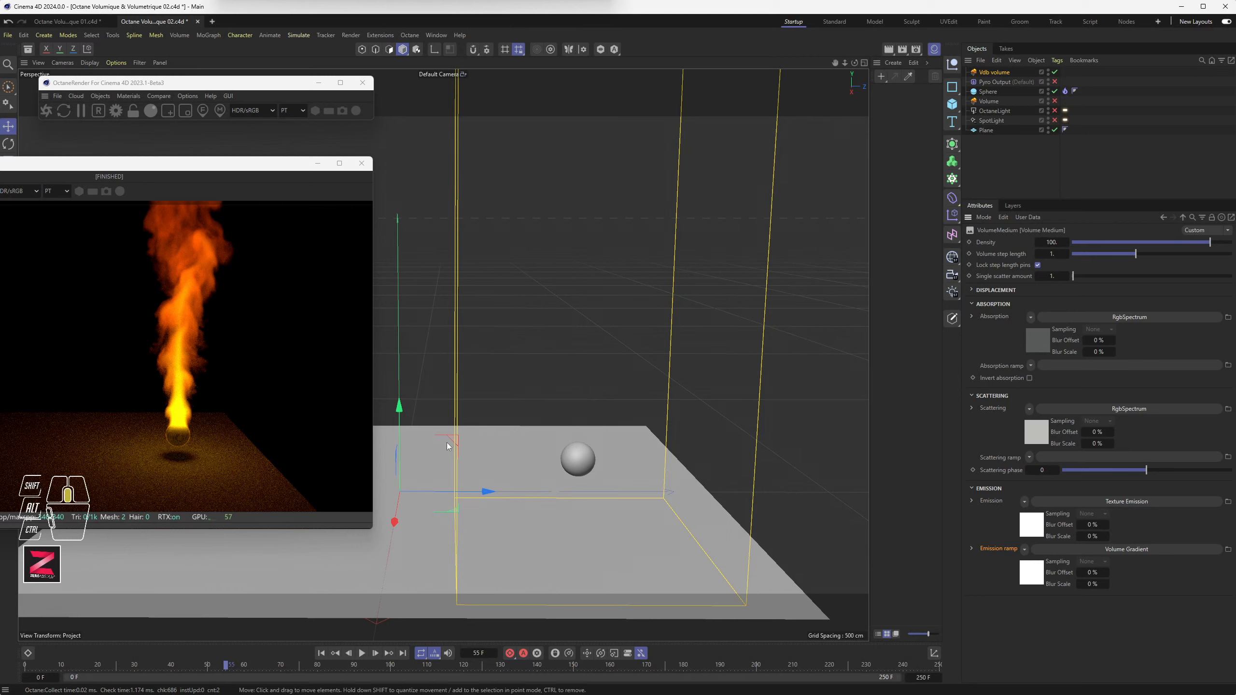
pyautogui.scroll(2, 588, 452)
pyautogui.scroll(3, 583, 436)
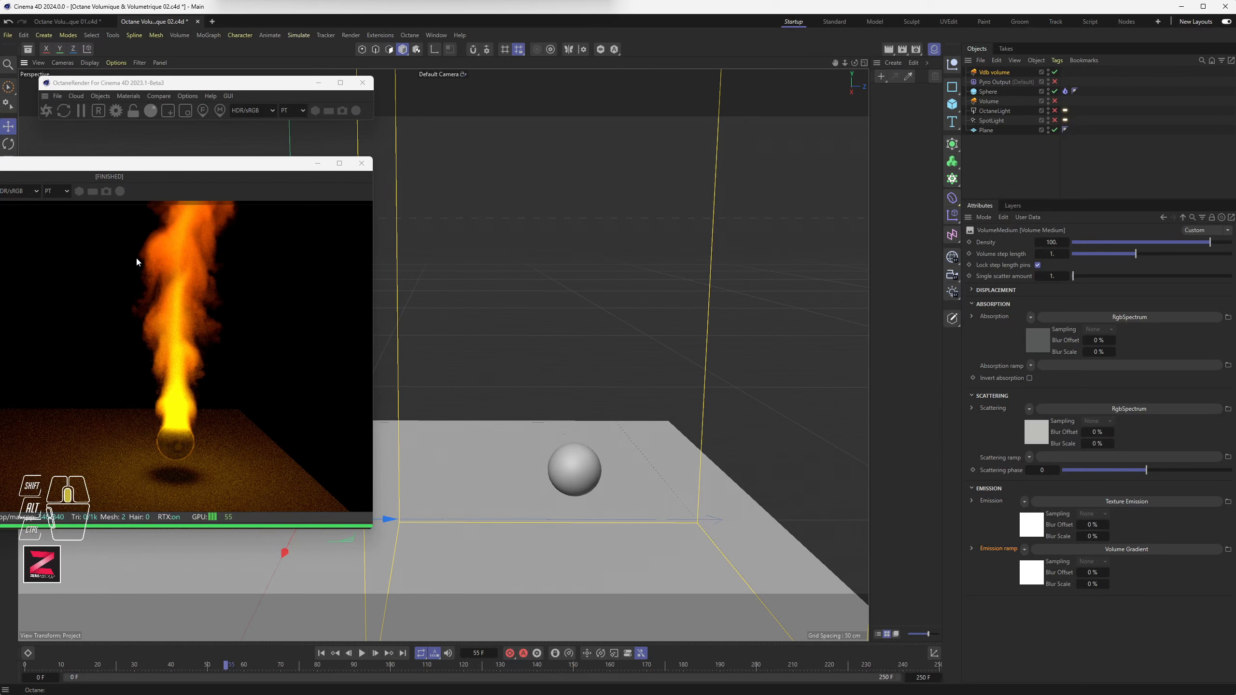
pyautogui.click(1118, 551)
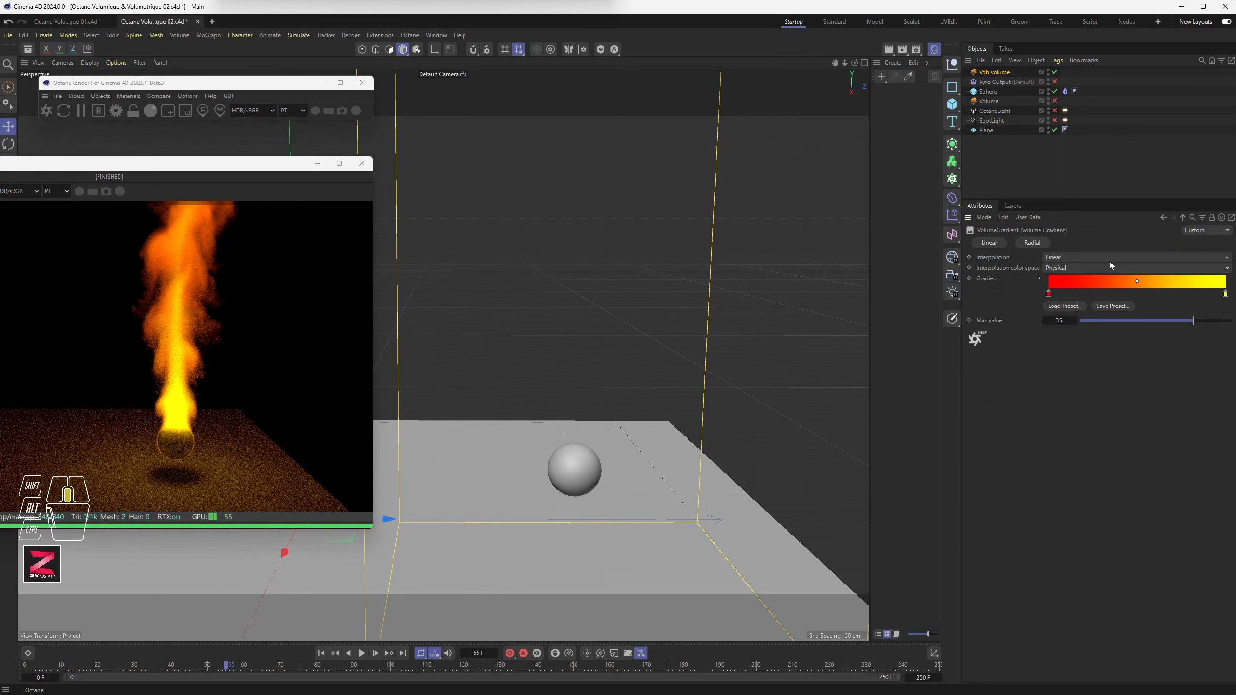
pyautogui.click(1048, 294)
pyautogui.click(1048, 295)
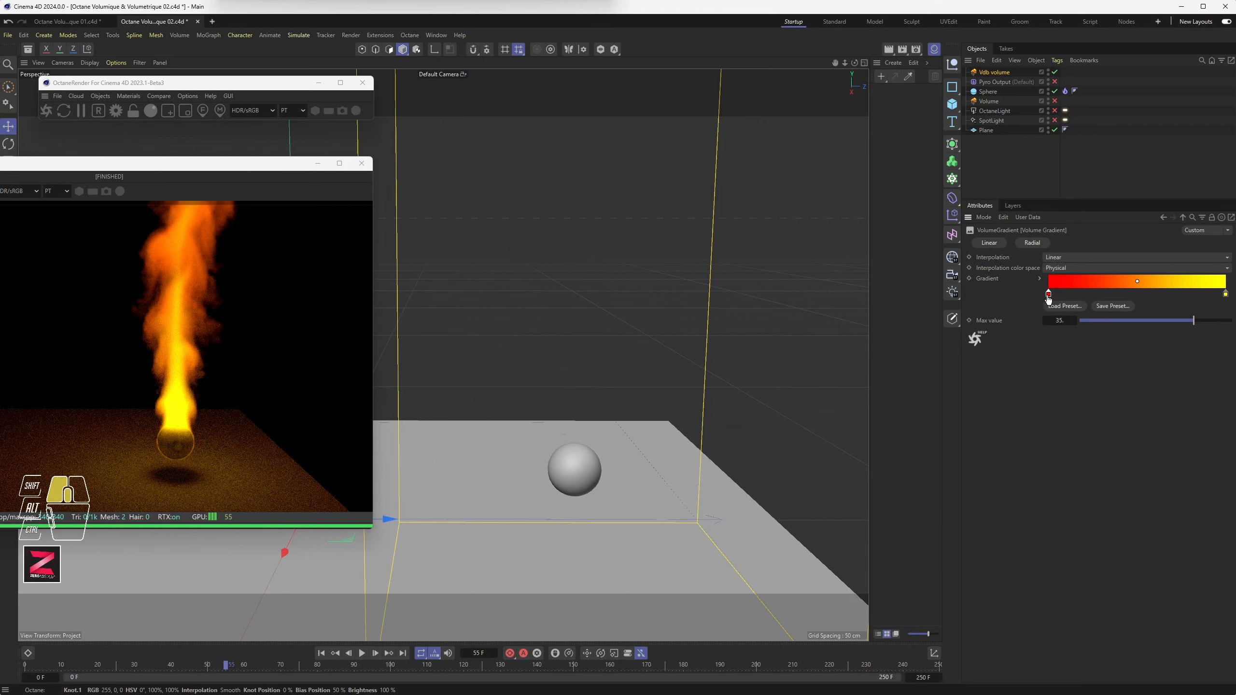
pyautogui.moveTo(1049, 298); pyautogui.dragTo(1057, 300)
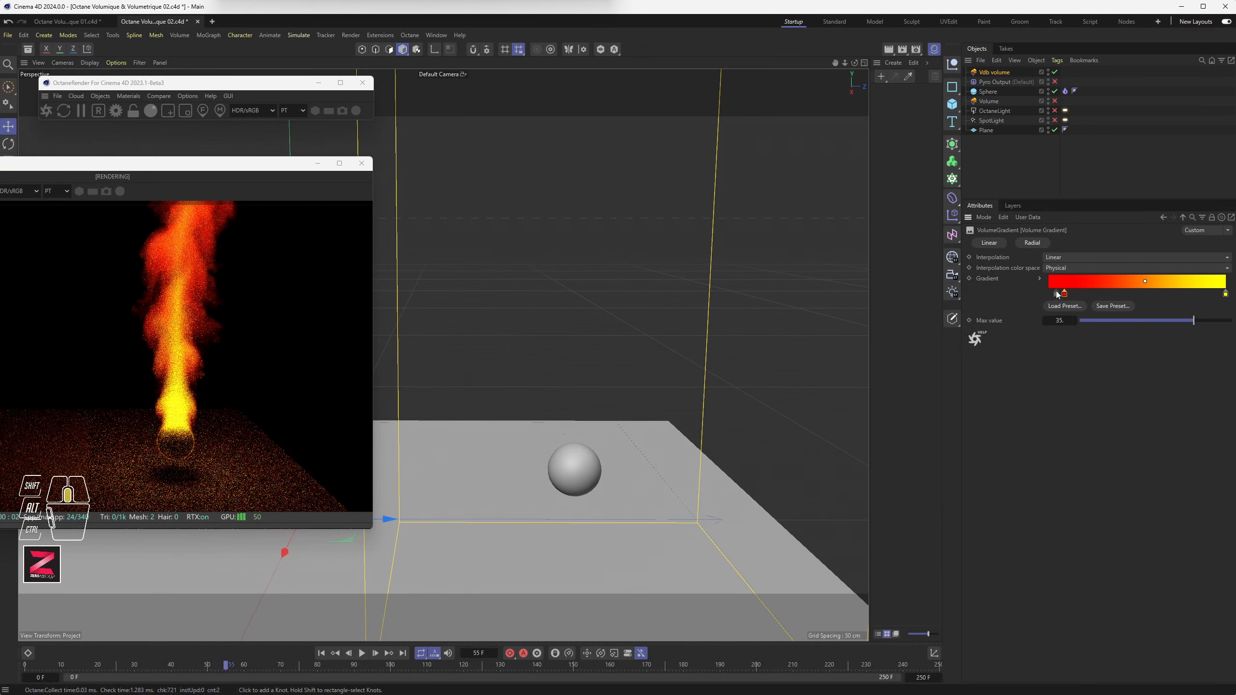
pyautogui.click(1051, 294)
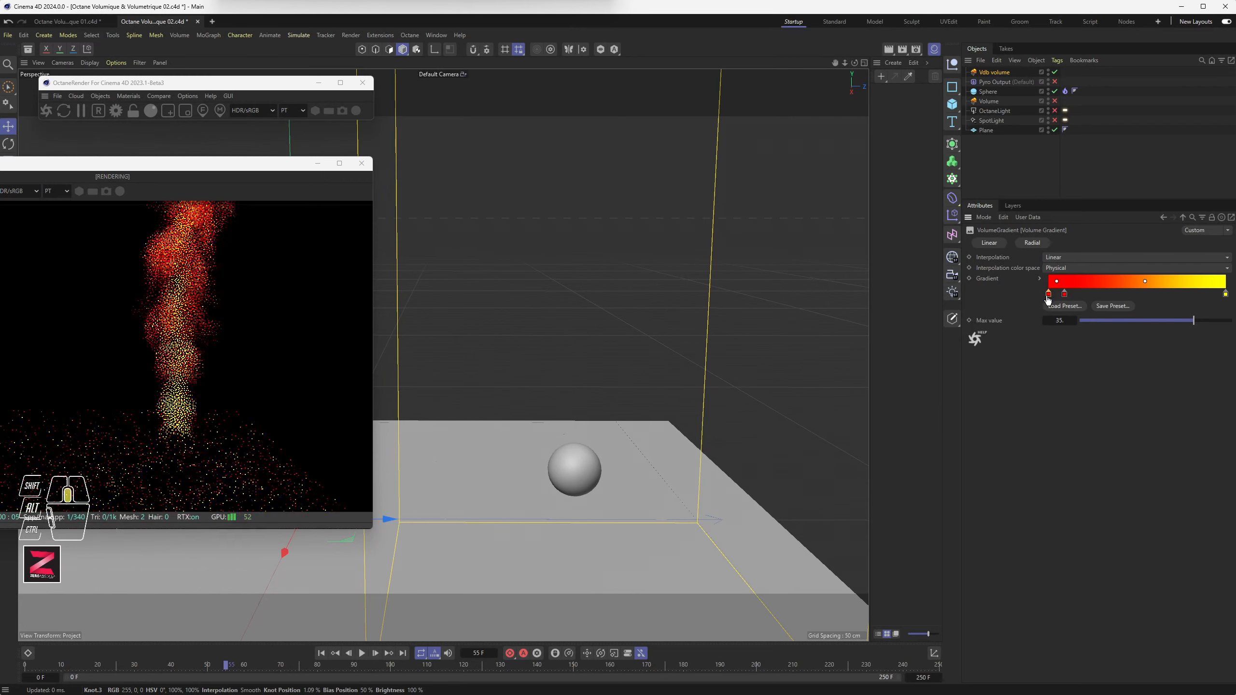
pyautogui.doubleClick(1050, 294)
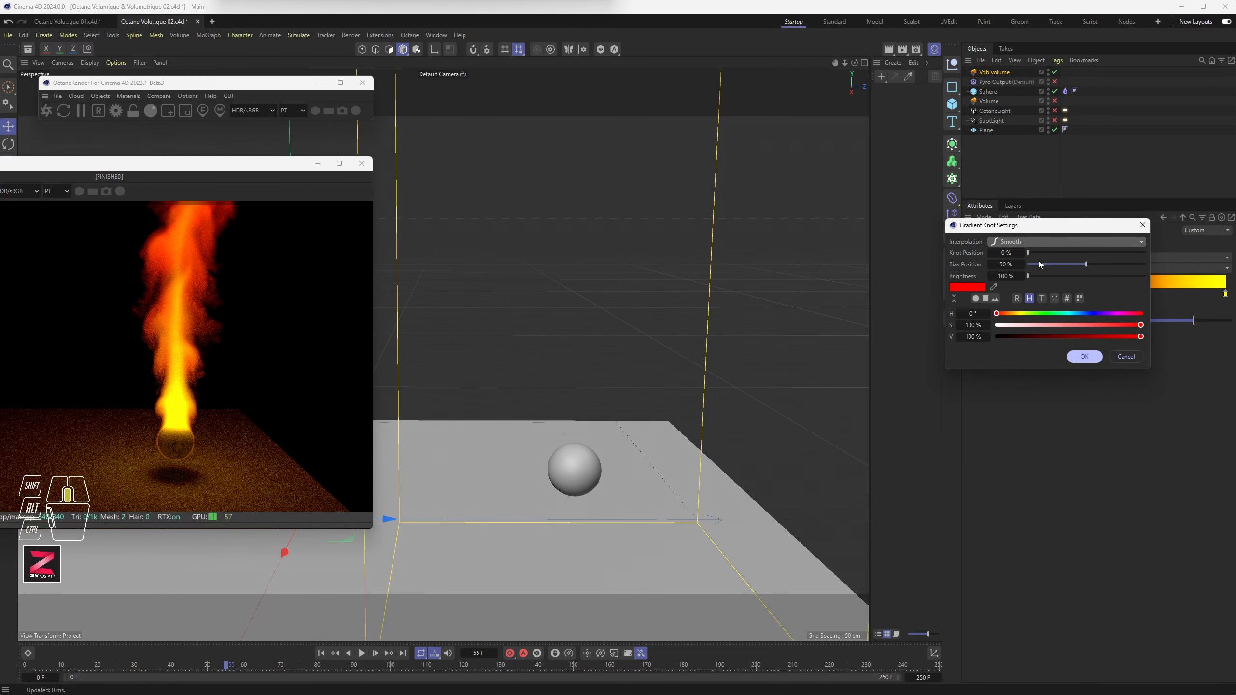
pyautogui.moveTo(1047, 263); pyautogui.dragTo(1017, 284)
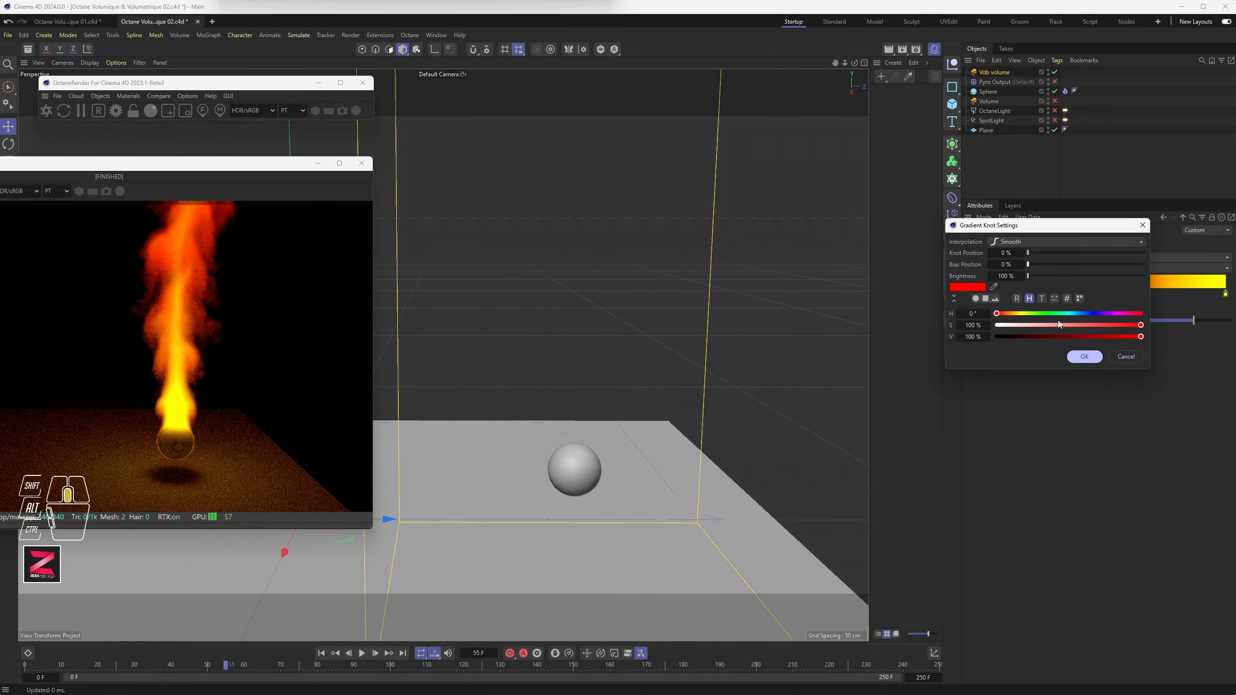
pyautogui.moveTo(1058, 324); pyautogui.dragTo(994, 336)
pyautogui.click(1117, 359)
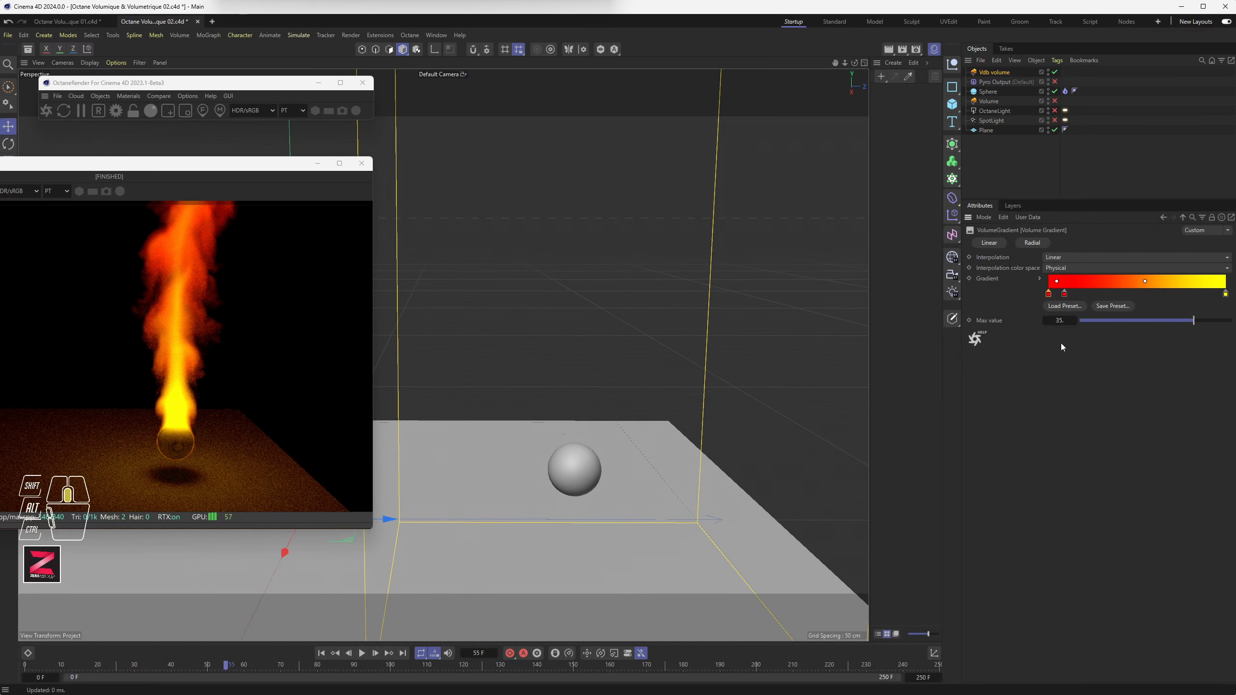
# Step: Change the first knot of the emission gradient from red to black
pyautogui.doubleClick(1048, 294)
pyautogui.moveTo(1017, 324); pyautogui.dragTo(975, 340)
pyautogui.click(1074, 356)
# Step: Move the emission gradient's black knot to about one third of its length and the red knot just past the middle
pyautogui.click(1076, 296)
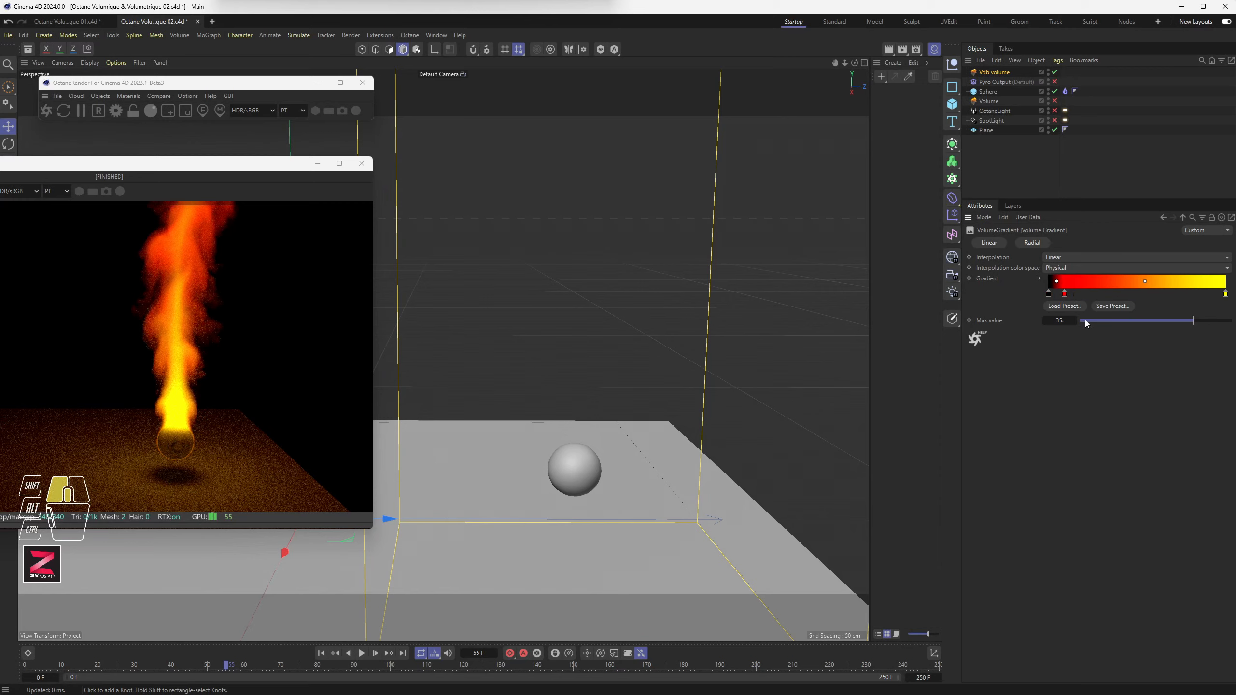
pyautogui.moveTo(1064, 294)
pyautogui.mouseDown()
pyautogui.moveTo(1110, 293)
pyautogui.moveTo(1068, 295)
pyautogui.moveTo(1079, 295)
pyautogui.mouseUp()
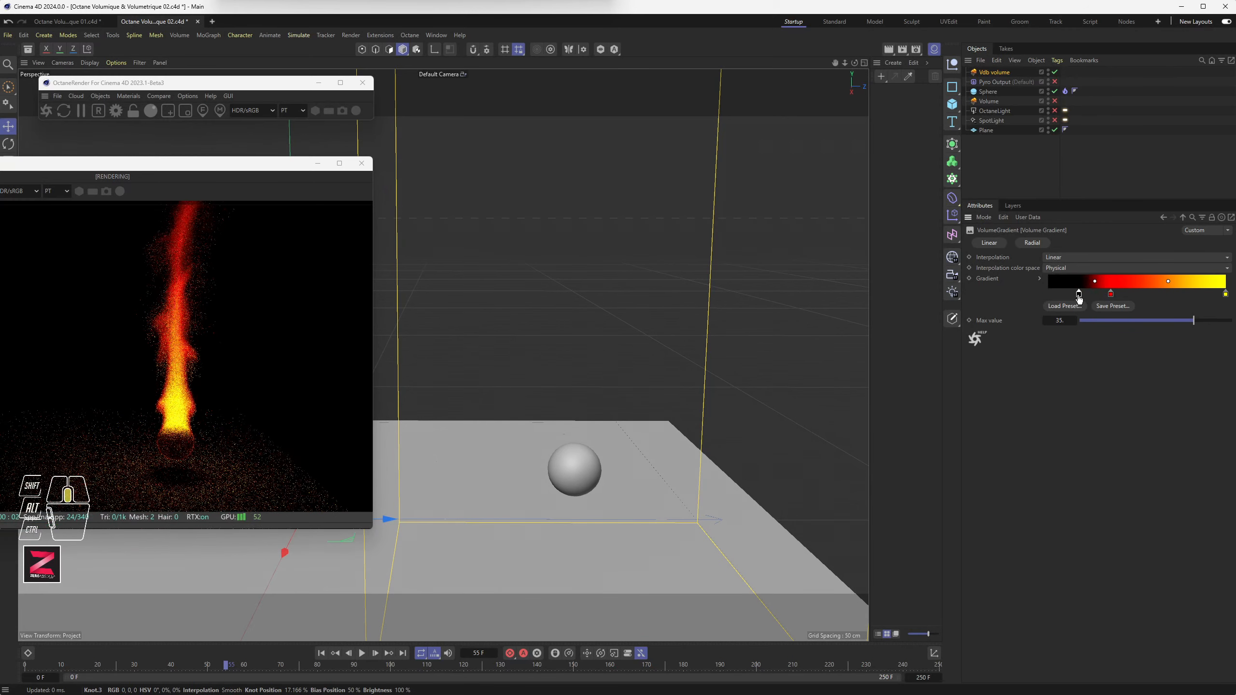
pyautogui.click(1096, 294)
pyautogui.click(1111, 294)
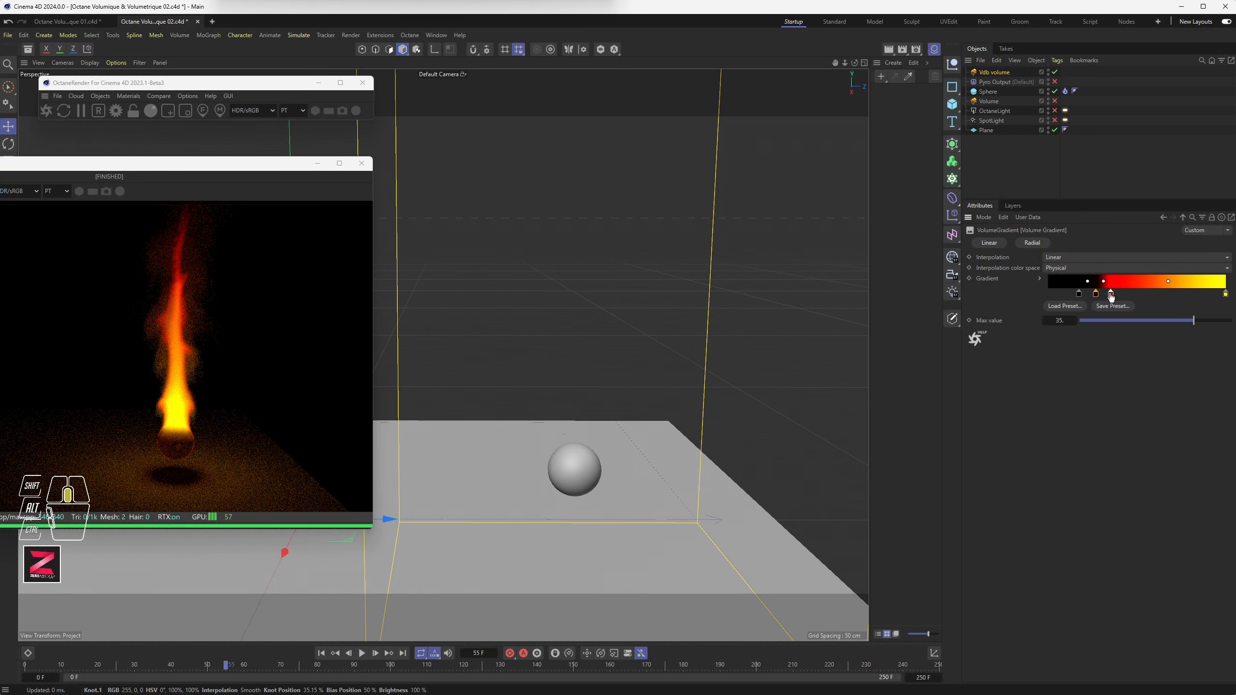
pyautogui.moveTo(1095, 295); pyautogui.dragTo(1146, 295)
pyautogui.click(1139, 295)
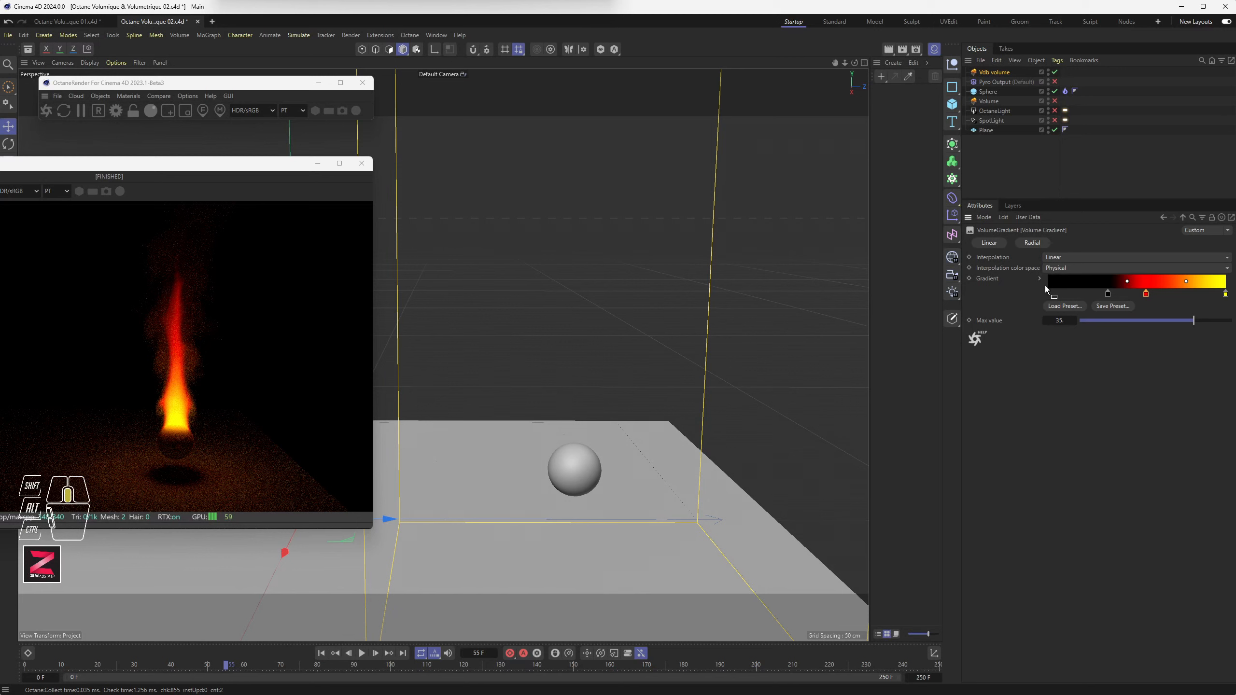
pyautogui.moveTo(1047, 282); pyautogui.dragTo(1049, 283)
# Step: Try a max value of 50 on the emission ramp's Volume Gradient and settle on 28
pyautogui.click(1003, 73)
pyautogui.click(1069, 242)
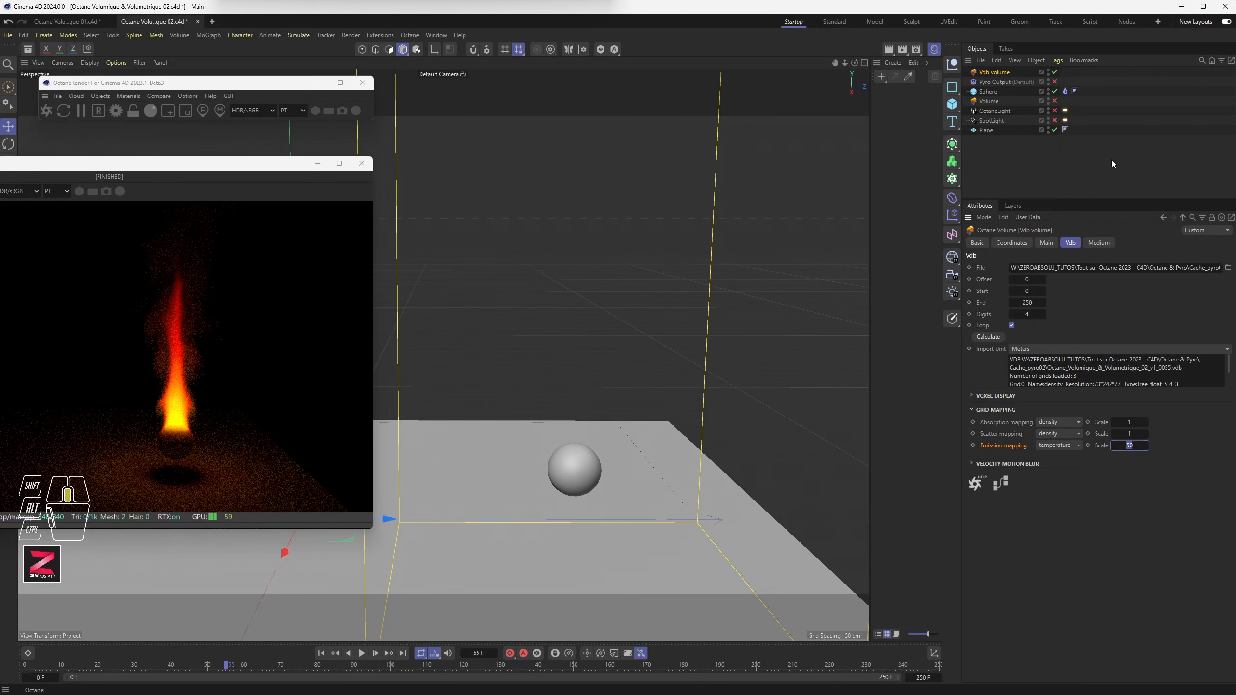
pyautogui.click(1098, 245)
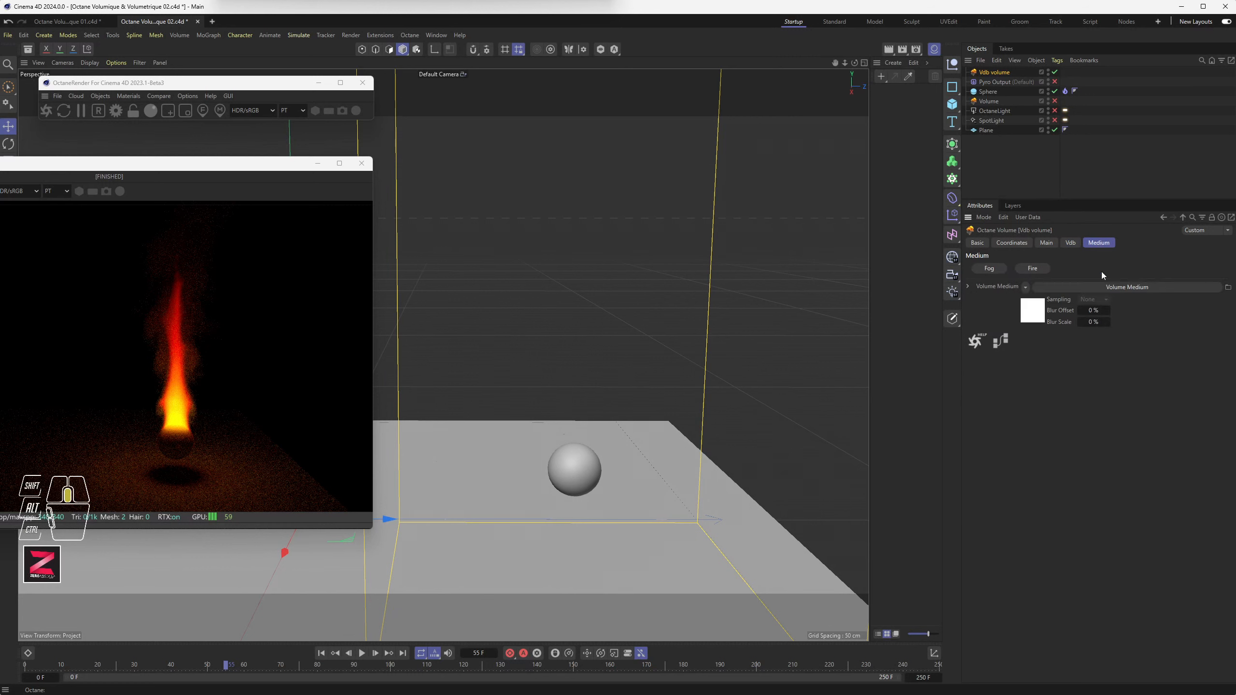
pyautogui.click(1110, 286)
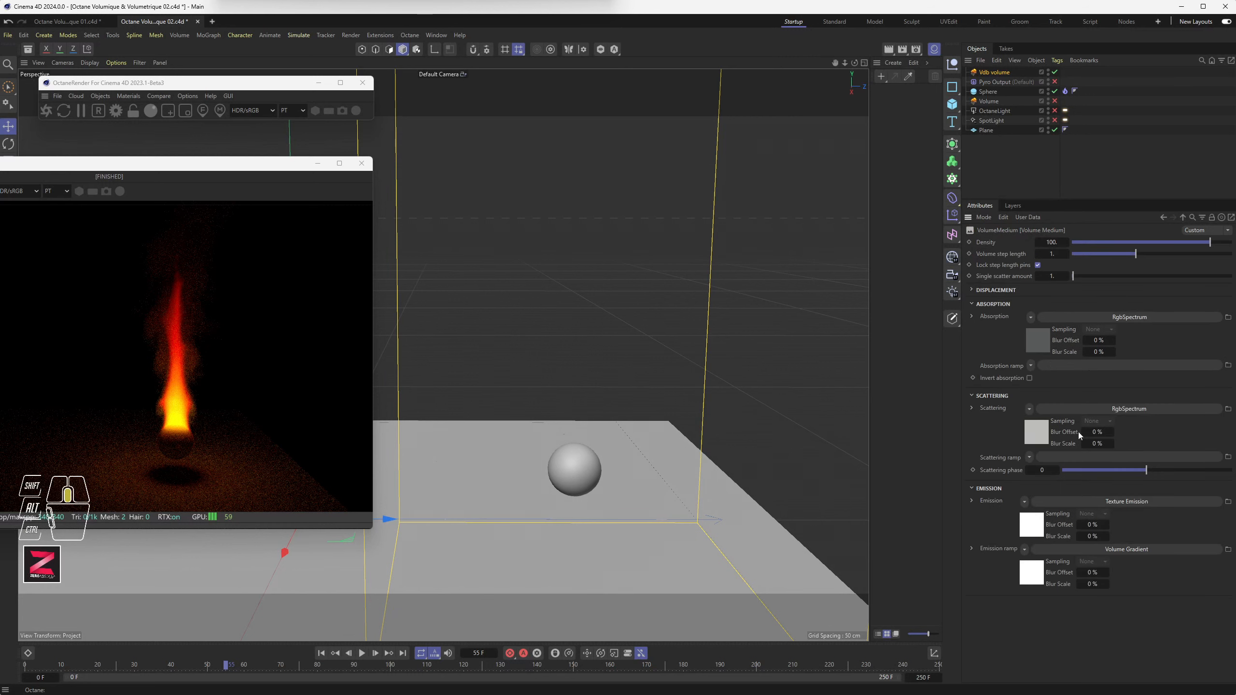
pyautogui.click(1121, 549)
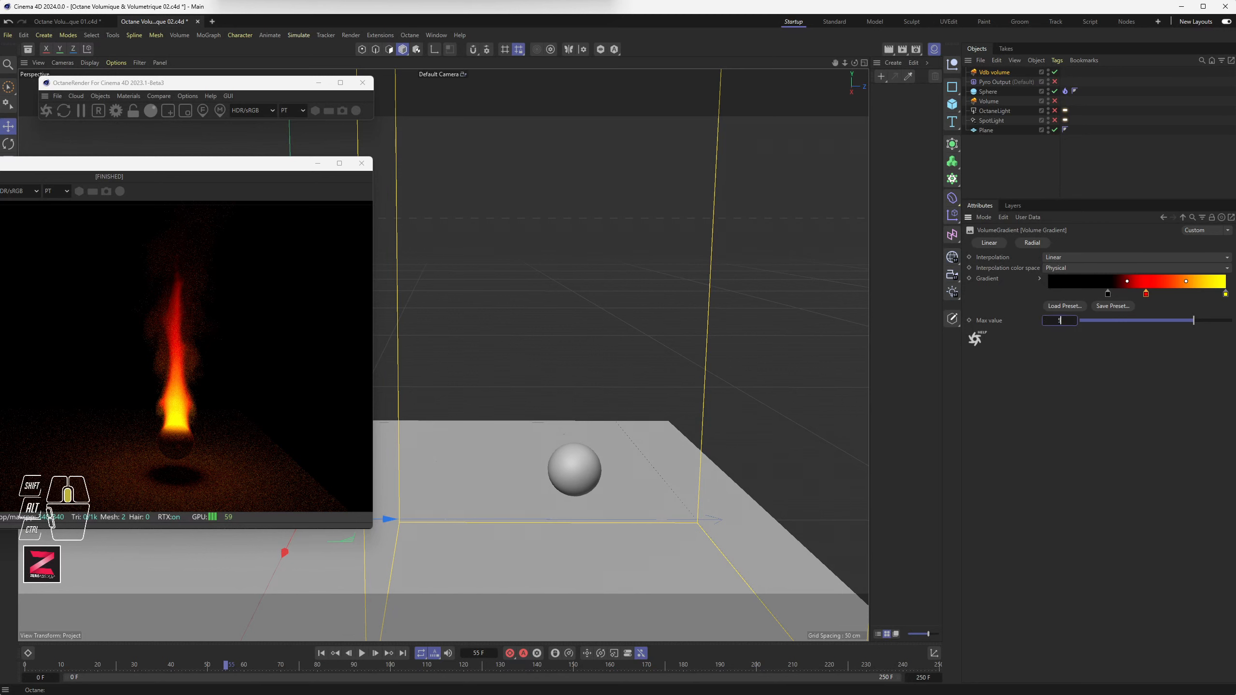
pyautogui.press('Return')
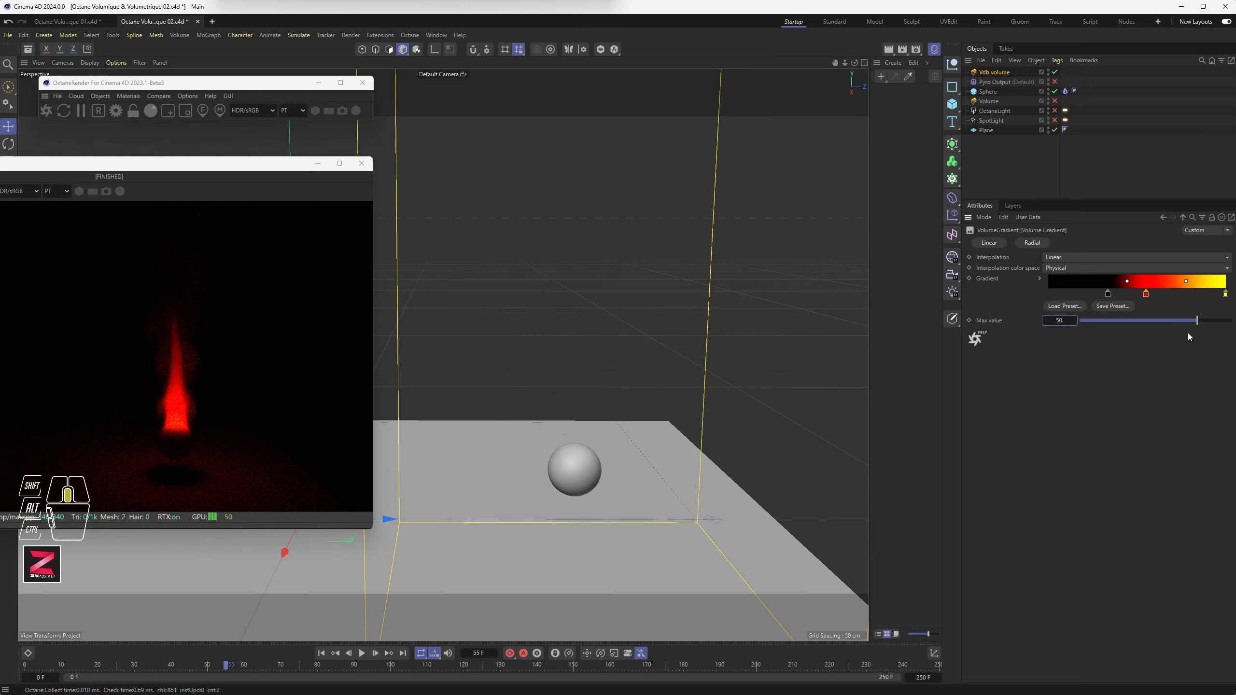
pyautogui.moveTo(1195, 322)
pyautogui.mouseDown()
pyautogui.moveTo(1179, 323)
pyautogui.moveTo(1191, 325)
pyautogui.mouseUp()
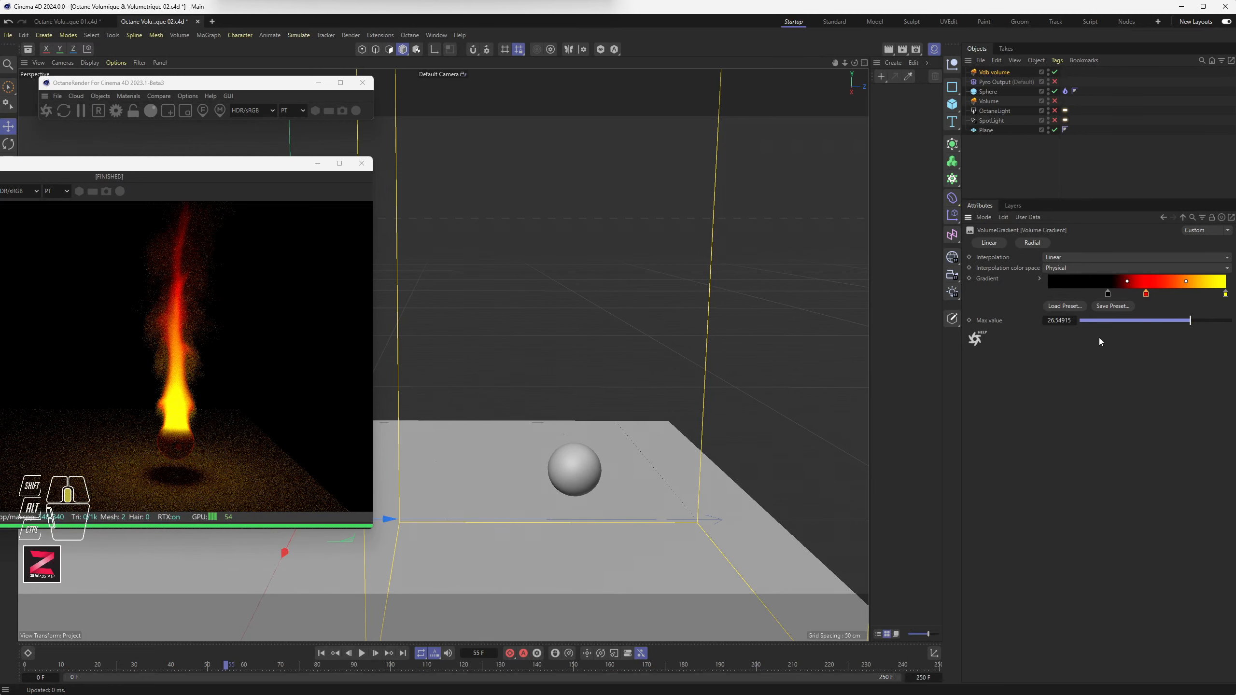
pyautogui.doubleClick(1053, 320)
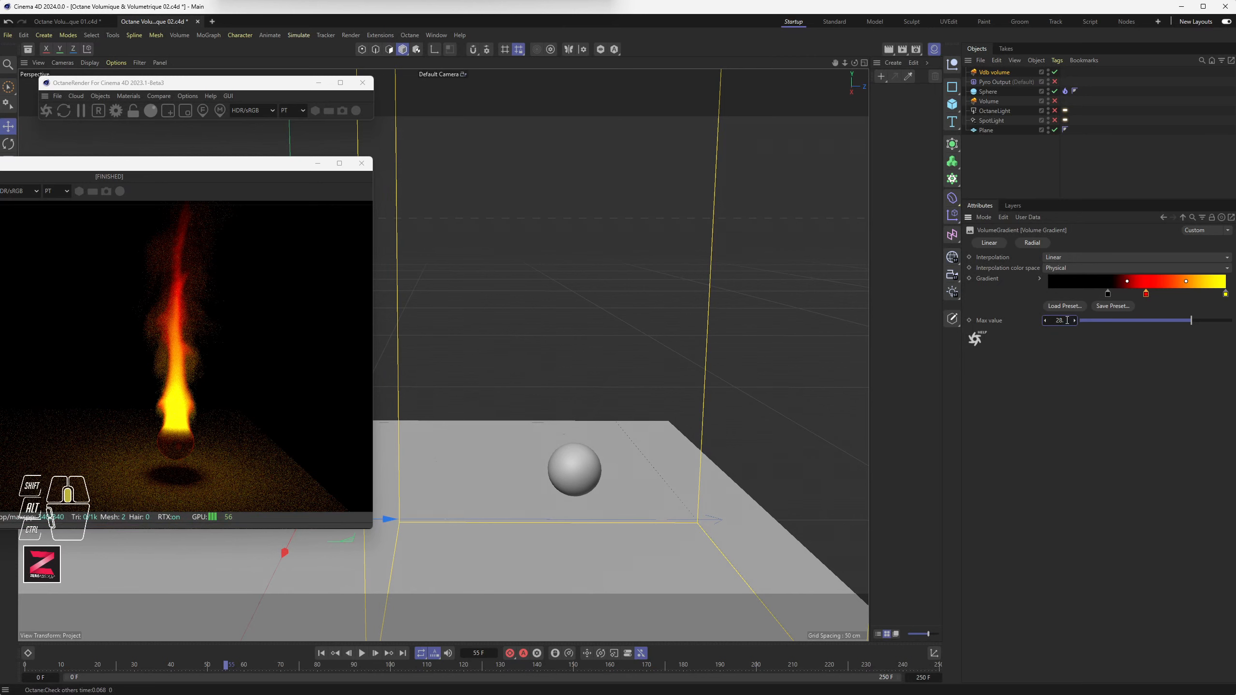
# Step: Shift the emission gradient's black knot to about 30% and add a green knot with a hue of 131° at about 73%
pyautogui.press('Return')
pyautogui.click(1107, 293)
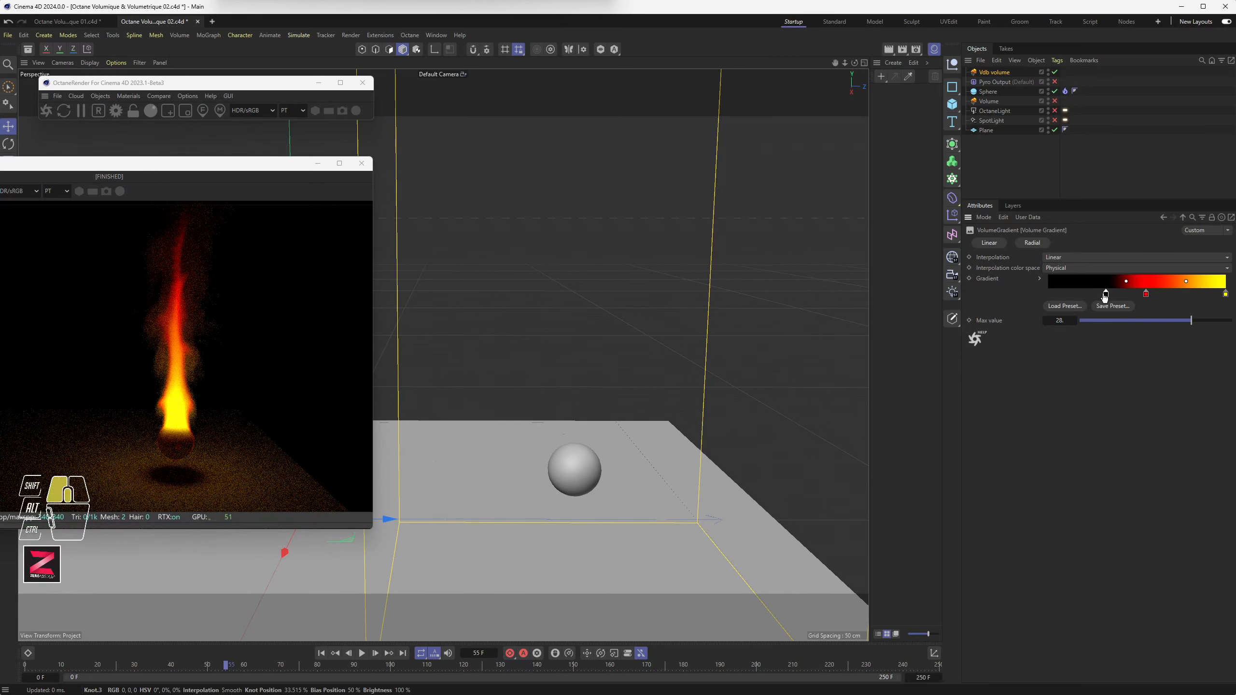
pyautogui.moveTo(1103, 294); pyautogui.dragTo(1100, 294)
pyautogui.doubleClick(1178, 294)
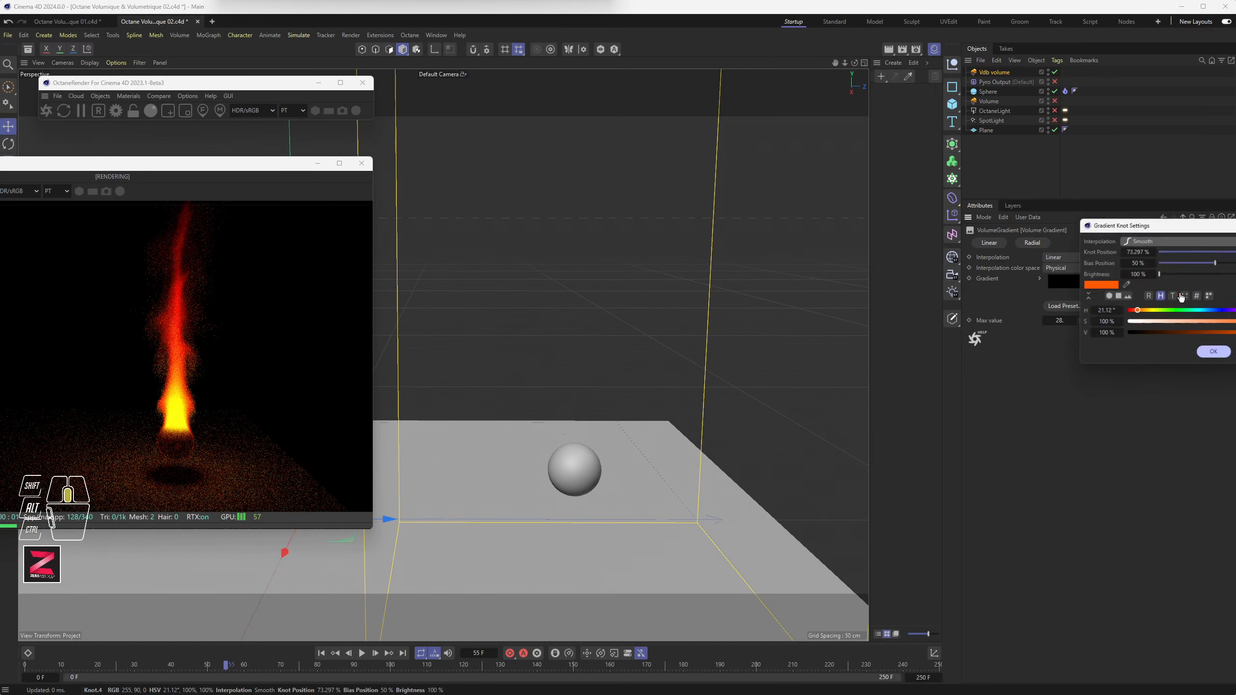
pyautogui.click(1181, 310)
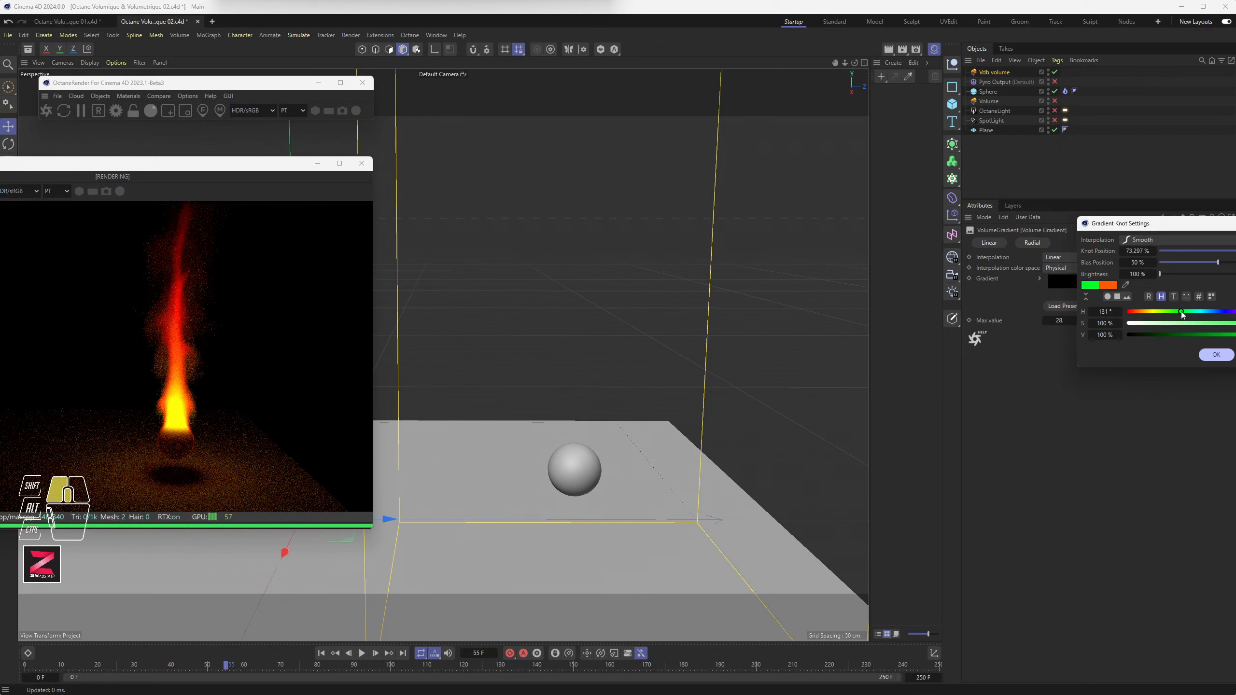
pyautogui.click(1225, 355)
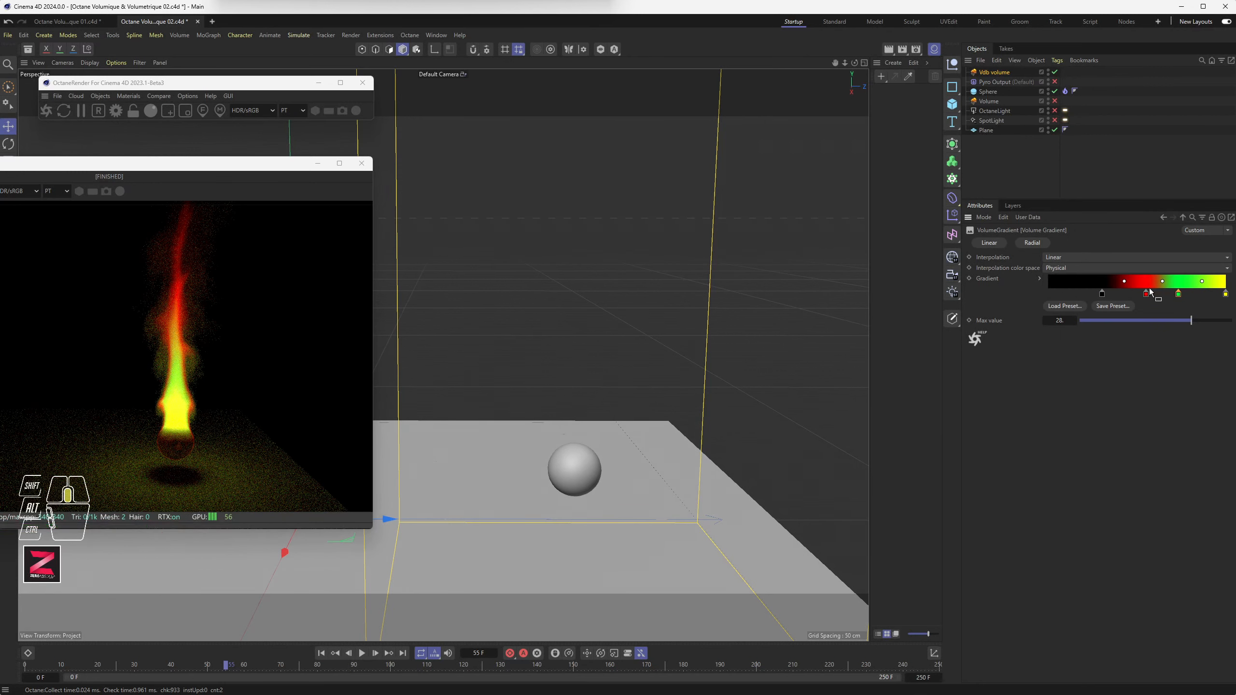
# Step: Arrange the emission gradient with red at about 45%, two green knots at about 61% and 76%, and yellow at about 88%, discarding the stray knot
pyautogui.moveTo(1147, 293); pyautogui.dragTo(1208, 294)
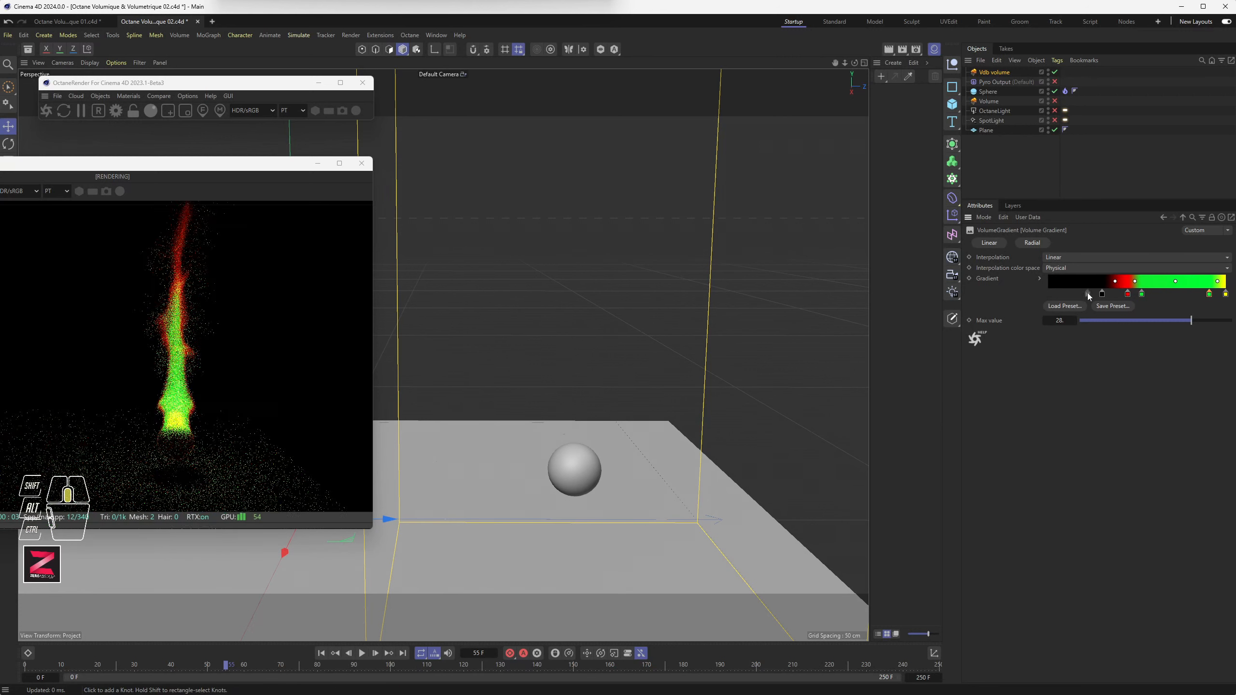
pyautogui.moveTo(1088, 294); pyautogui.dragTo(1049, 280)
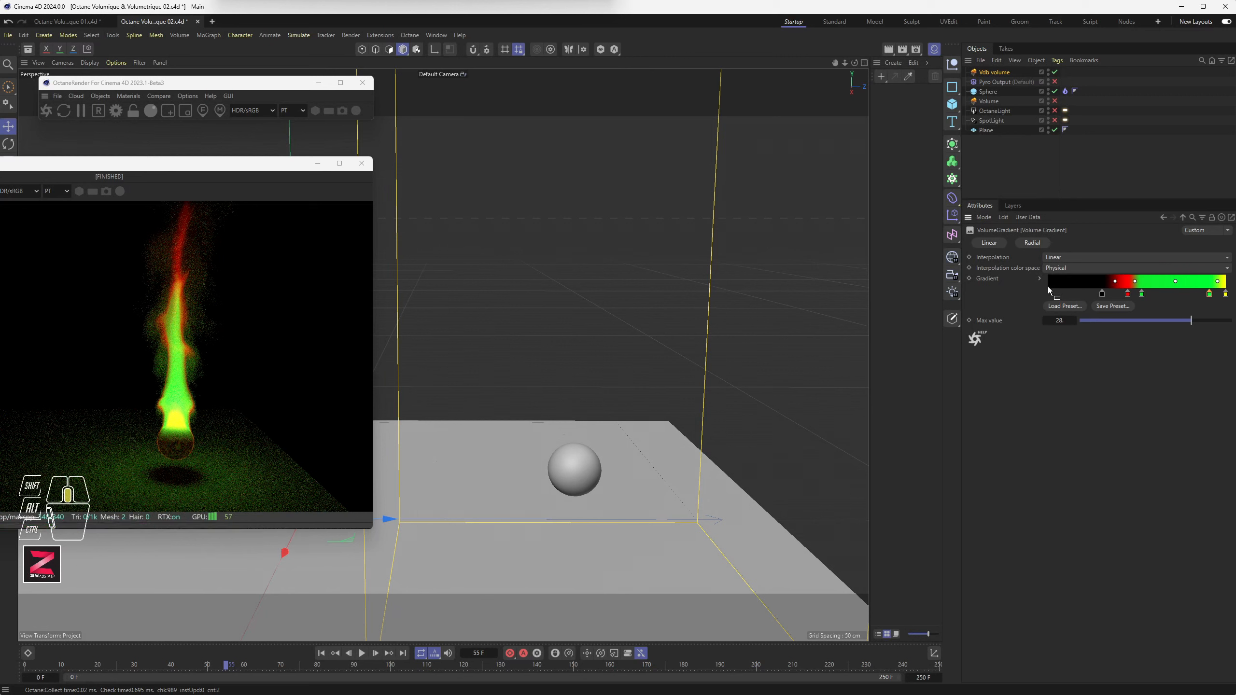
pyautogui.click(1102, 294)
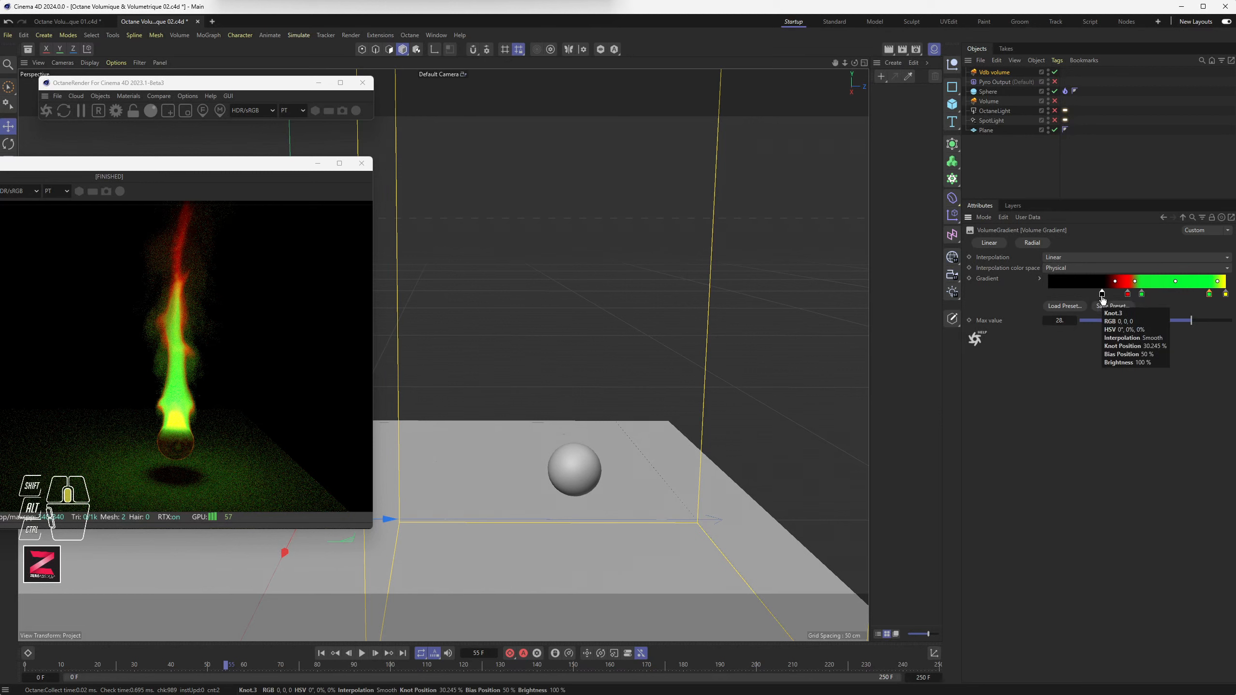
pyautogui.click(1127, 294)
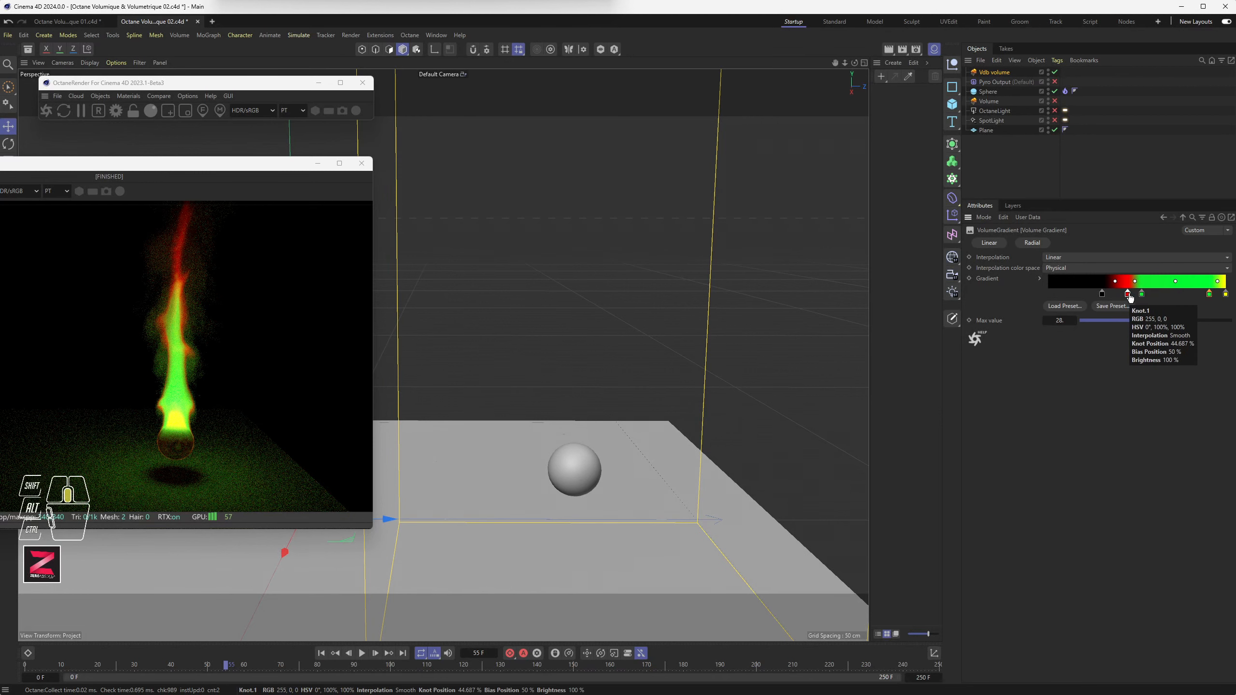
pyautogui.click(1128, 295)
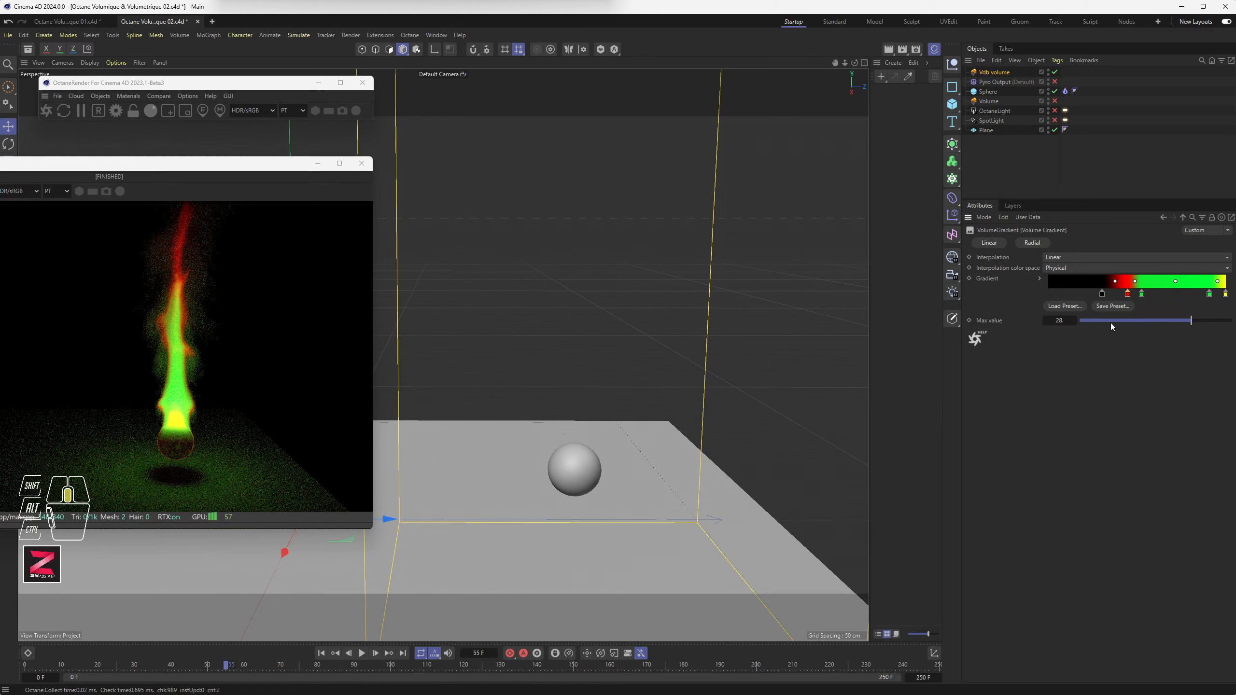
pyautogui.moveTo(1141, 293); pyautogui.dragTo(1198, 293)
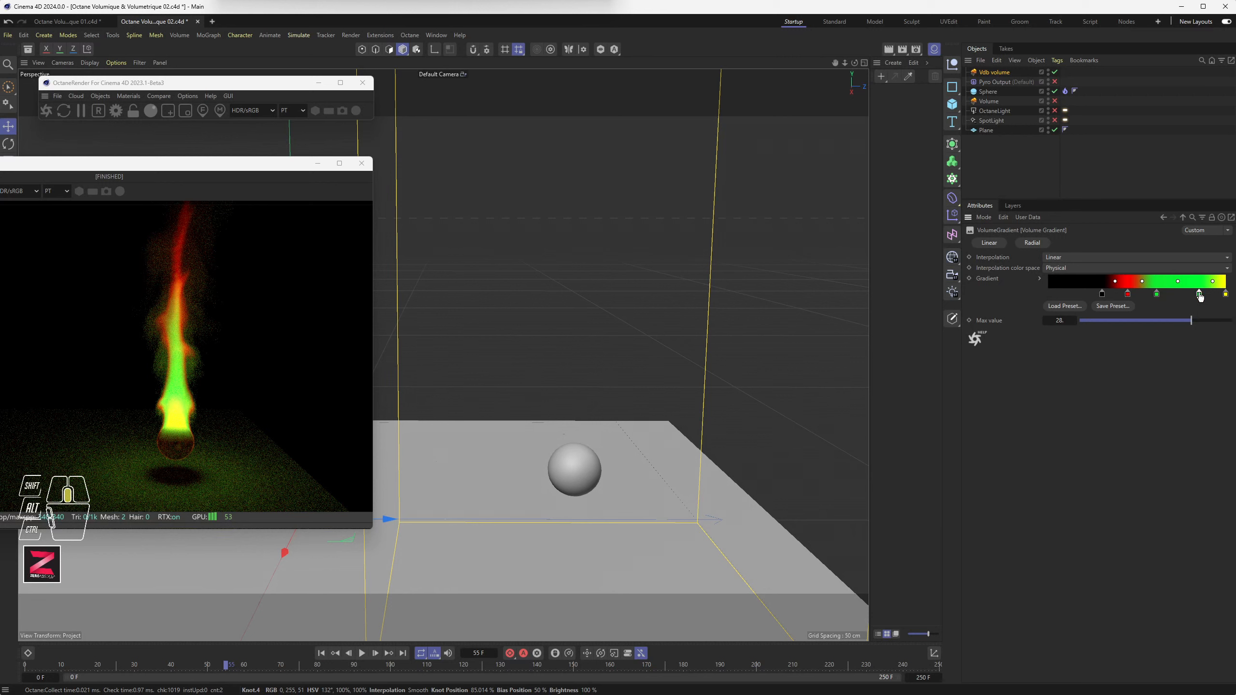
pyautogui.moveTo(1200, 297)
pyautogui.mouseDown()
pyautogui.moveTo(1183, 297)
pyautogui.moveTo(1204, 293)
pyautogui.mouseUp()
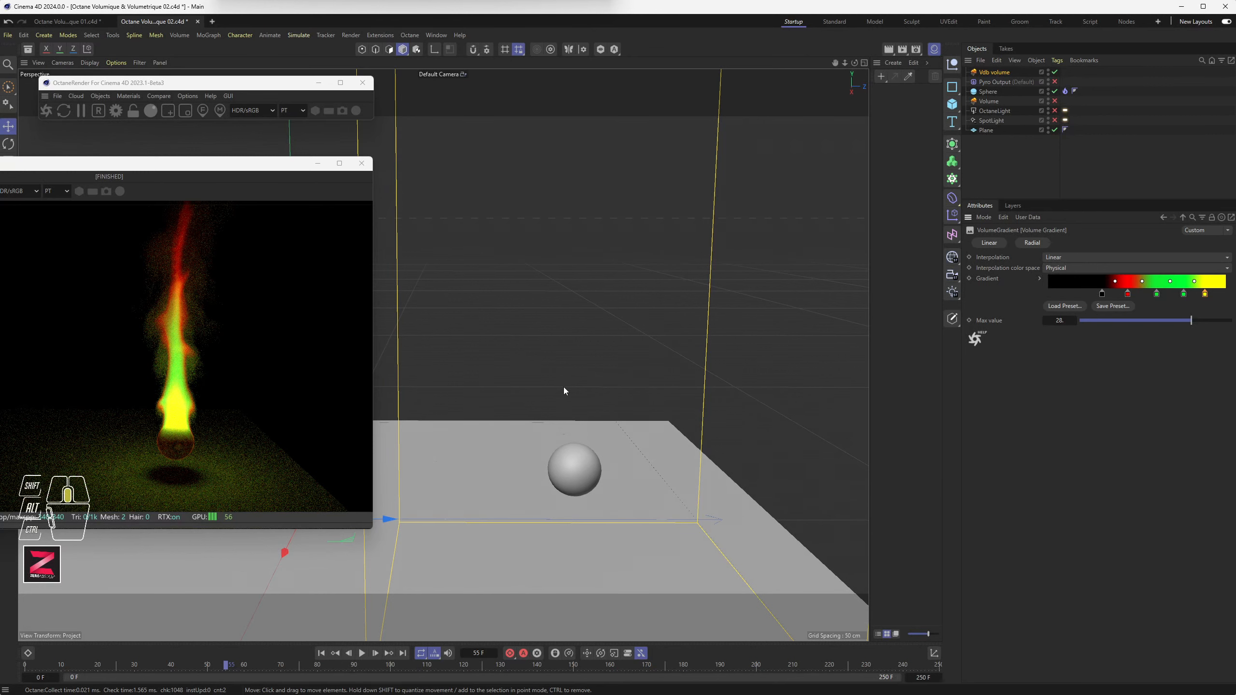
# Step: Bring the Live Viewer window fully into view, reframe the flame, and enable the OctaneLight to illuminate the smoke
pyautogui.scroll(-4, 567, 385)
pyautogui.scroll(-1, 572, 383)
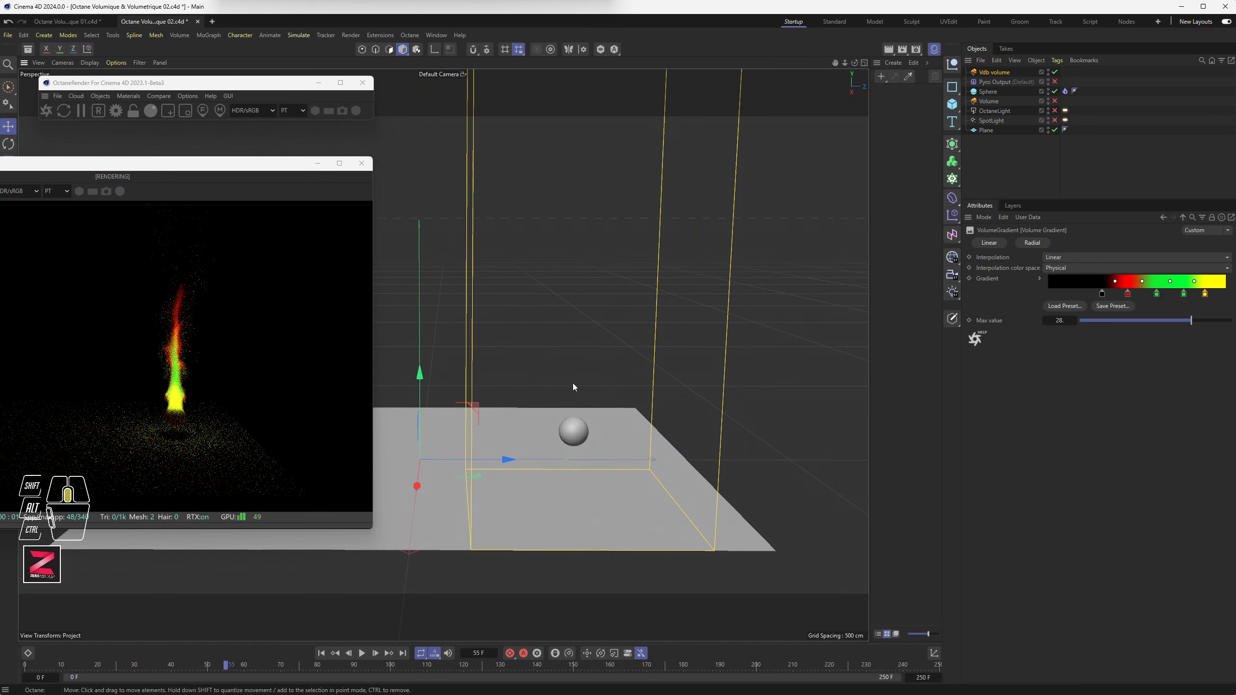
pyautogui.keyDown('alt'); pyautogui.moveTo(556, 369); pyautogui.dragTo(622, 397, button='middle'); pyautogui.keyUp('alt')
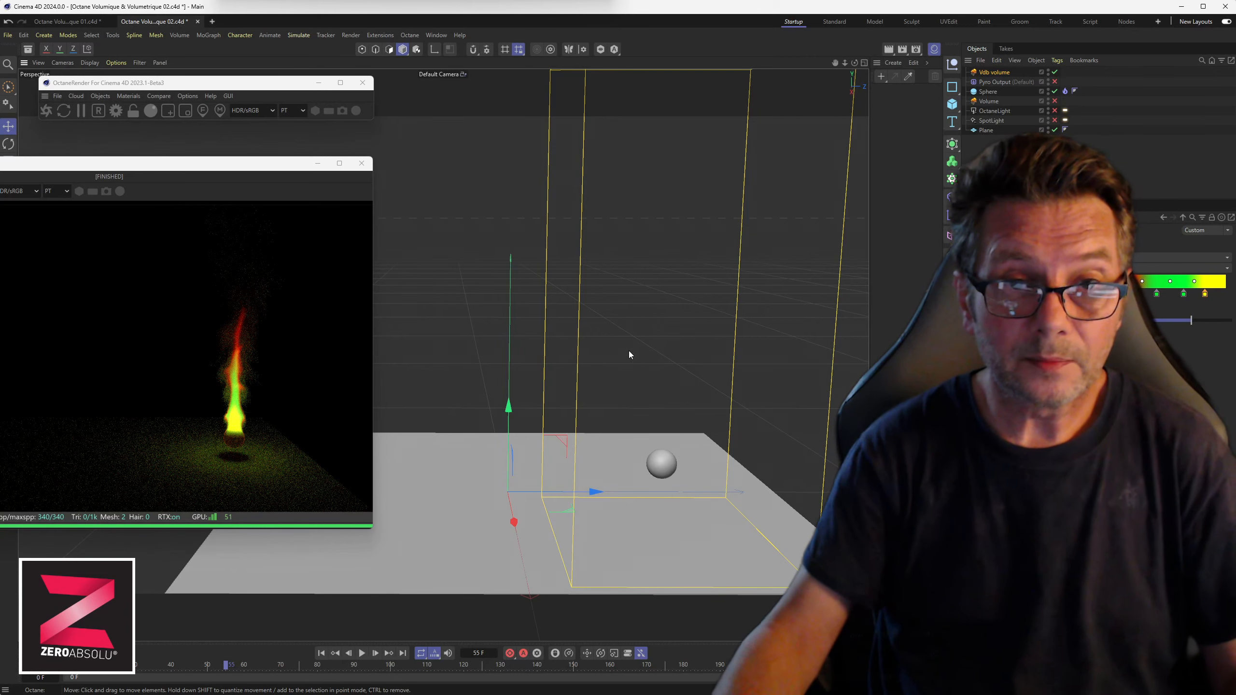
pyautogui.moveTo(239, 167); pyautogui.dragTo(444, 155)
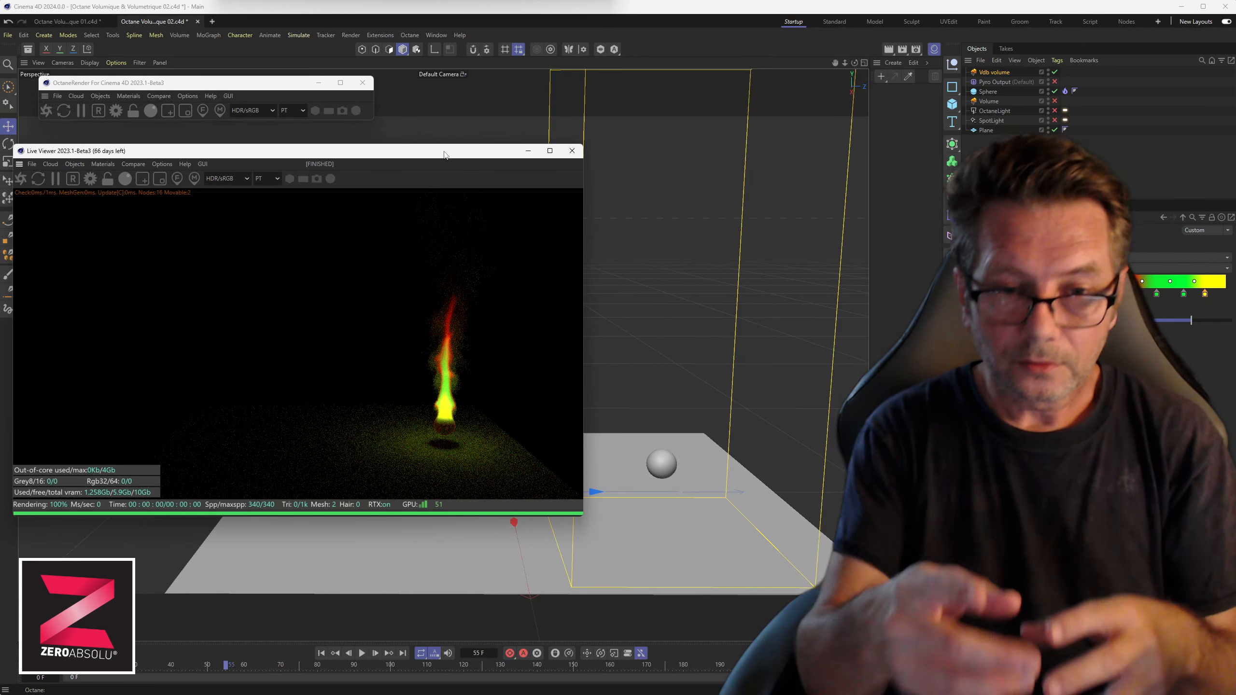
pyautogui.scroll(3, 676, 411)
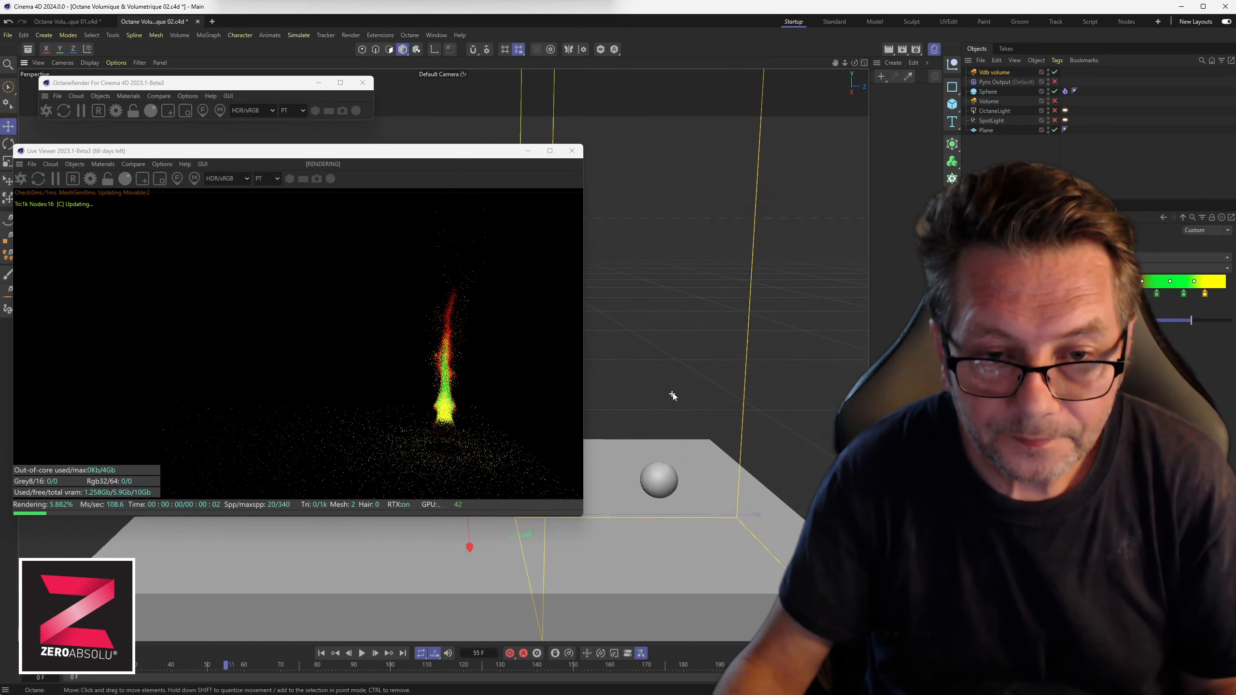
pyautogui.click(1054, 110)
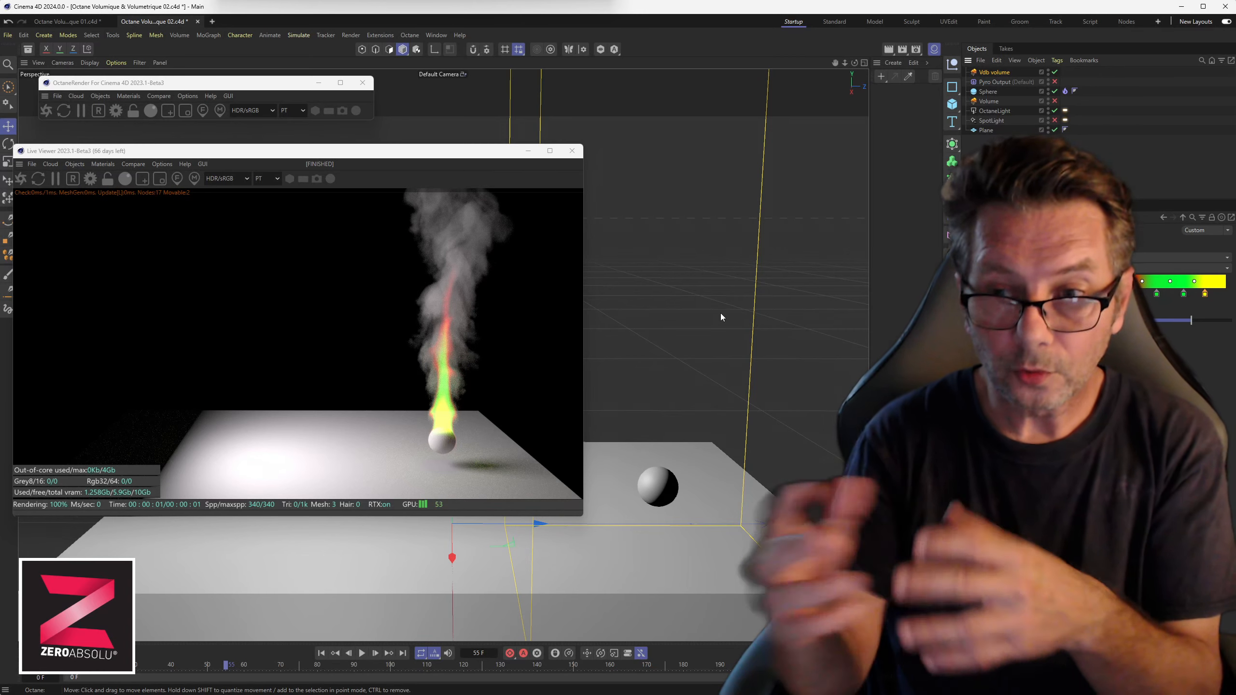
# Step: Return from the emission ramp's Volume Gradient to the parent volume medium settings
pyautogui.click(1183, 218)
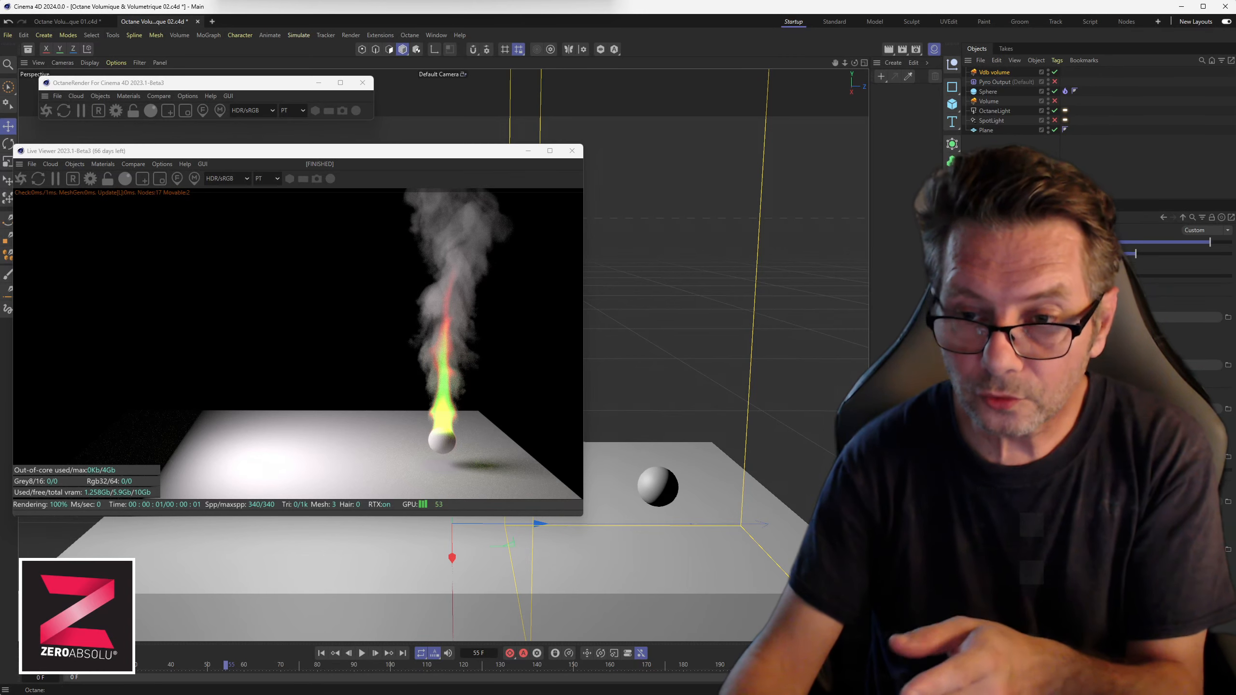